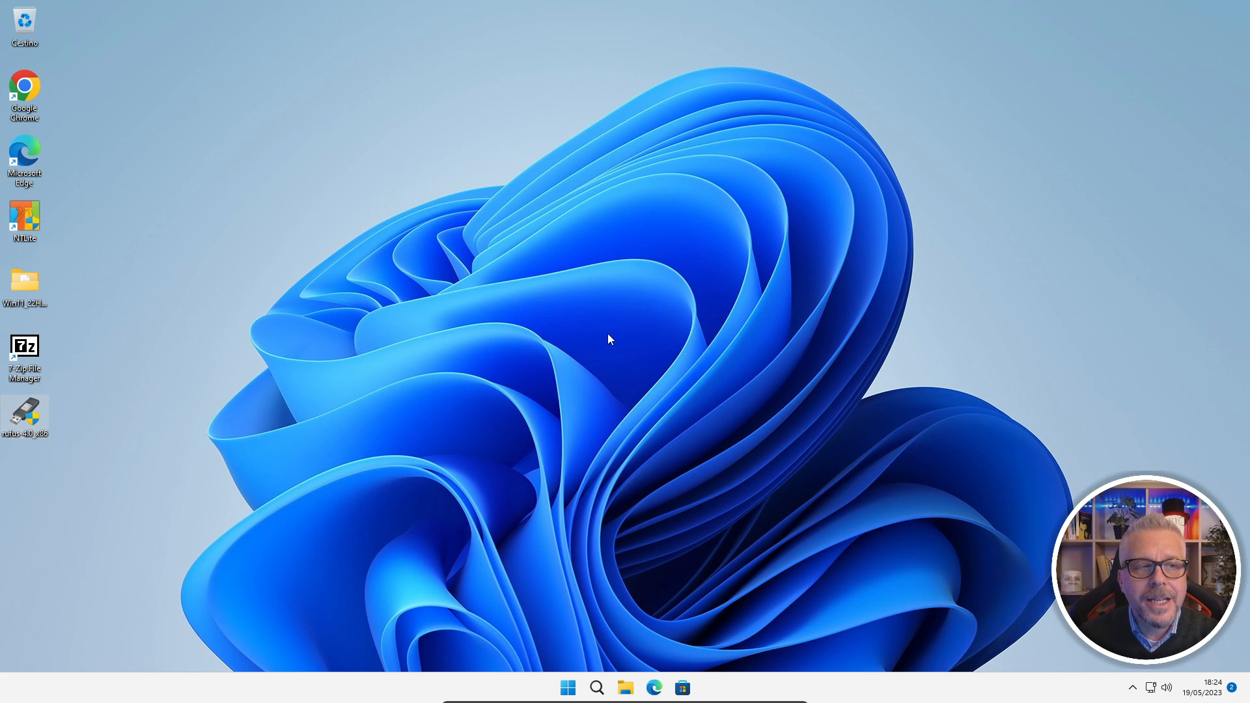
left_click(28, 221)
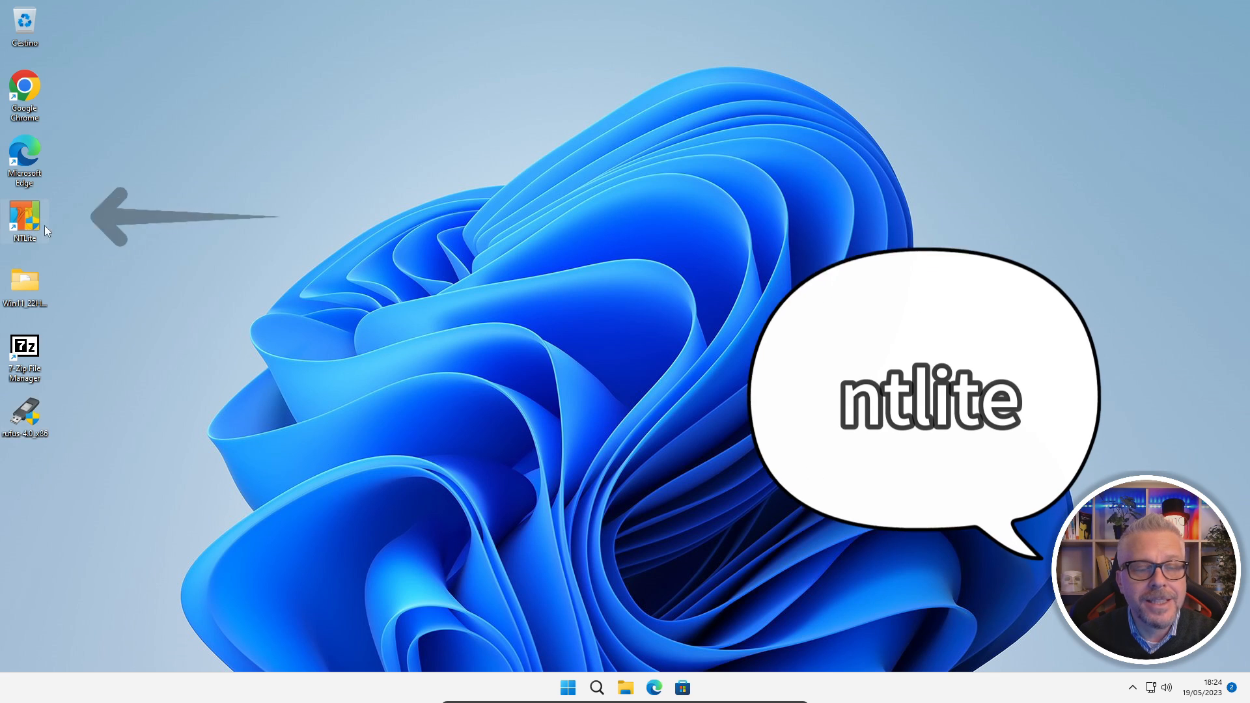
left_click(30, 284)
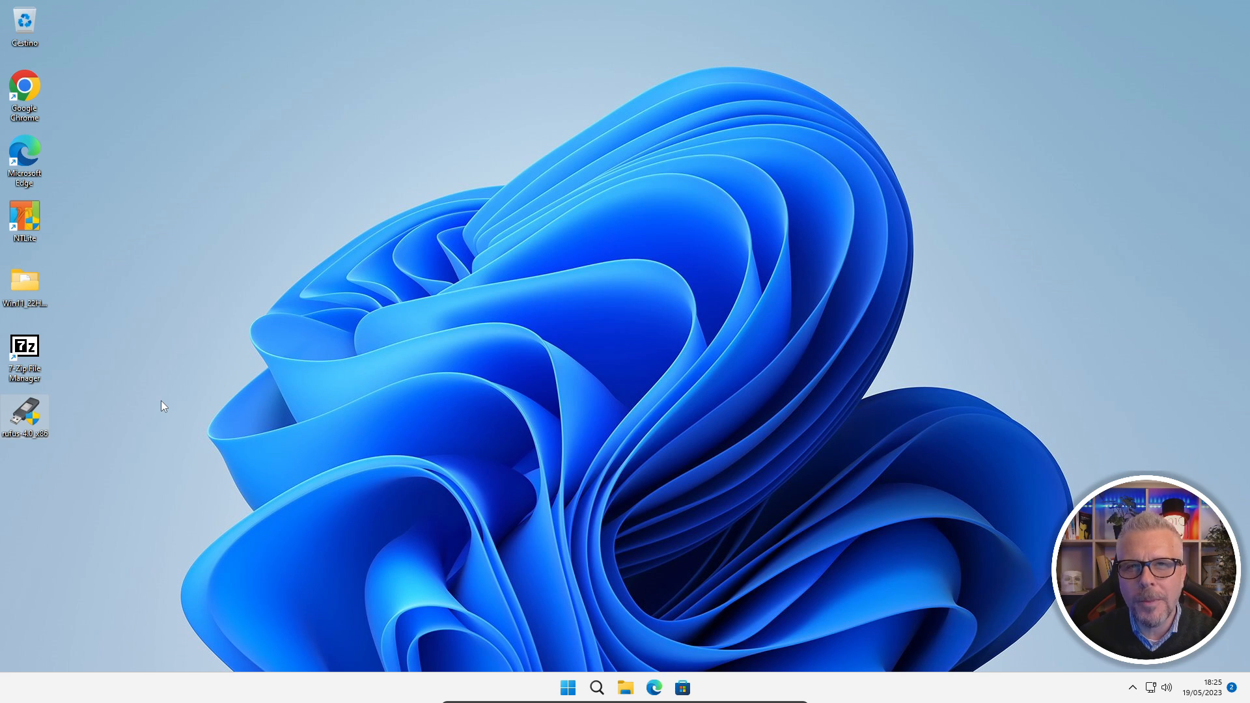
Launch NTLite with administrator permission, choose the Free (limited, non-commercial) licence and maximize the program window.
double_click(32, 219)
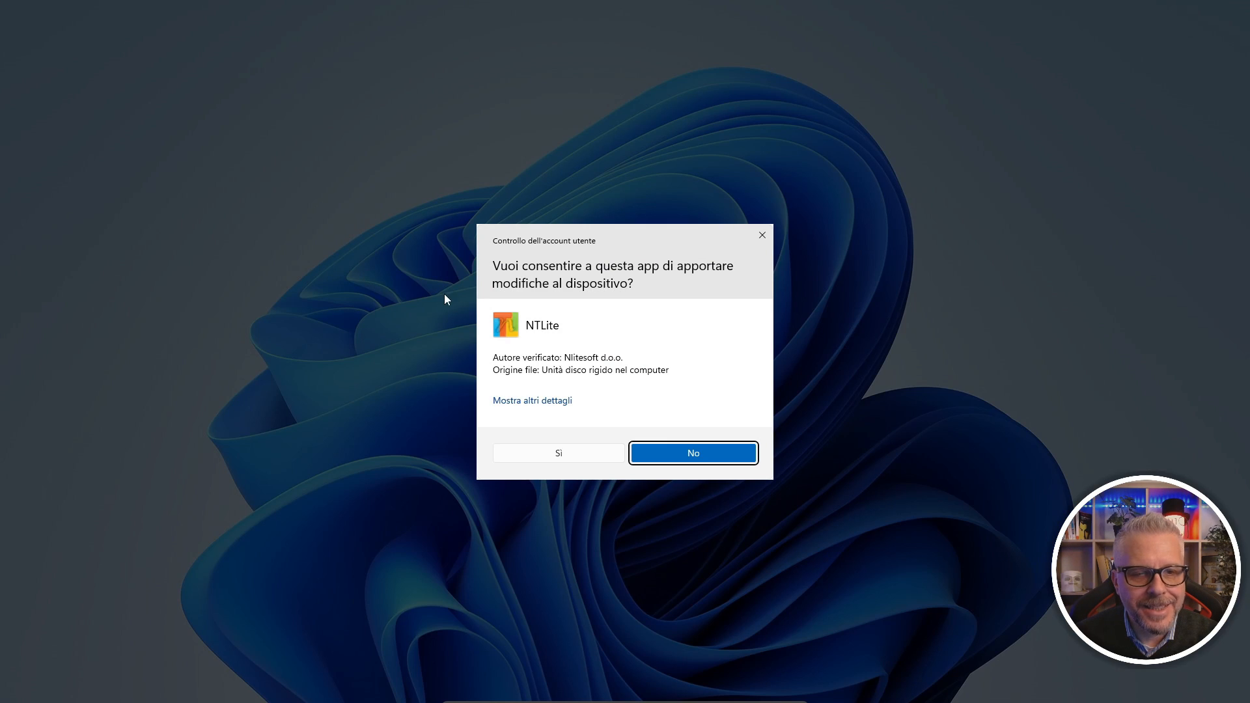
left_click(562, 455)
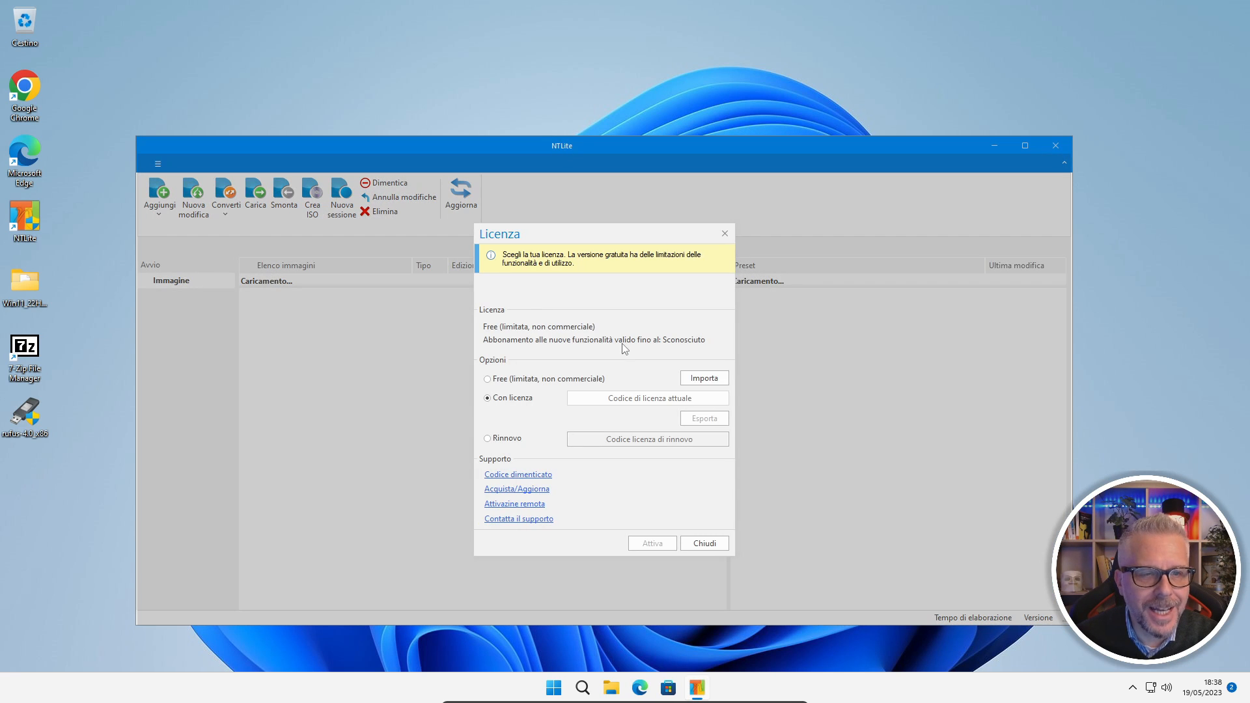
left_click(489, 379)
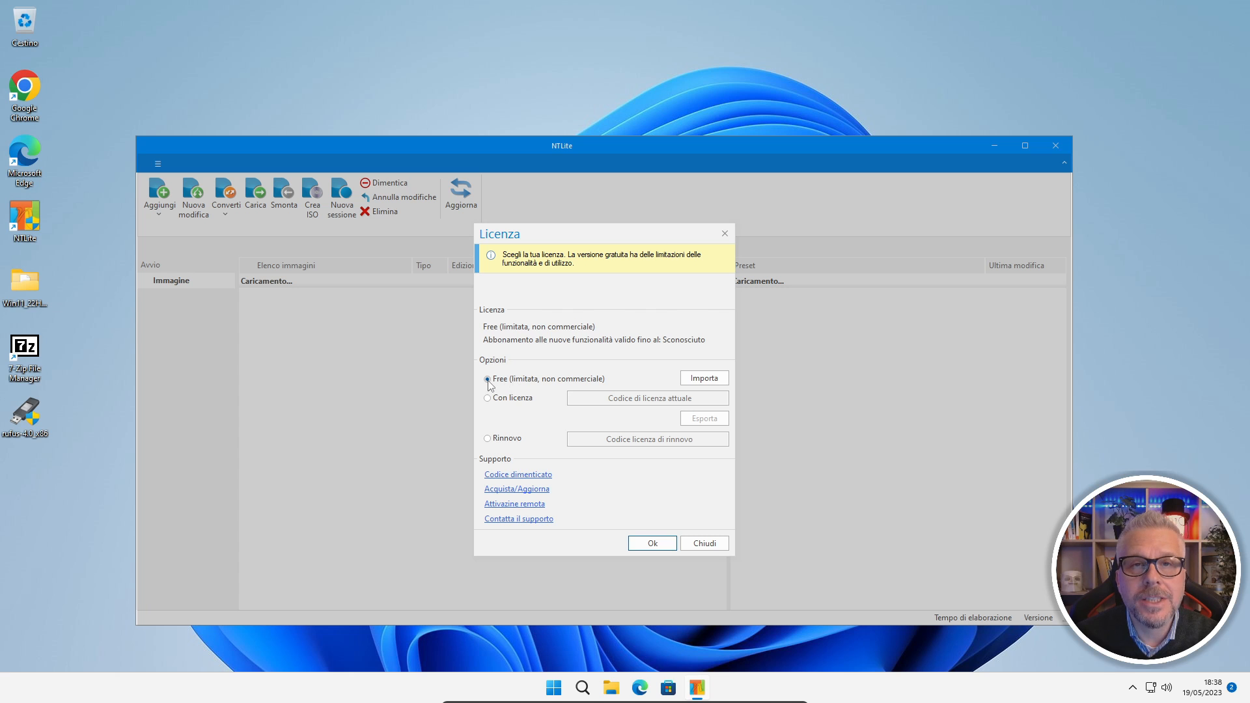
left_click(653, 544)
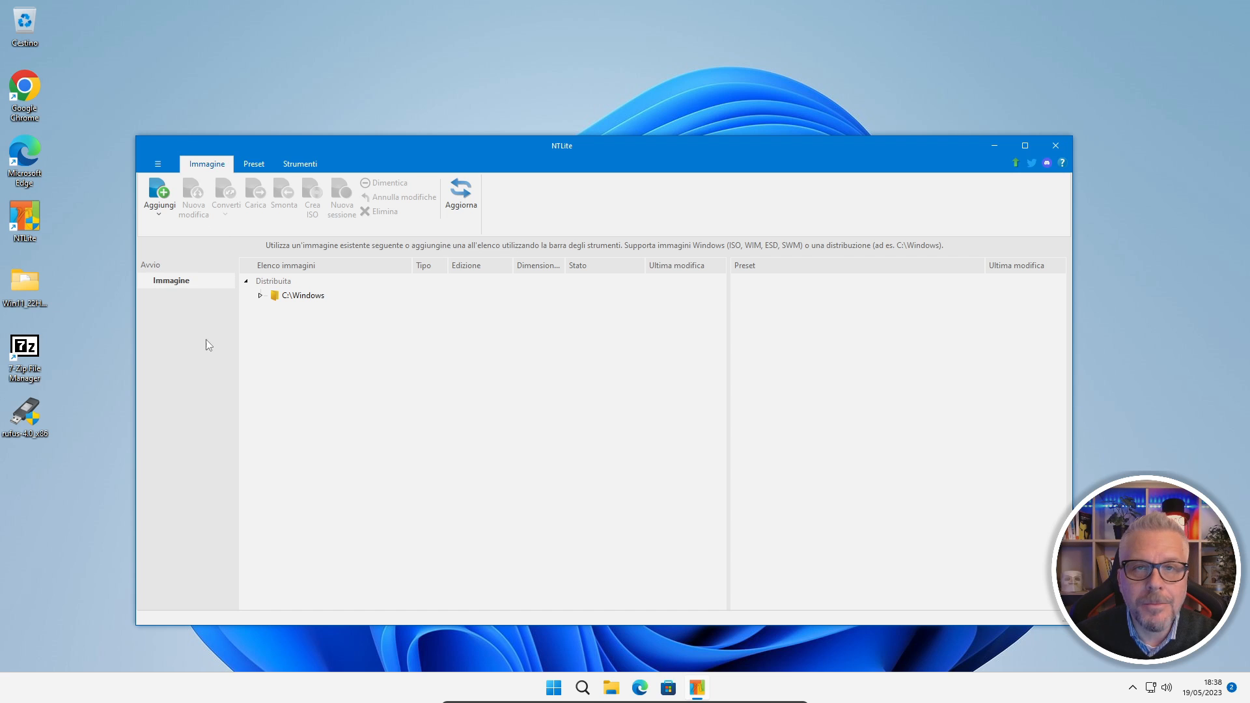
left_click(1025, 145)
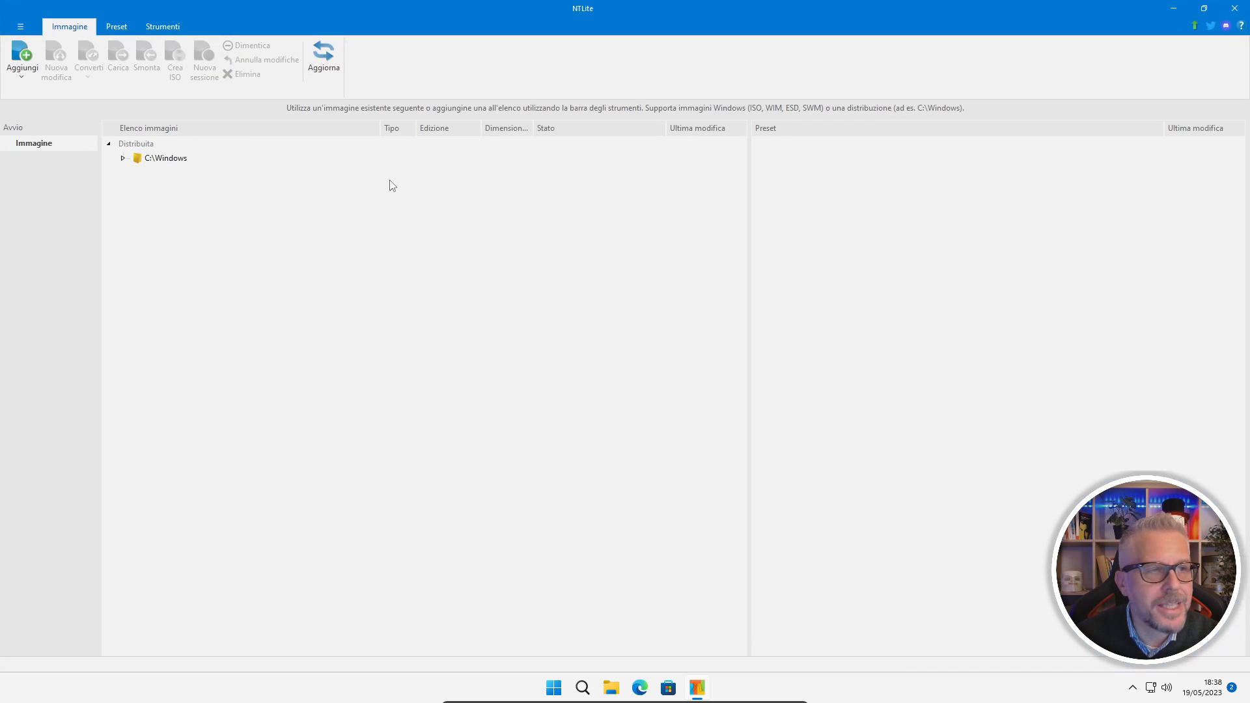
Add the Win11_22H2_Italian_x64v1 folder from the Desktop as an image source and load its Windows 11 Pro edition.
left_click(18, 65)
left_click(53, 95)
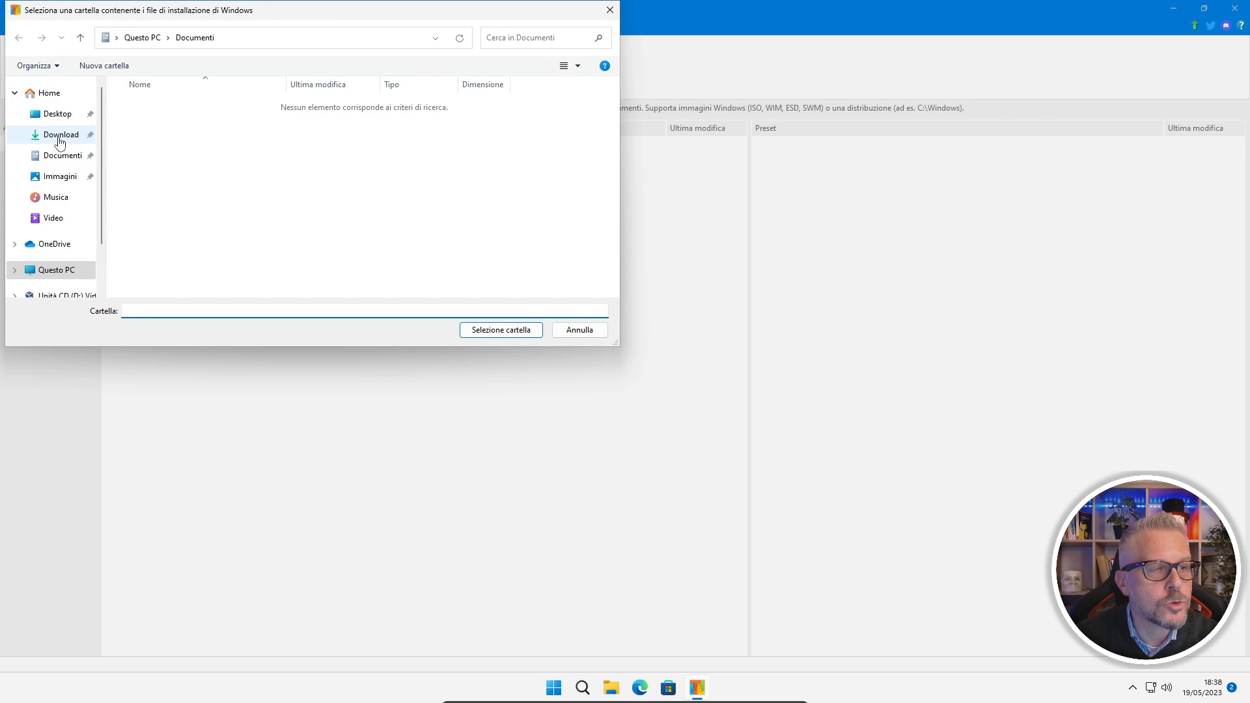
left_click(52, 114)
left_click(175, 108)
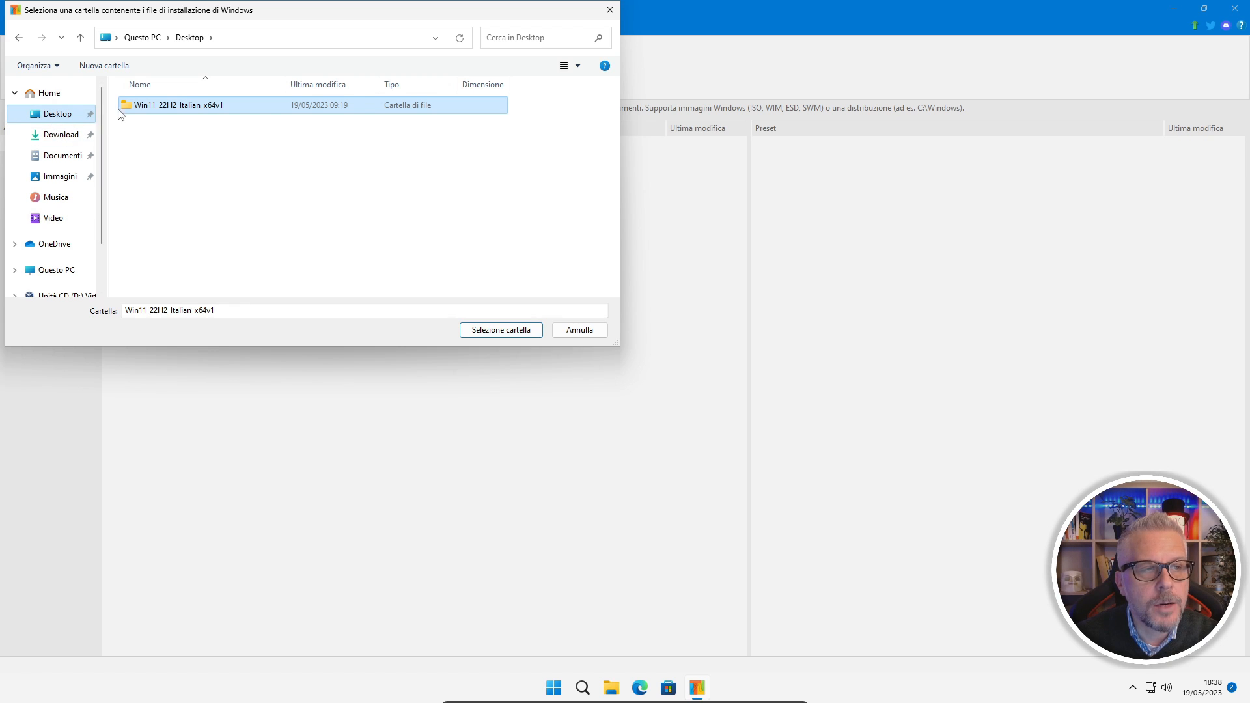
mouse_move(165, 113)
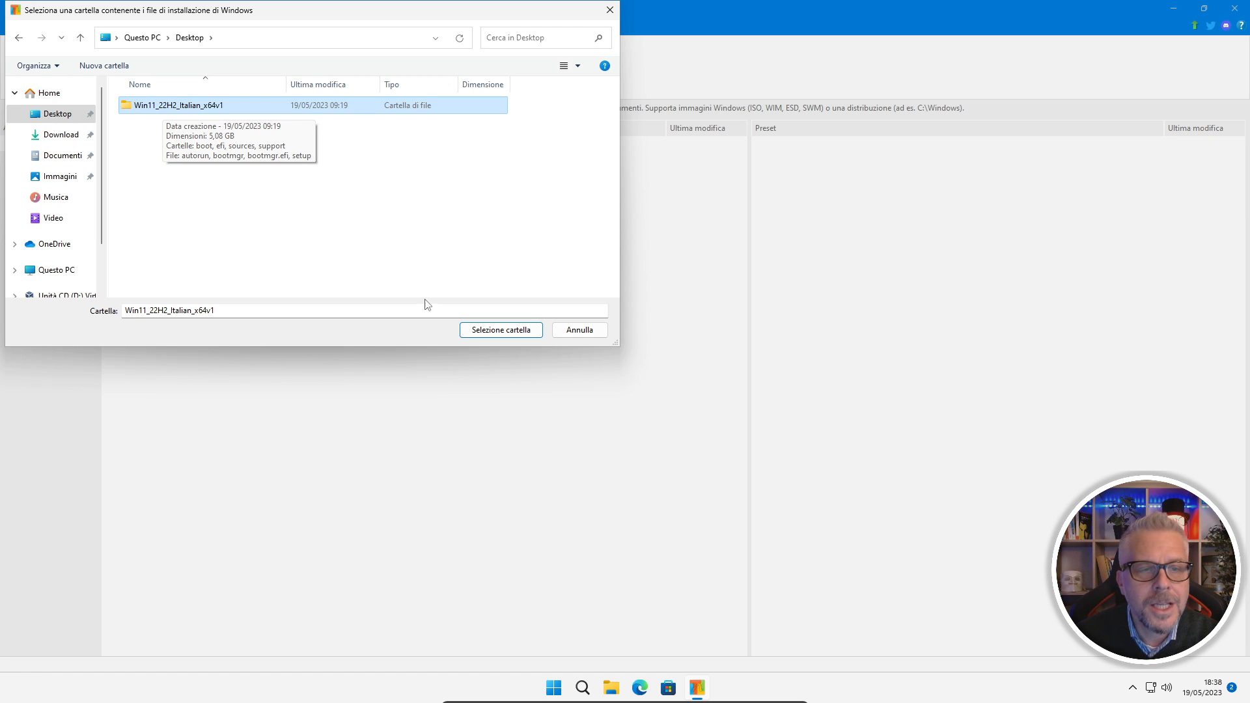
left_click(502, 330)
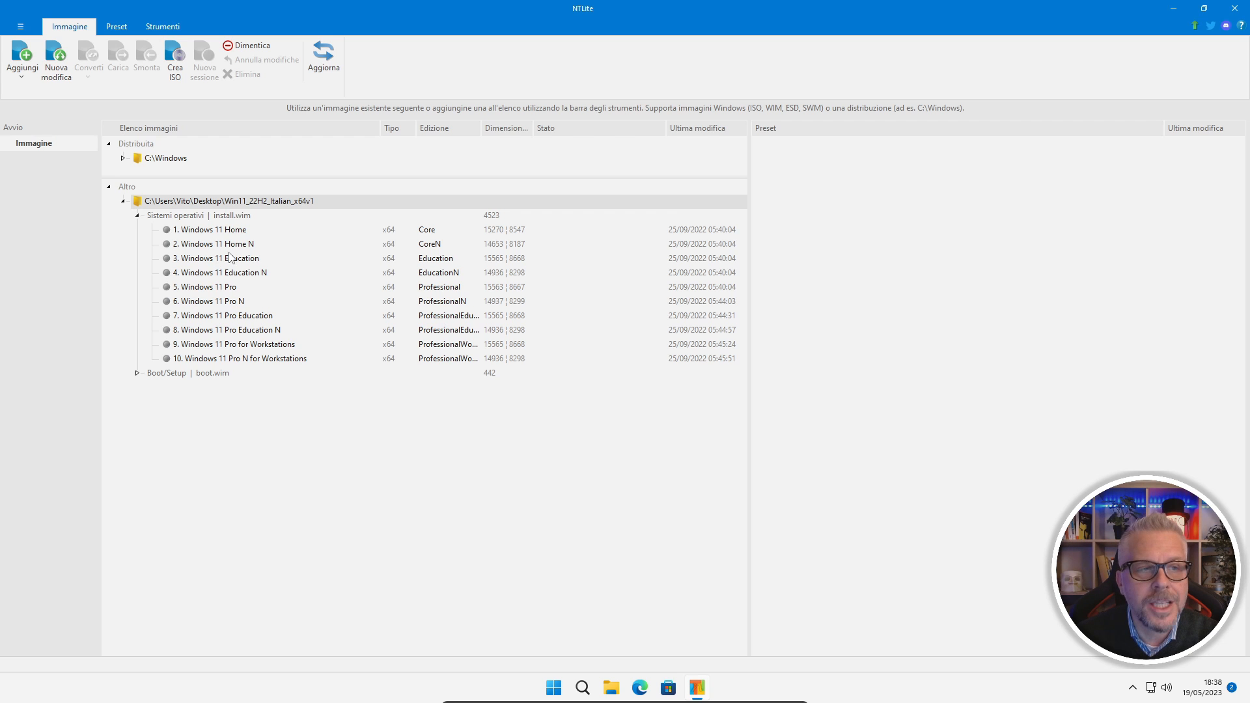
left_click(212, 288)
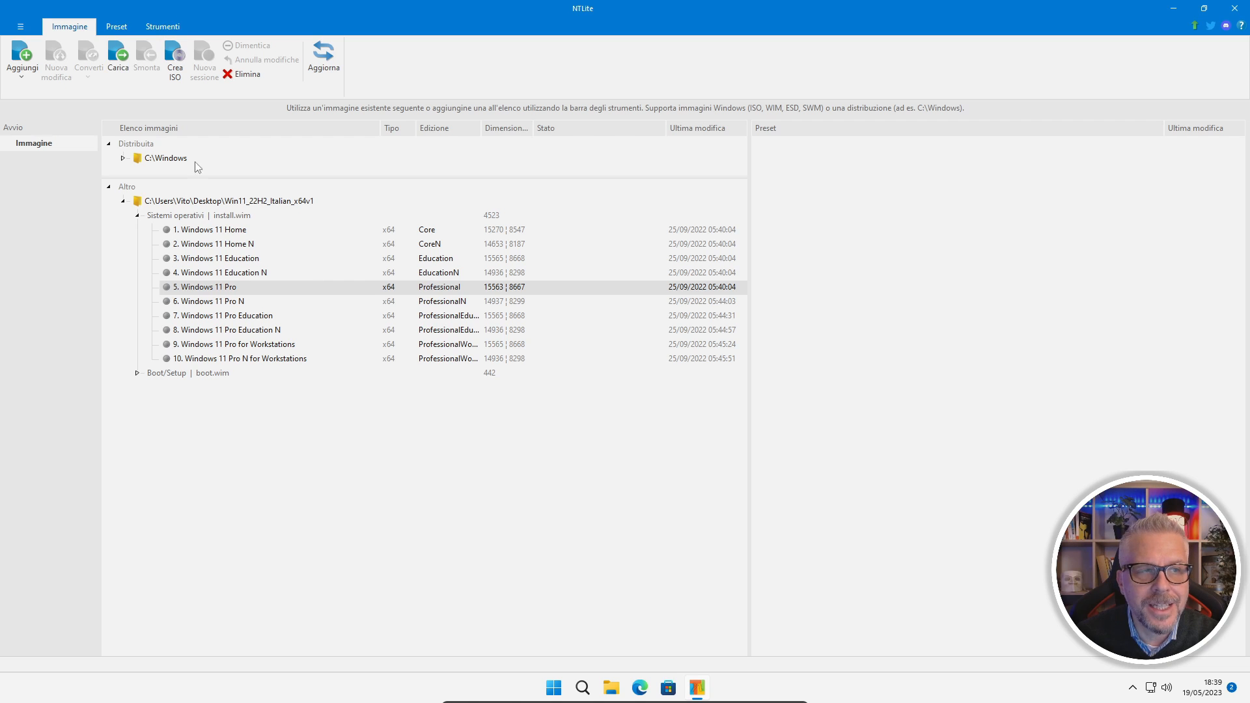
left_click(114, 57)
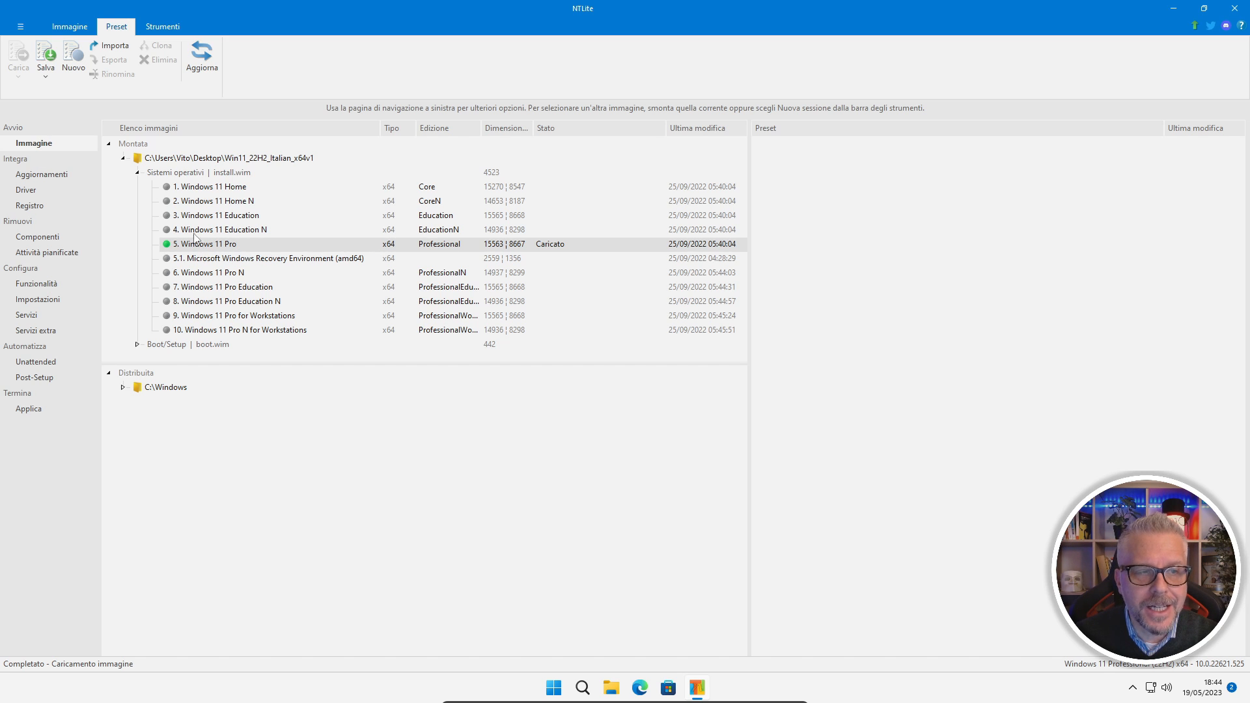
Fetch the latest online updates for Windows 11 22H2 x64 and queue the preselected packages for integration.
left_click(36, 179)
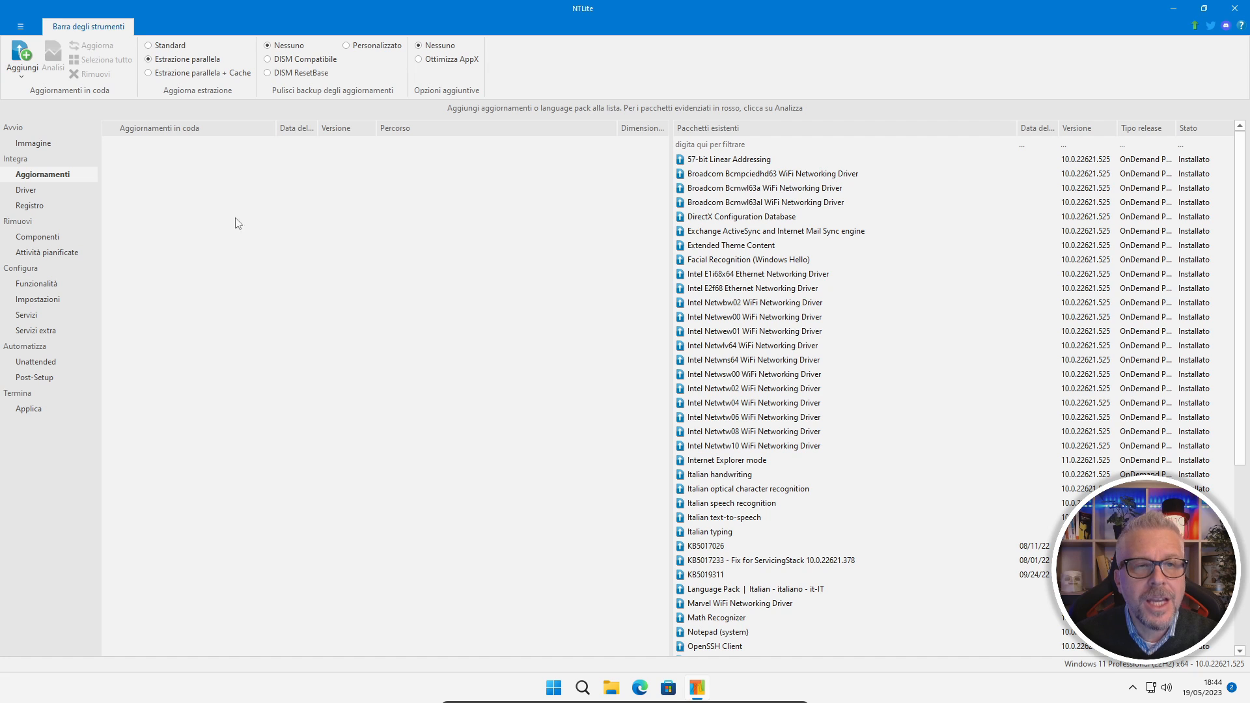
left_click(20, 47)
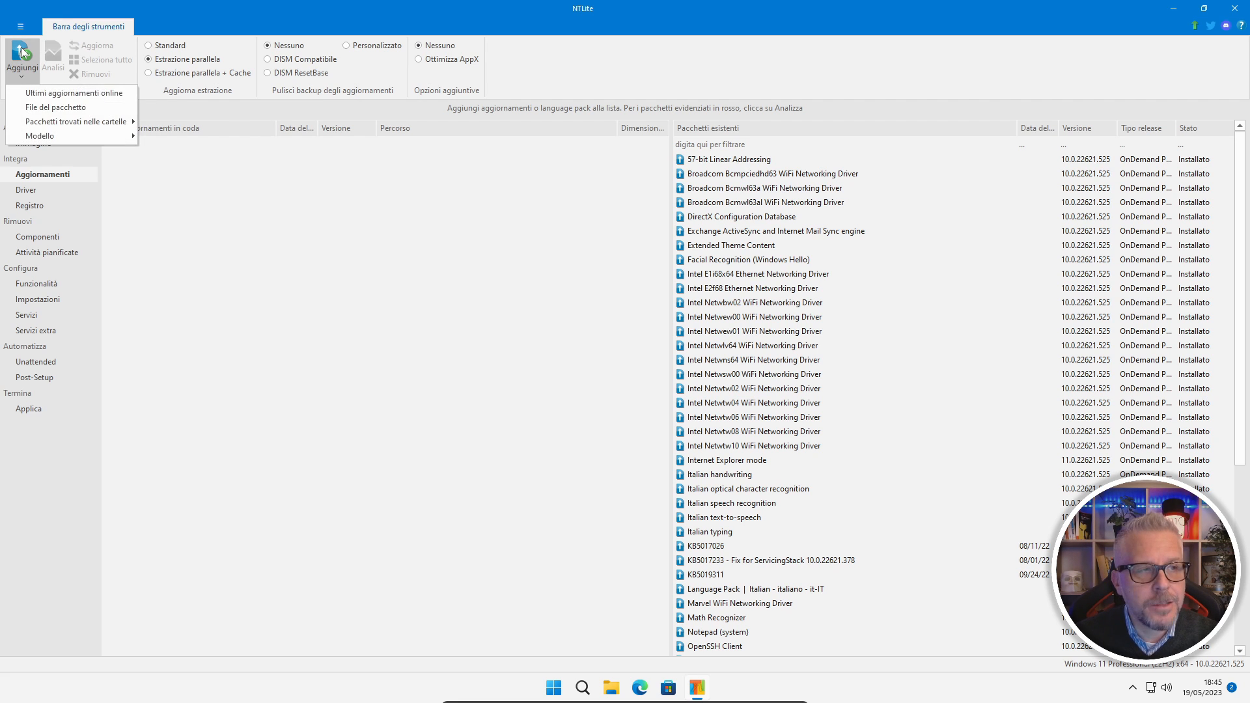
left_click(61, 94)
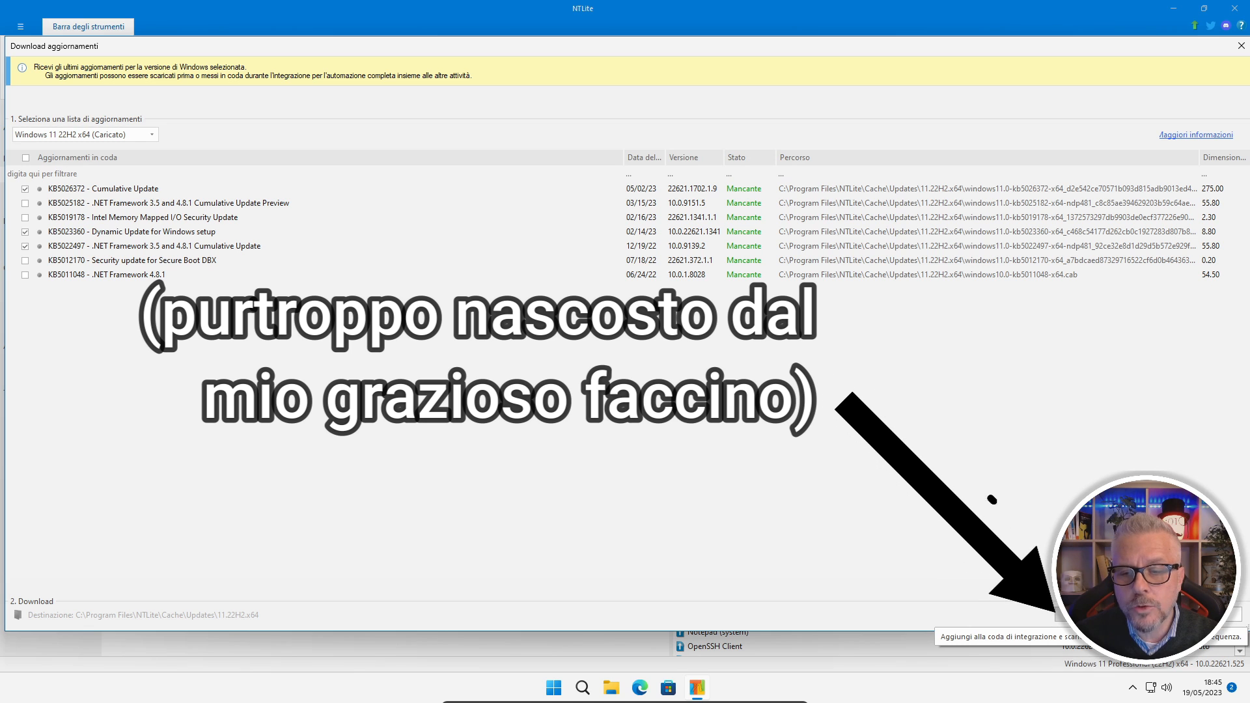
left_click(1146, 615)
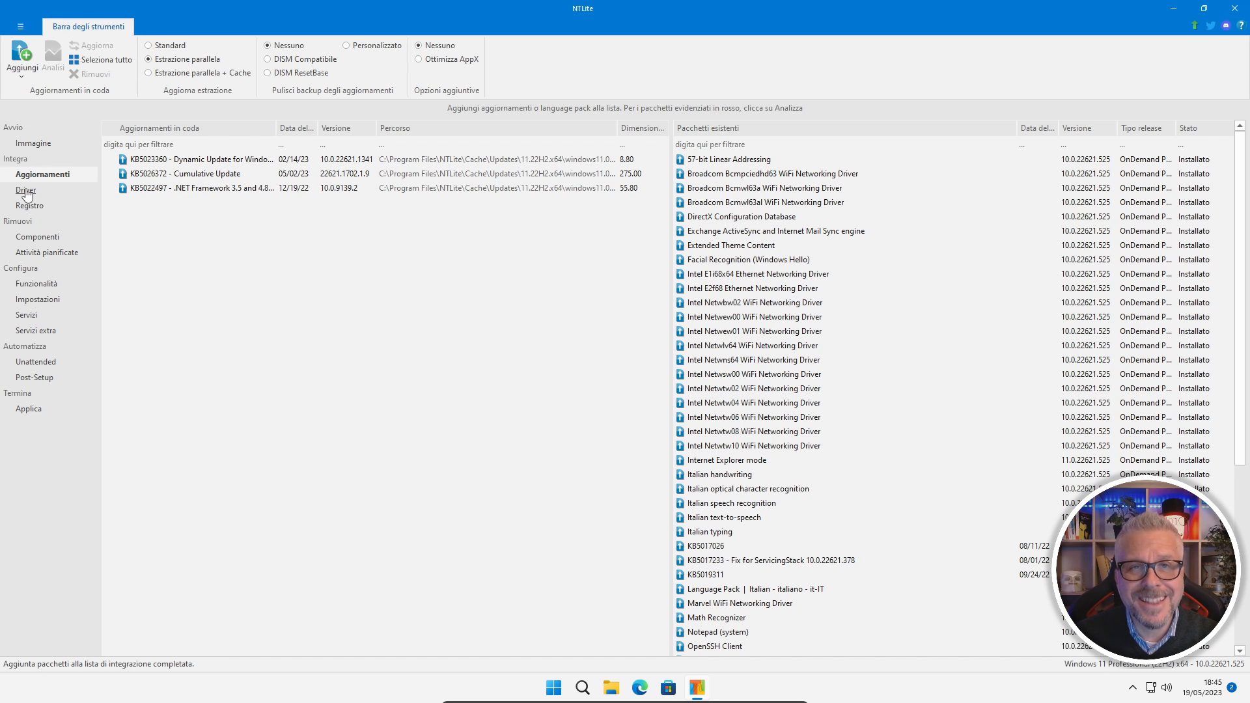
View the driver integration page, including its hardware check list, and open the registry integration page.
left_click(26, 191)
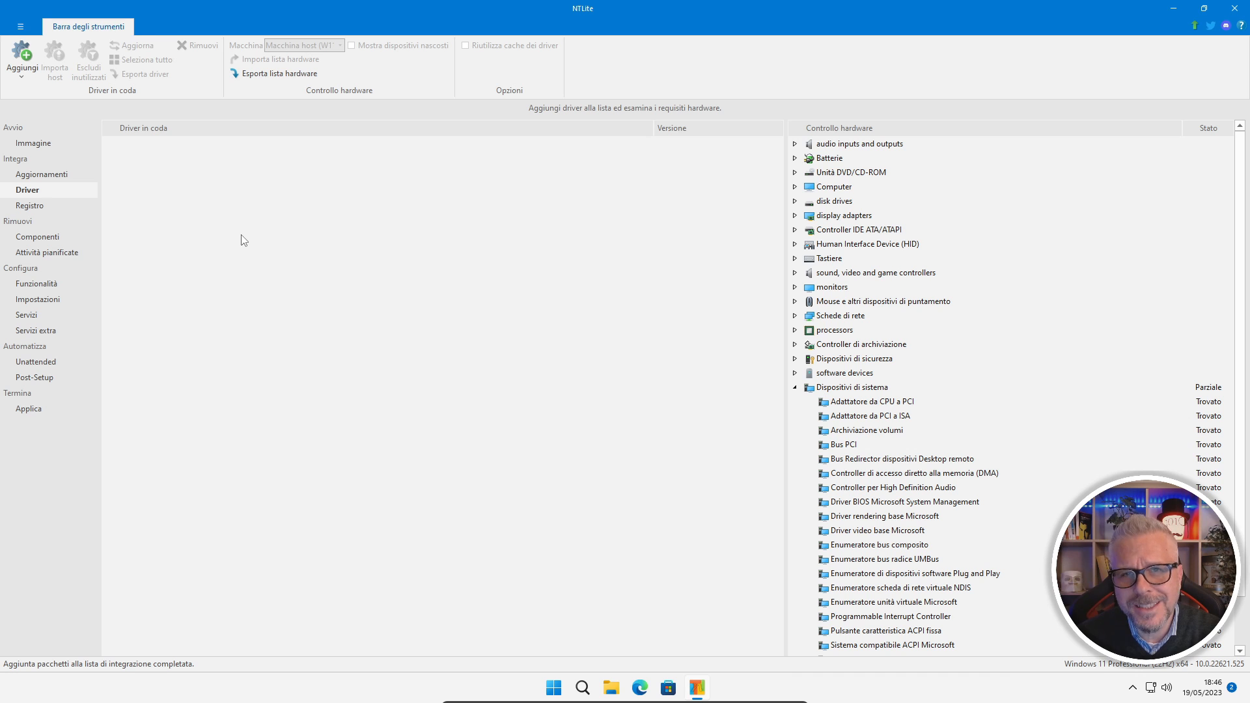
left_click(30, 207)
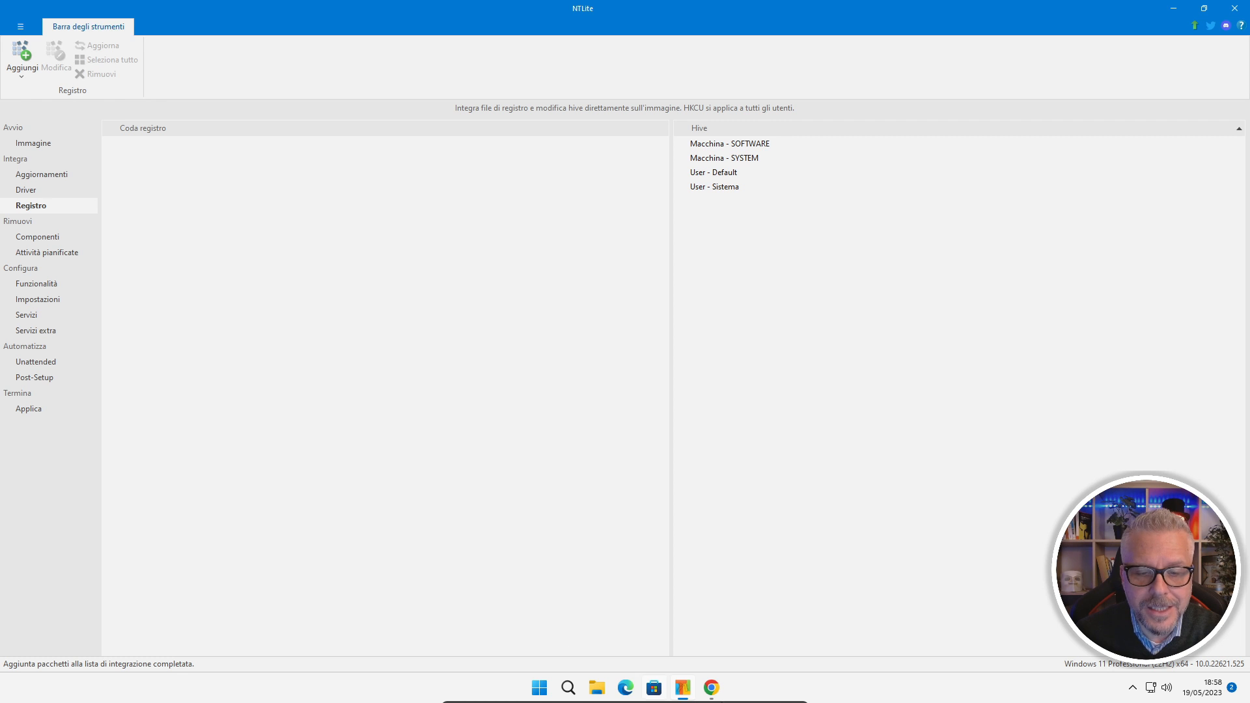
Switch to Chrome, read through the MakeUseOf Windows 11 registry hacks article and highlight the registry path for disabling the lock screen.
left_click(711, 687)
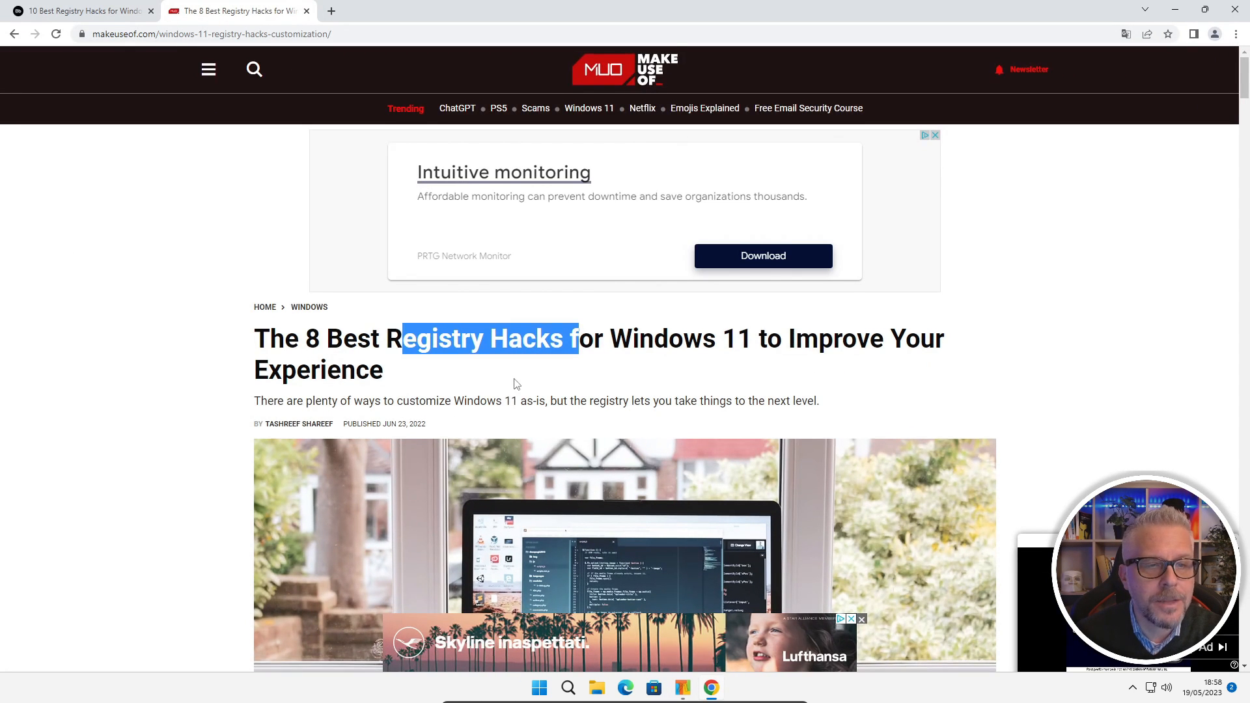
scroll(516, 385, "down", 1)
left_click(256, 276)
left_click_drag(253, 273, 564, 275)
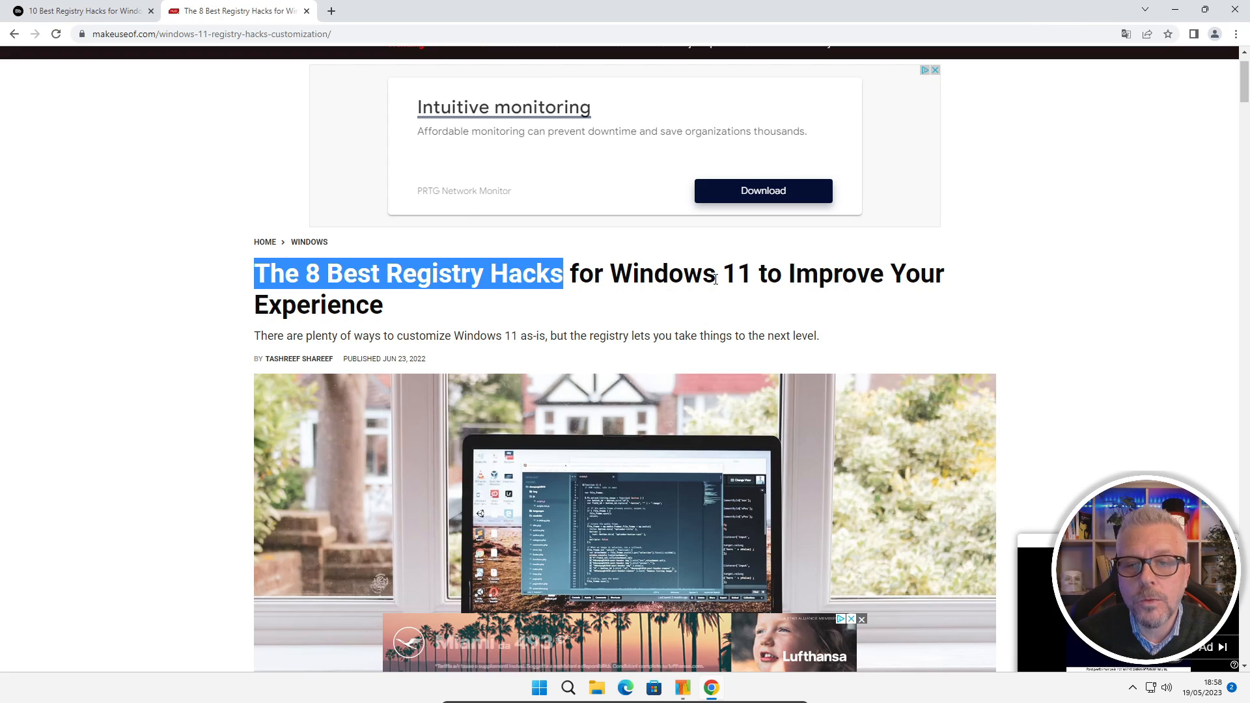
scroll(651, 275, "down", 12)
scroll(638, 280, "down", 8)
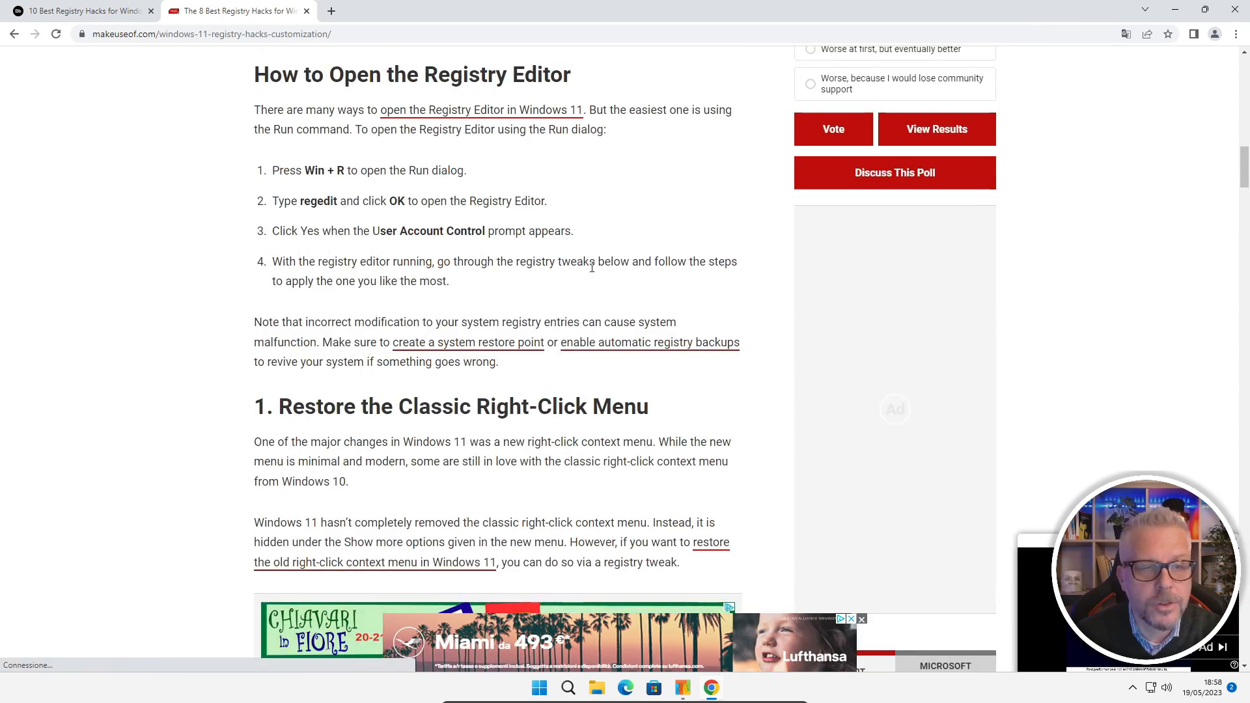
scroll(475, 277, "down", 6)
scroll(475, 274, "down", 5)
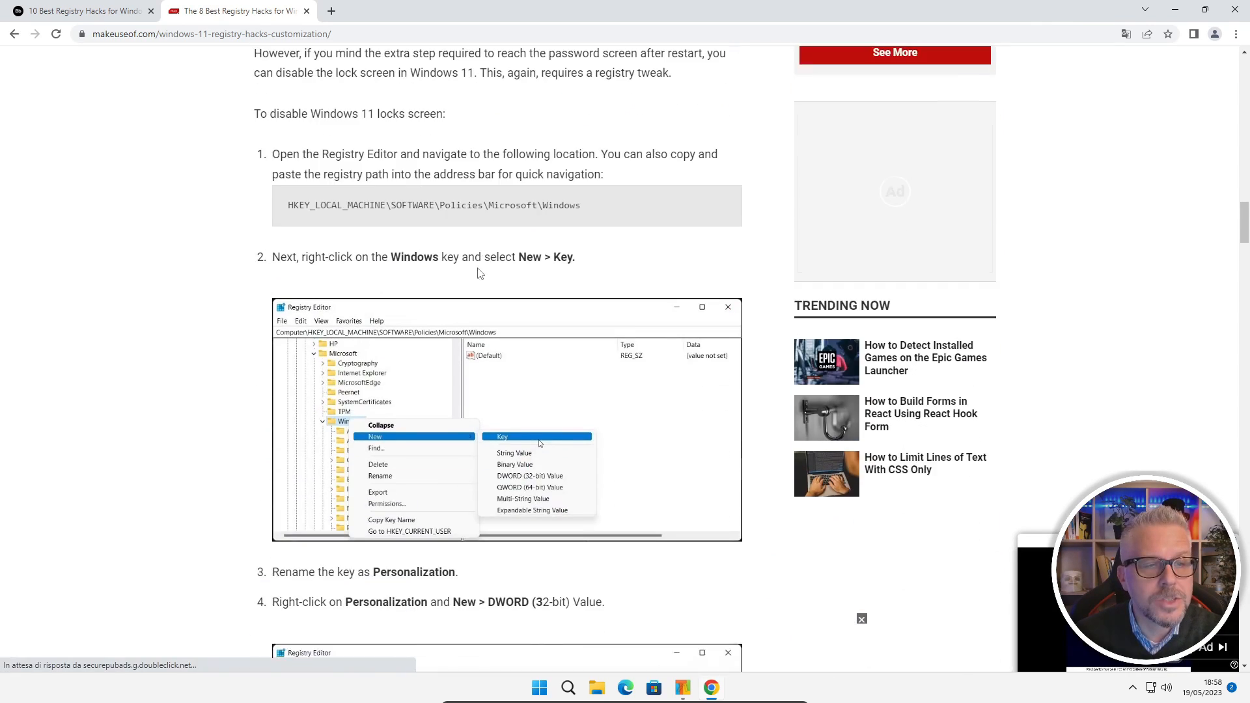
left_click_drag(290, 210, 606, 212)
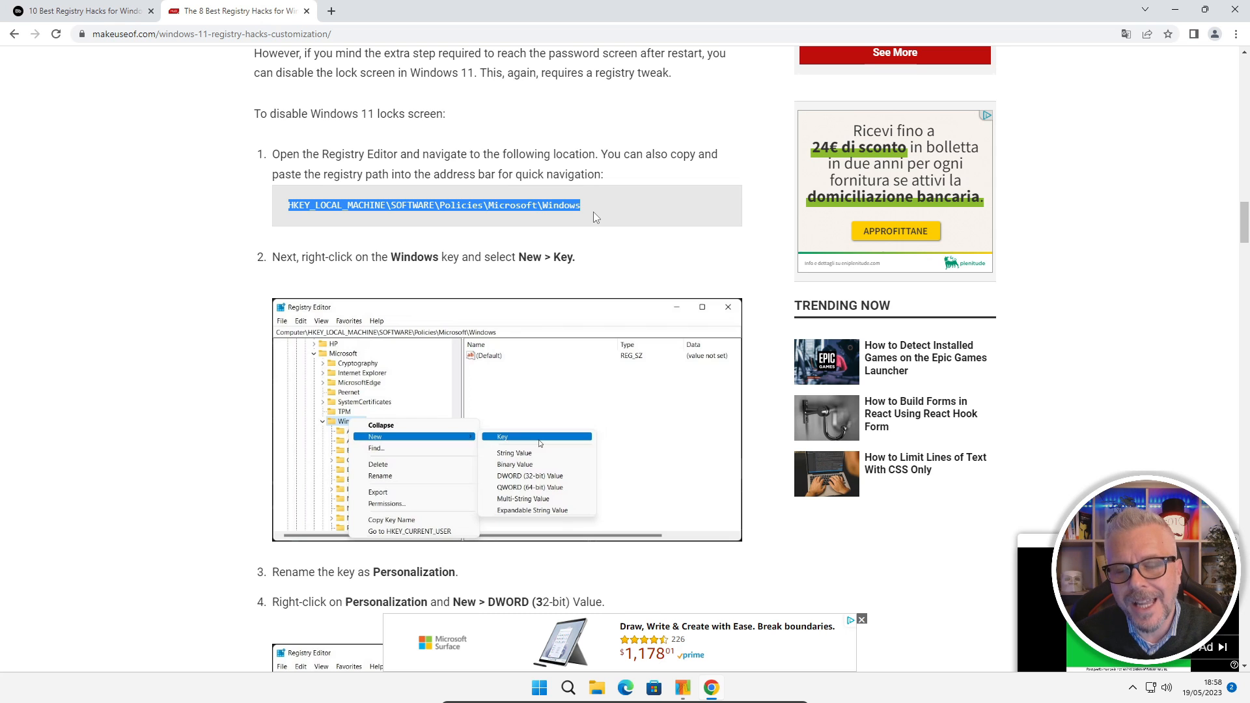
Skim the Beebom article on the 10 best Windows 11 registry hacks, and minimize the browser.
key("ctrl+shift+Tab")
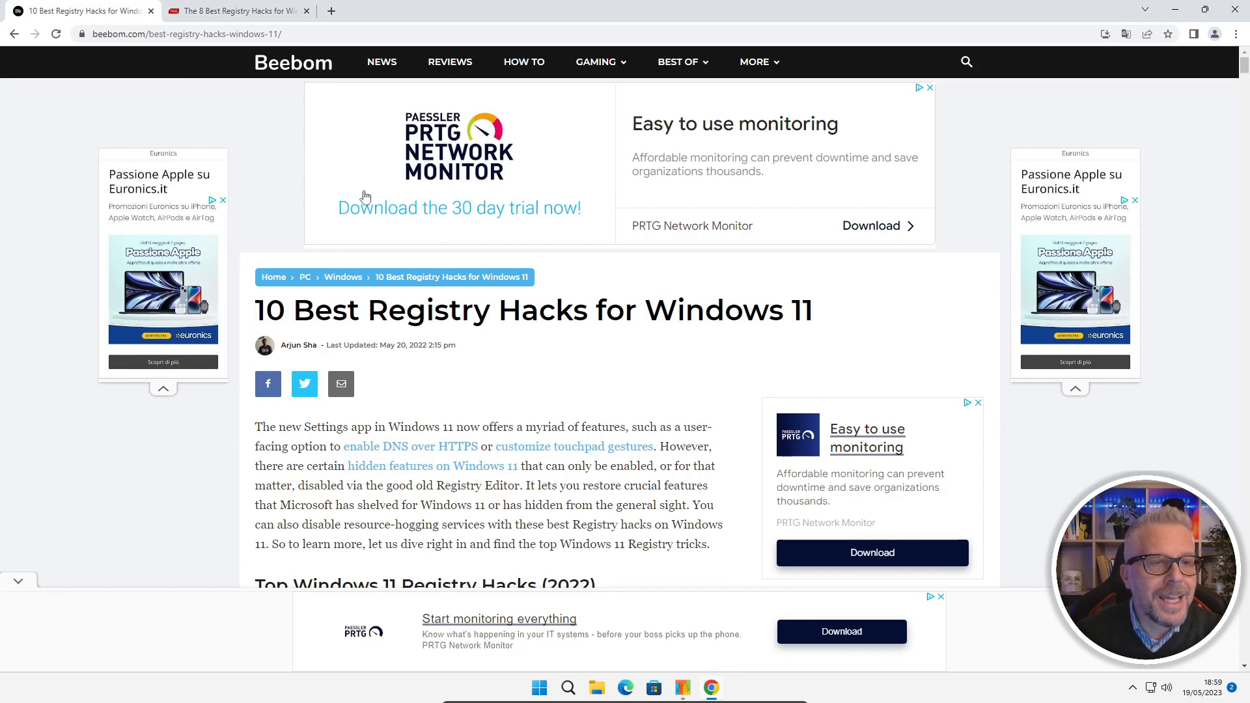
scroll(518, 342, "down", 2)
scroll(518, 342, "down", 11)
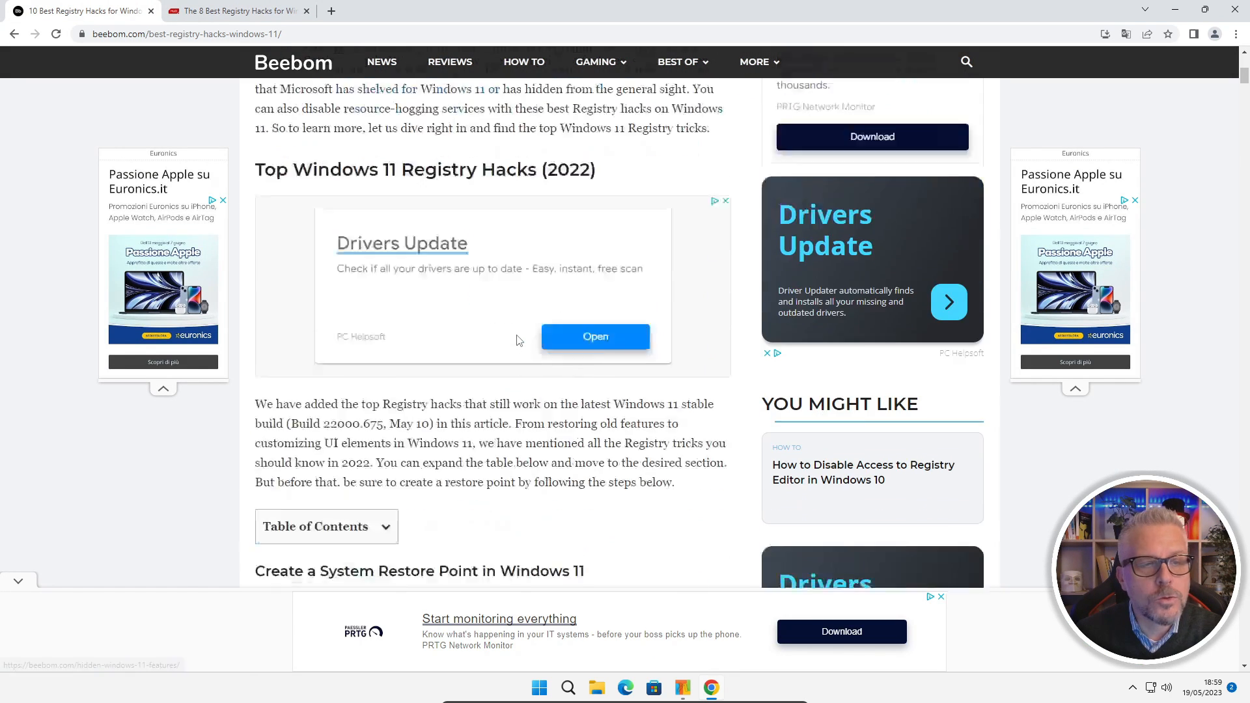
scroll(518, 340, "down", 15)
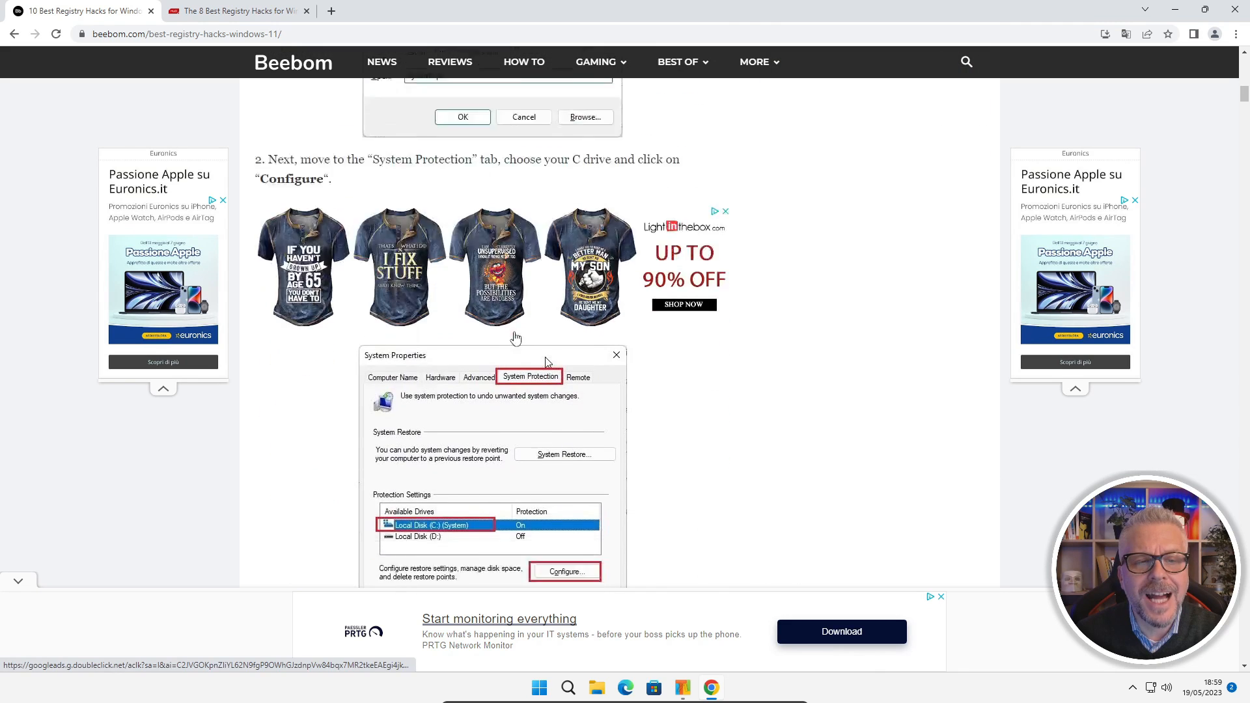
scroll(517, 339, "down", 10)
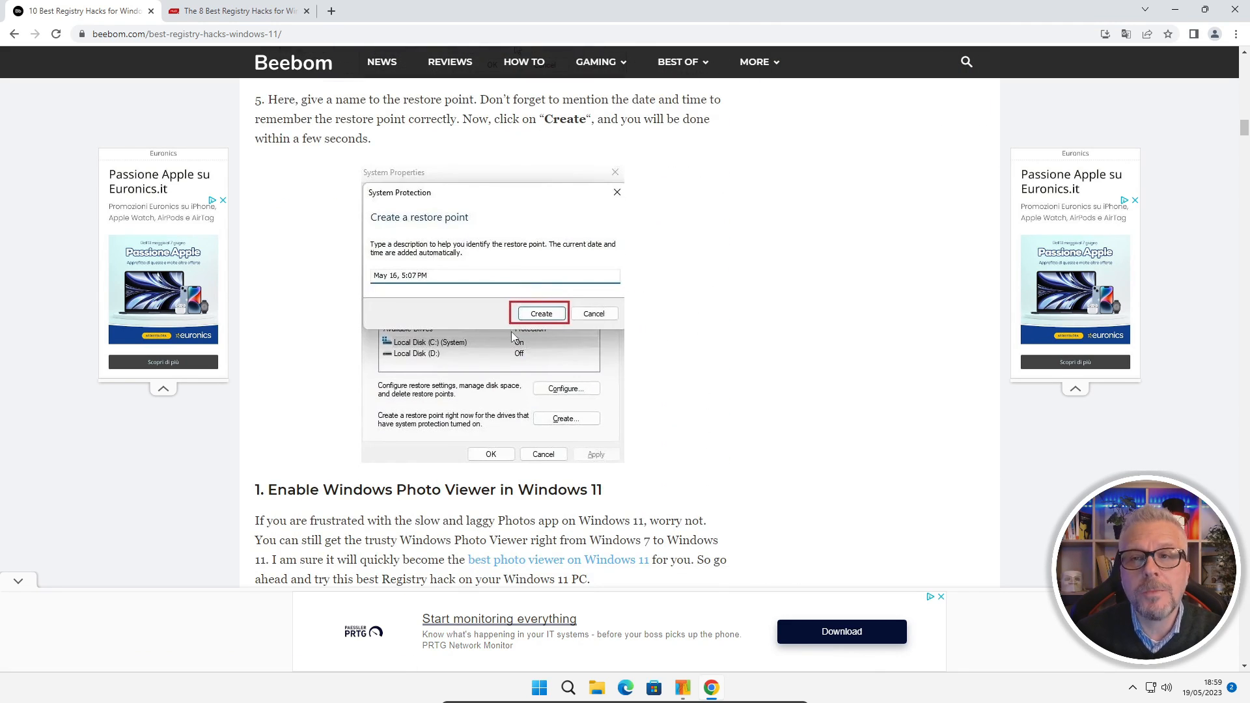
left_click(1175, 9)
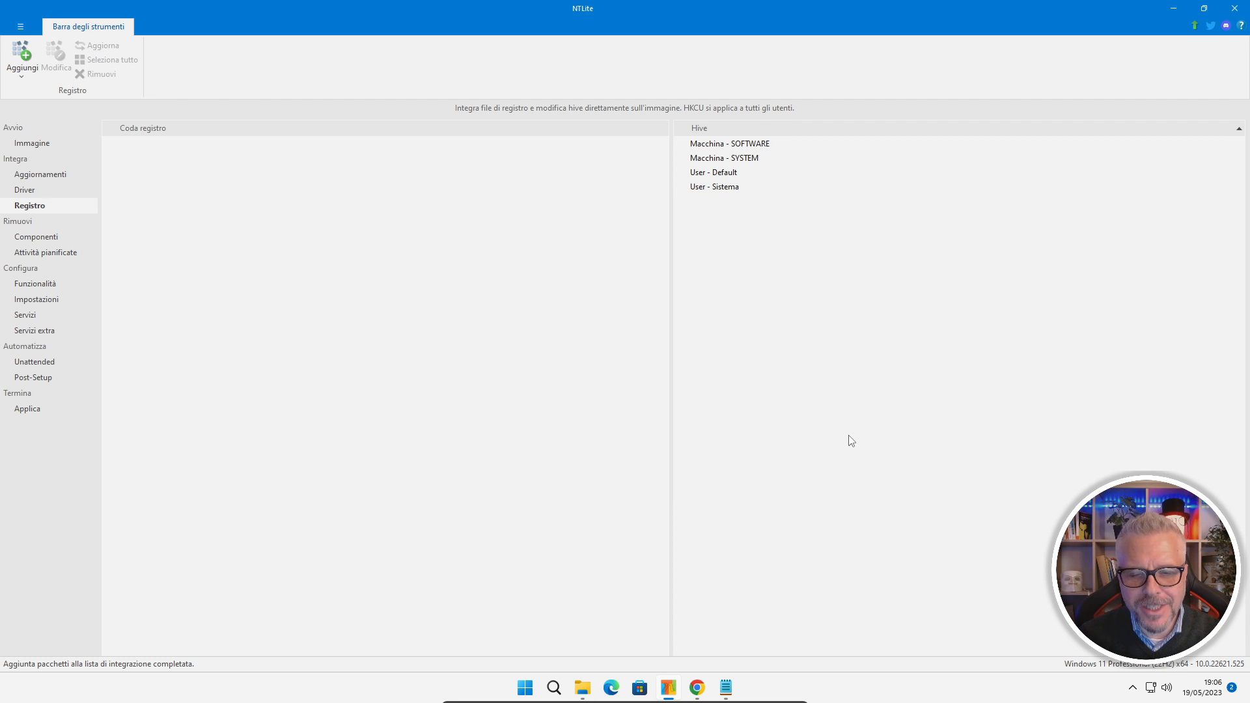
Switch to the test.reg file in Notepad, review its registry path, and save and close the file.
left_click(724, 615)
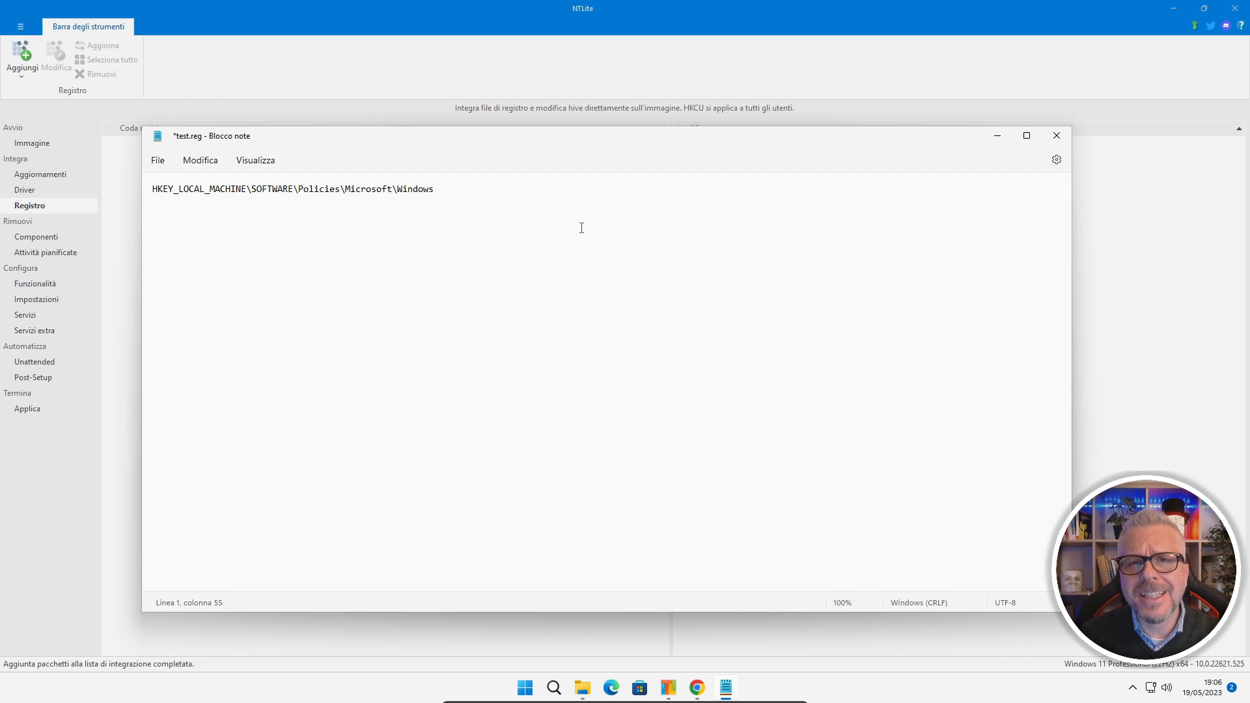
left_click(1056, 136)
left_click(547, 408)
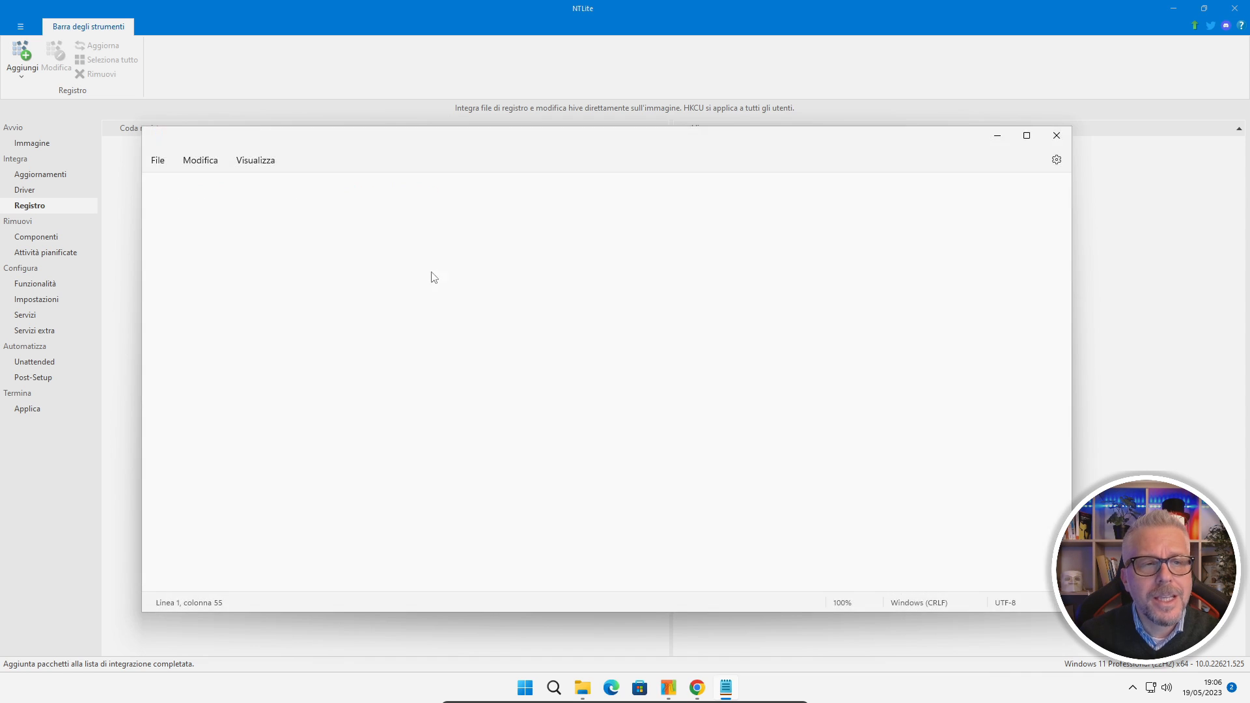
left_click(21, 75)
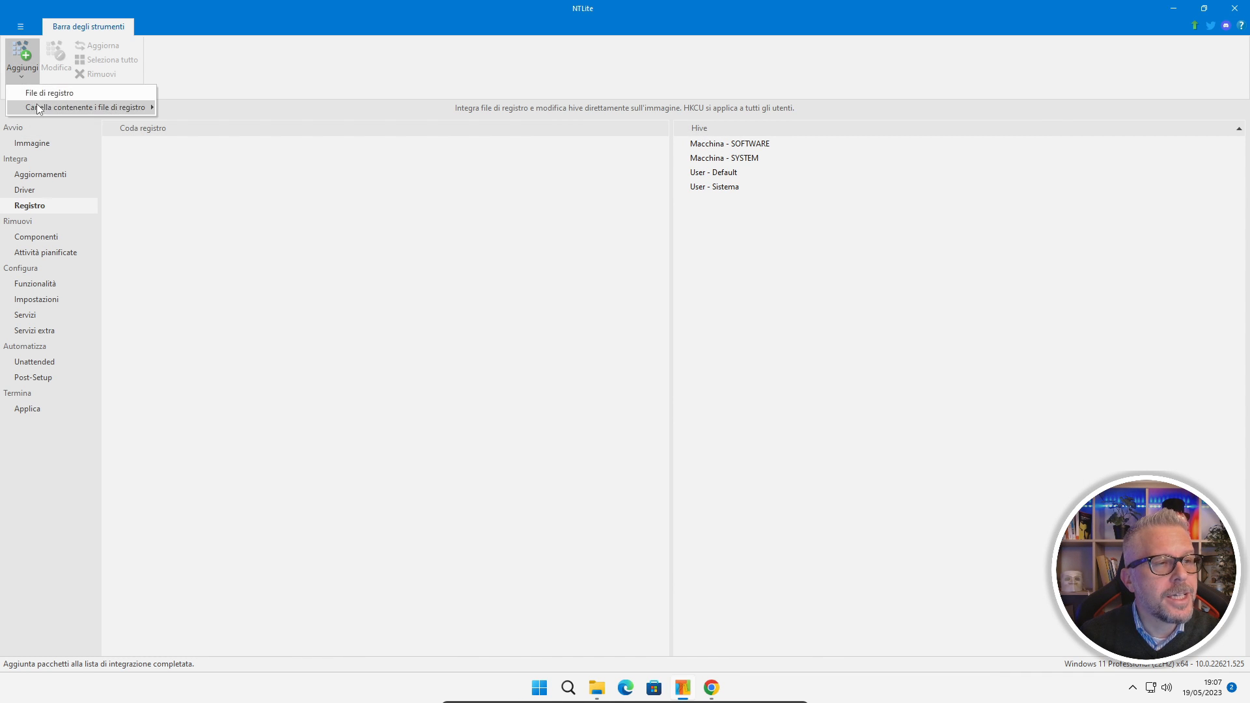
left_click(35, 97)
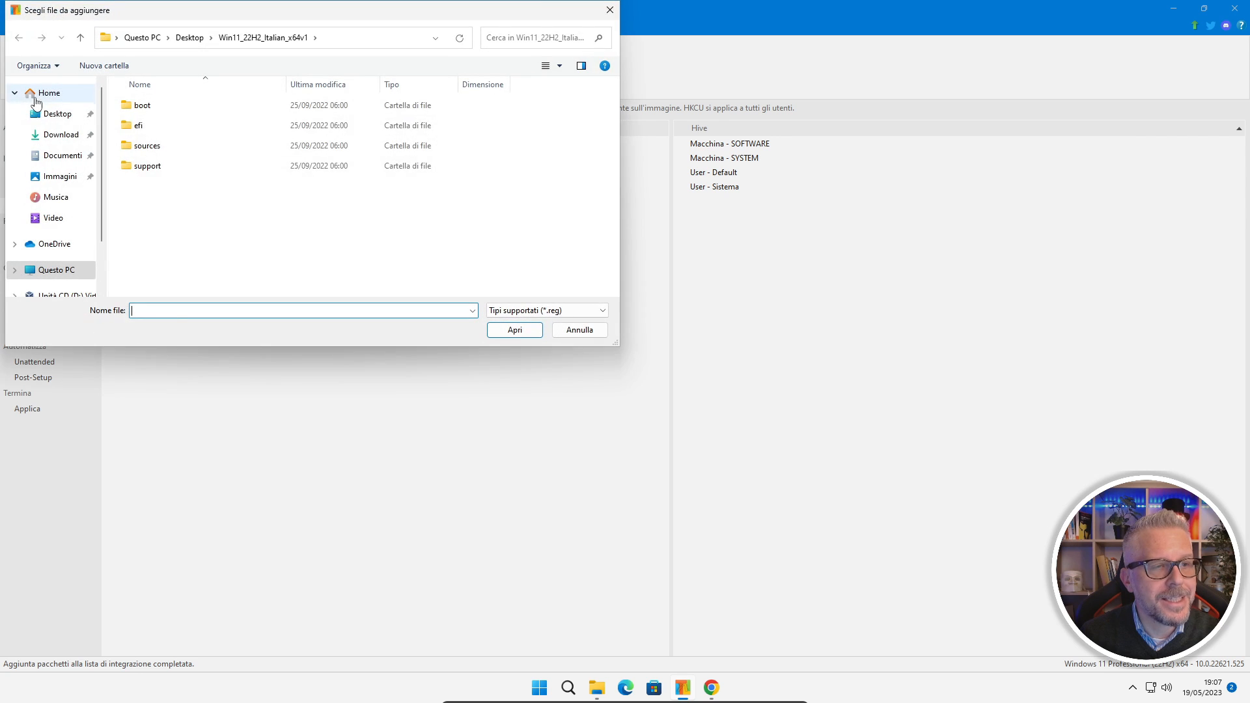
left_click(61, 155)
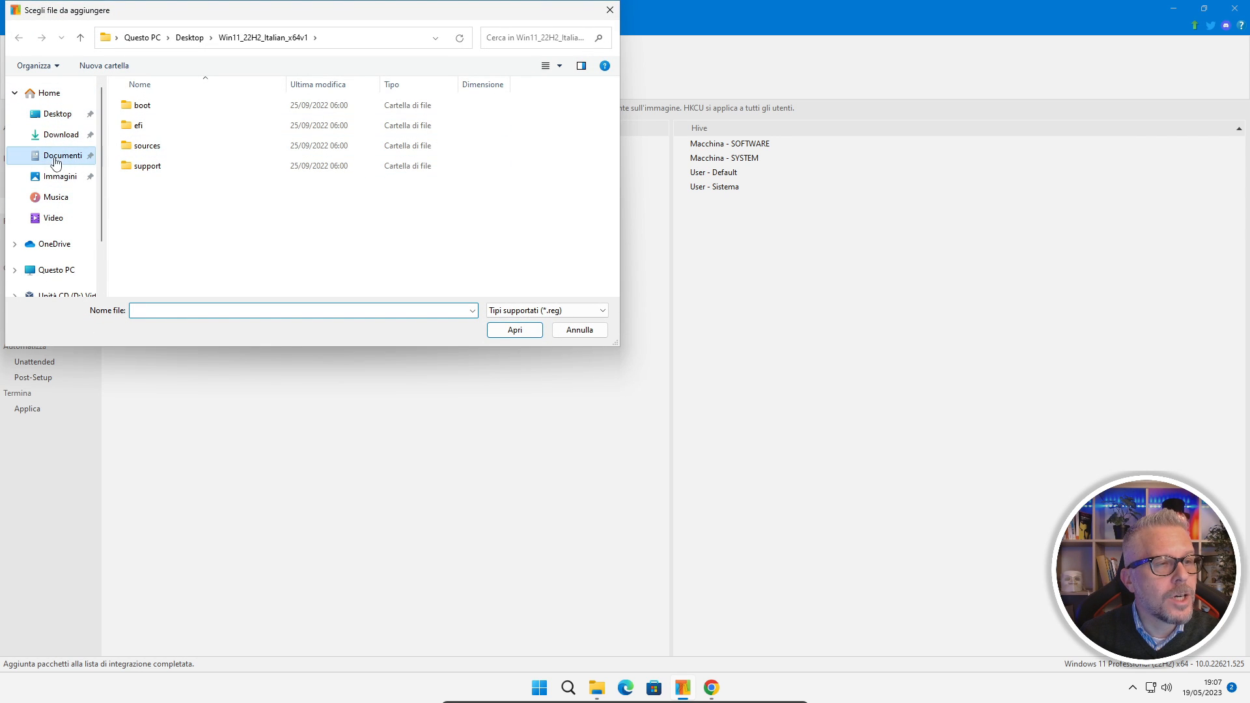
left_click(152, 108)
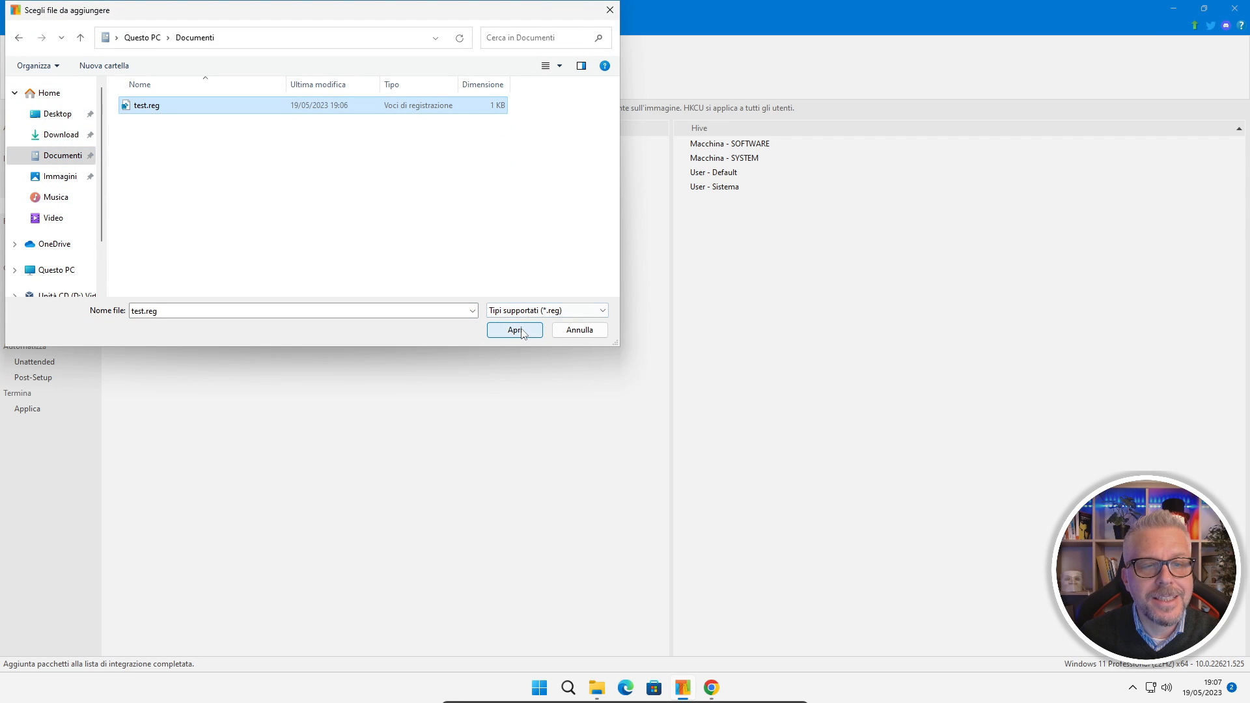
left_click(579, 330)
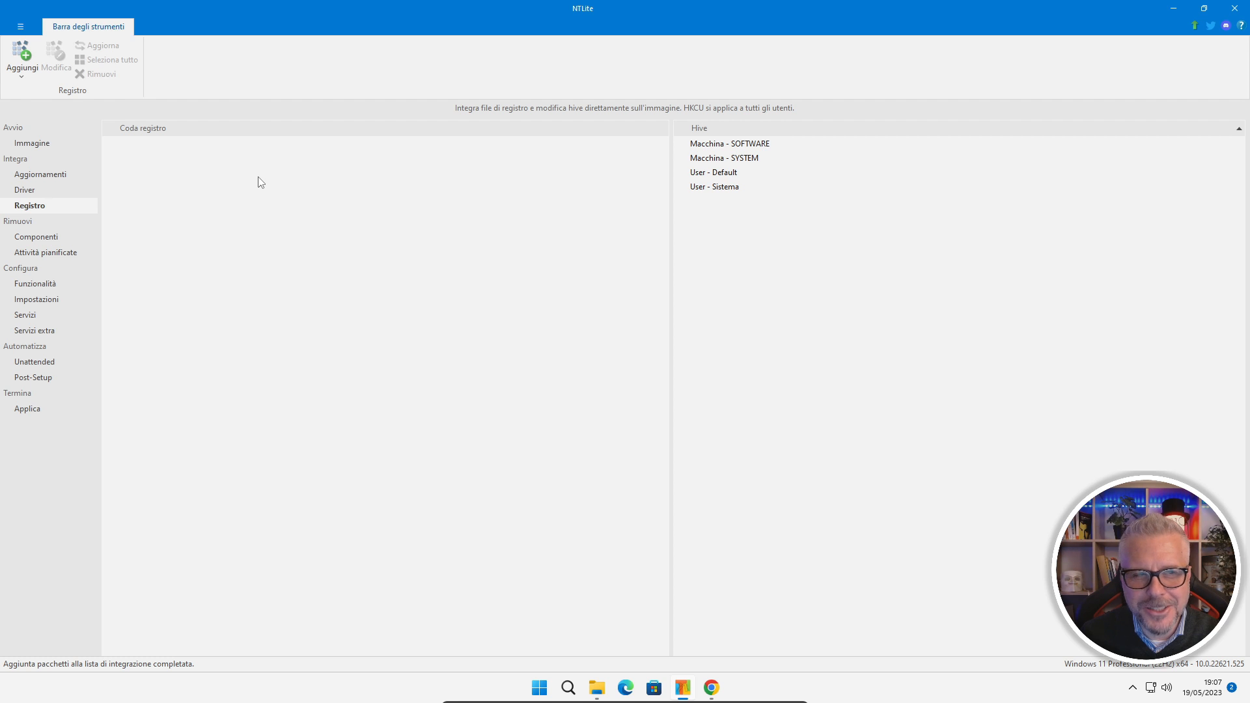
Open the component removal page, accept its warning, and deselect the whole Localizzazione group, approving the deselection required by Windows Search.
left_click(42, 241)
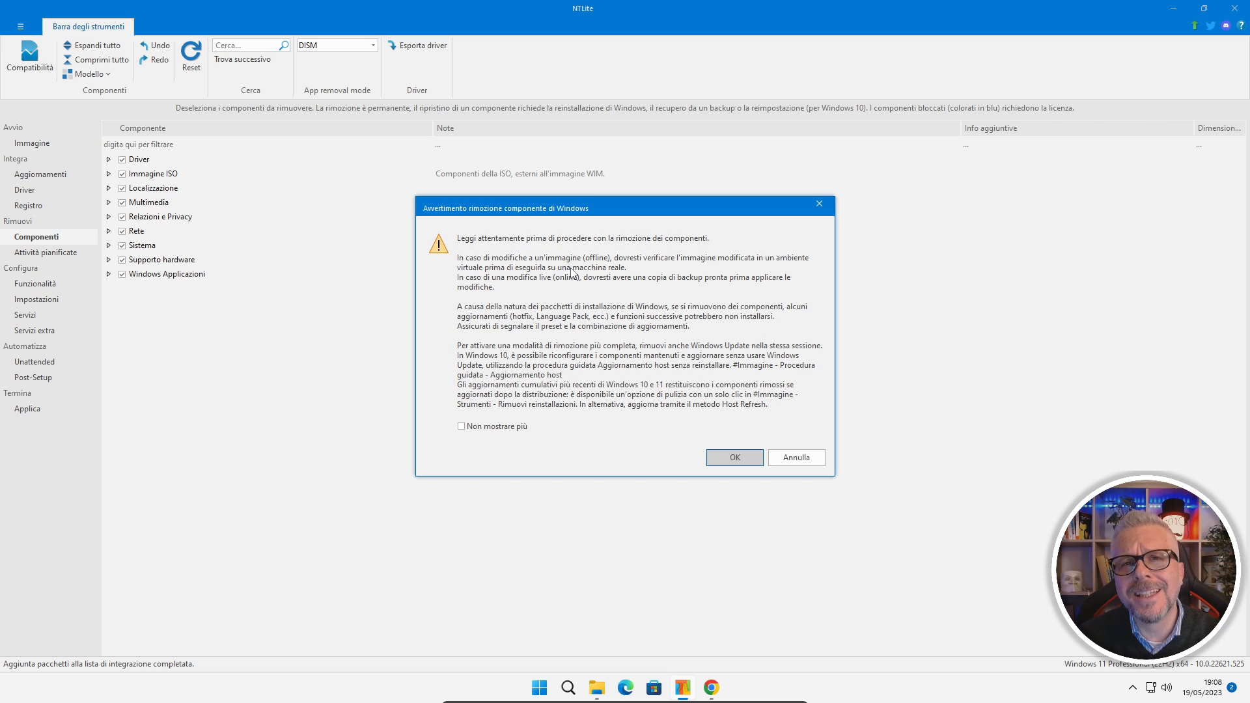
left_click(735, 457)
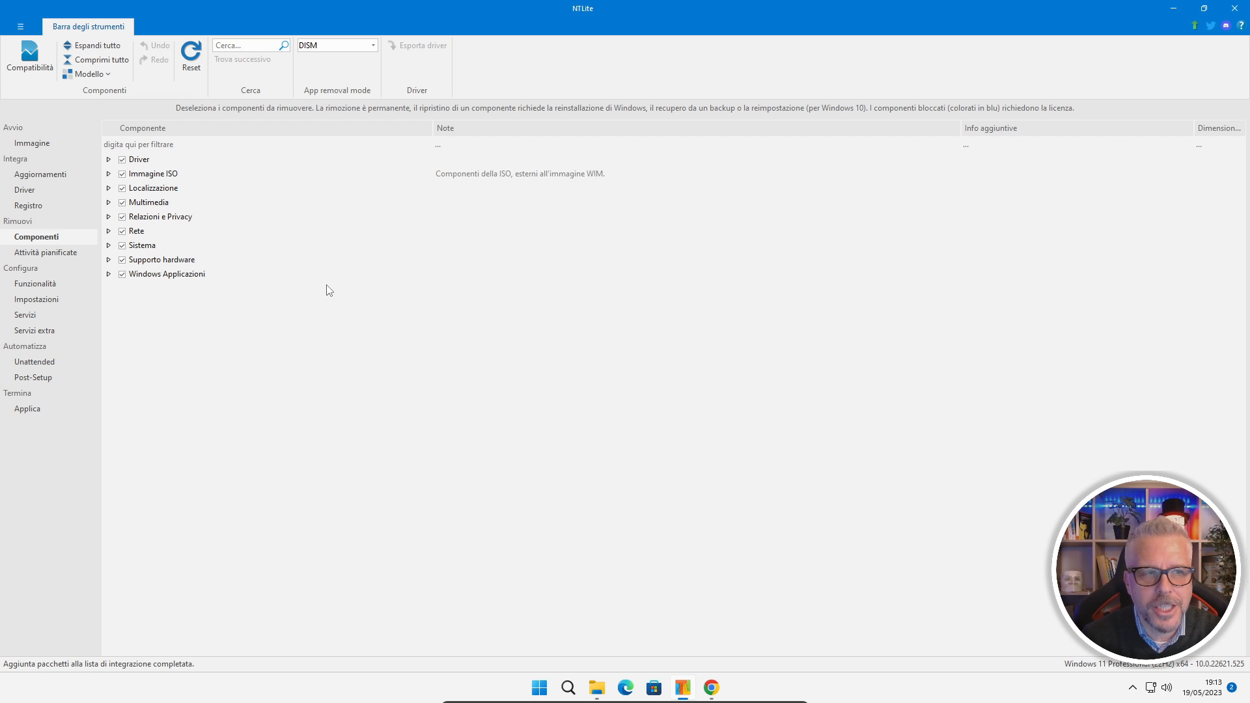
left_click(109, 188)
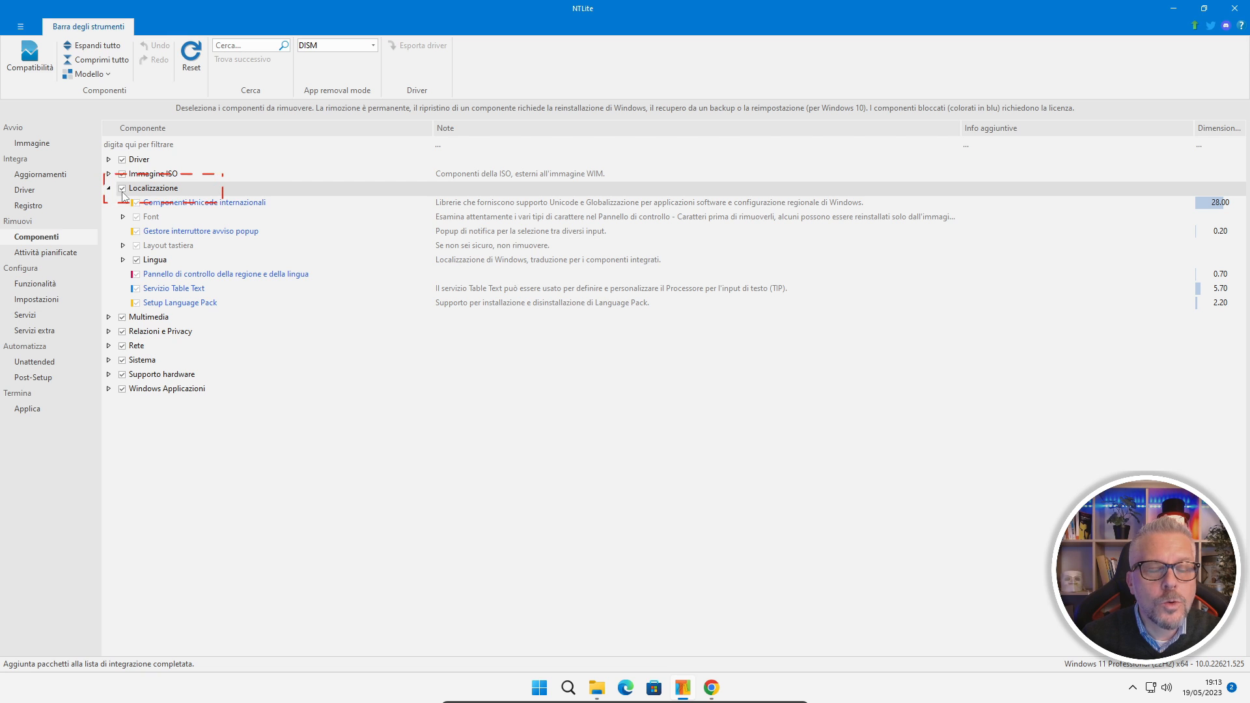
left_click(122, 189)
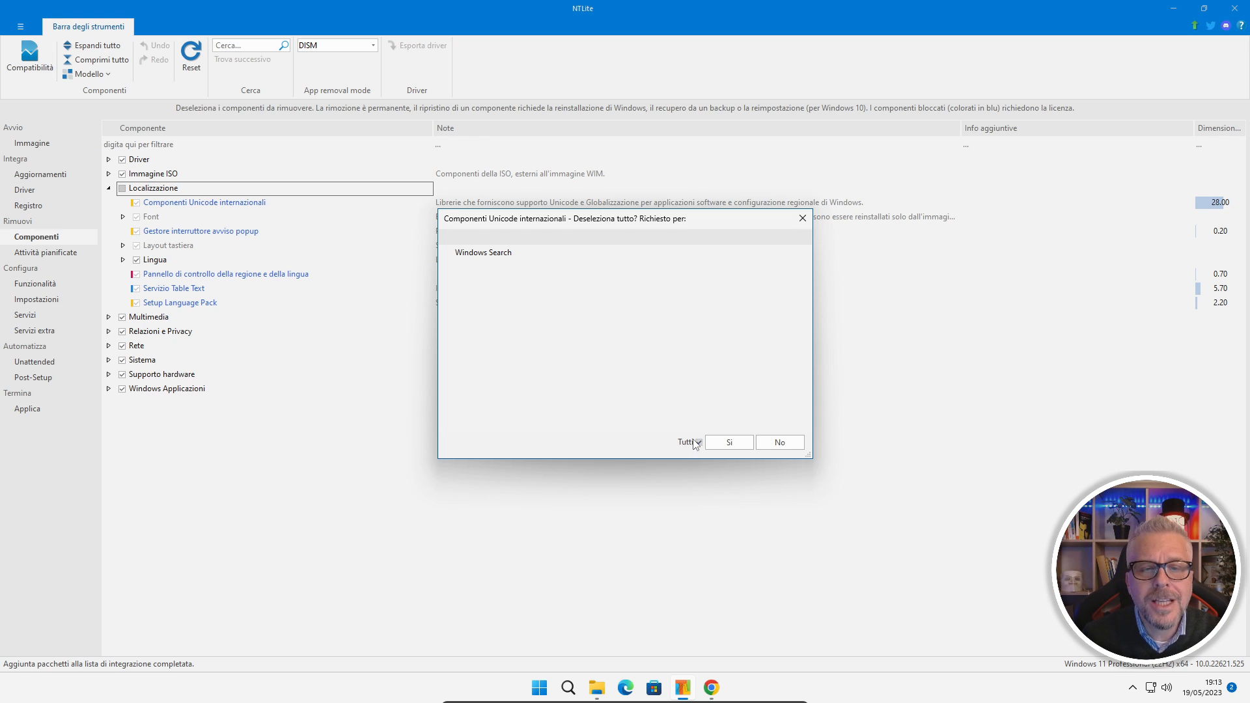
left_click(729, 444)
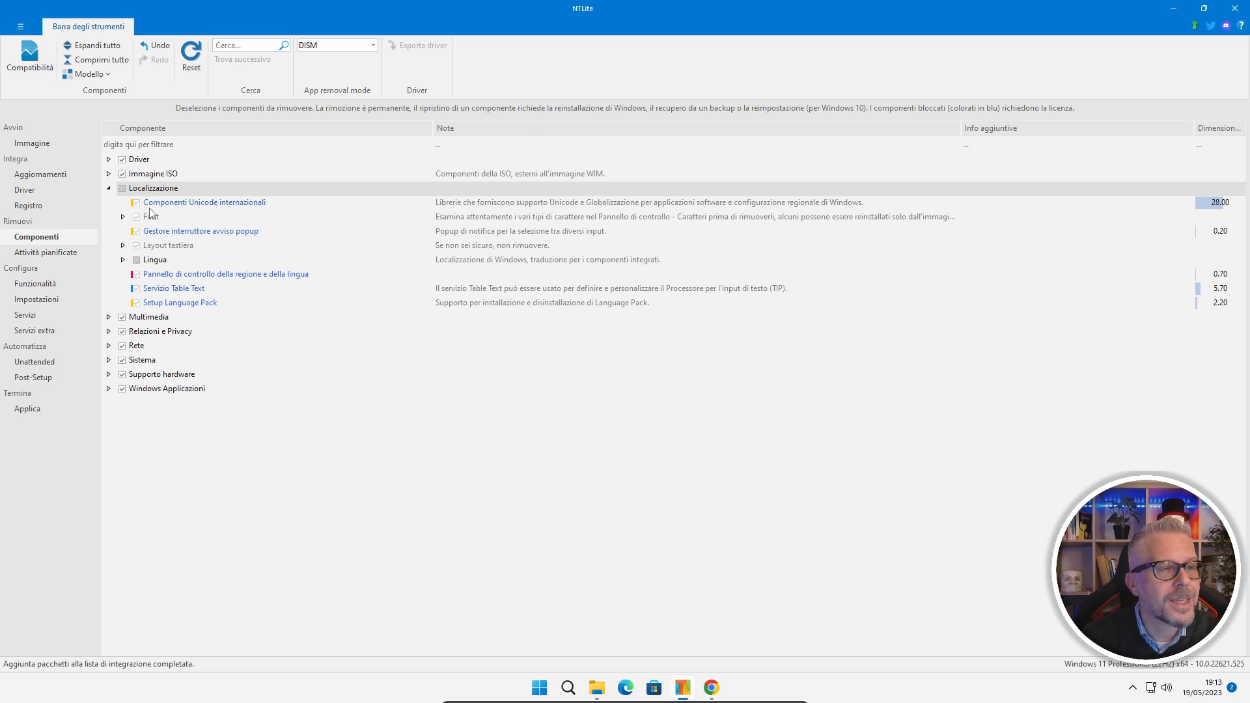
Review the Lingua list under Localizzazione, checking the Italiano and Pseudo-locale entries, and collapse the group again.
left_click(122, 259)
scroll(218, 298, "down", 5)
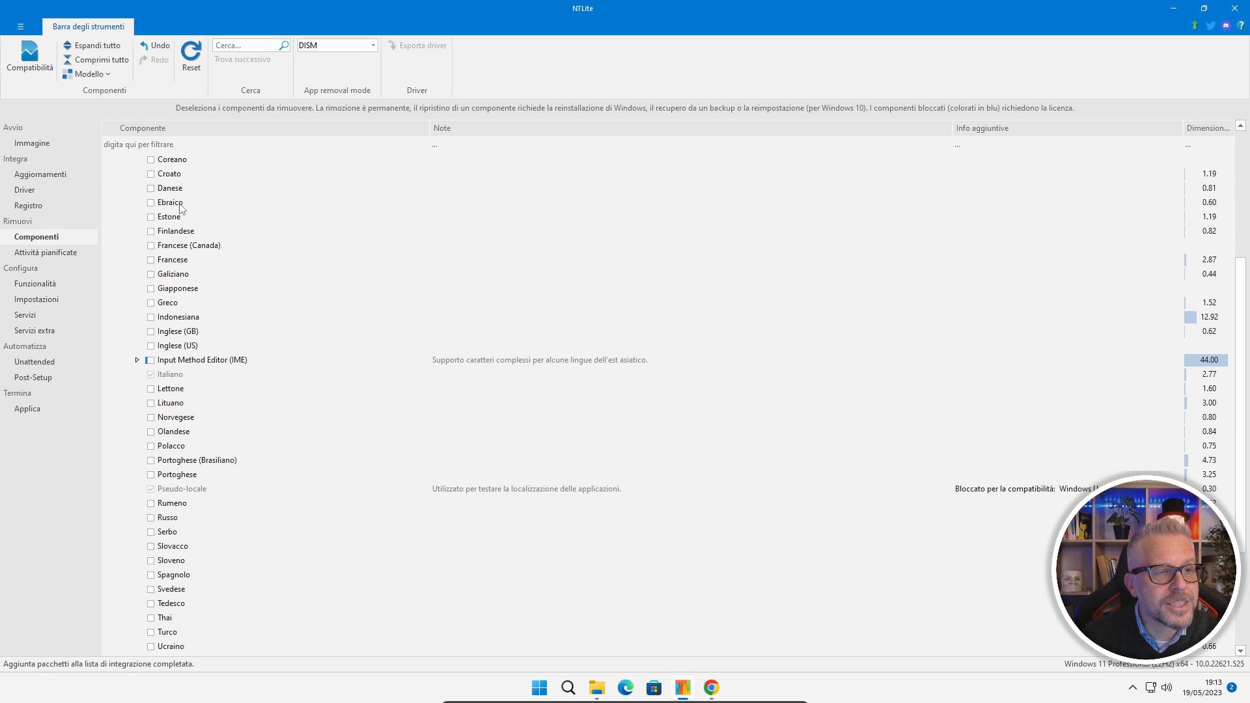
scroll(180, 373, "down", 2)
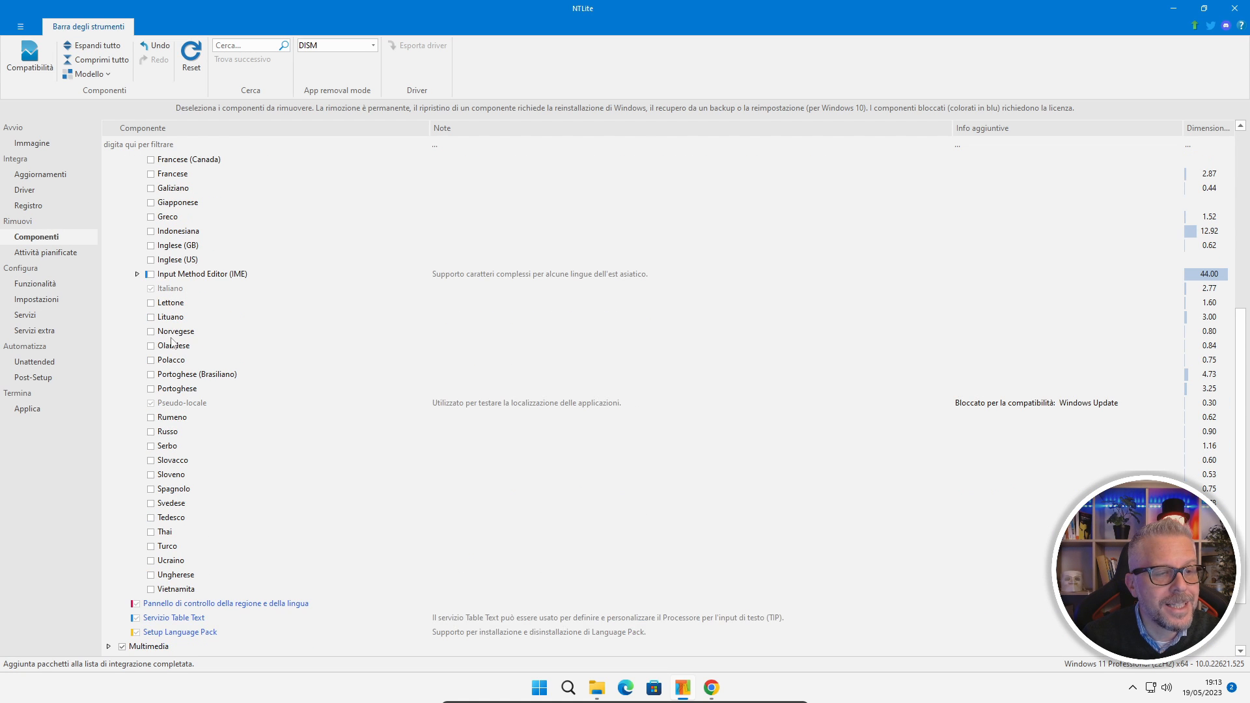
left_click(180, 291)
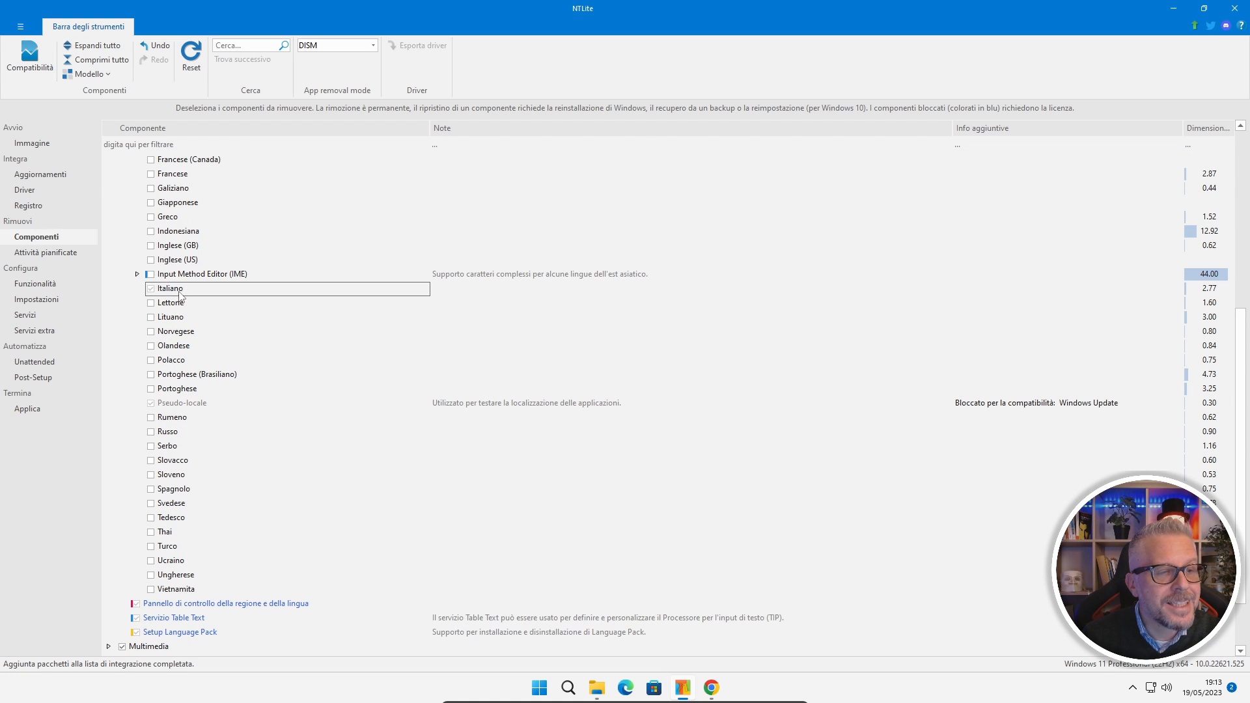
left_click(178, 405)
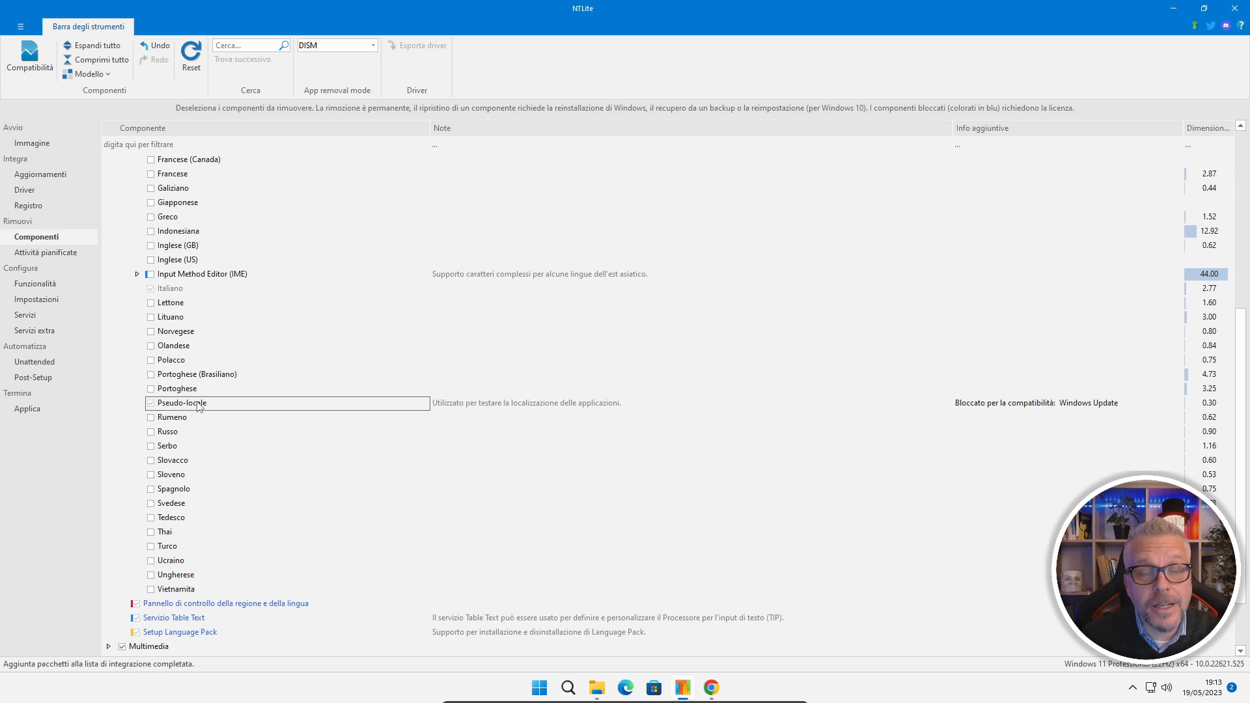
scroll(260, 372, "up", 3)
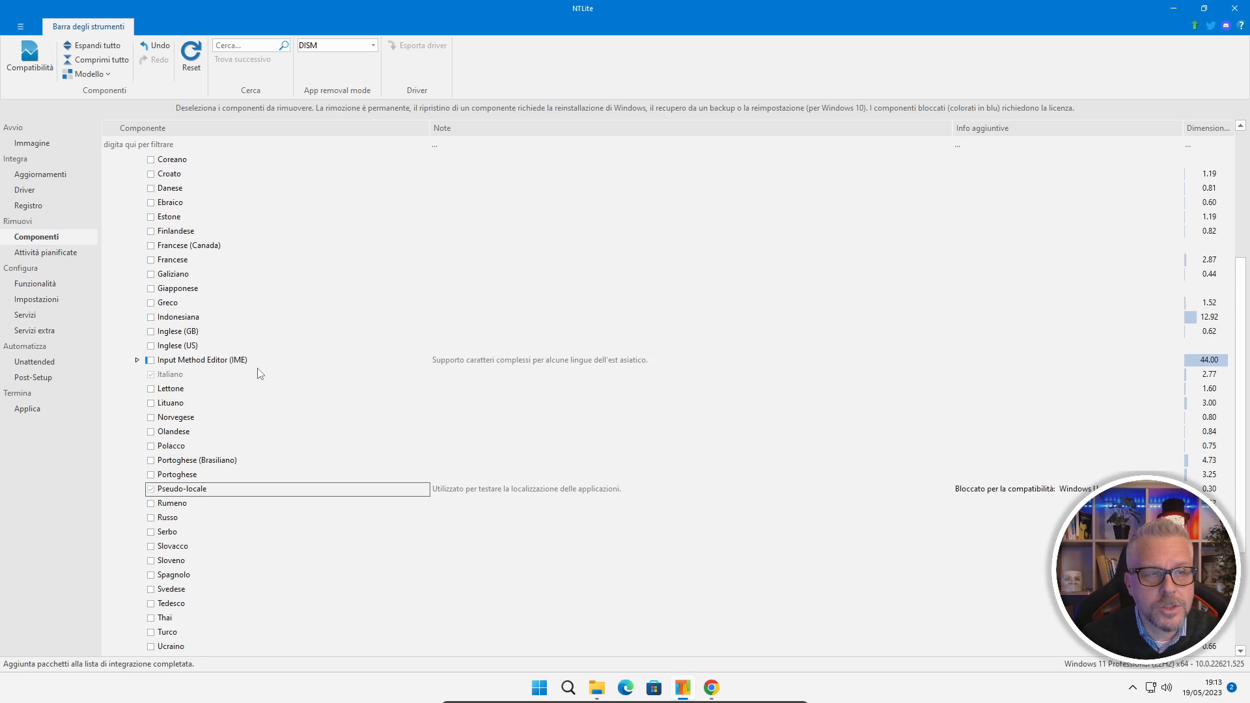
scroll(201, 395, "up", 4)
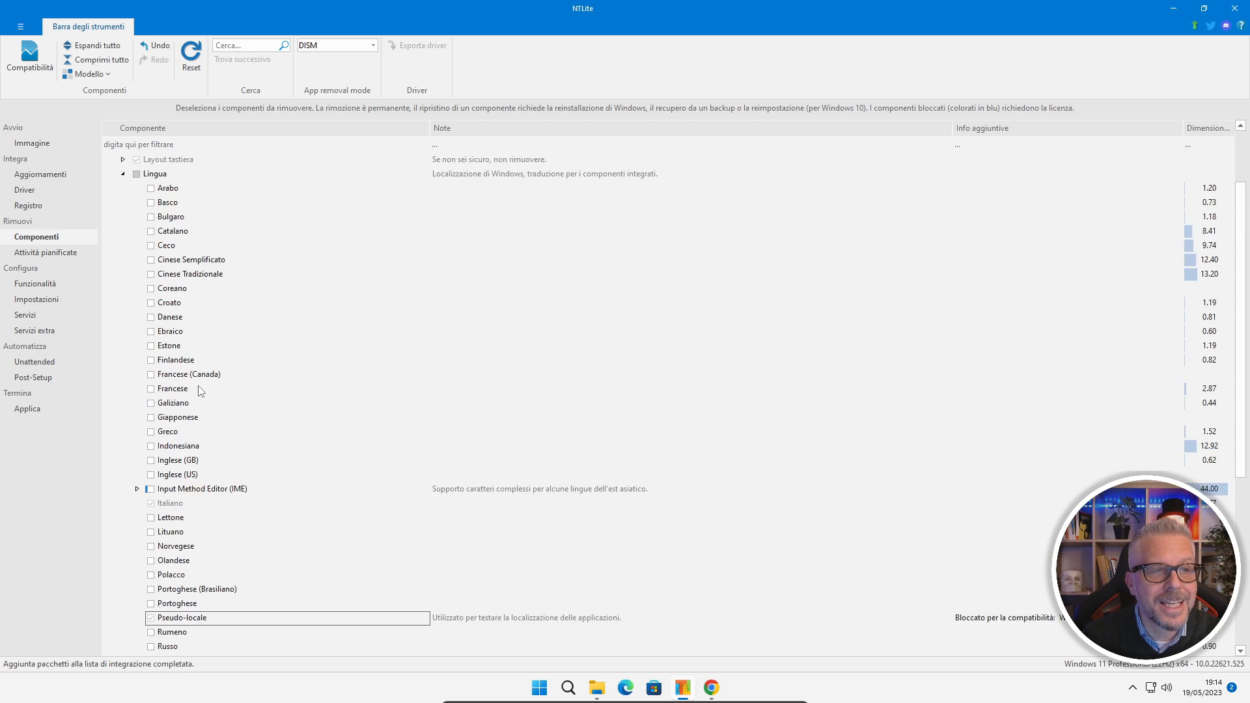
left_click(123, 260)
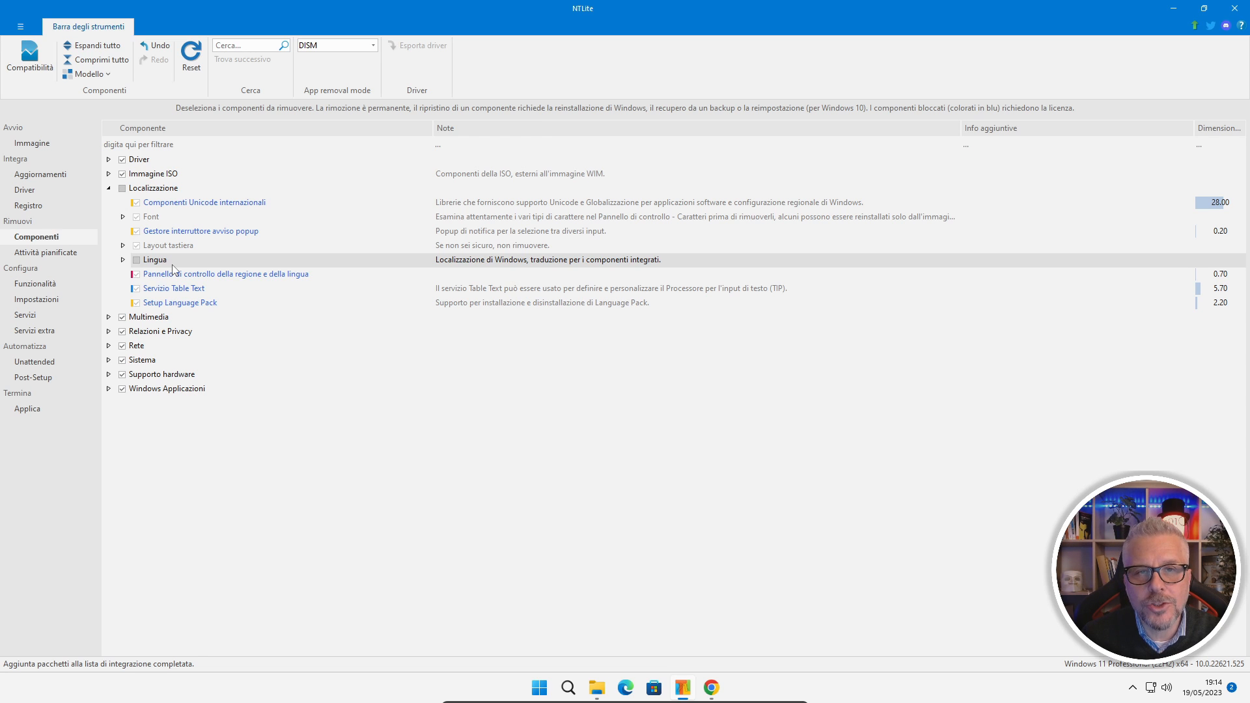
left_click(110, 188)
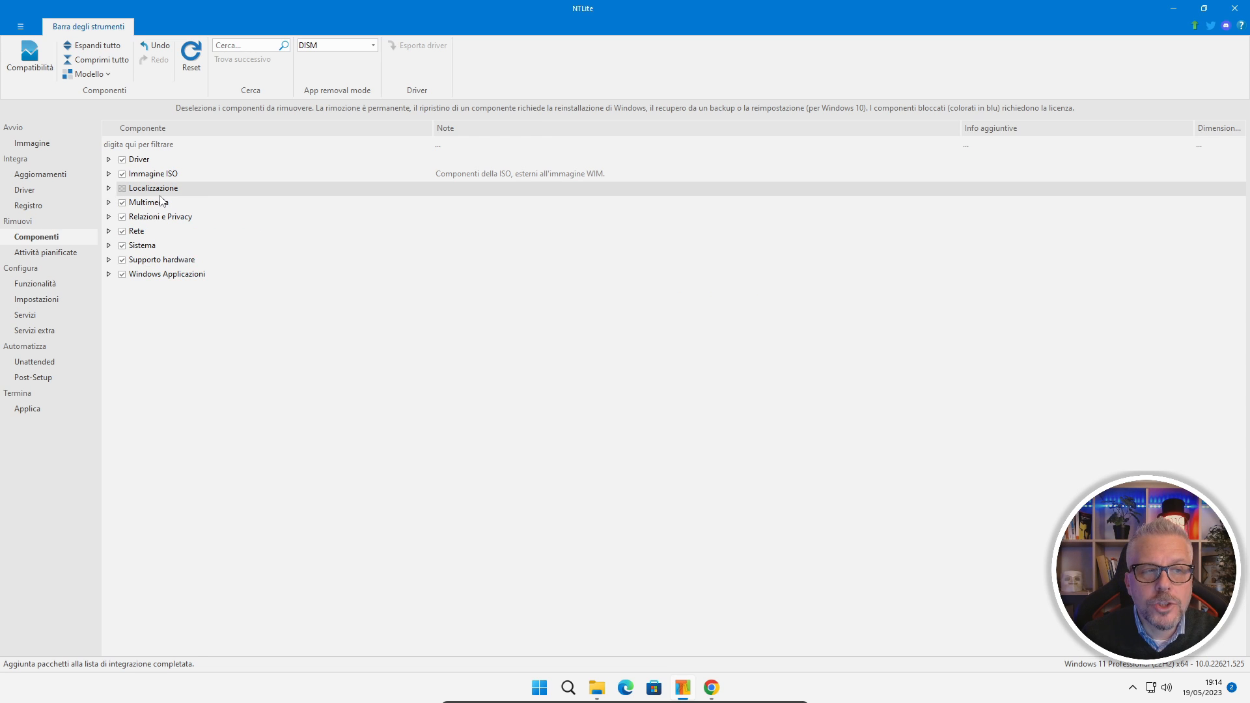
Deselect the Multimedia component group, approving the dependency removals for Servizio di acquisizione, Speech TTS and Xbox - Core, and collapse the group.
left_click(109, 203)
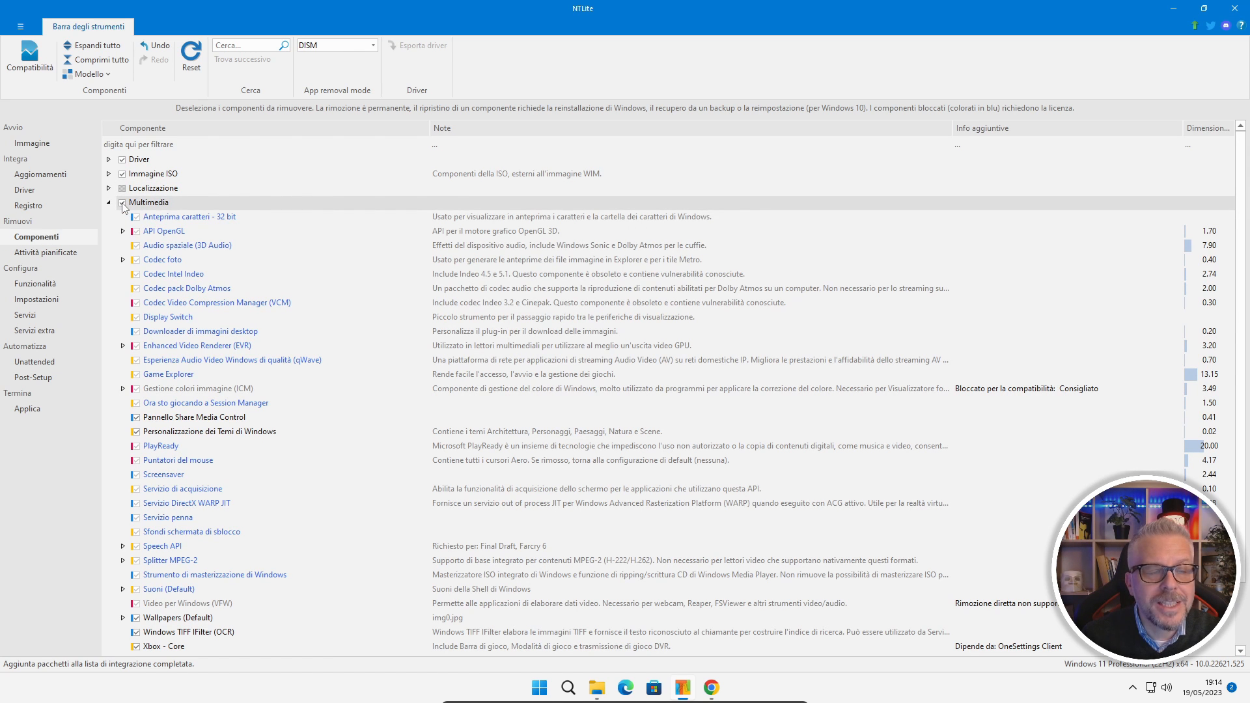
left_click(123, 206)
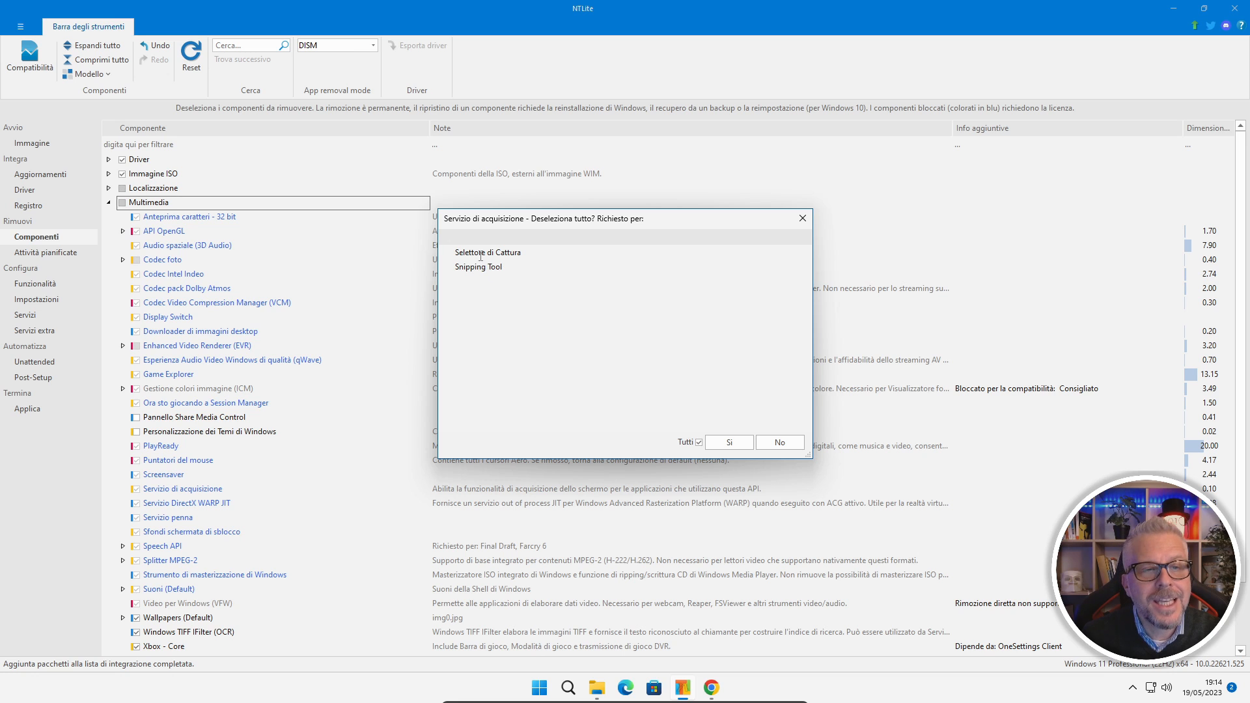
left_click(699, 443)
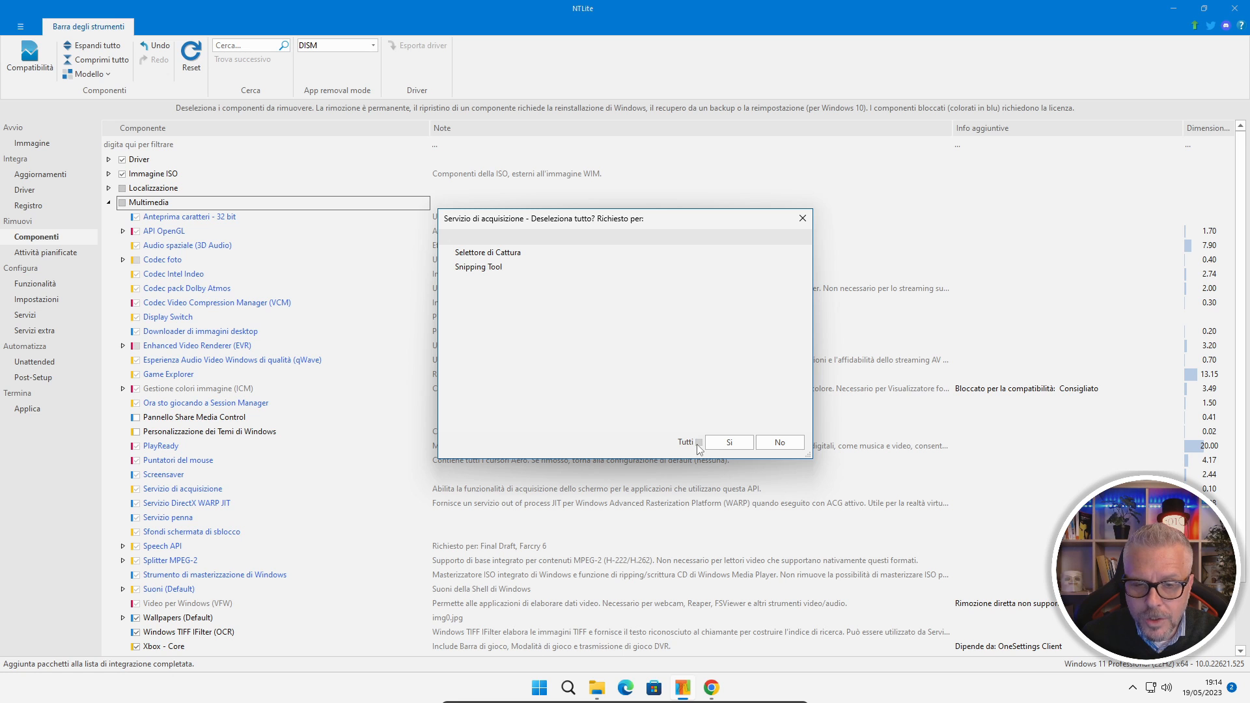
left_click(730, 443)
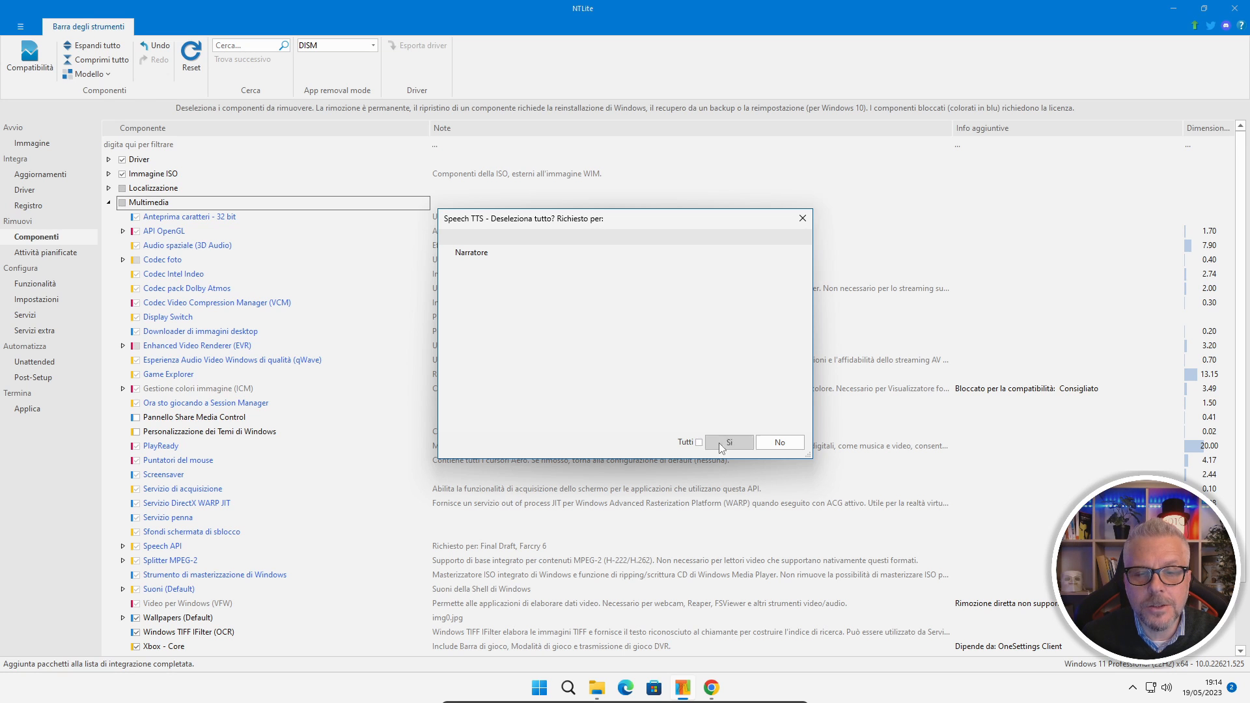
left_click(698, 443)
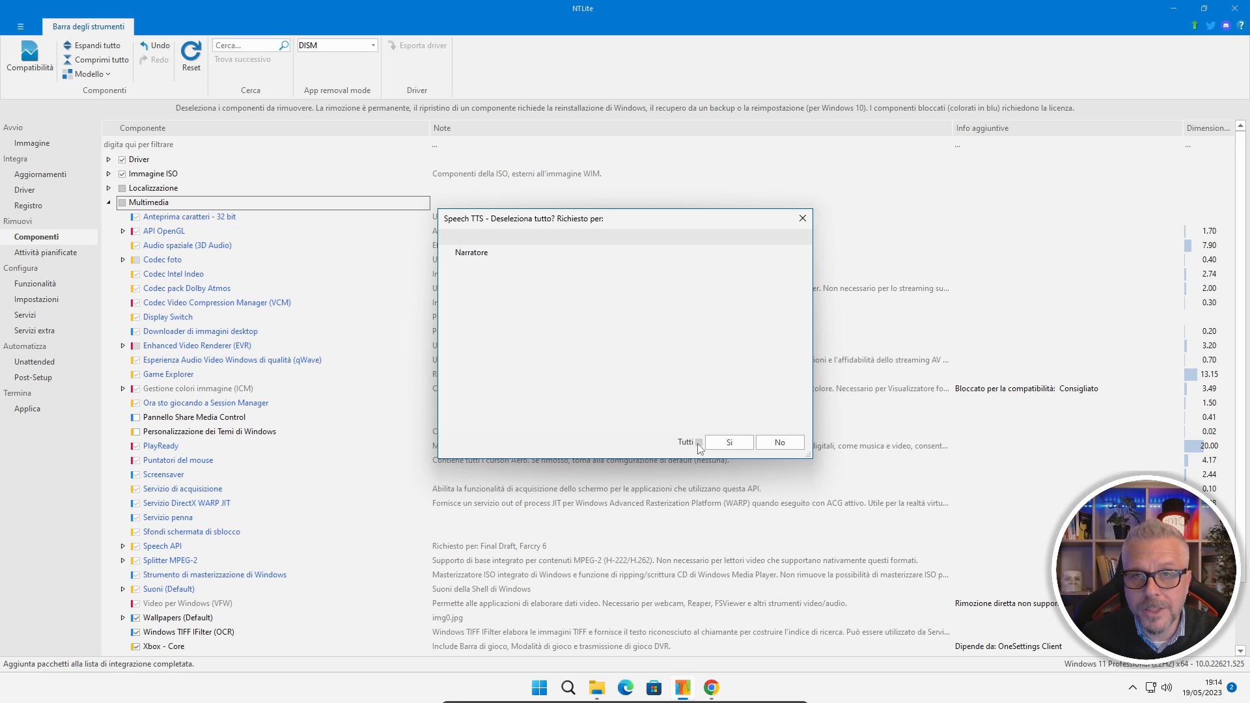
left_click(729, 443)
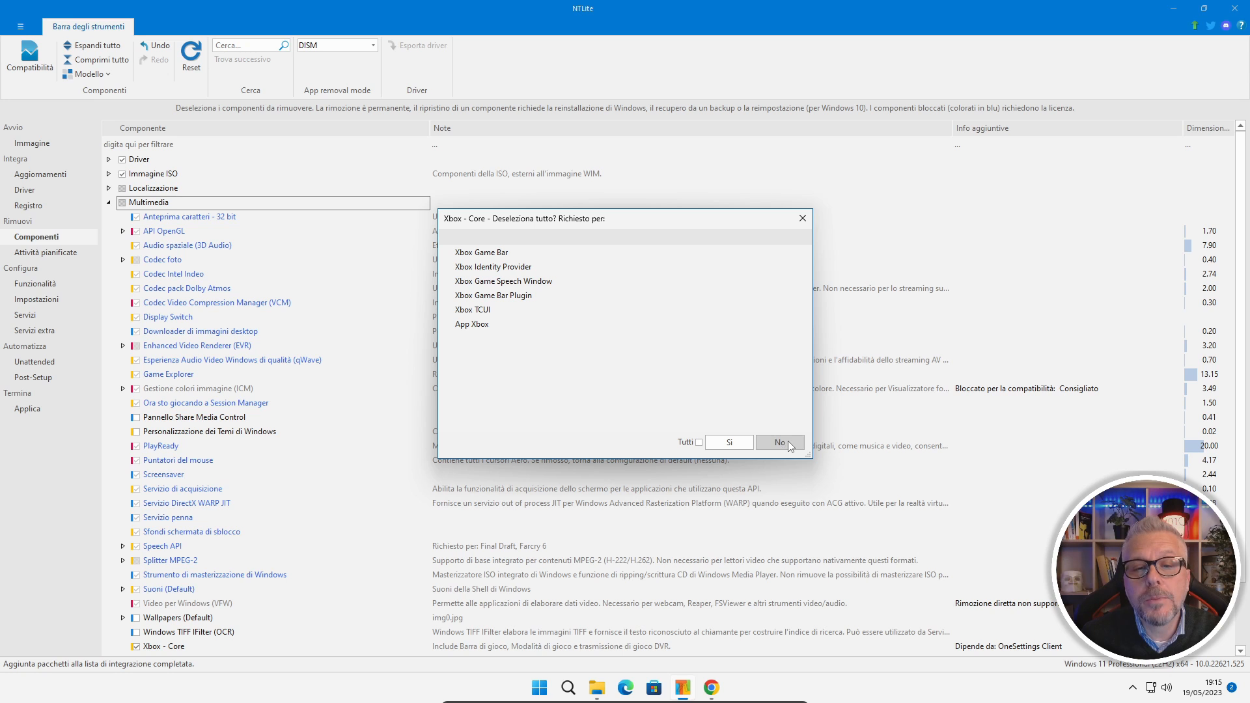
left_click(729, 442)
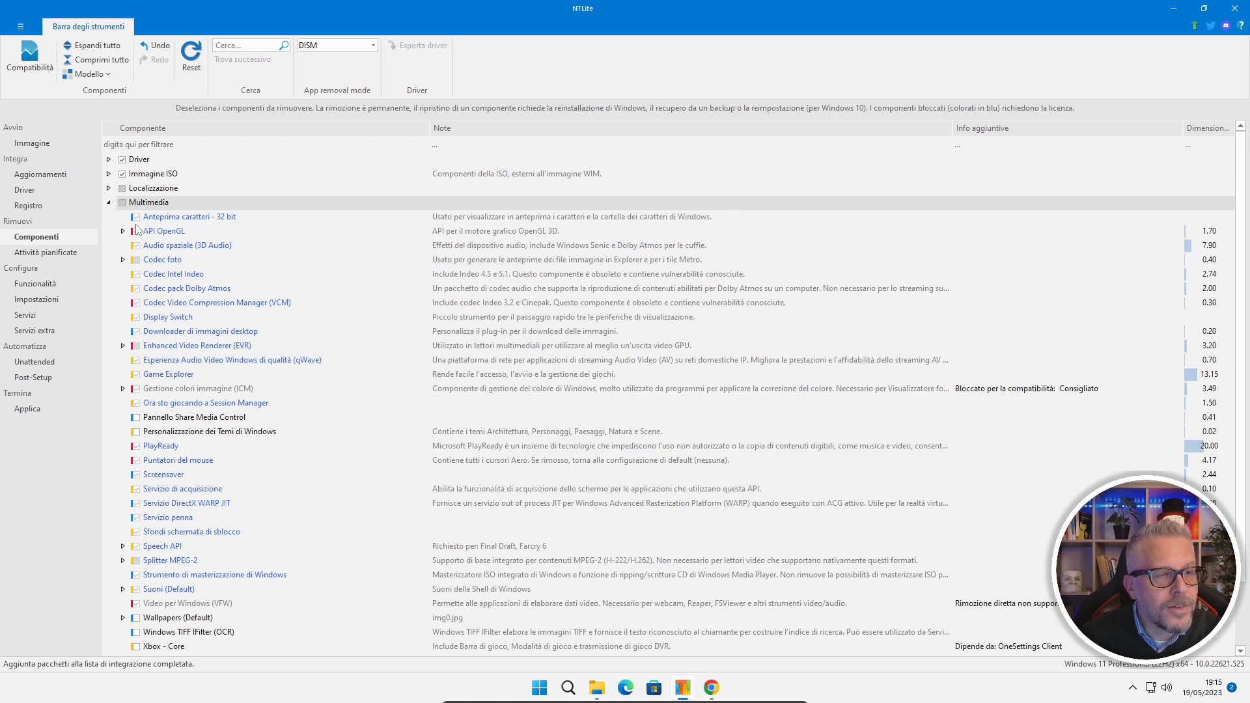
left_click(109, 203)
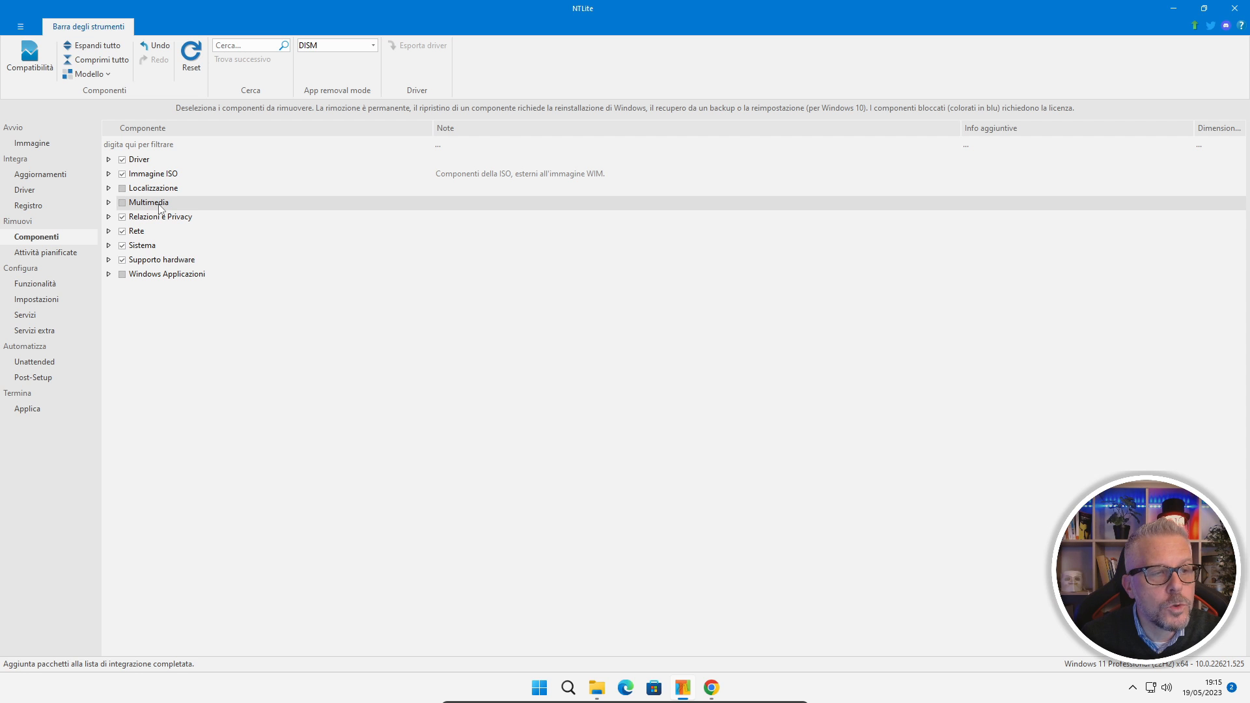
Deselect all apps under Windows Applicazioni, approving the dependency removals for Microsoft Edge (Legacy), Windows Defender and Windows Store, and collapse the group.
left_click(109, 275)
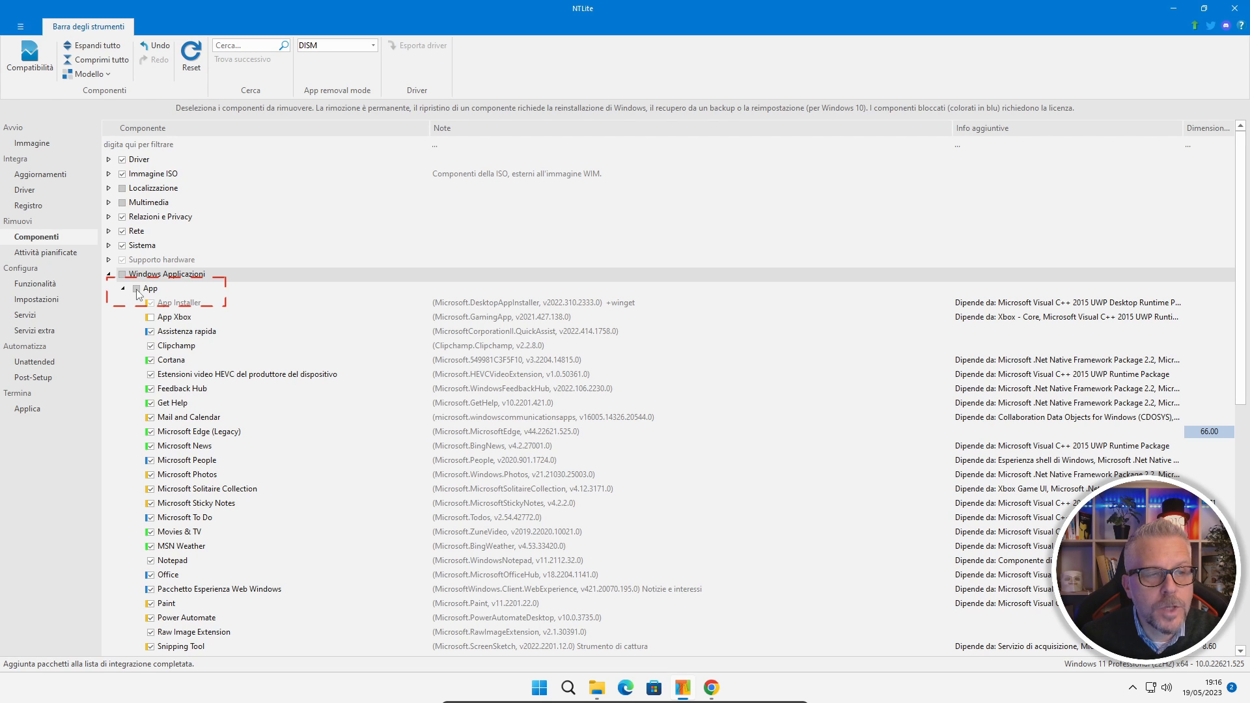
left_click(137, 289)
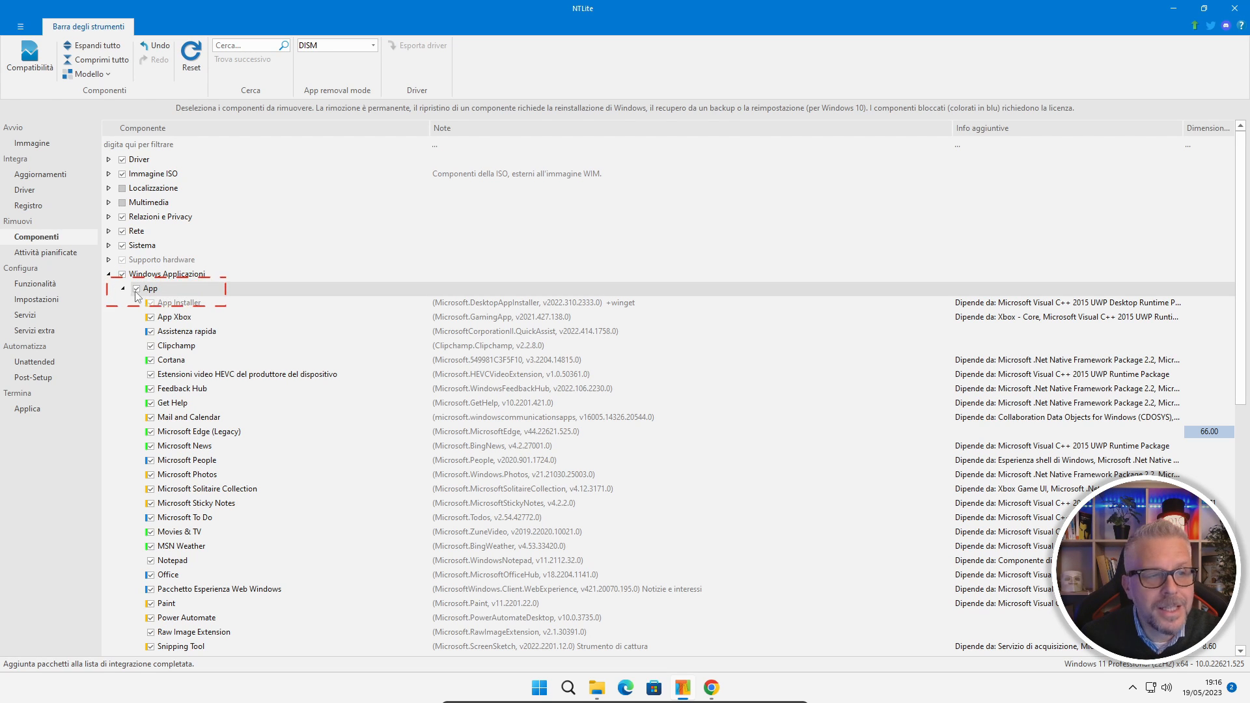
left_click(136, 289)
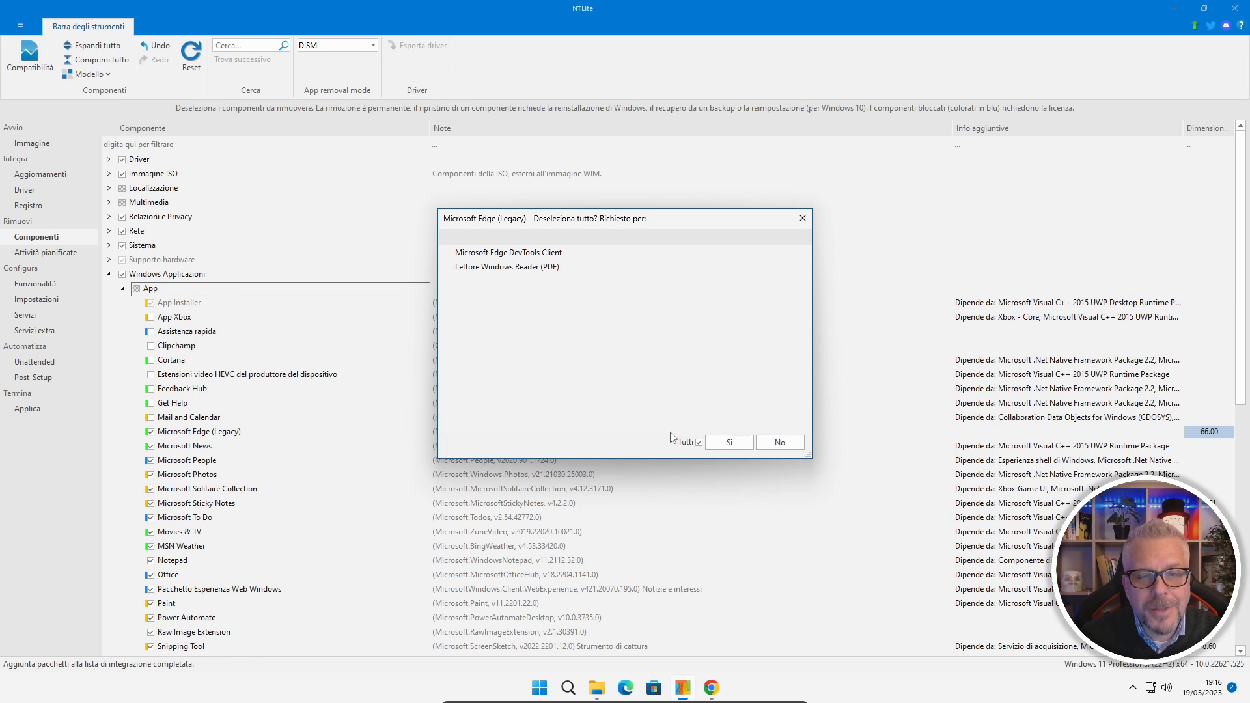
left_click(699, 443)
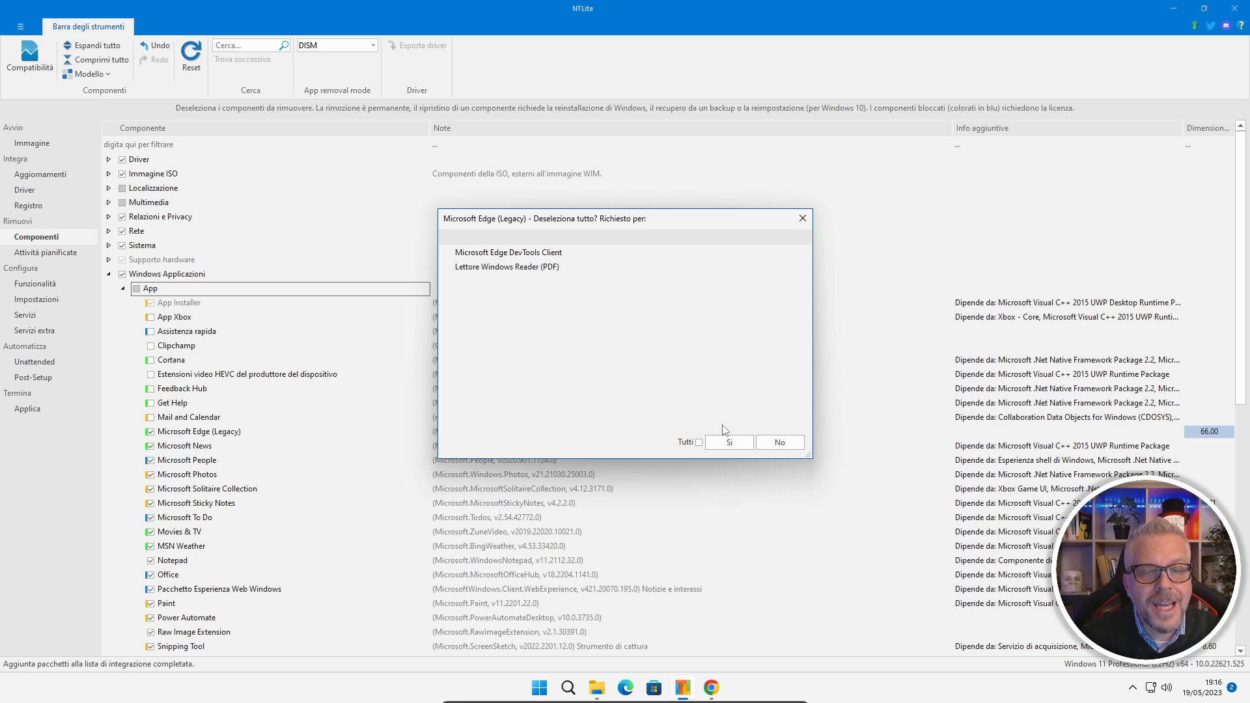
left_click(728, 445)
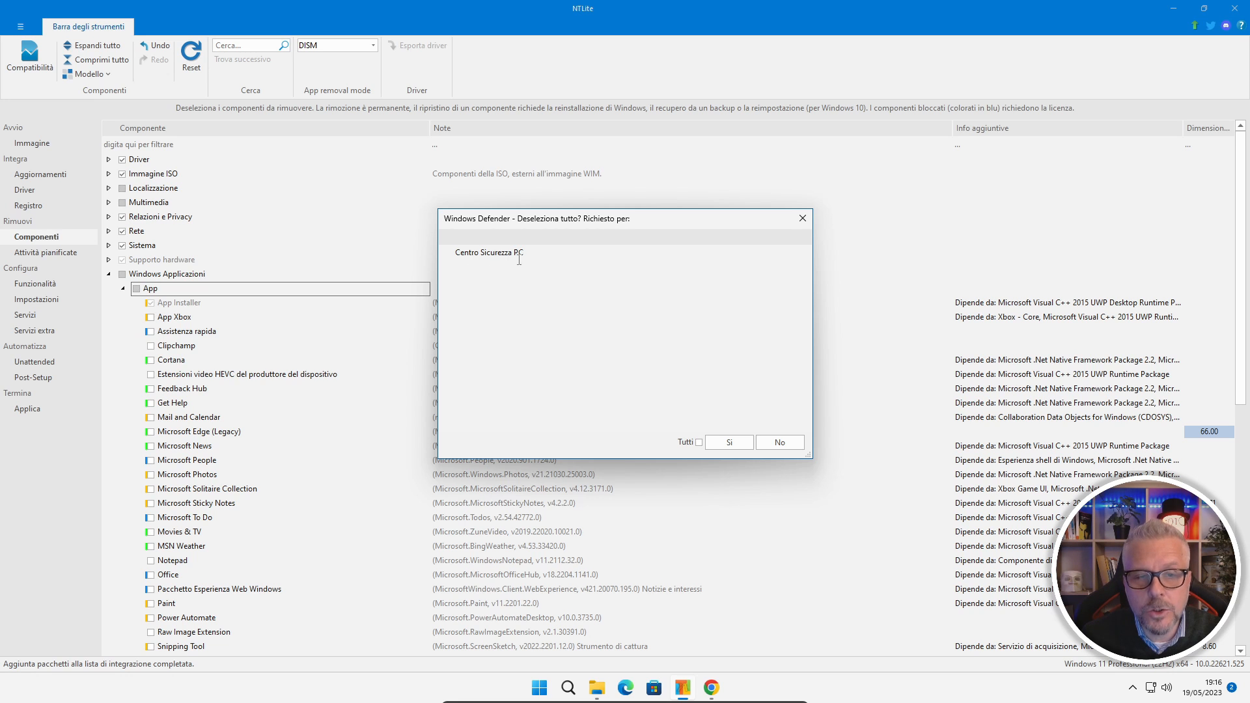
left_click(726, 443)
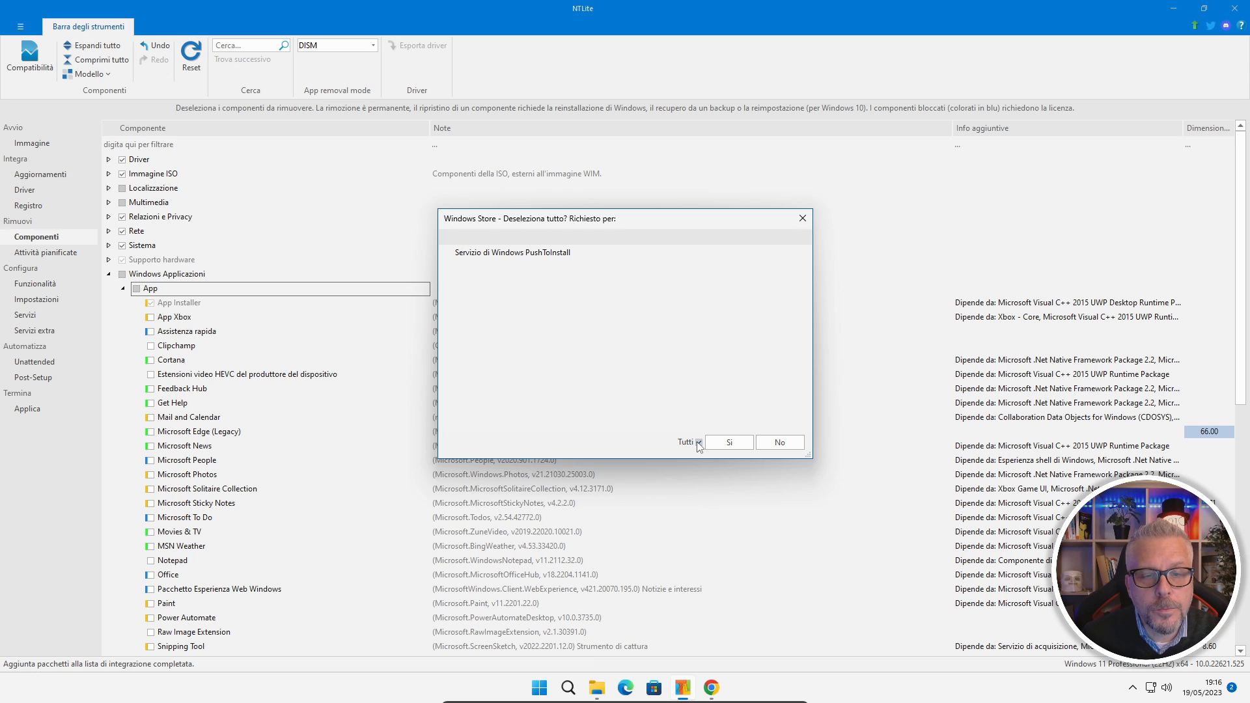
left_click(729, 449)
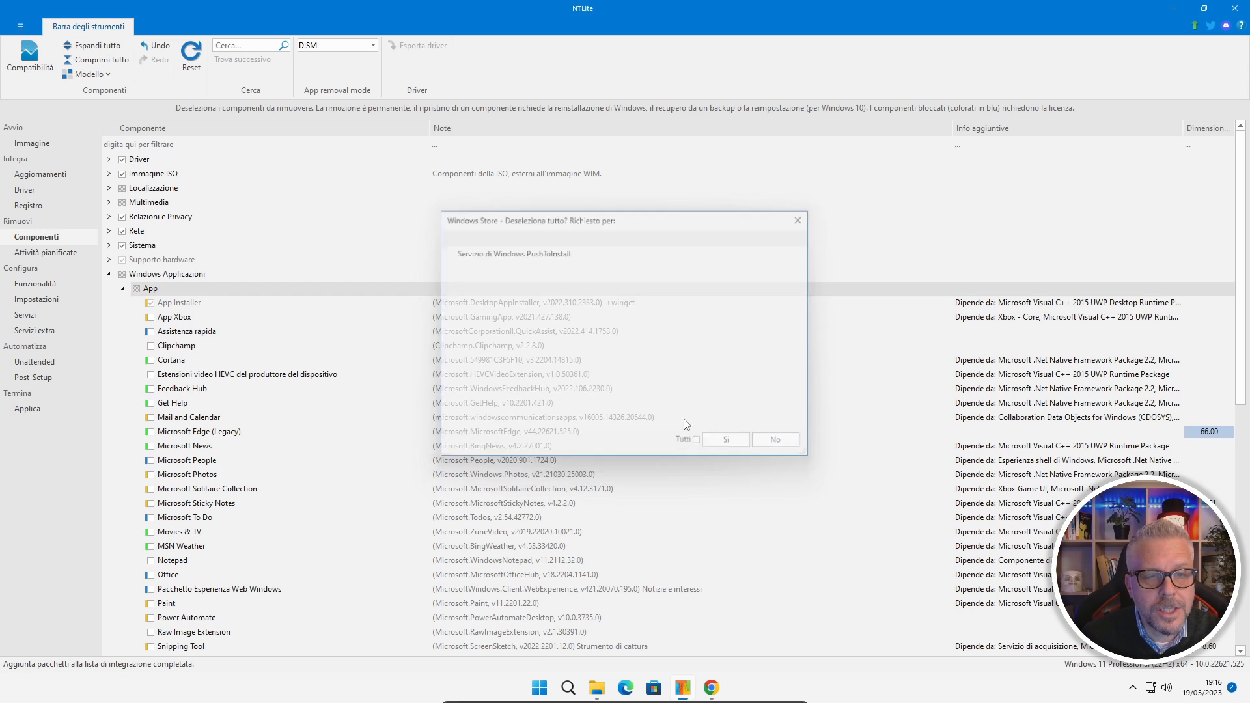
left_click(109, 274)
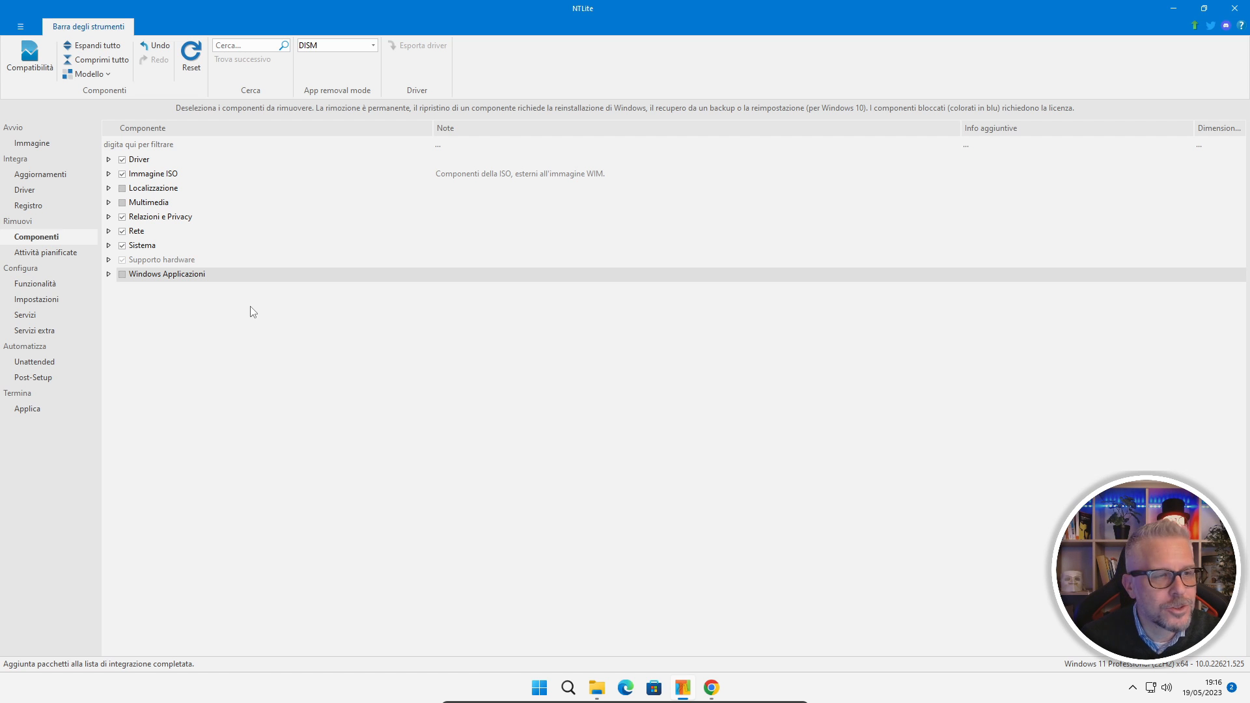
Look over the scheduled tasks, and on the Funzionalità page disable Stampa su PDF Microsoft, Windows Search, Work Folders Client and SMB Direct.
left_click(62, 252)
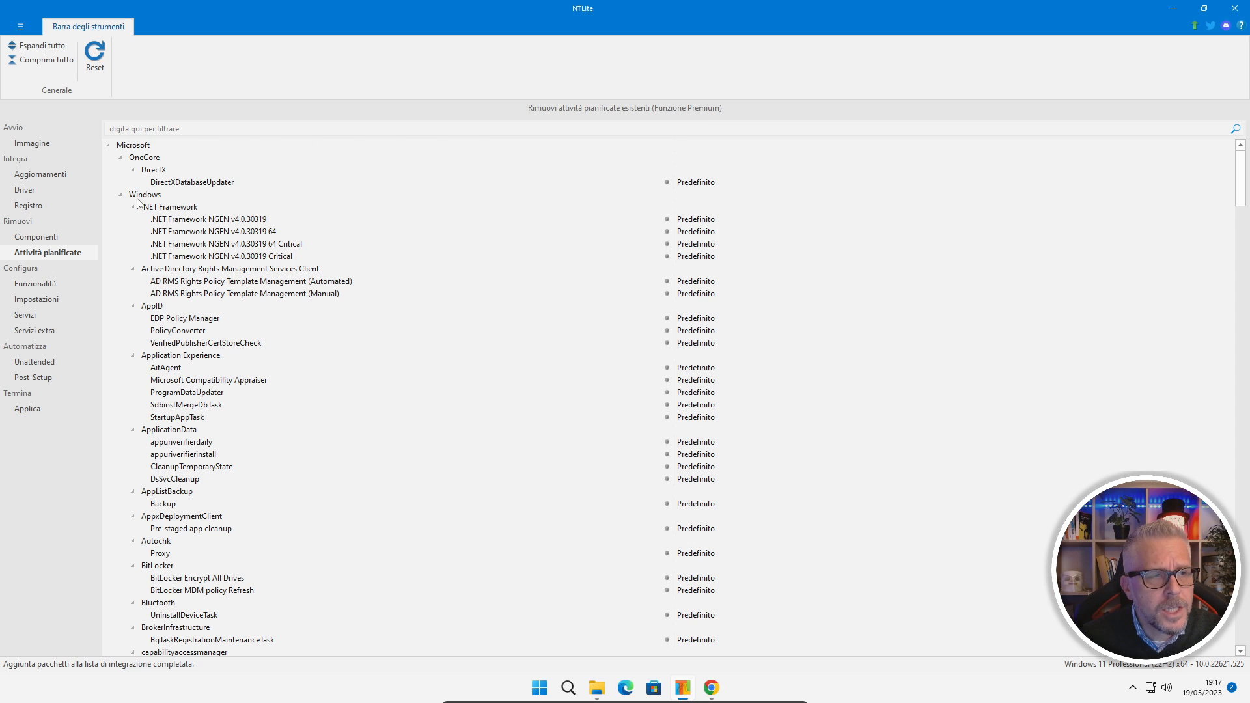
left_click(37, 286)
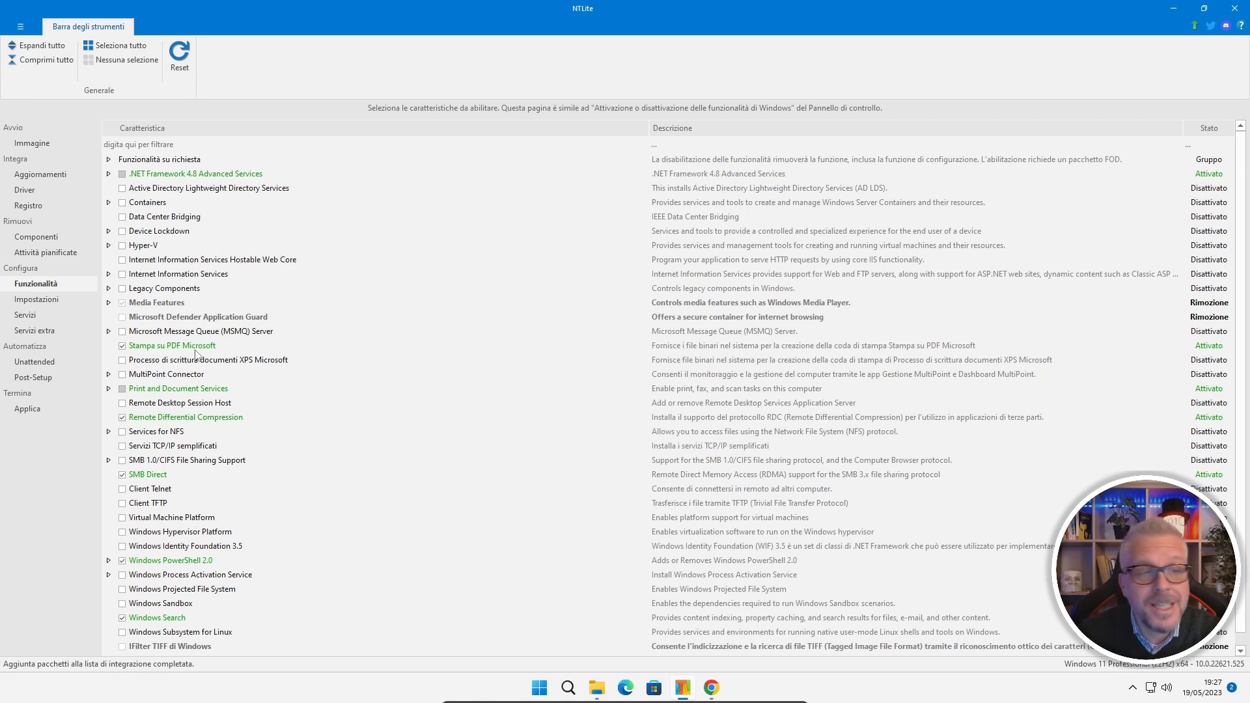
left_click(122, 347)
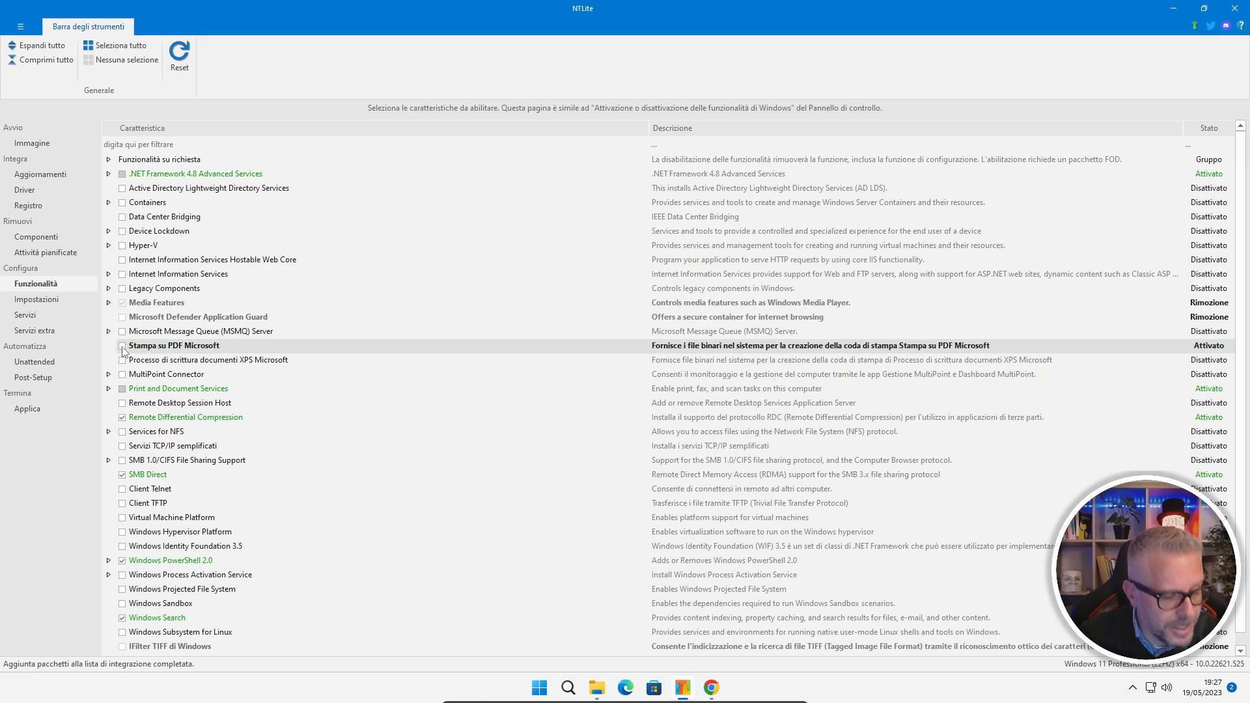
scroll(184, 433, "down", 1)
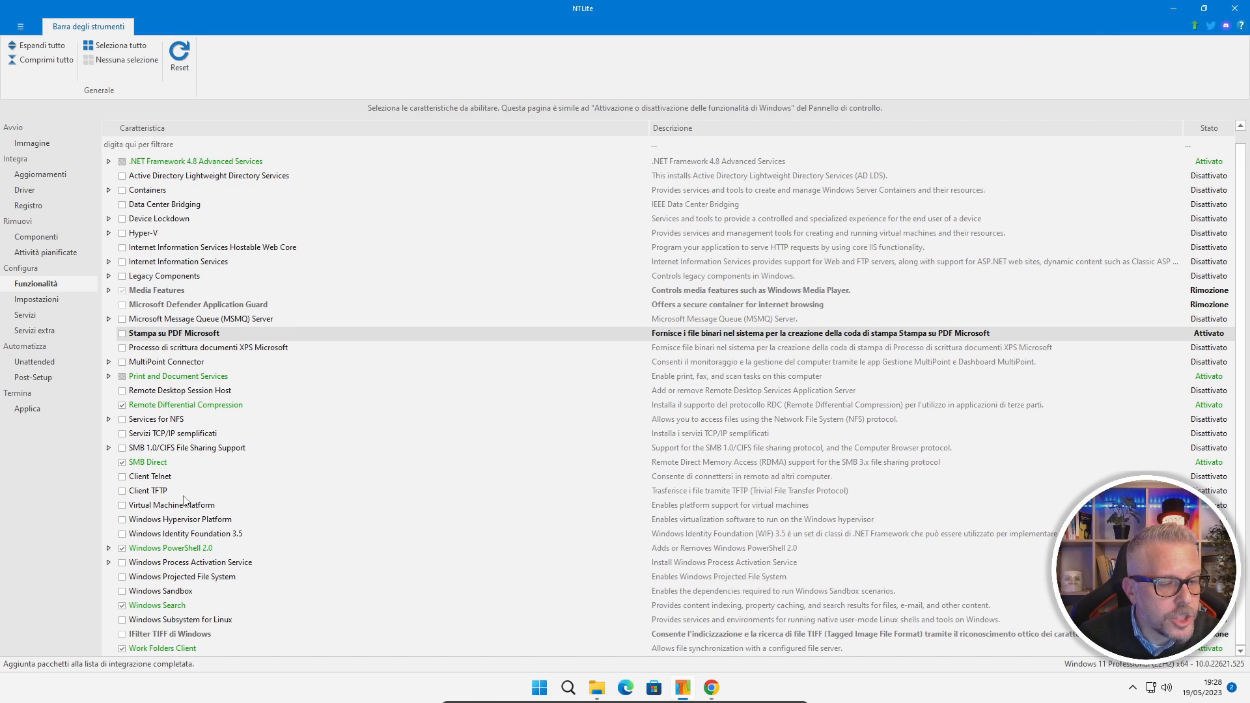
left_click(122, 605)
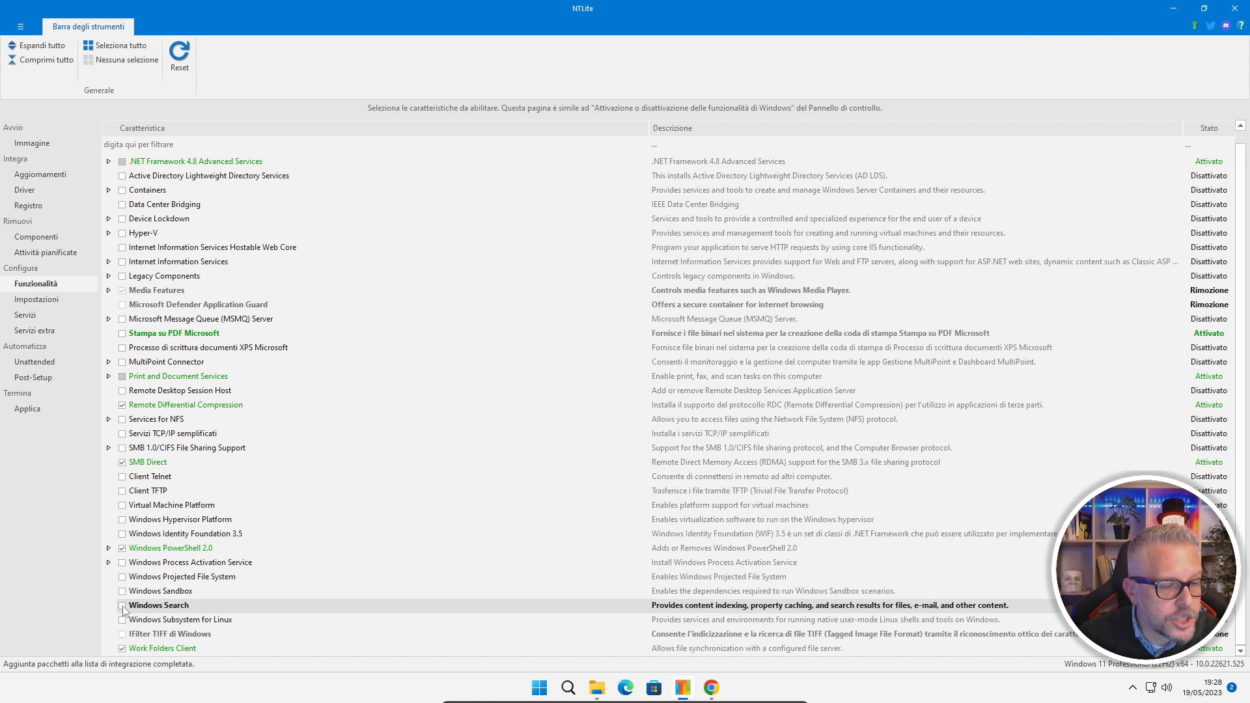
left_click(122, 649)
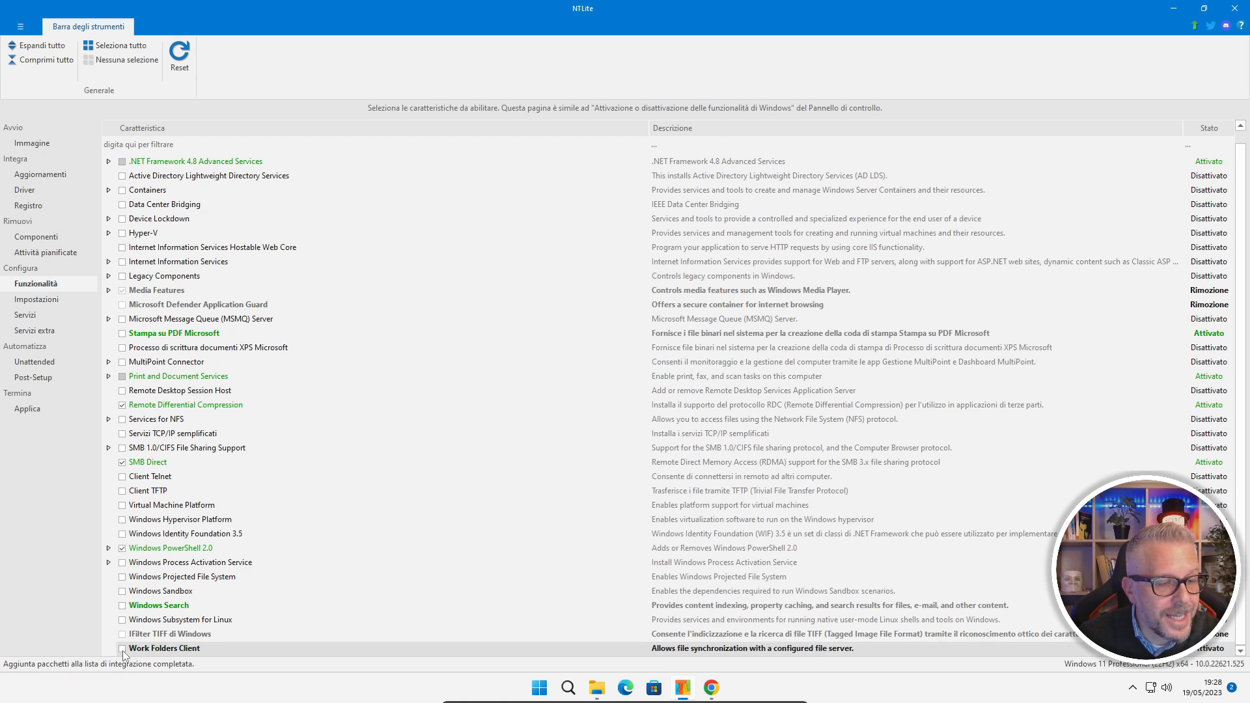
left_click(122, 463)
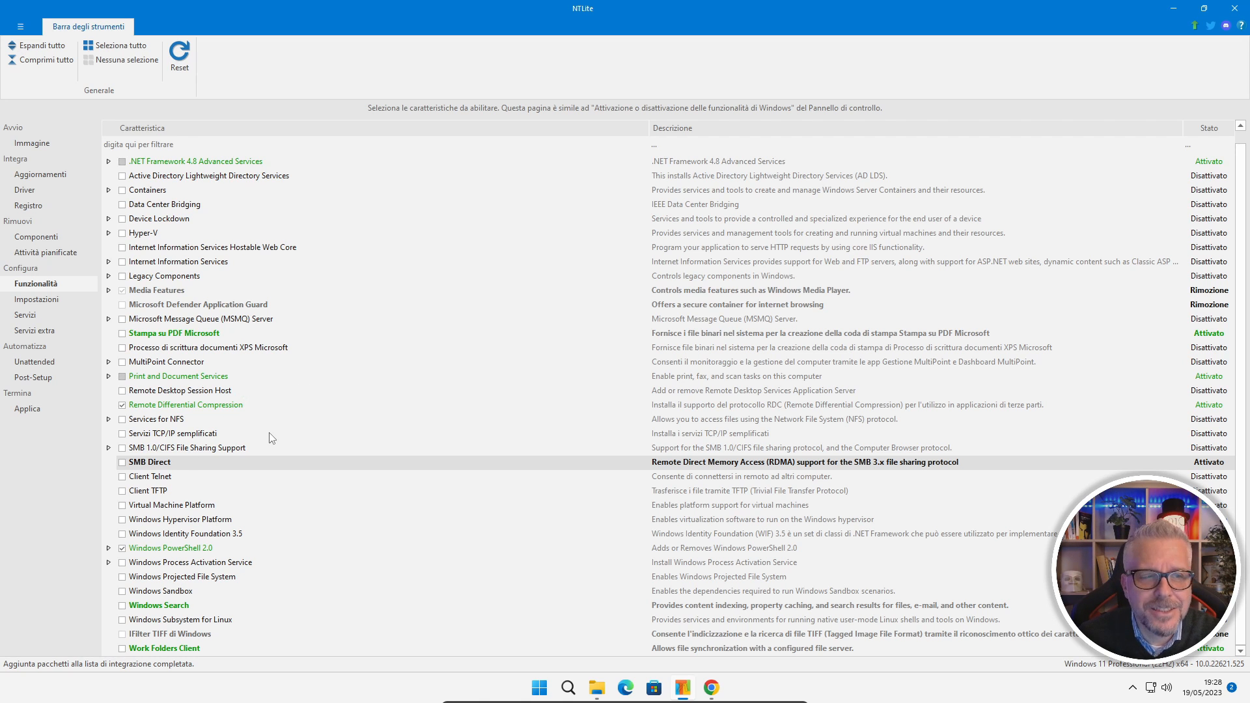
In Impostazioni, set all three Controllo Crash options (automatic restart after BSOD, event logging, debug information) to Disattivato, and collapse the group.
left_click(37, 300)
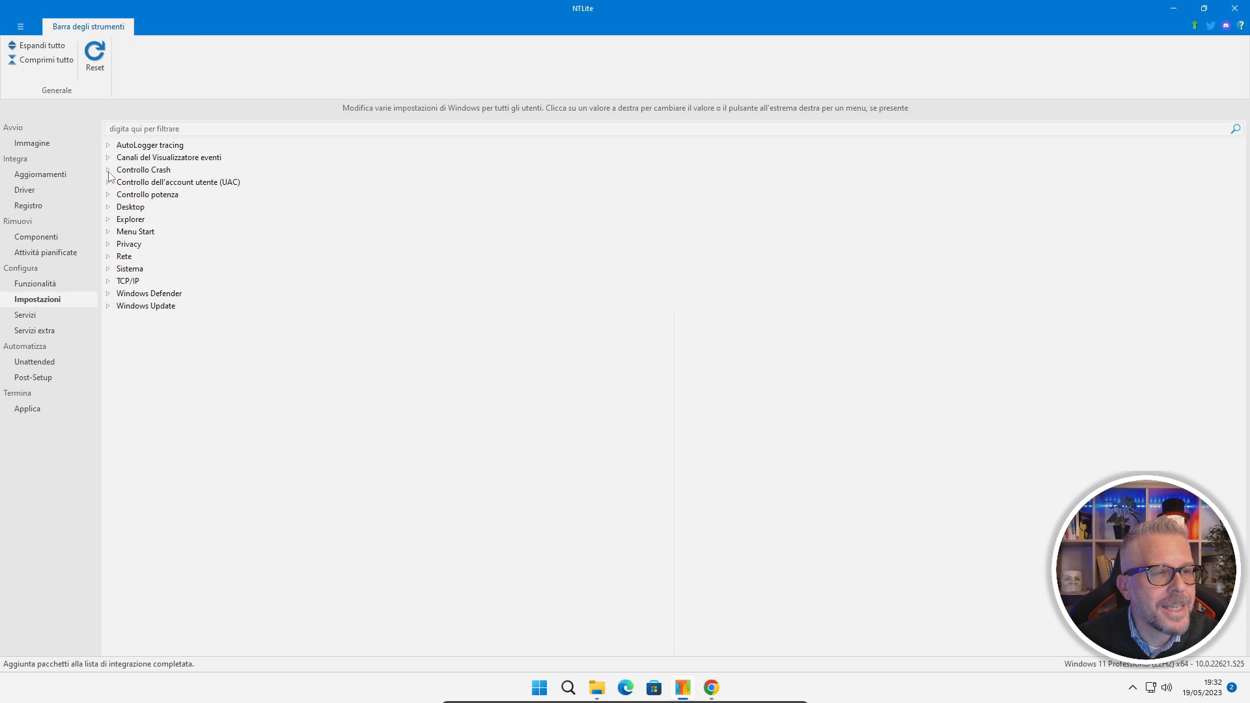
left_click(109, 171)
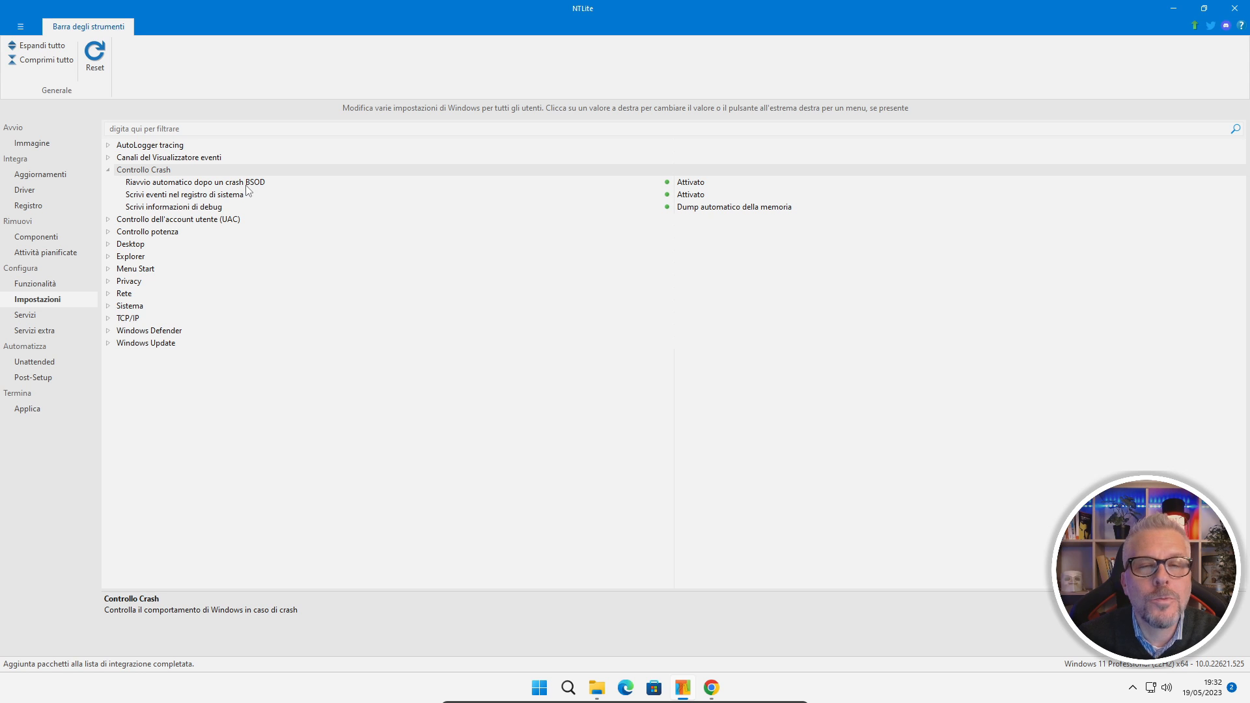
left_click(386, 184)
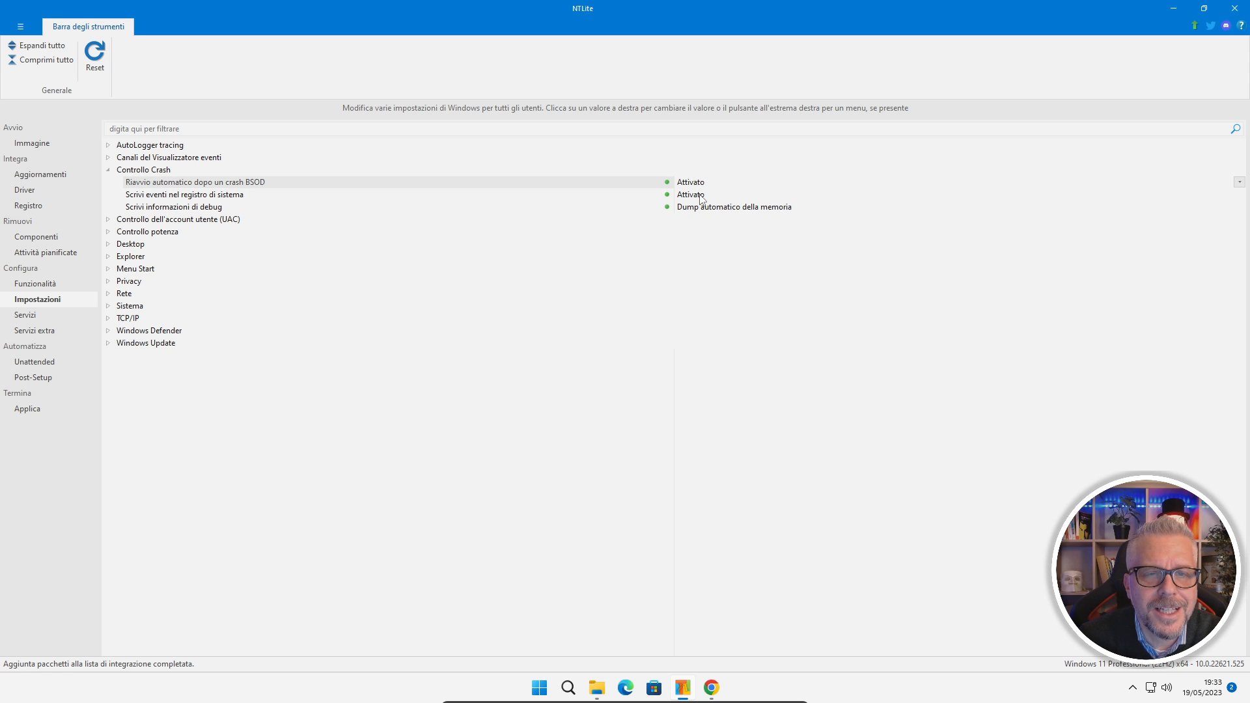
left_click(698, 183)
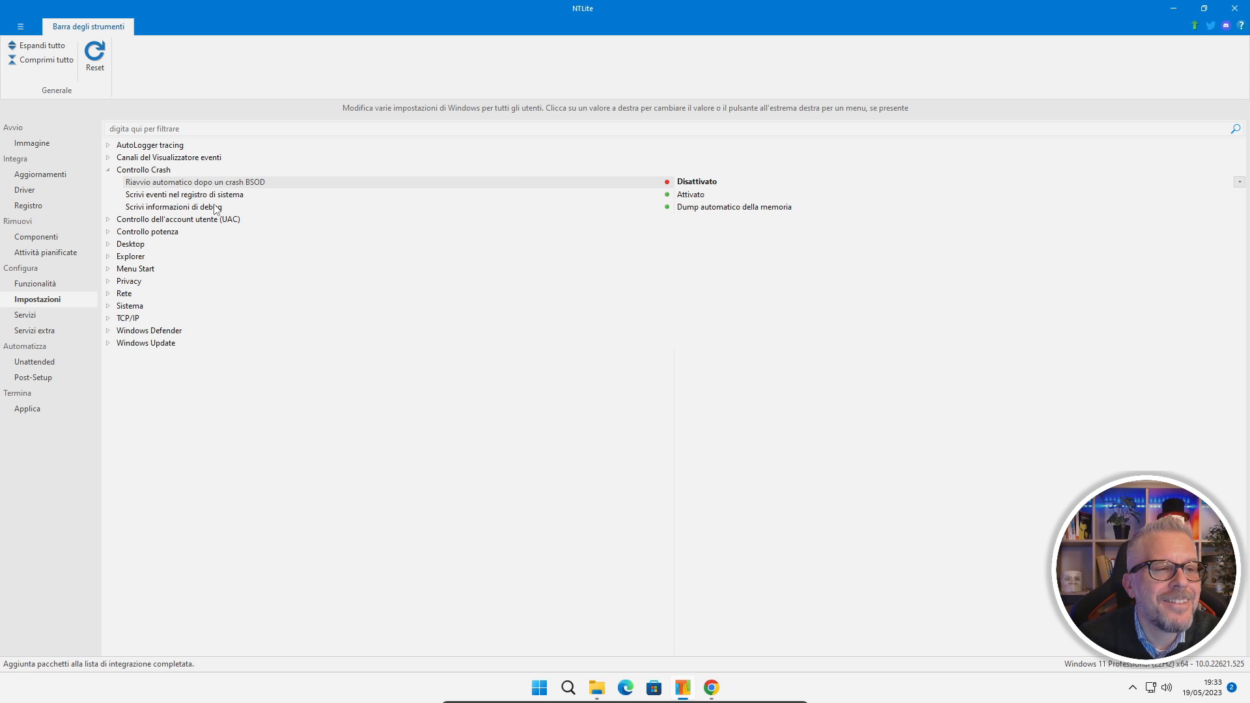
left_click(689, 195)
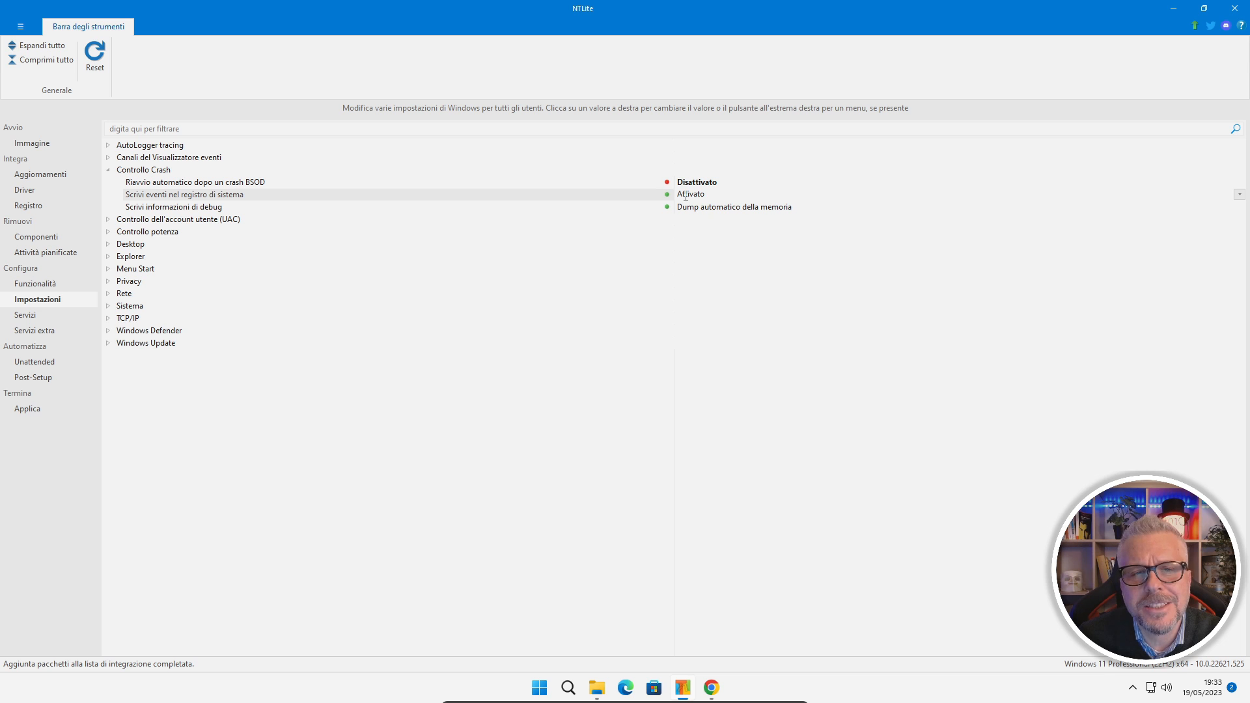
left_click(686, 195)
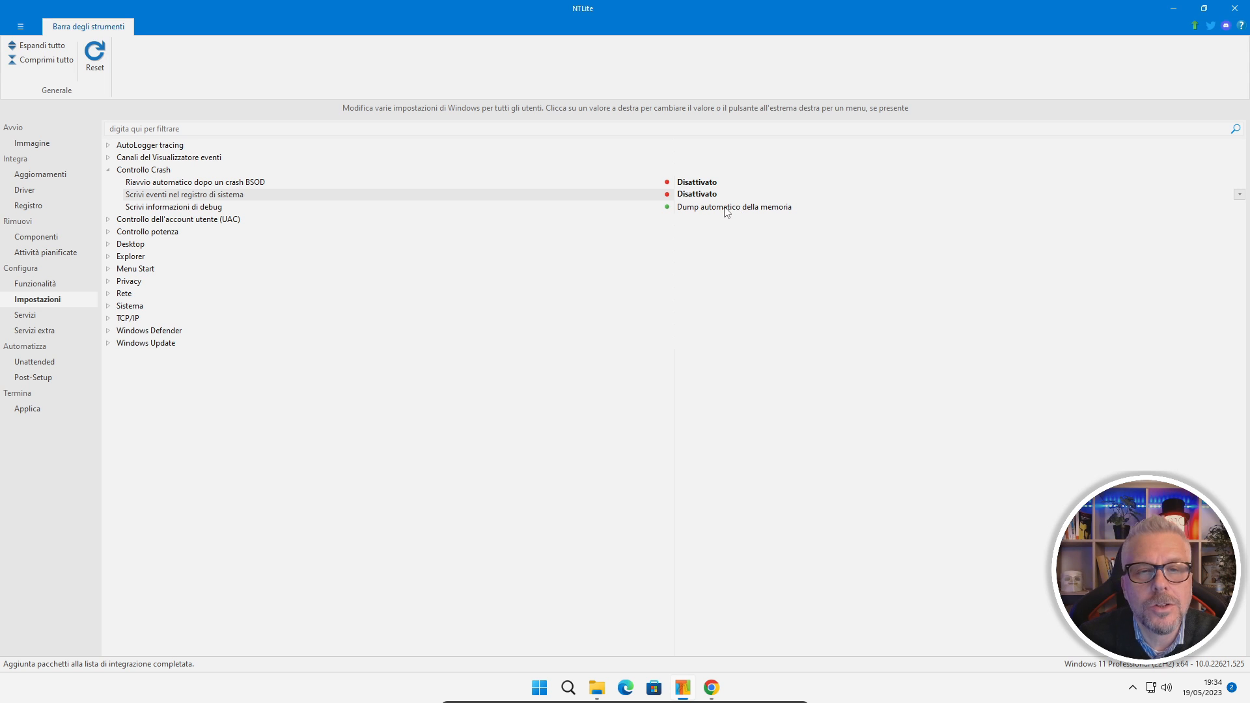
left_click(689, 209)
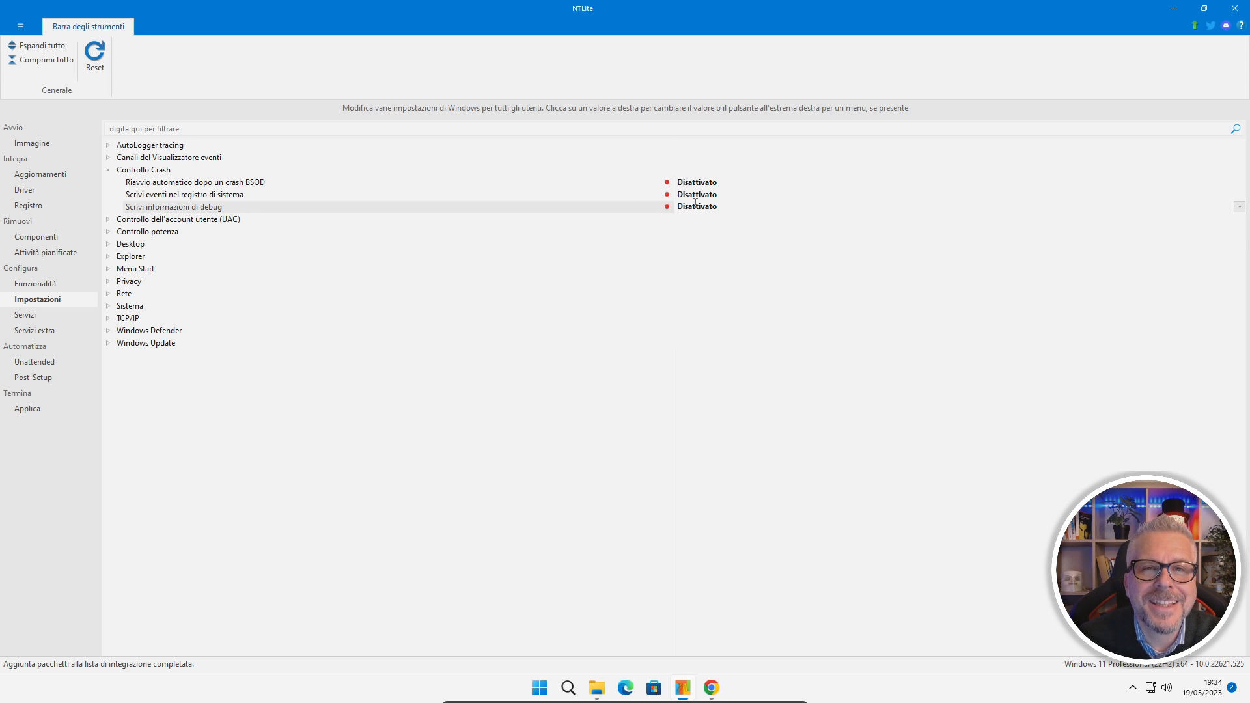
left_click(109, 171)
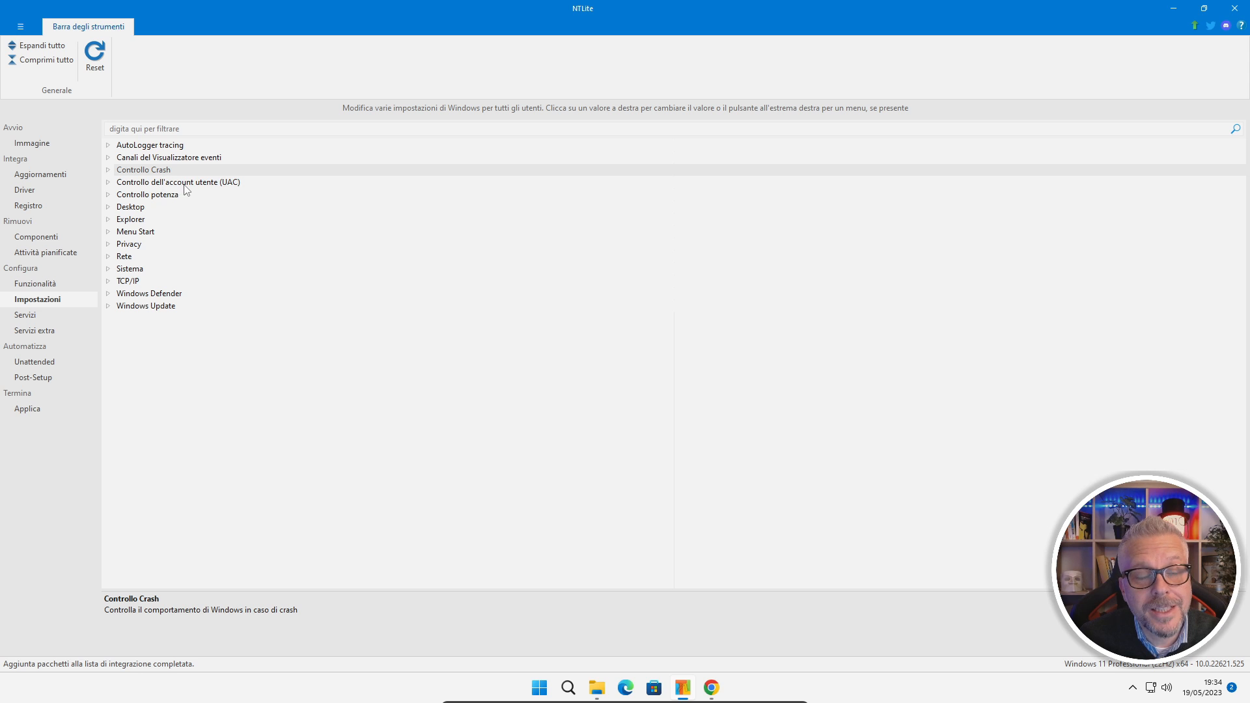
Under Controllo potenza, set Avvio rapido and the shutdown menu's Ibernazione and Sospensione entries to Disattivato.
left_click(109, 195)
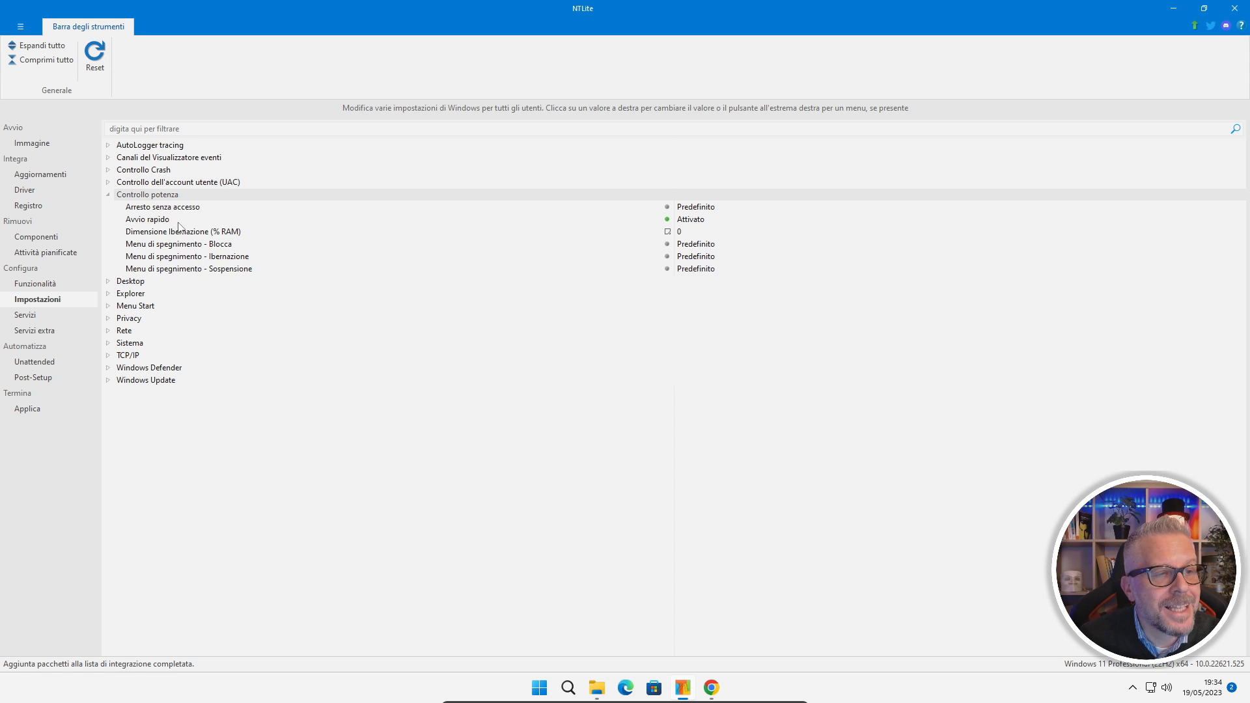
left_click(208, 224)
left_click(690, 221)
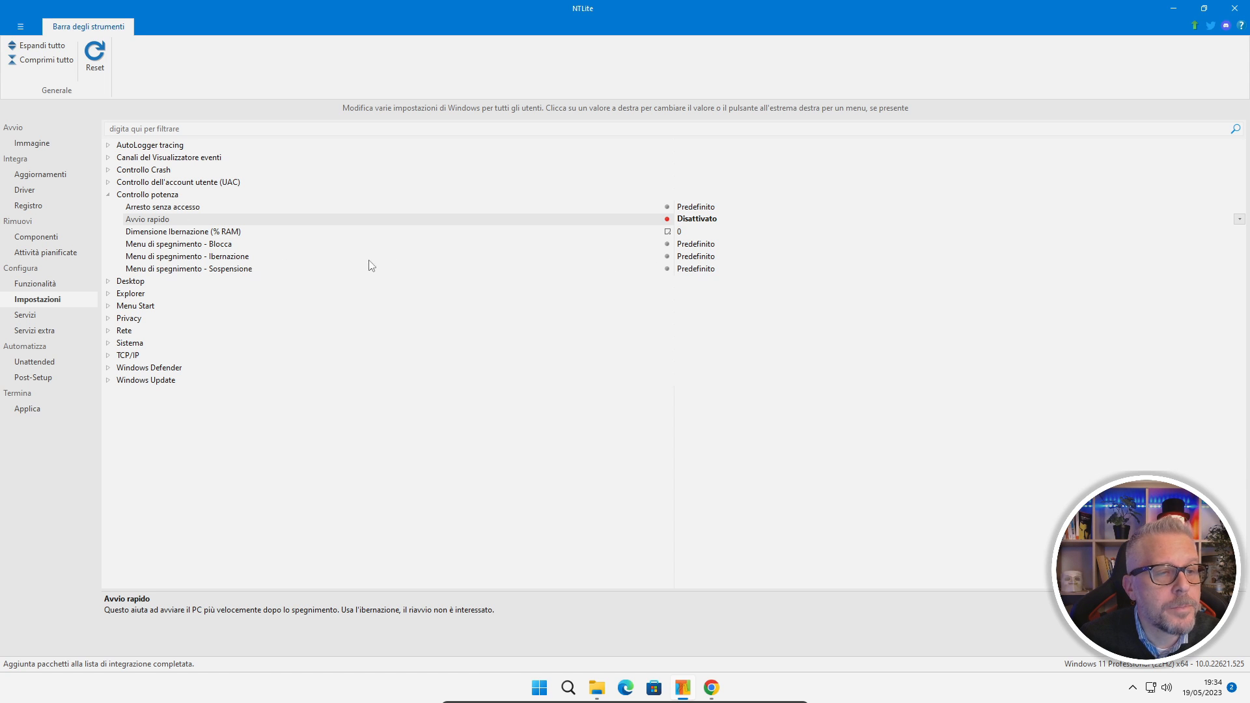
left_click(694, 257)
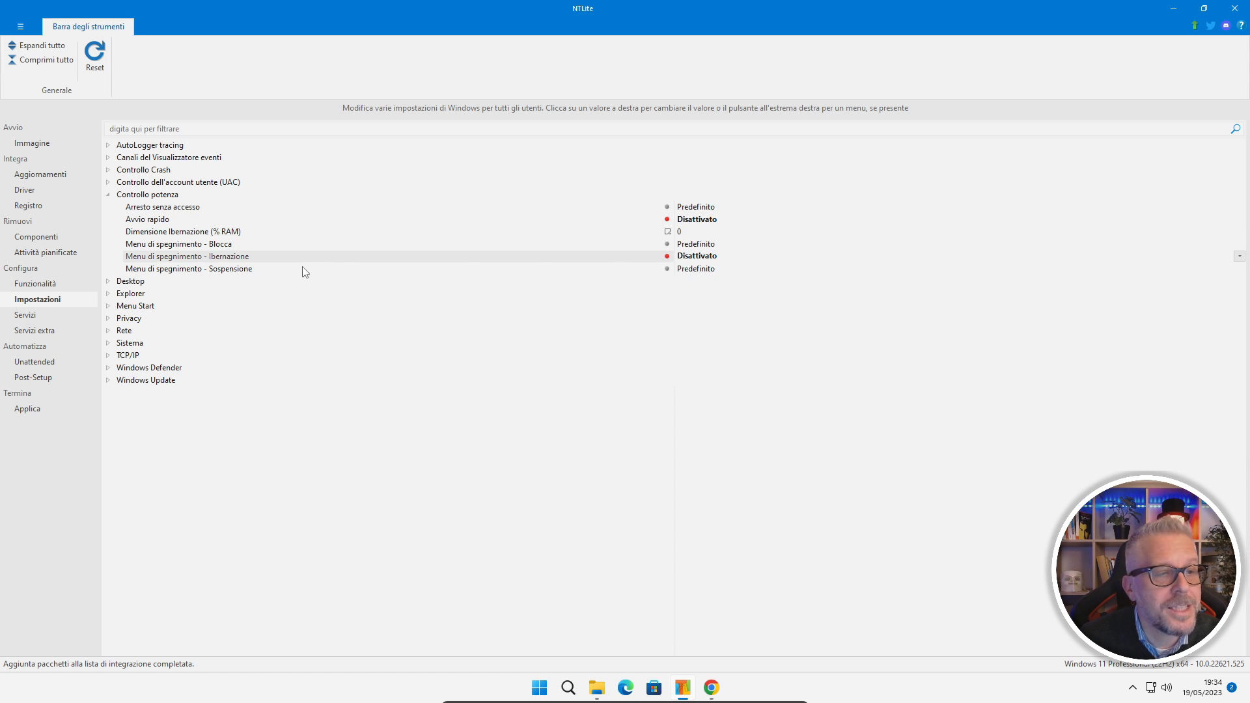
left_click(694, 269)
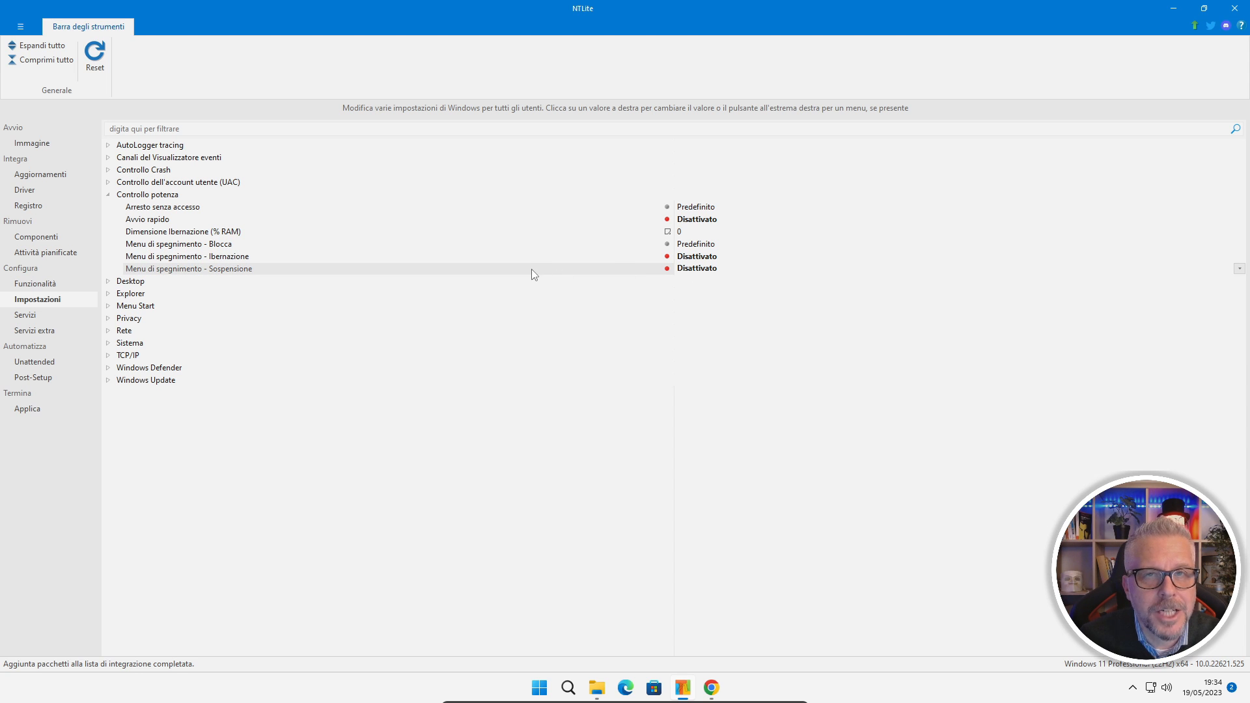
Under Desktop, set Centro notifiche to Disattivato, Cerca (Taskbar) to Icona and Effetti di animazione to Disattivato, with the Controllo potenza group collapsed.
left_click(109, 283)
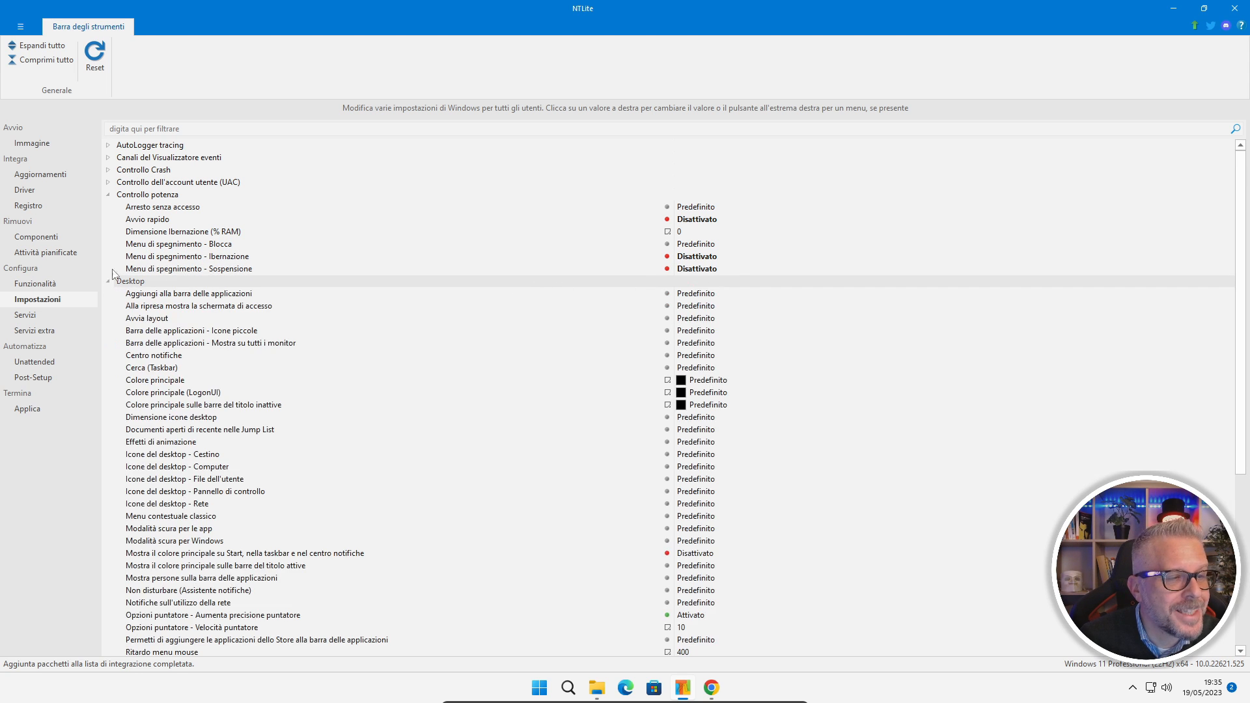
left_click(108, 194)
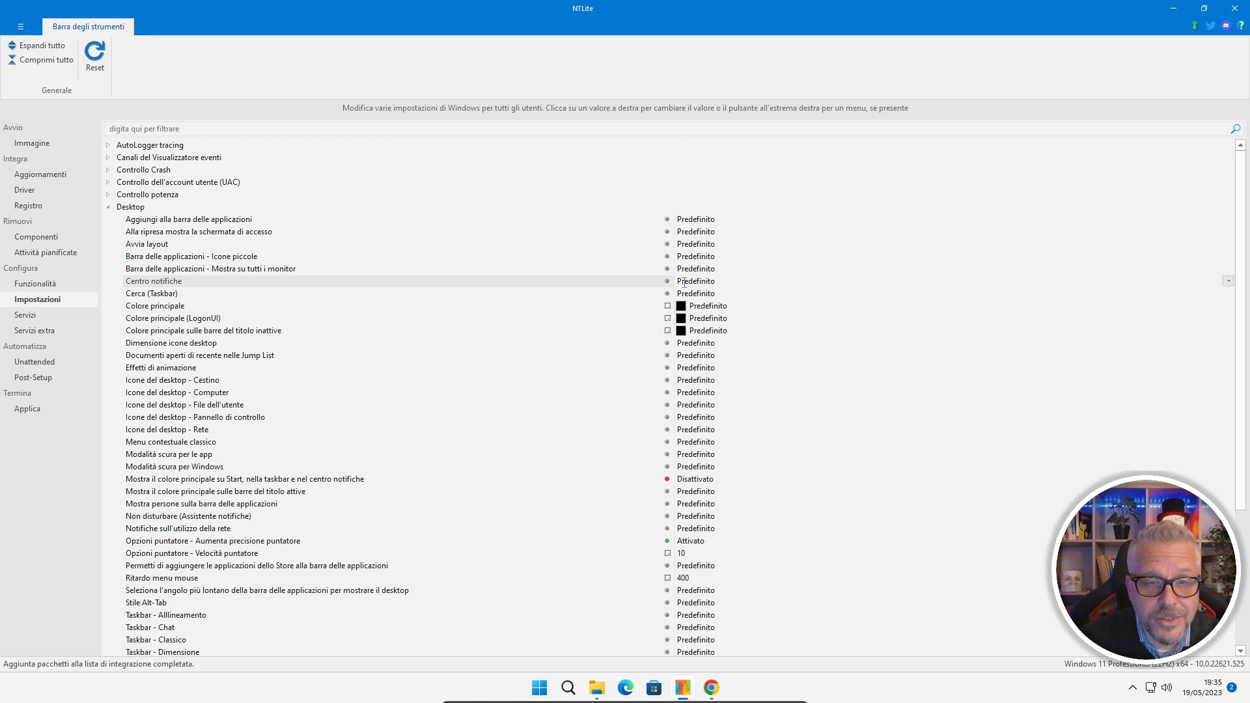
left_click(684, 282)
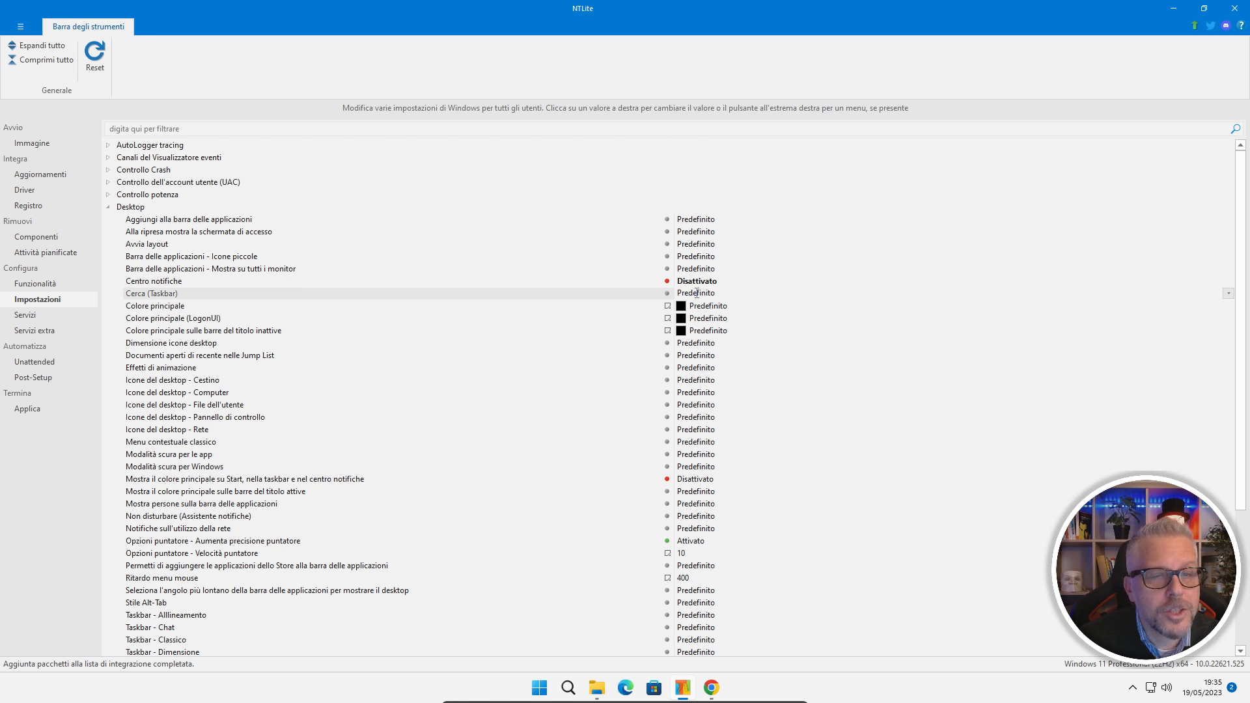
left_click(689, 294)
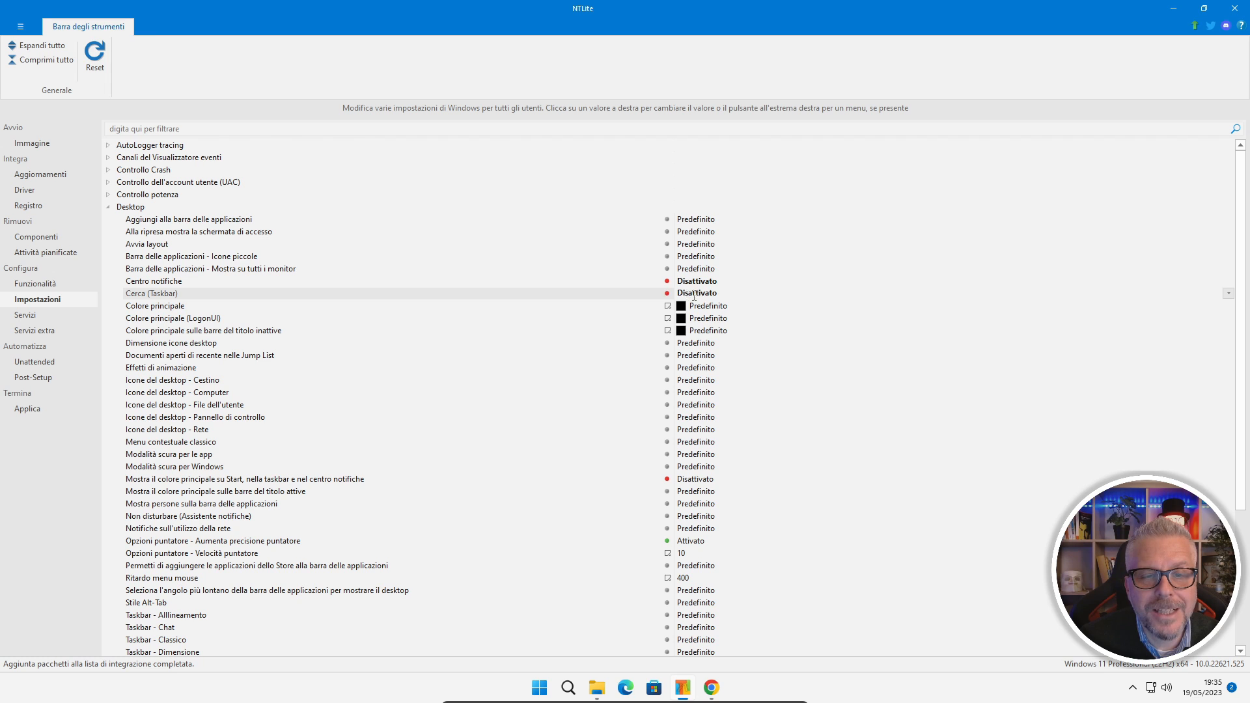
left_click(694, 294)
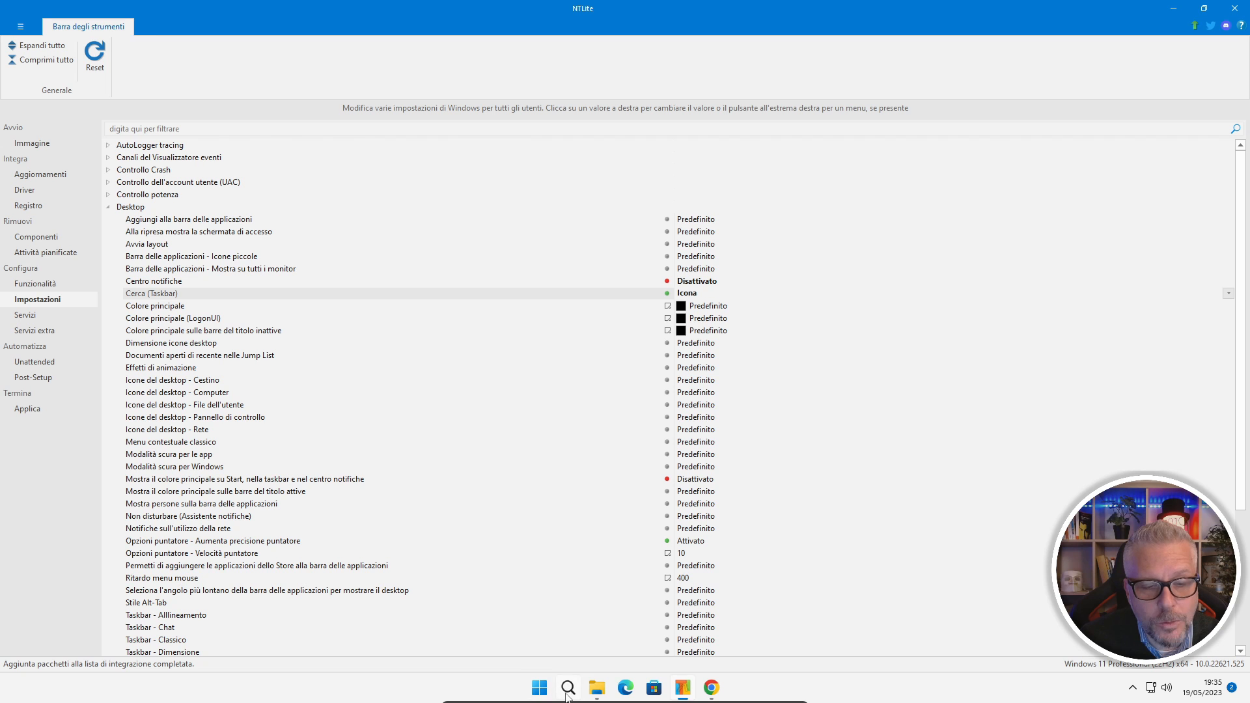
left_click(166, 374)
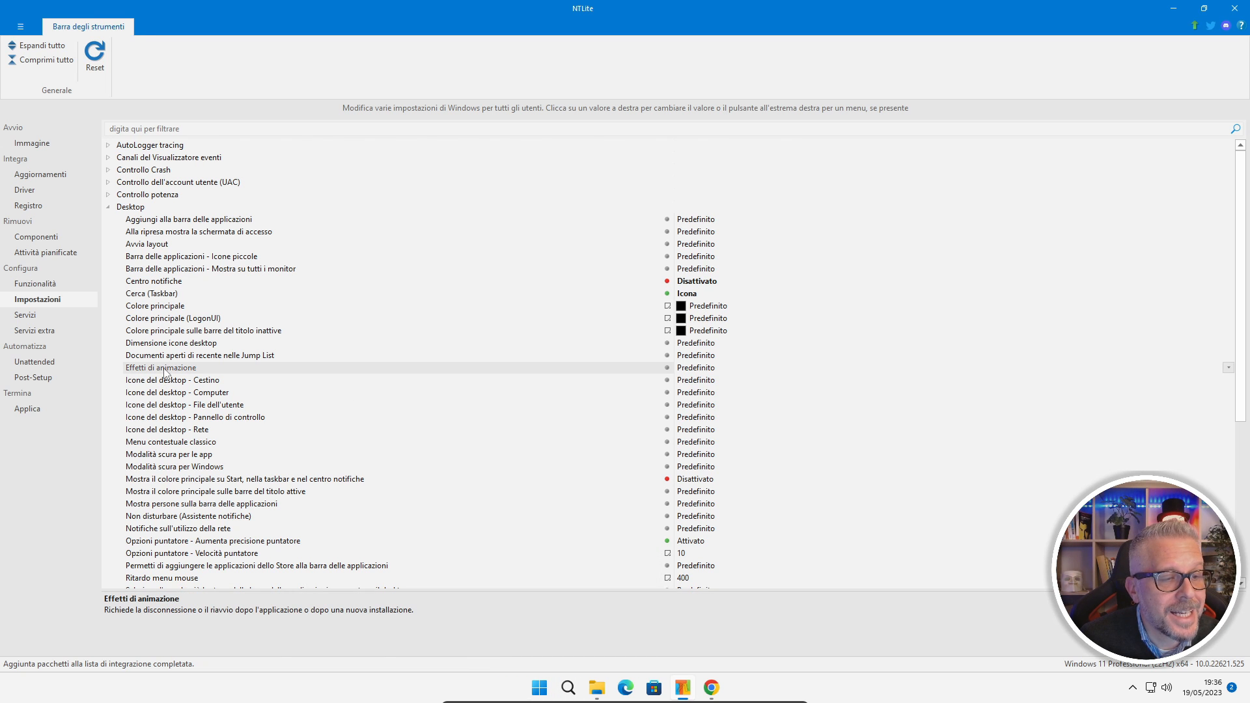
left_click(696, 369)
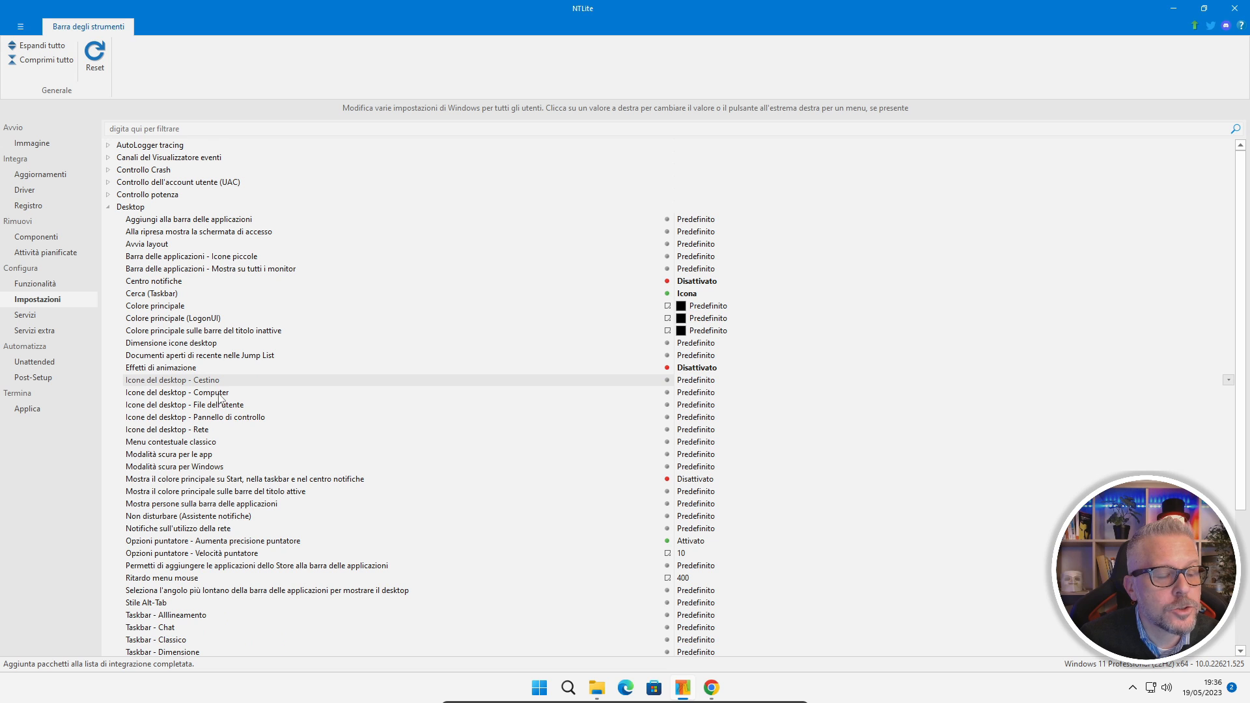
Set the Cestino desktop icon to Attivato, and the Computer, File dell'utente, Pannello di controllo and Rete desktop icons to Disattivato.
left_click(694, 382)
left_click(700, 381)
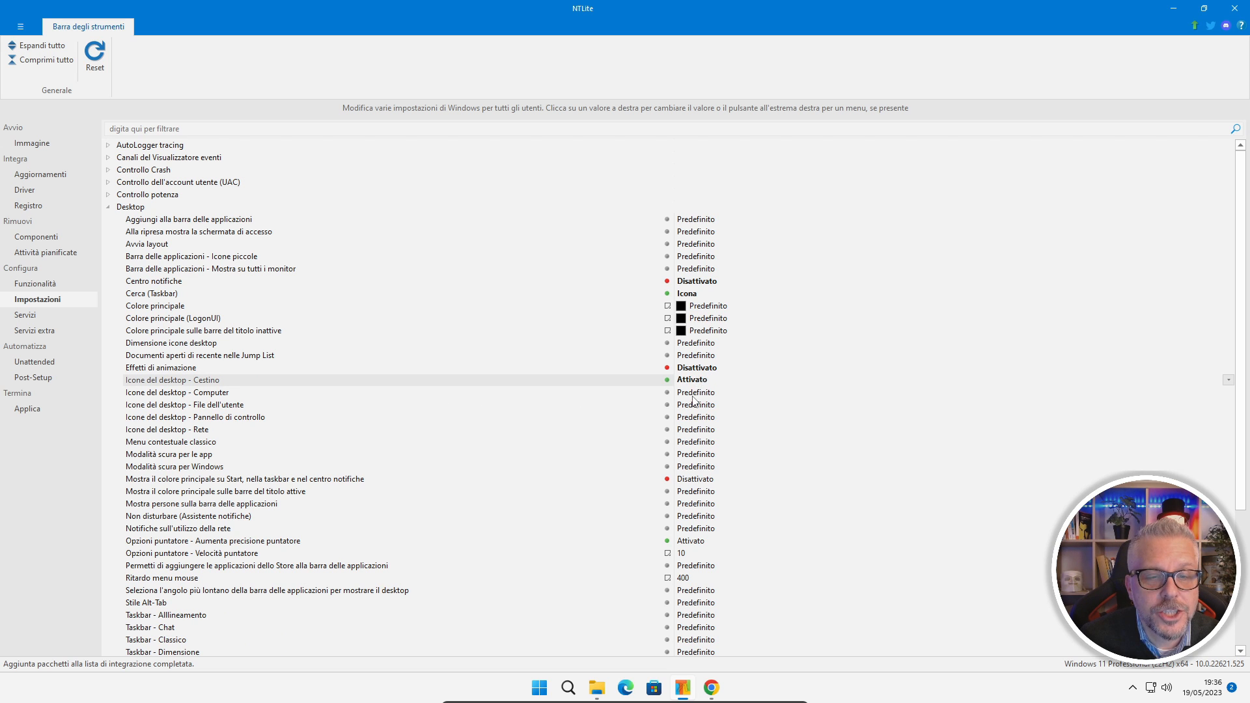
left_click(695, 393)
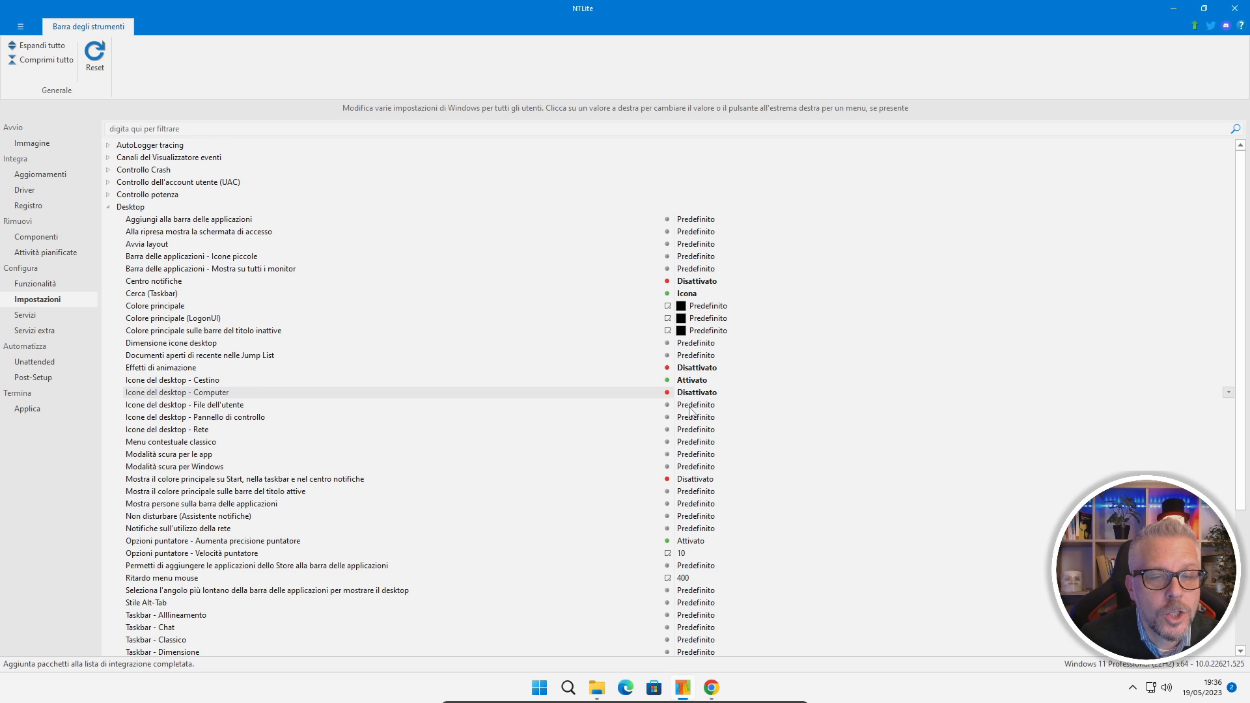
left_click(694, 406)
left_click(688, 419)
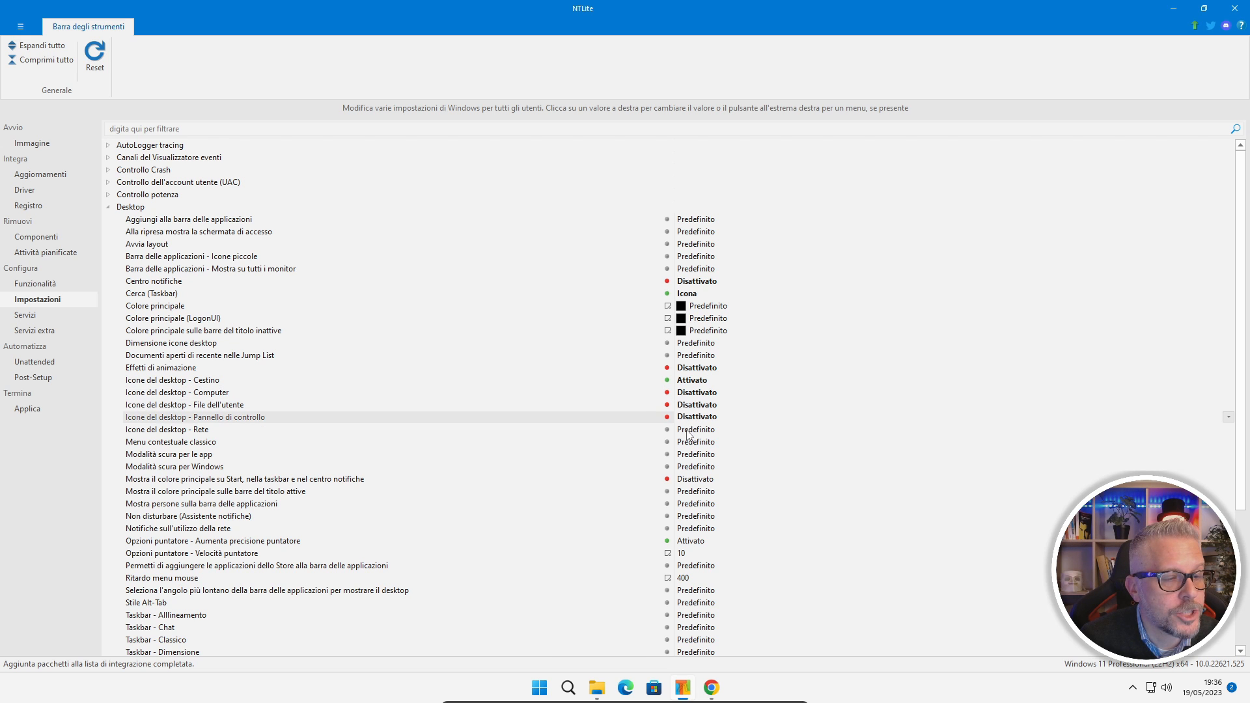
left_click(690, 430)
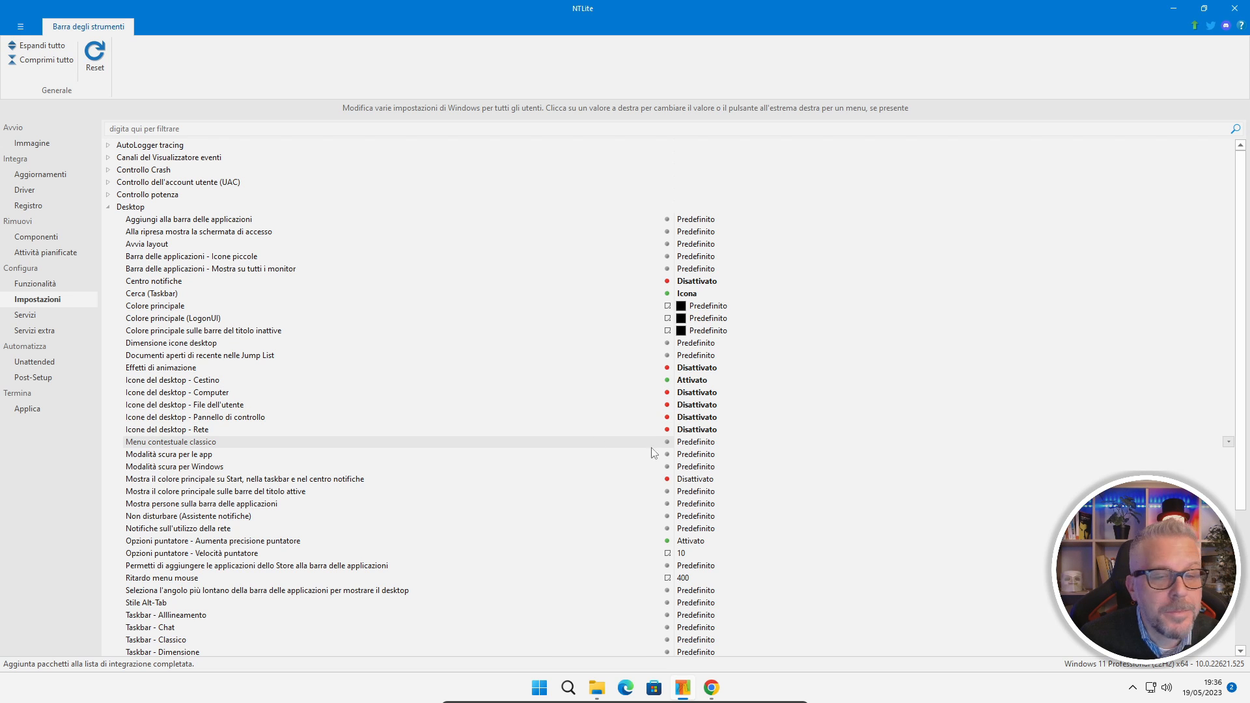
Set Menu contestuale classico and Non disturbare (Assistente notifiche) to Attivato, and collapse the Desktop group.
left_click(695, 442)
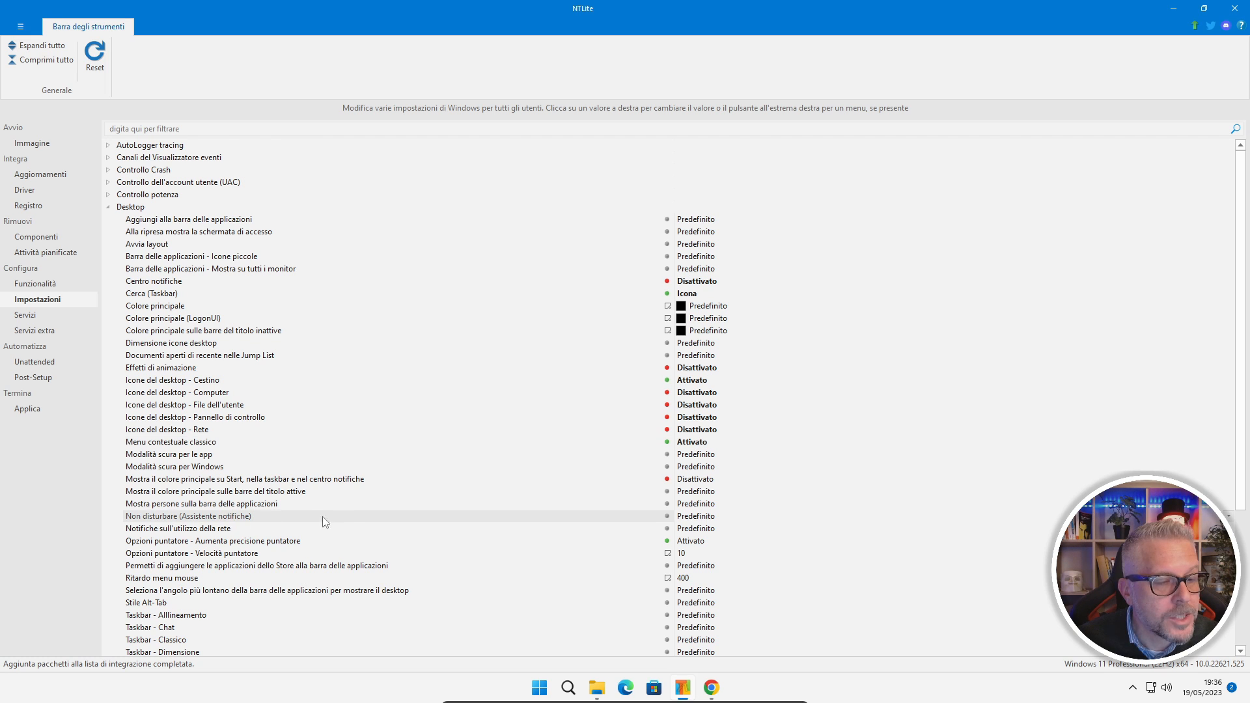
left_click(697, 518)
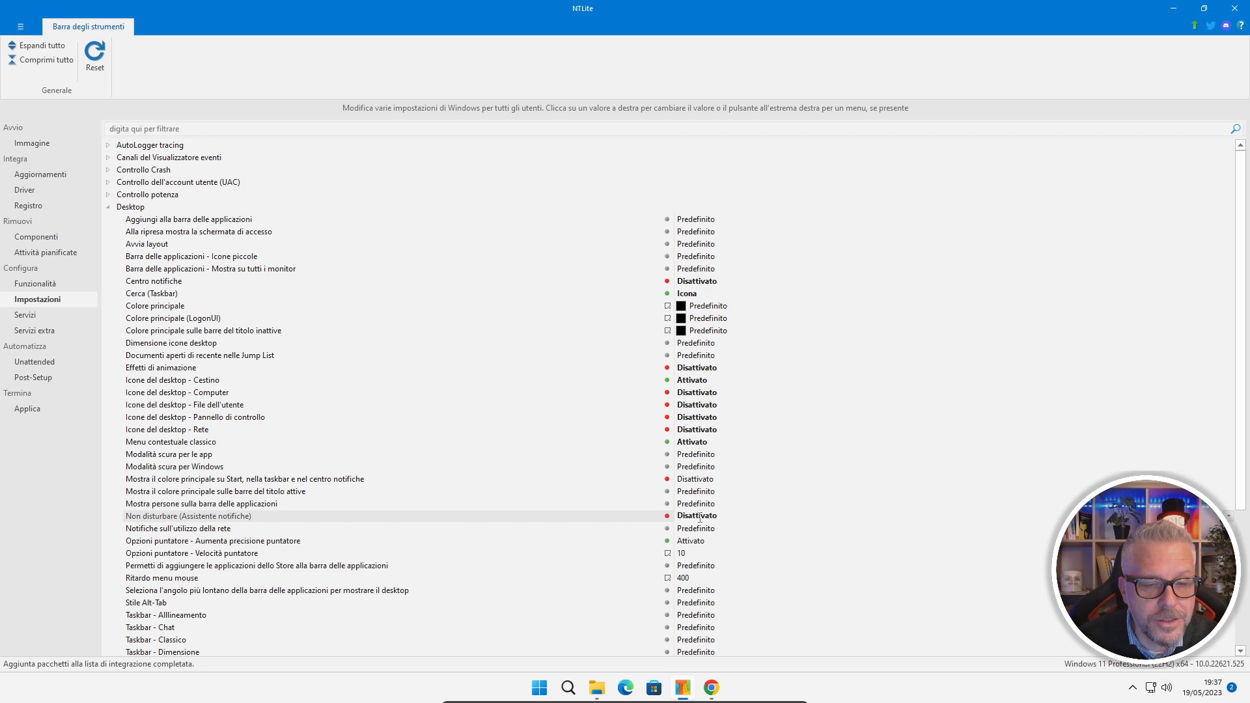
left_click(699, 517)
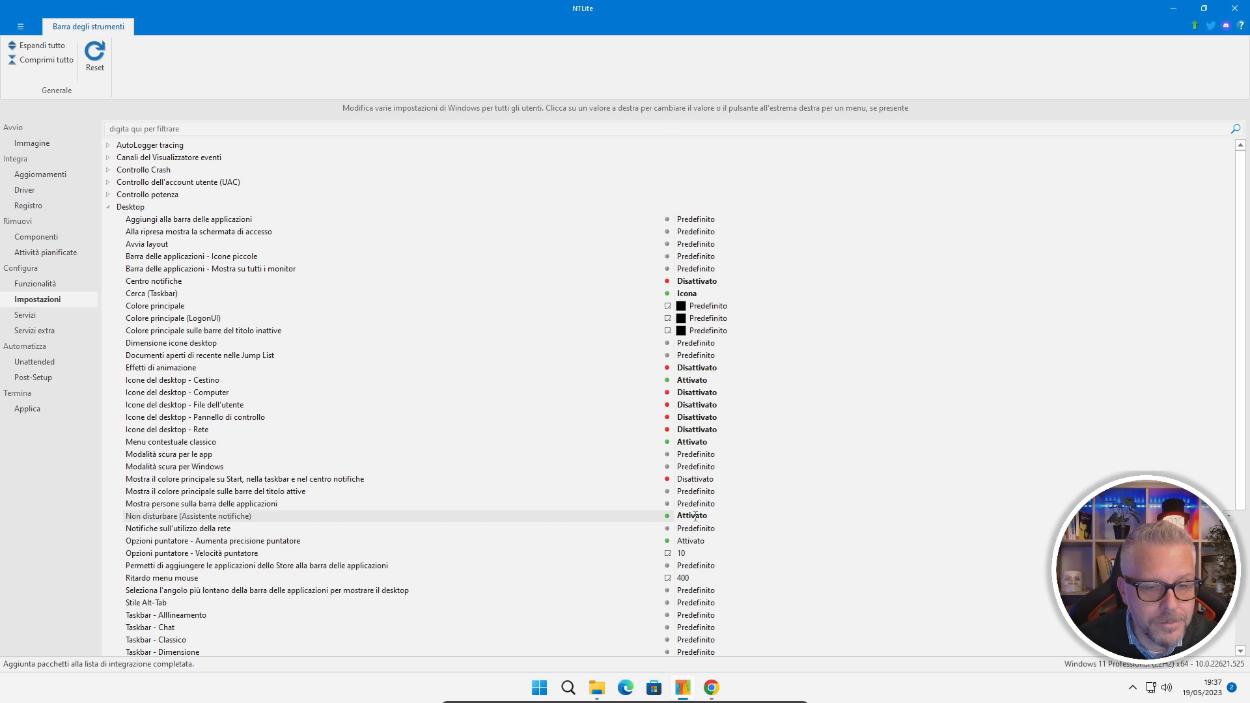
left_click(108, 207)
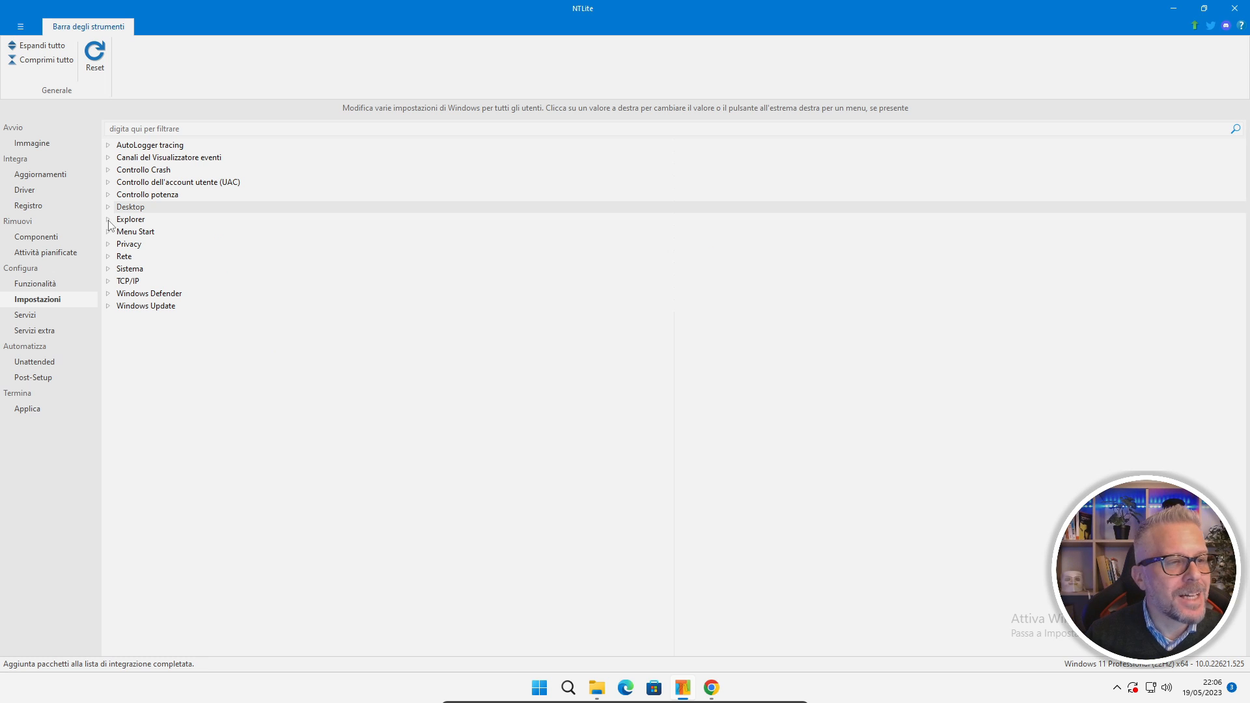
Under Explorer, set AutoPlay, Cestino - Mostra dialogo di conferma eliminazione and Mostra file da Office.com to Disattivato.
left_click(108, 219)
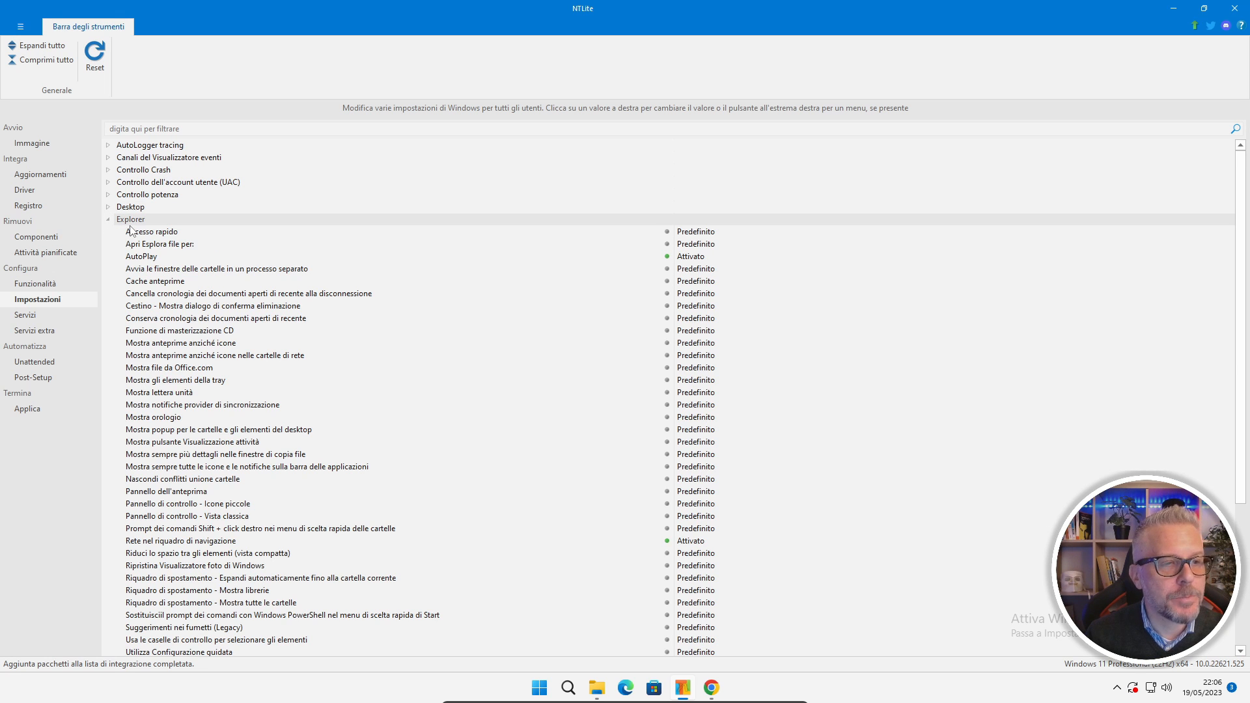
left_click(154, 256)
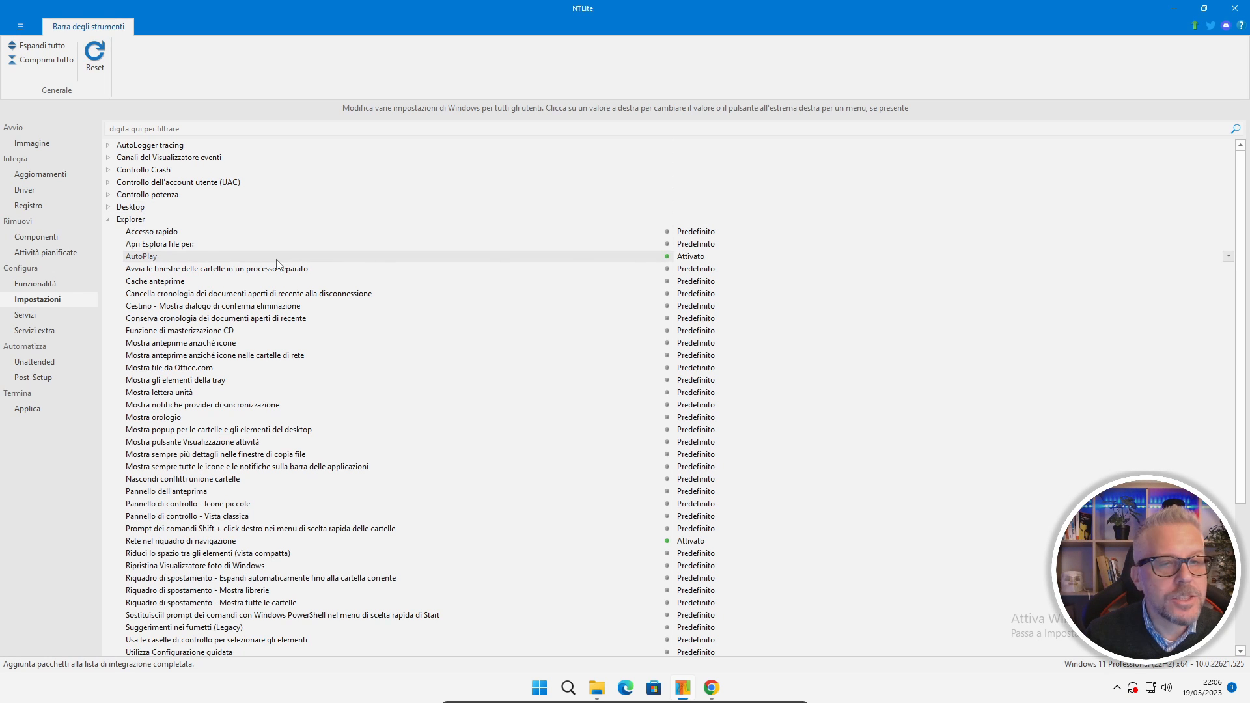
left_click(690, 258)
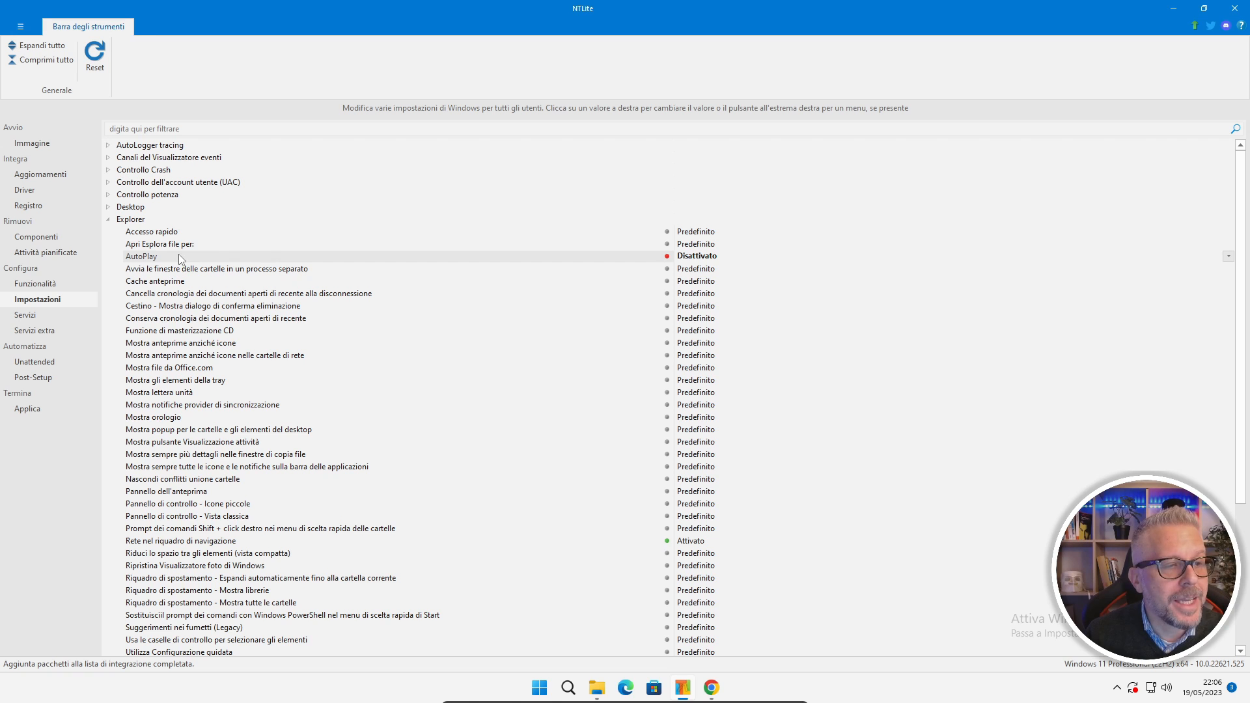
left_click(691, 306)
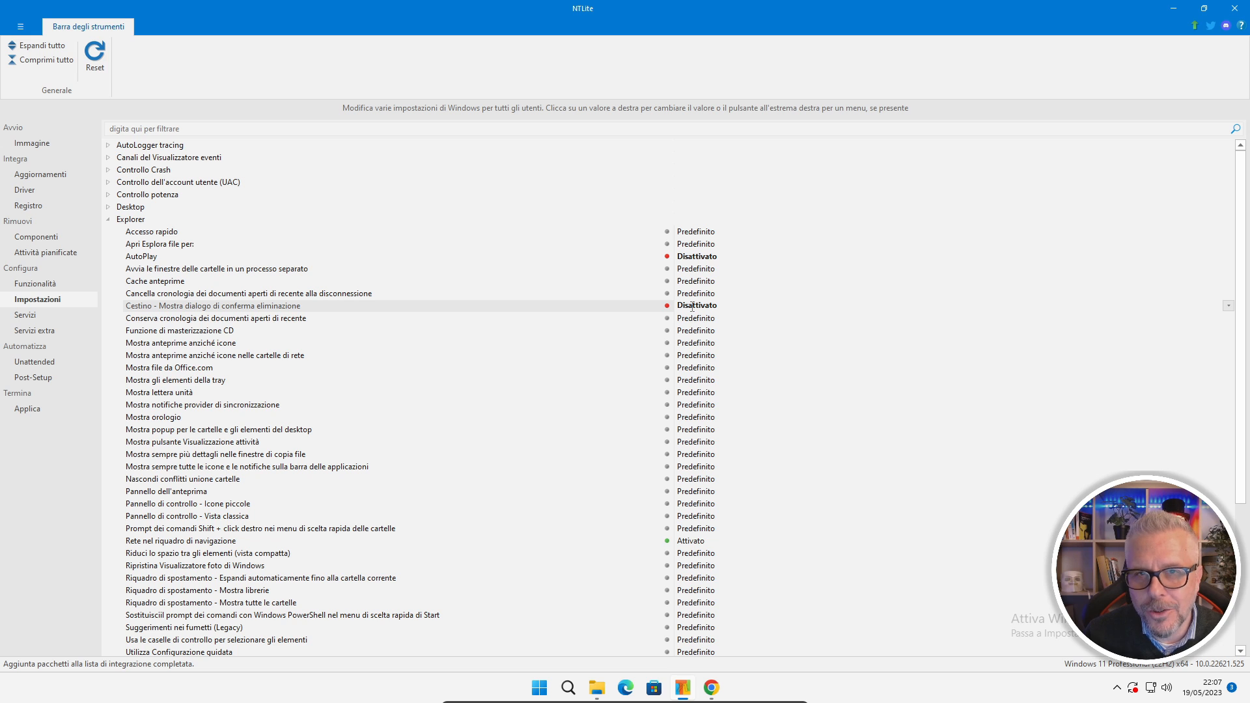
left_click(693, 367)
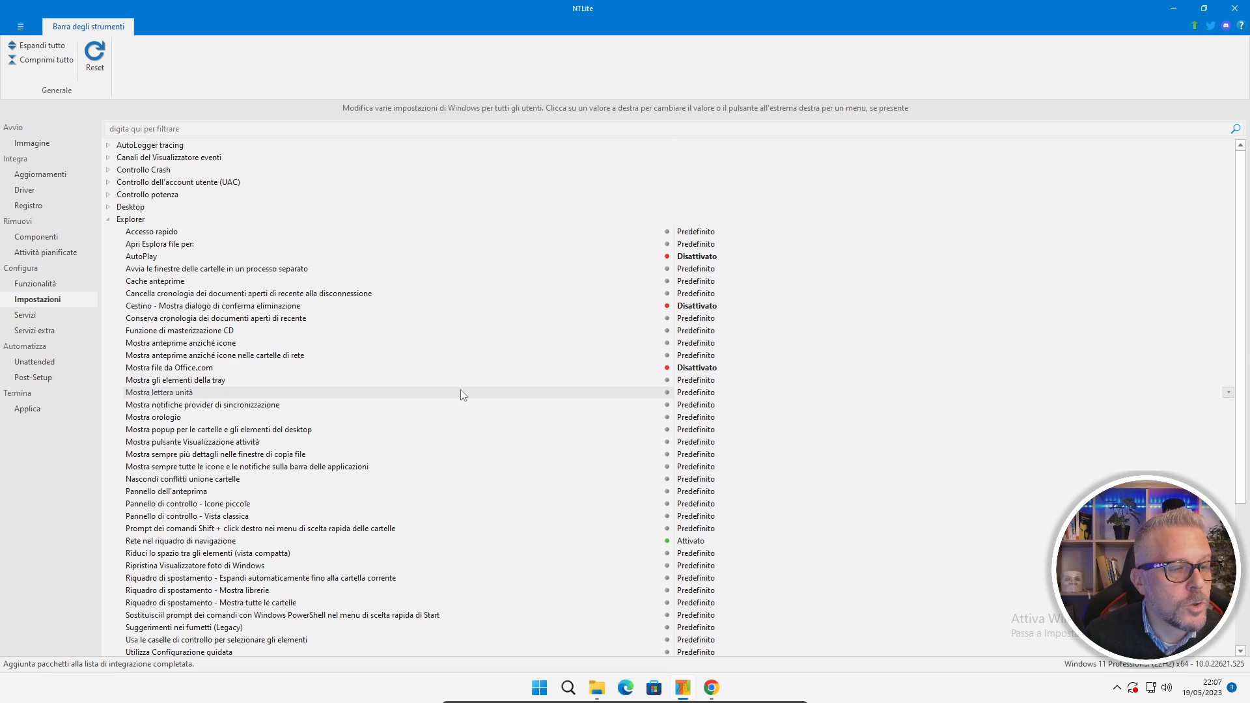
Set Mostra lettera unità to Lettera di unità prima dell'etichetta and Mostra orologio to Attivato.
left_click(702, 392)
left_click(702, 393)
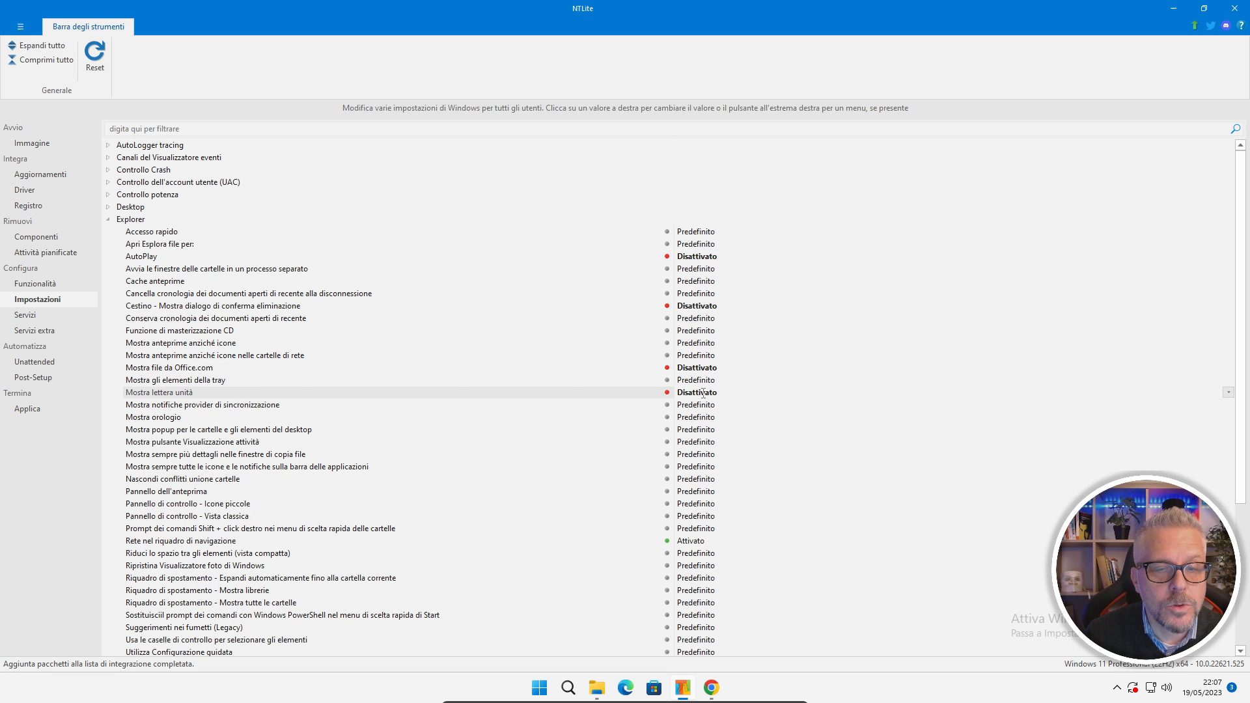
left_click(702, 392)
left_click(702, 392)
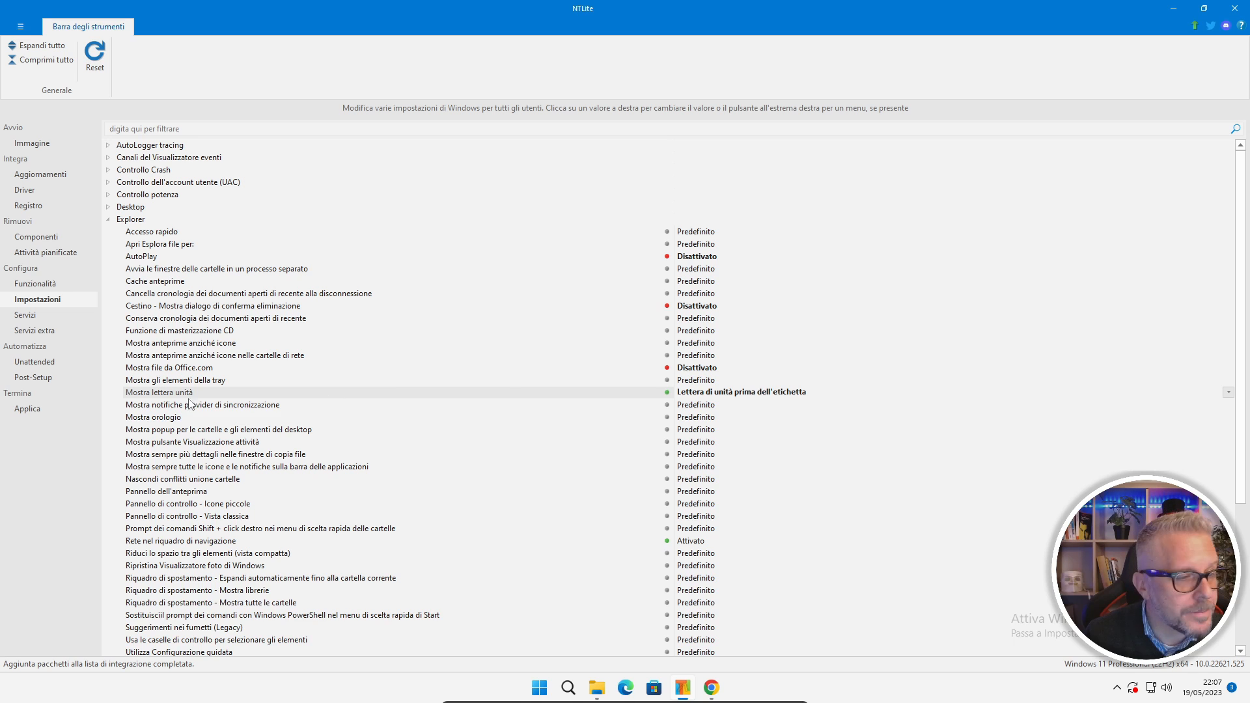
left_click(692, 417)
left_click(692, 417)
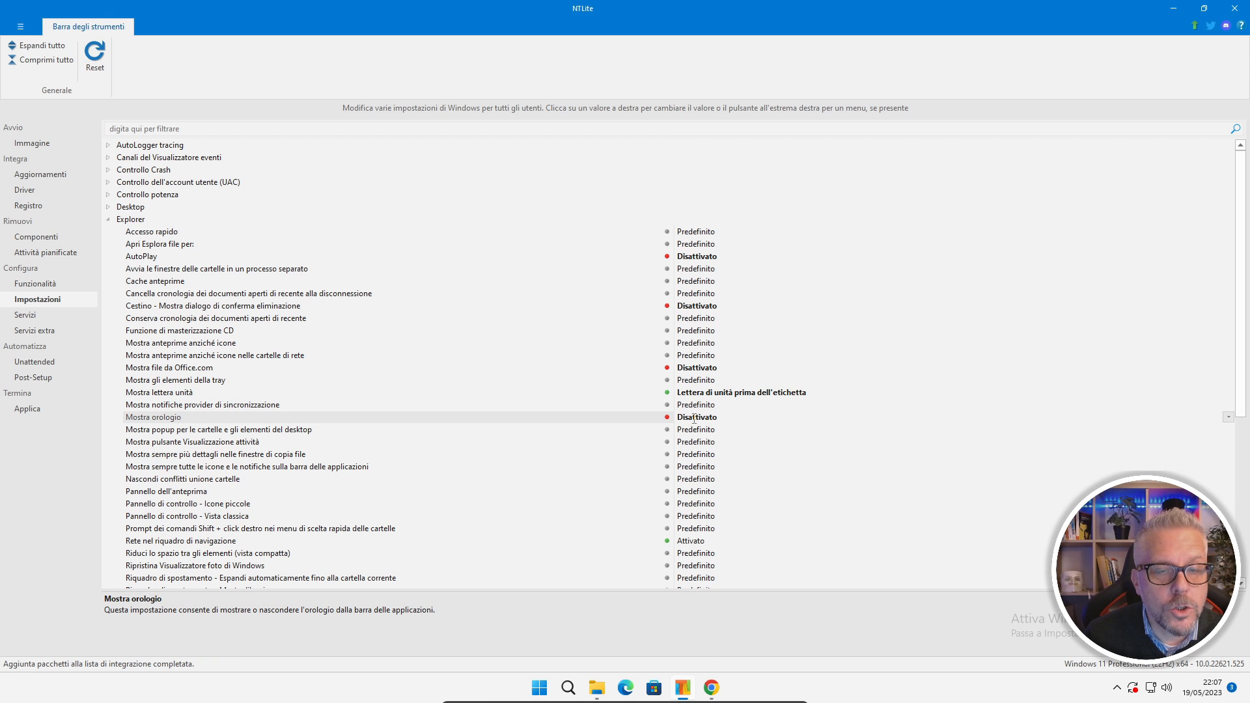
left_click(692, 417)
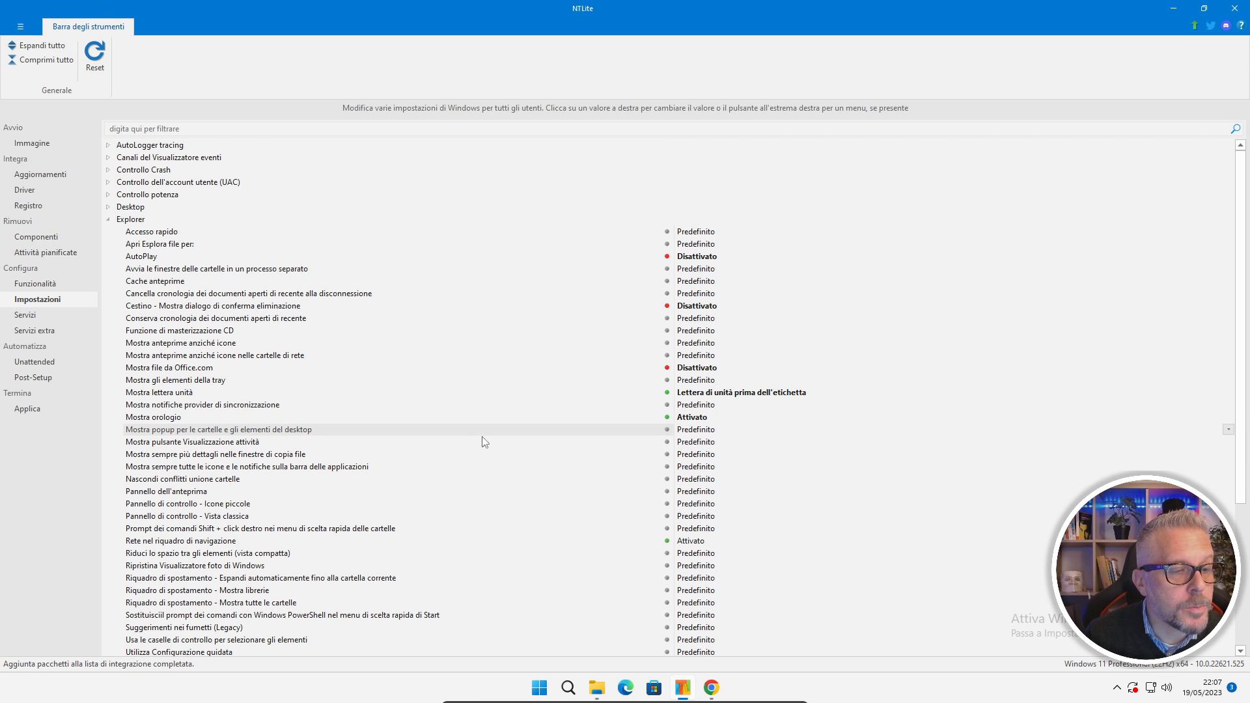
Set Mostra popup per le cartelle e gli elementi del desktop, Pannello dell'anteprima and Pannello di controllo - Vista classica to Disattivato.
left_click(697, 431)
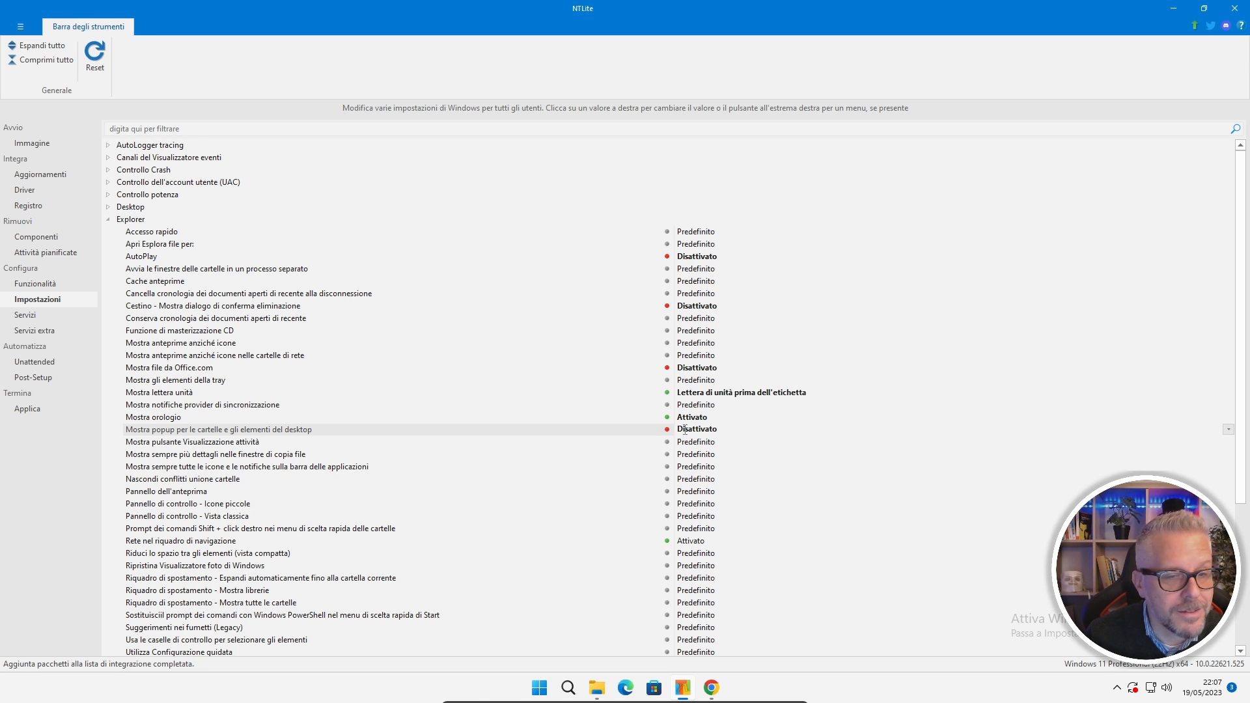
scroll(690, 429, "down", 5)
left_click(693, 430)
scroll(694, 430, "down", 2)
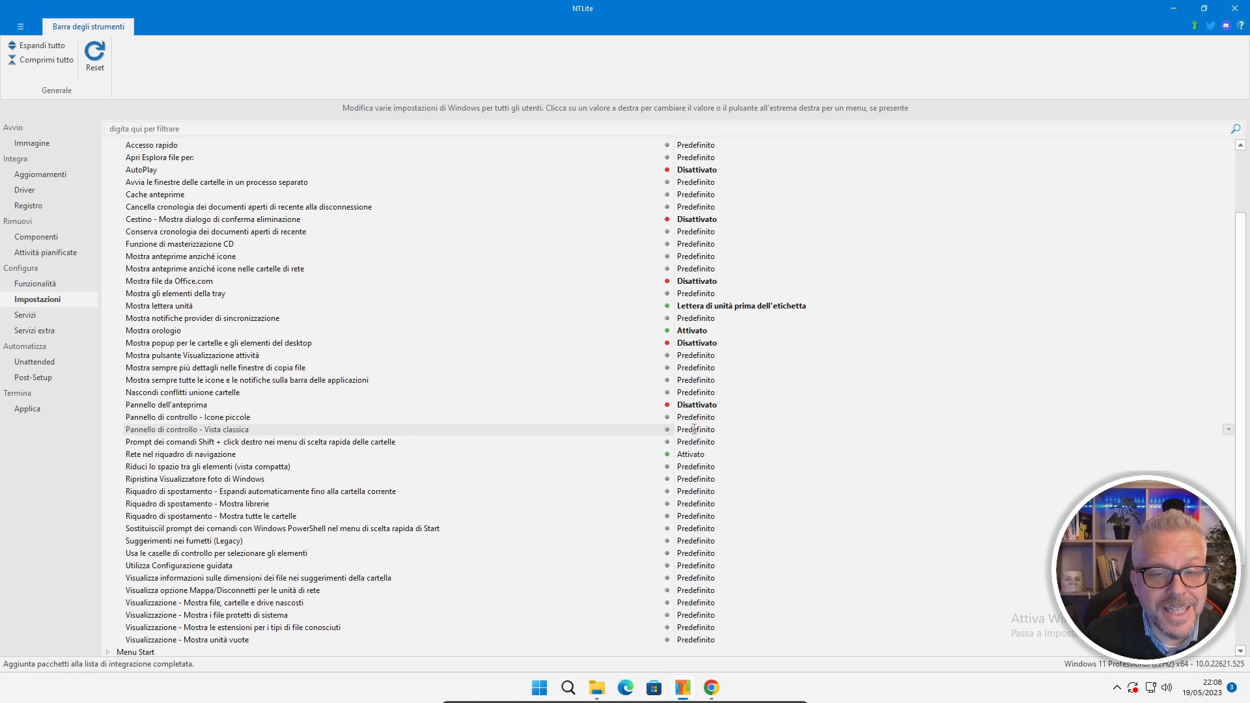
left_click(692, 429)
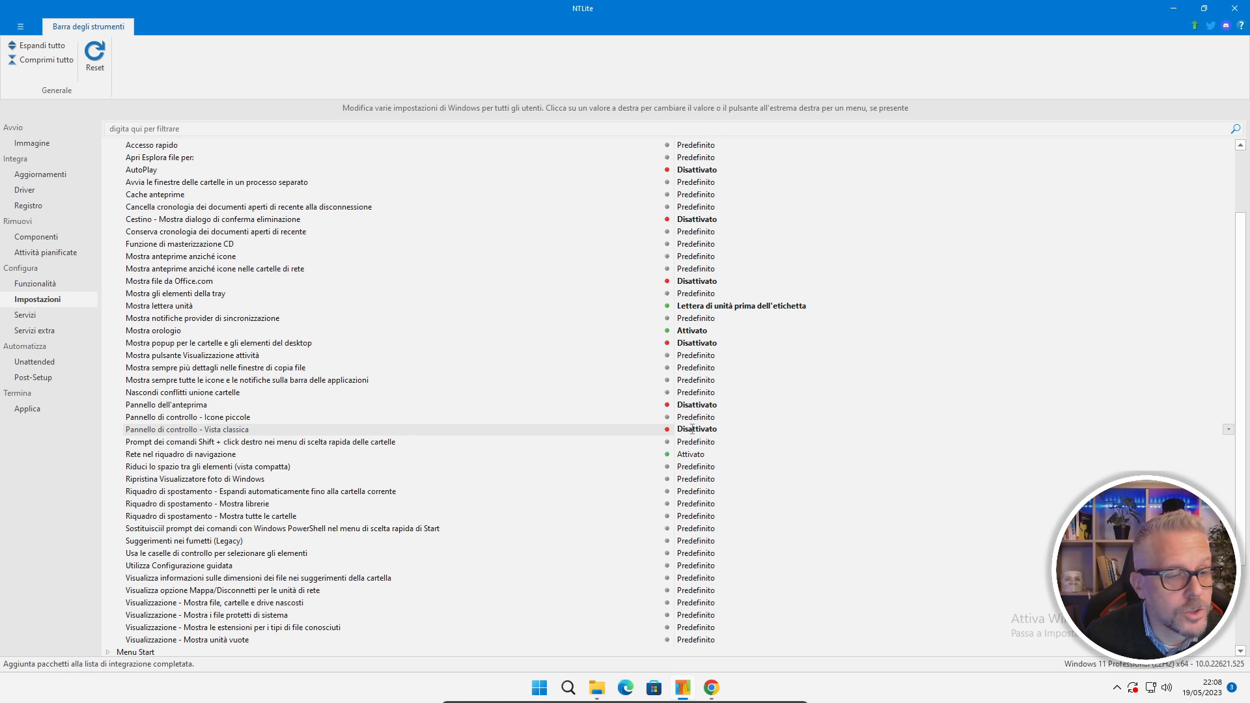
Set Ripristina Visualizzatore foto di Windows to Attivato and Utilizza Configurazione guidata to Disattivato, and collapse the Explorer group.
left_click(691, 479)
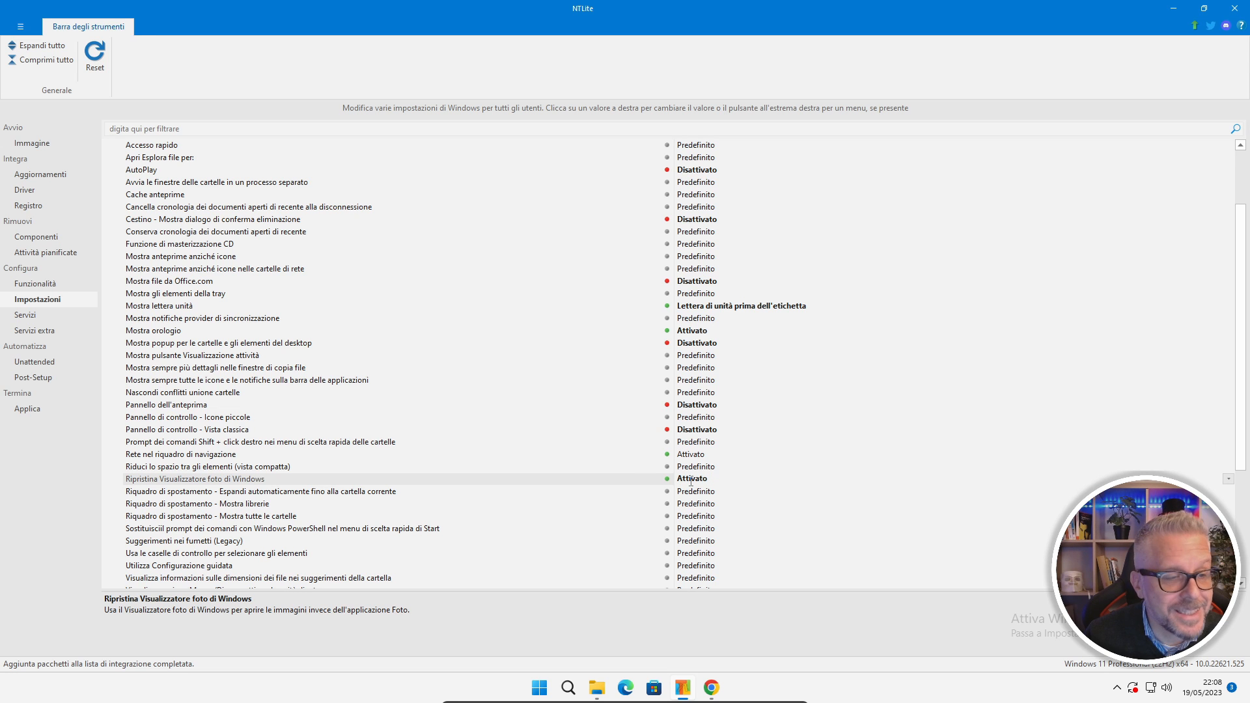
scroll(691, 482, "down", 3)
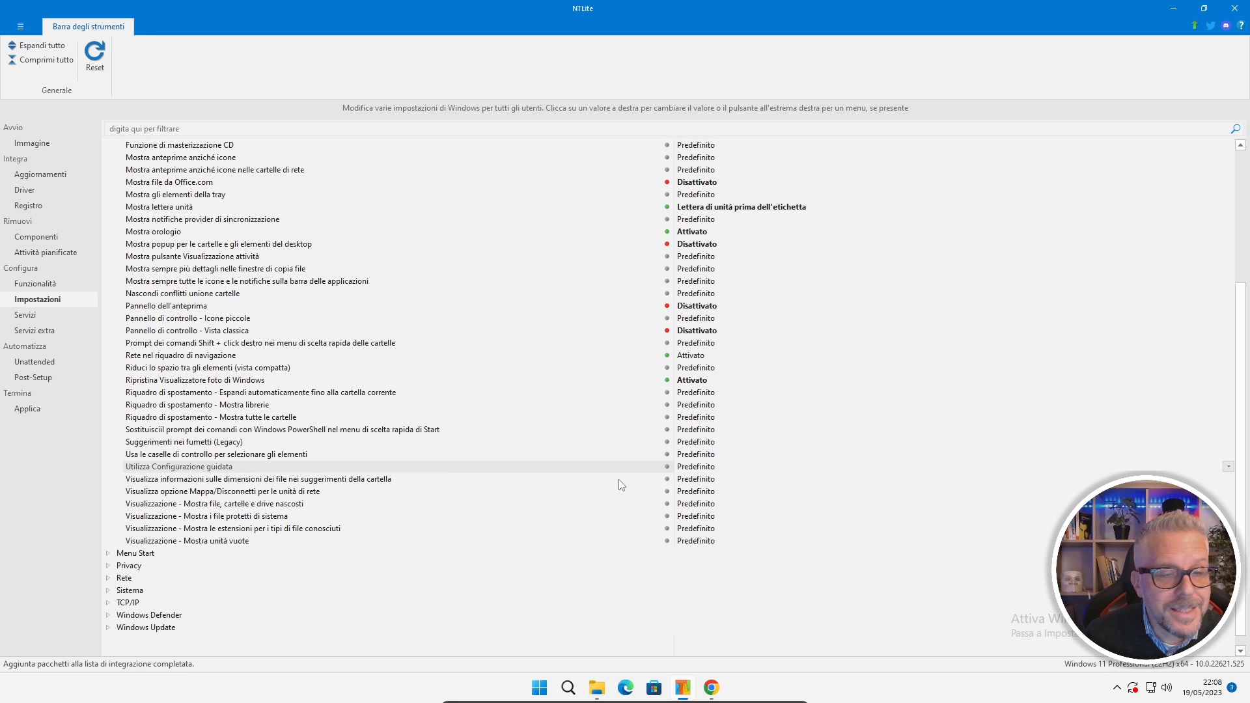
left_click(693, 468)
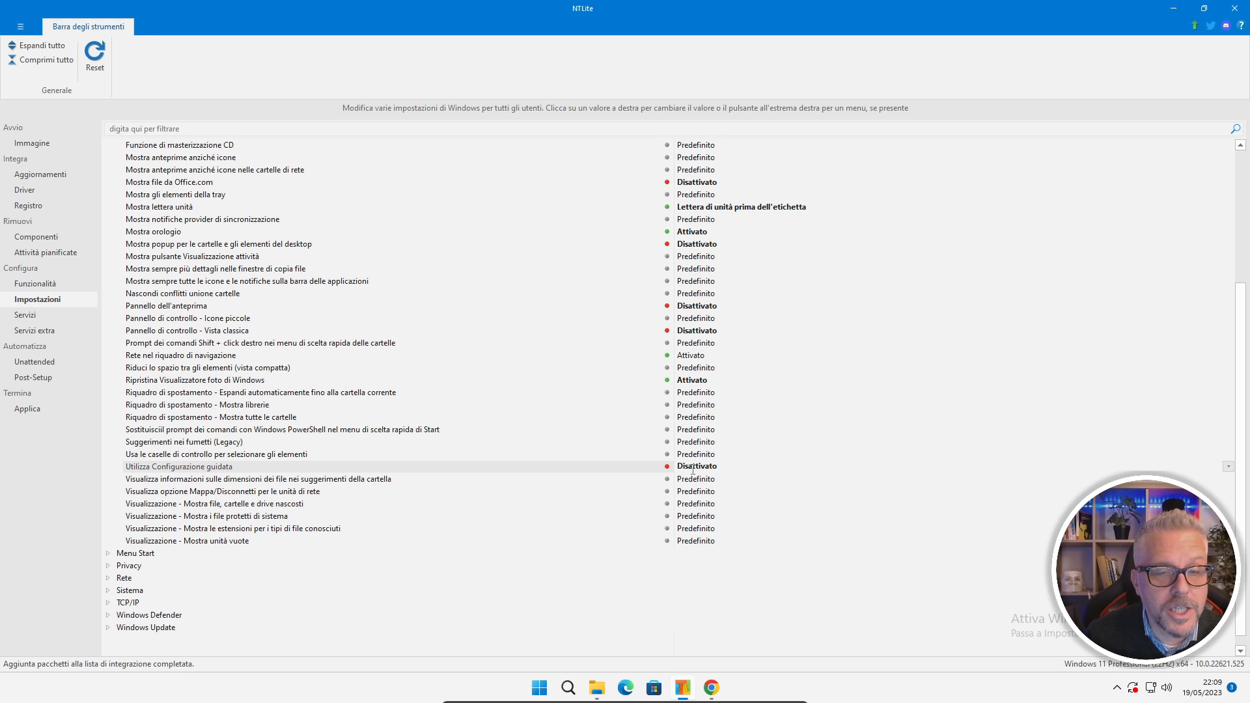
scroll(466, 427, "up", 5)
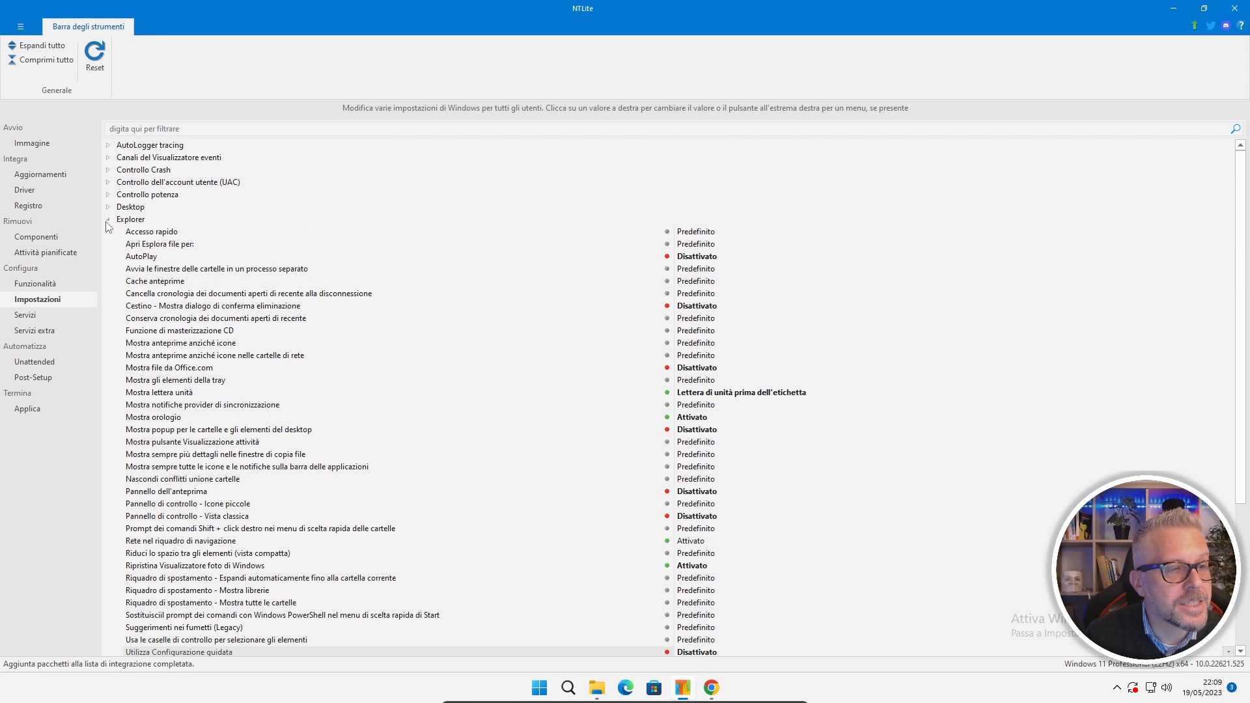
left_click(109, 220)
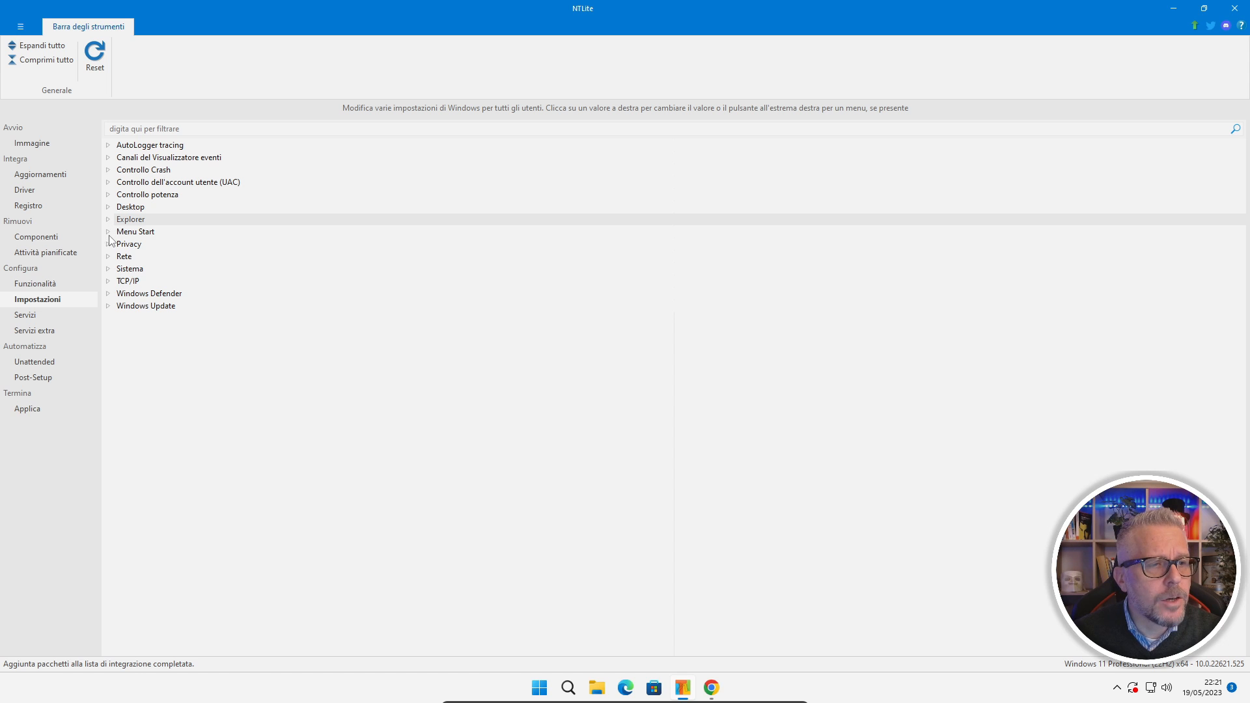
Under Menu Start, set the Documenti, Download, Gruppo Home and Immagini folder entries to Disattivato (Policy), after checking the live Start menu.
left_click(109, 232)
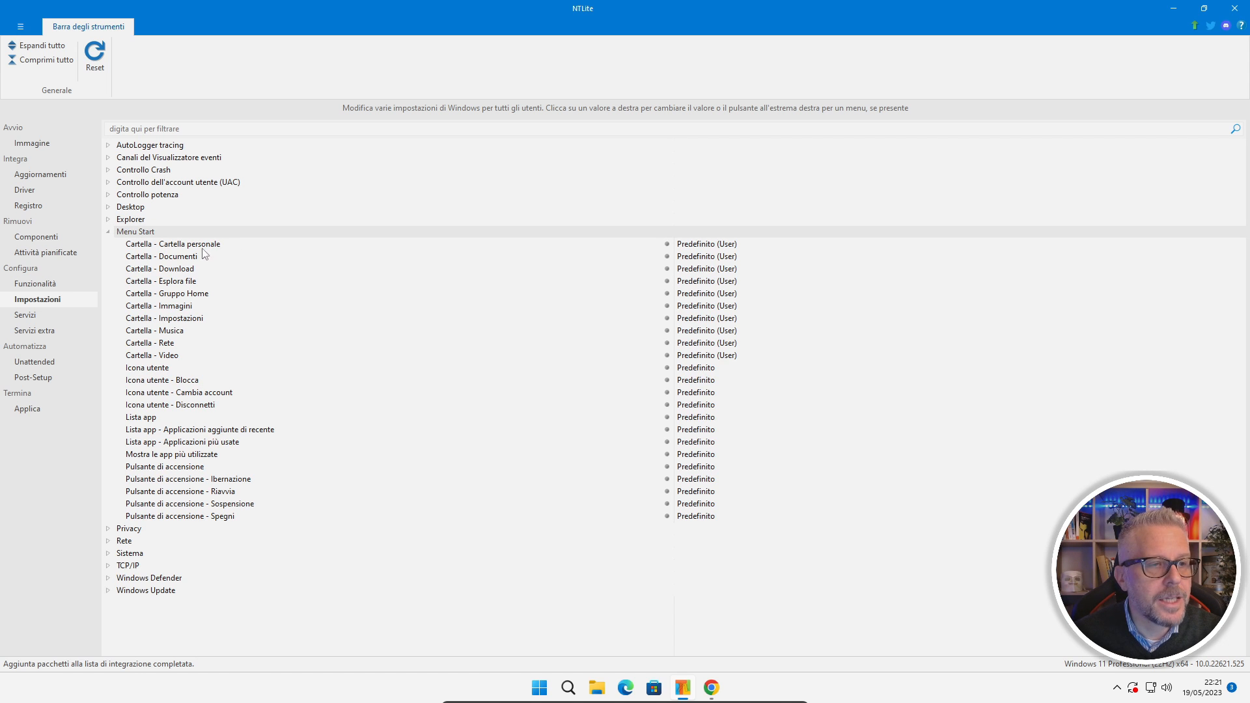
left_click(191, 248)
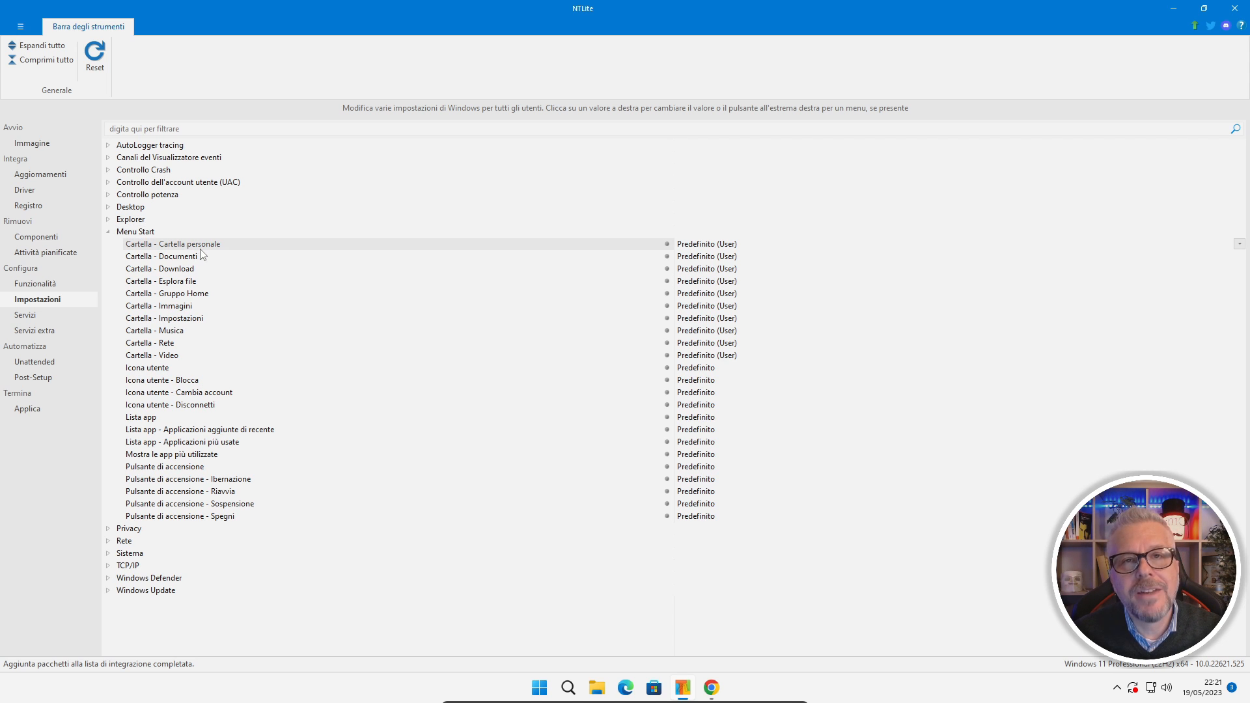
left_click(539, 690)
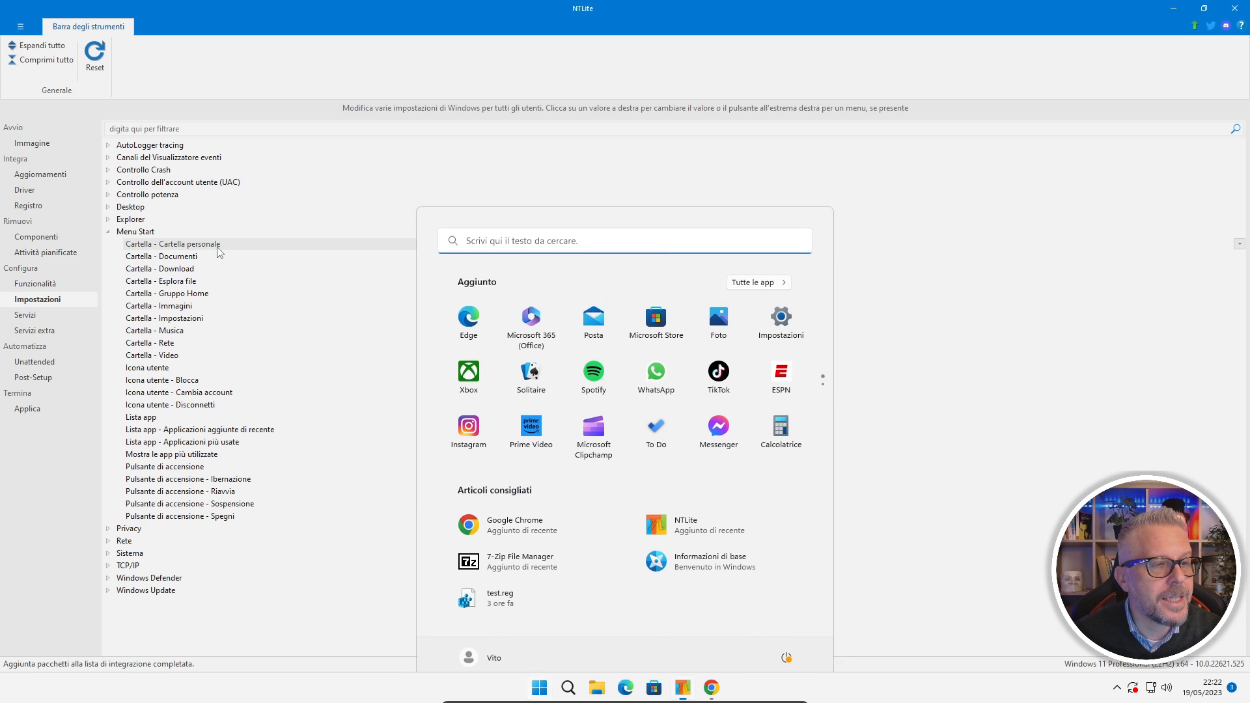
left_click(352, 242)
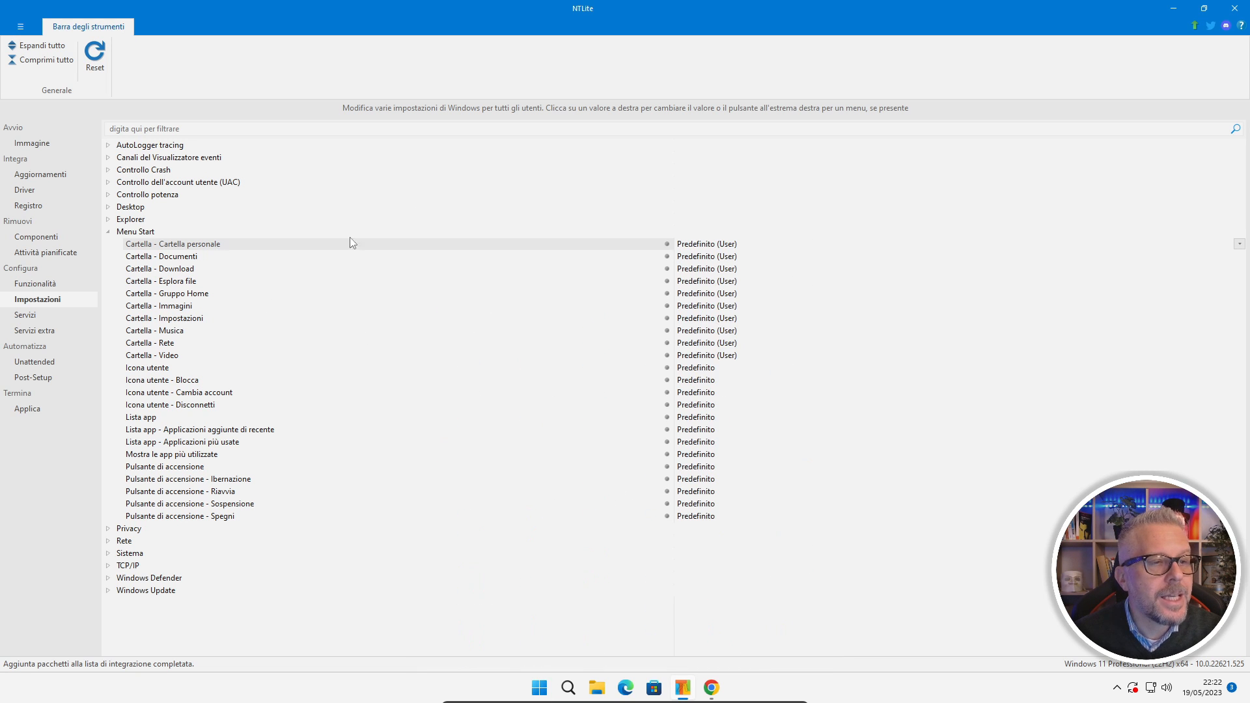
left_click(688, 258)
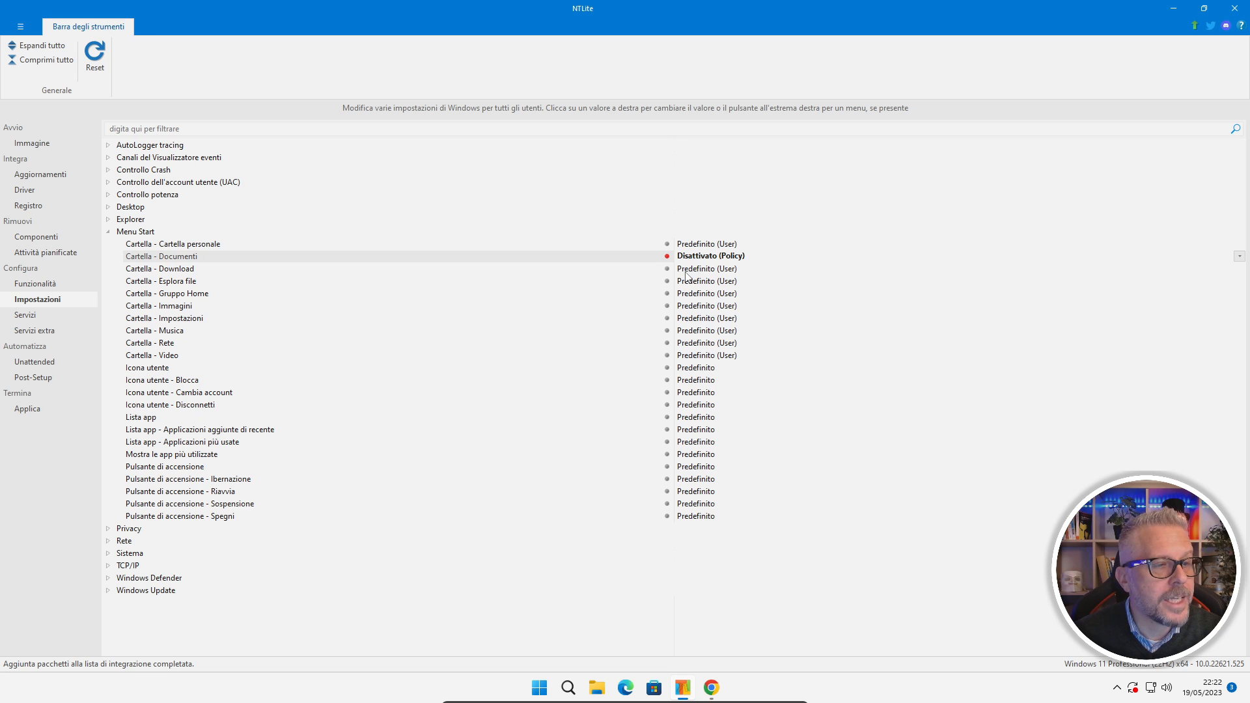
left_click(686, 270)
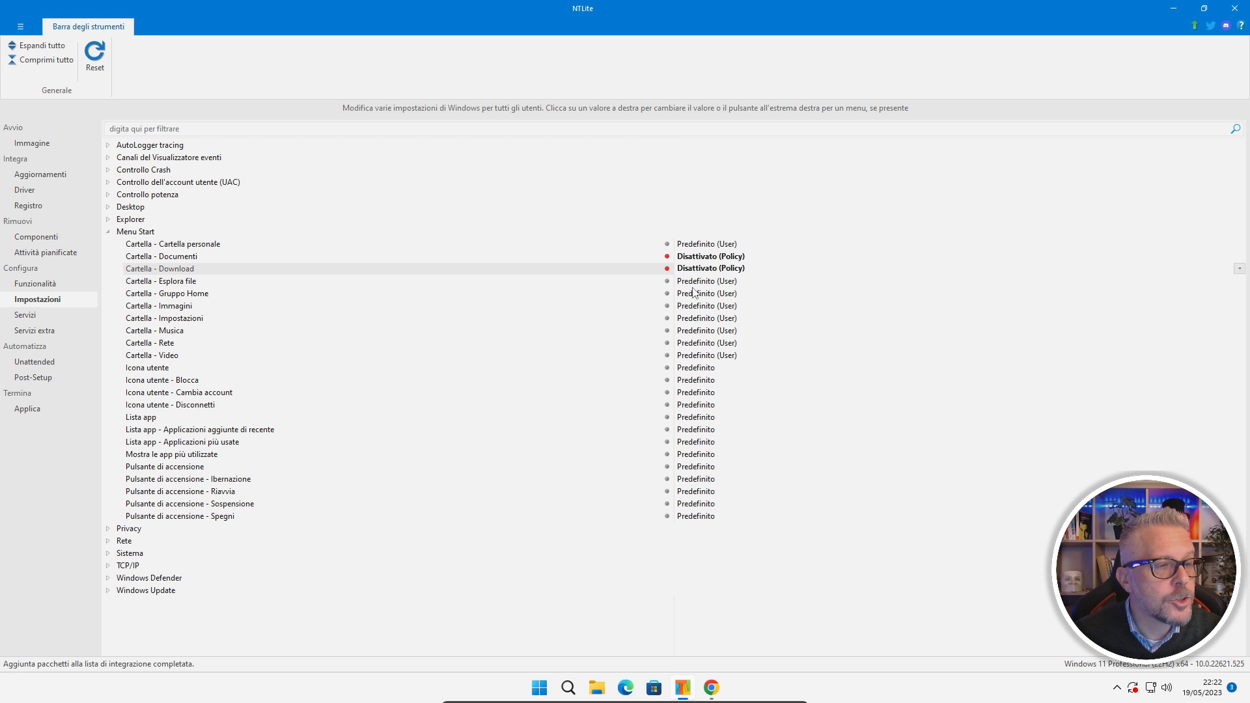
left_click(694, 296)
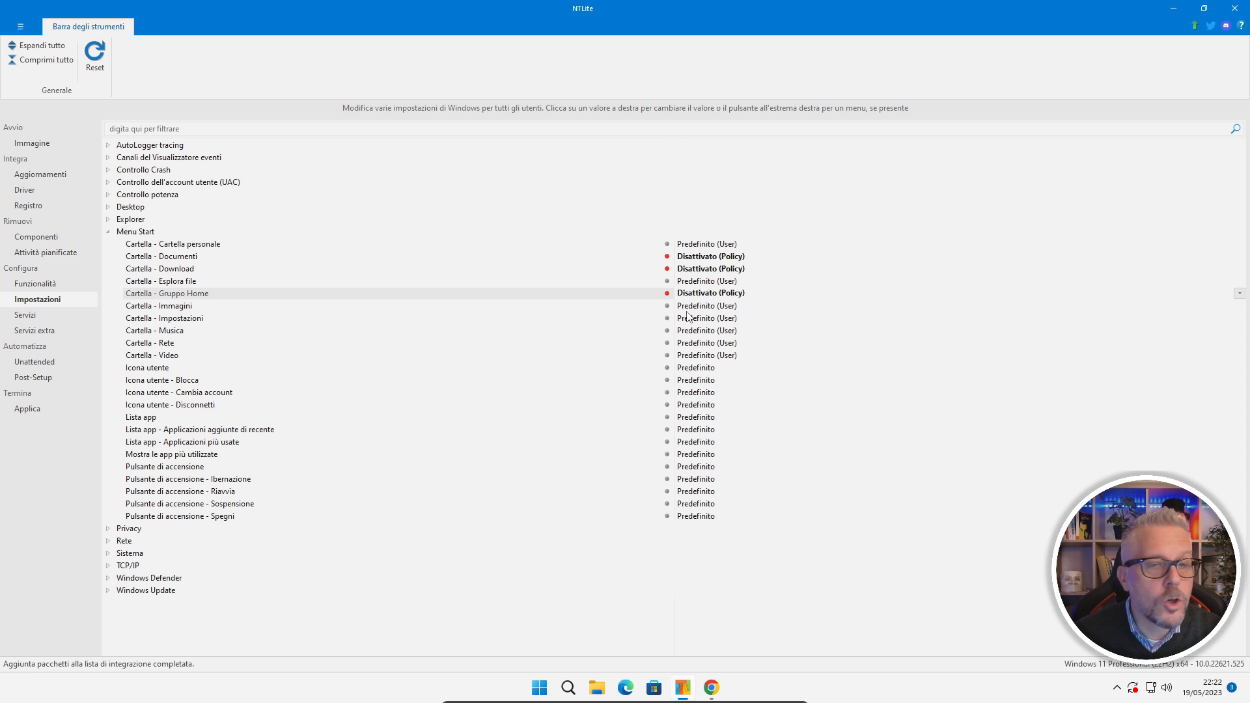
left_click(692, 307)
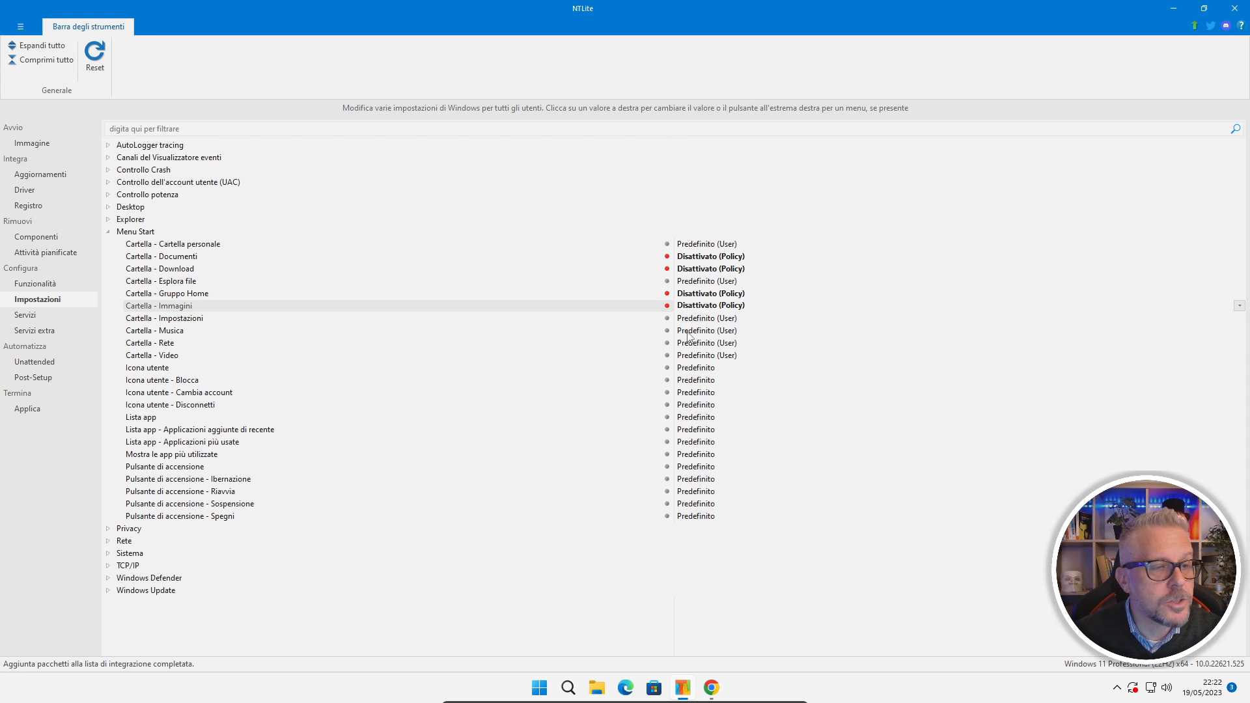
Set the Musica, Rete and Video folder entries to Disattivato (Policy), keeping Icona utente at Predefinito.
left_click(688, 333)
left_click(696, 344)
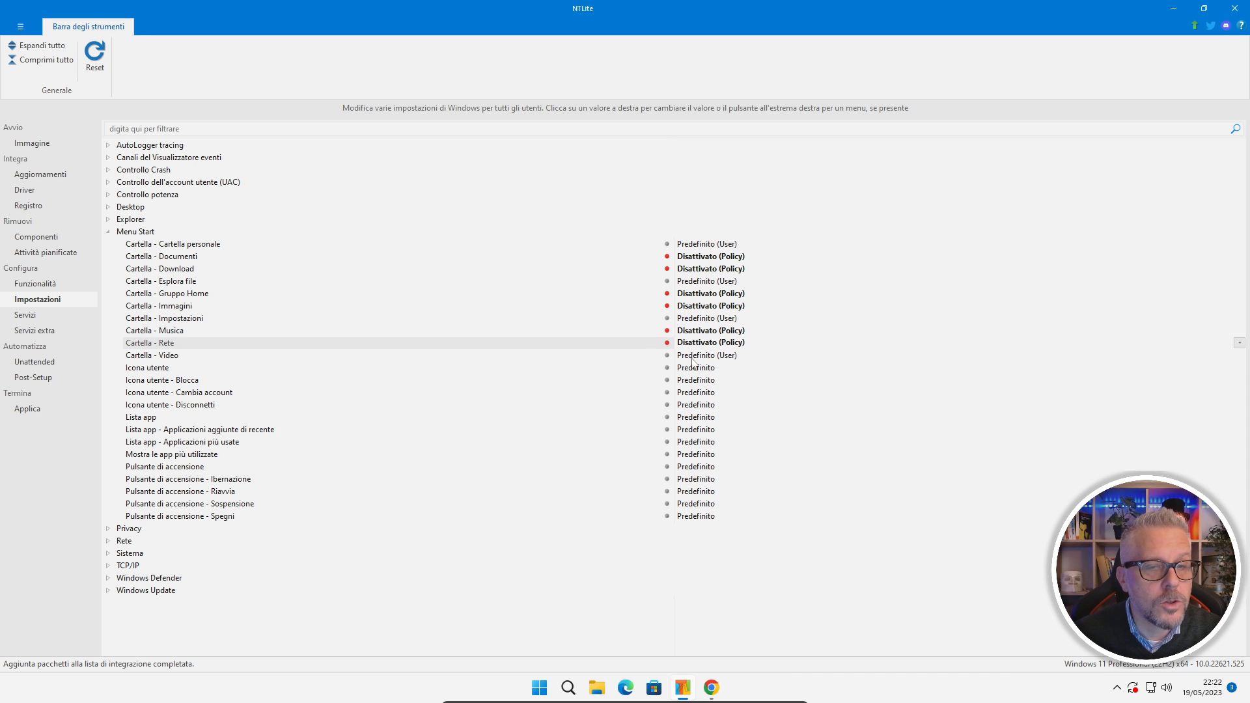
left_click(691, 369)
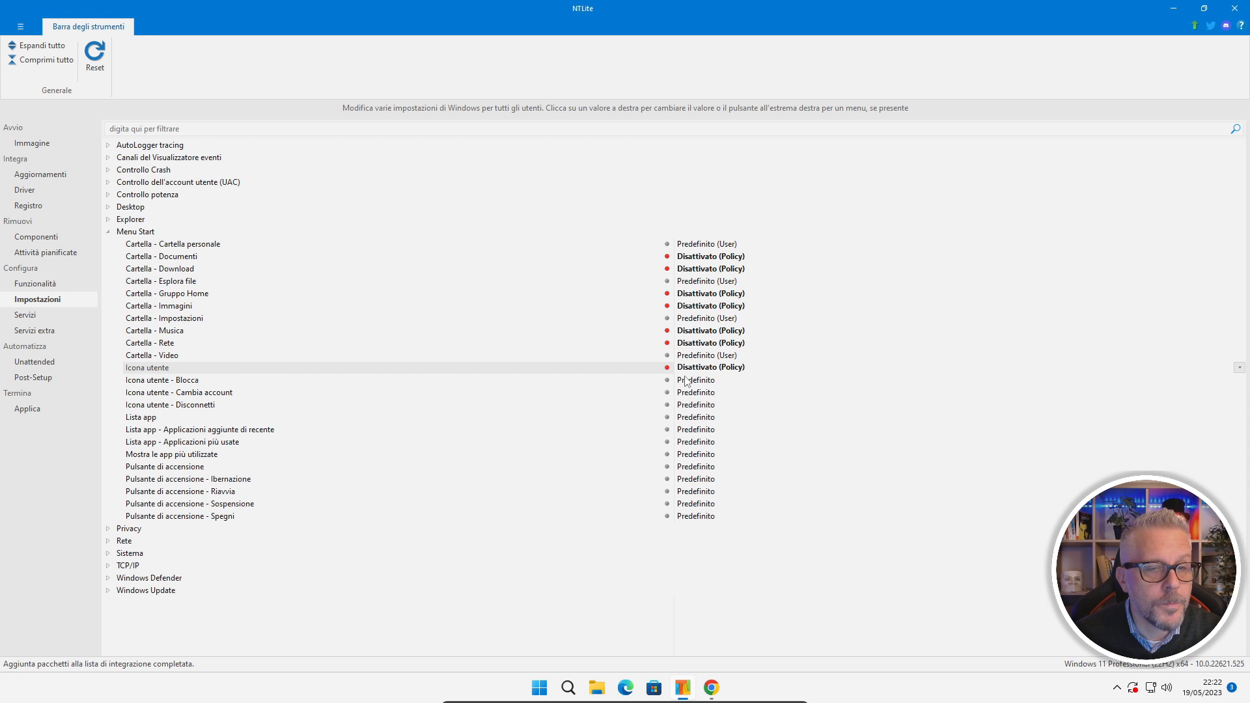
left_click(692, 357)
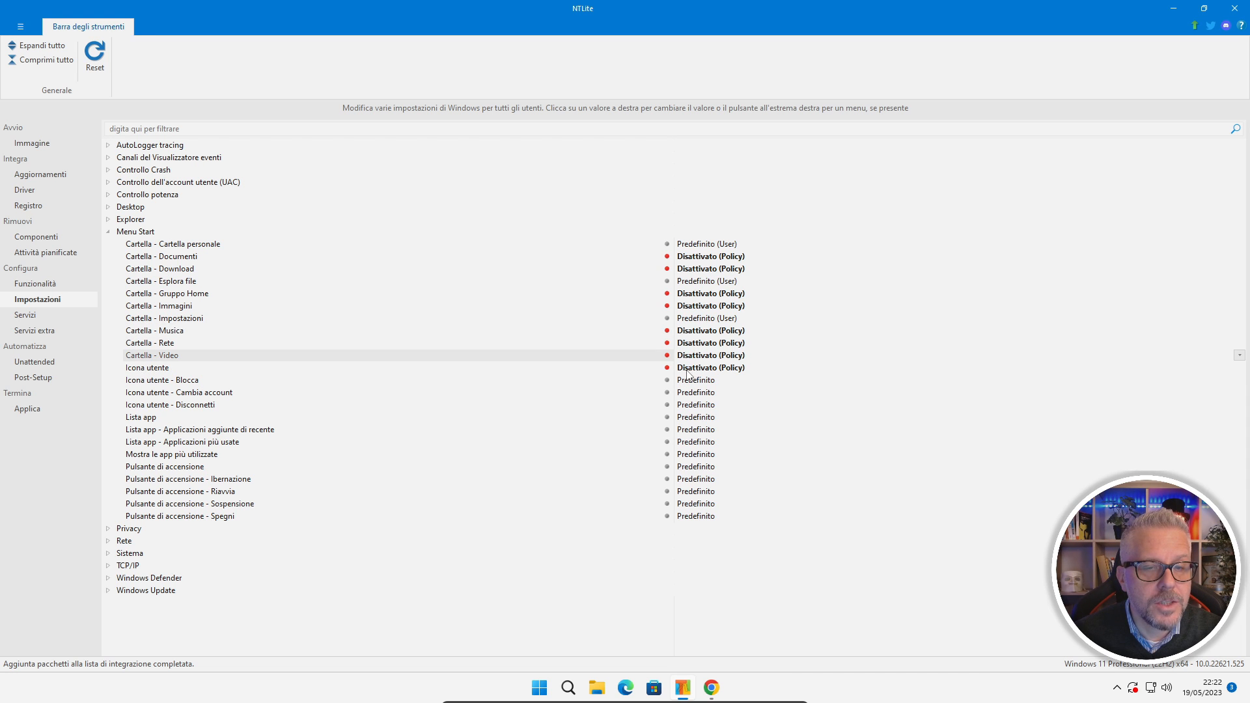
left_click(691, 370)
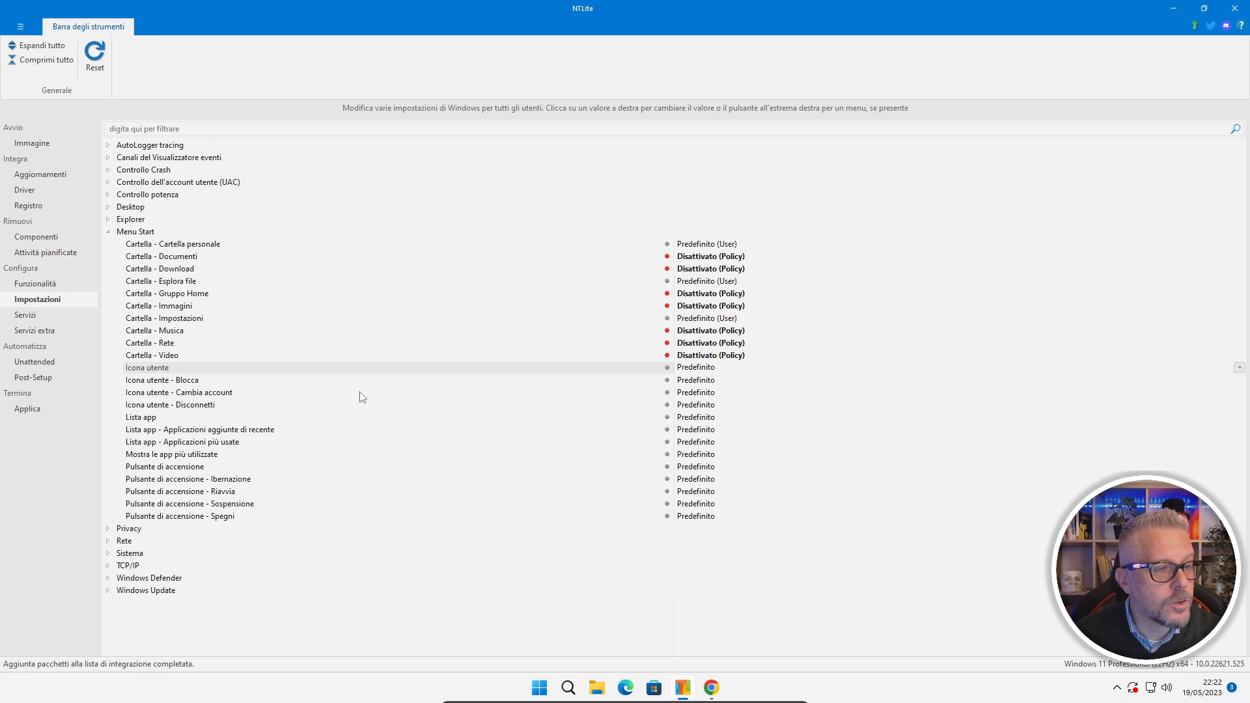
Set the Icona utente entries Cambia account and Disconnetti to Disattivato (Policy), and Lista app to Compresso.
left_click(687, 393)
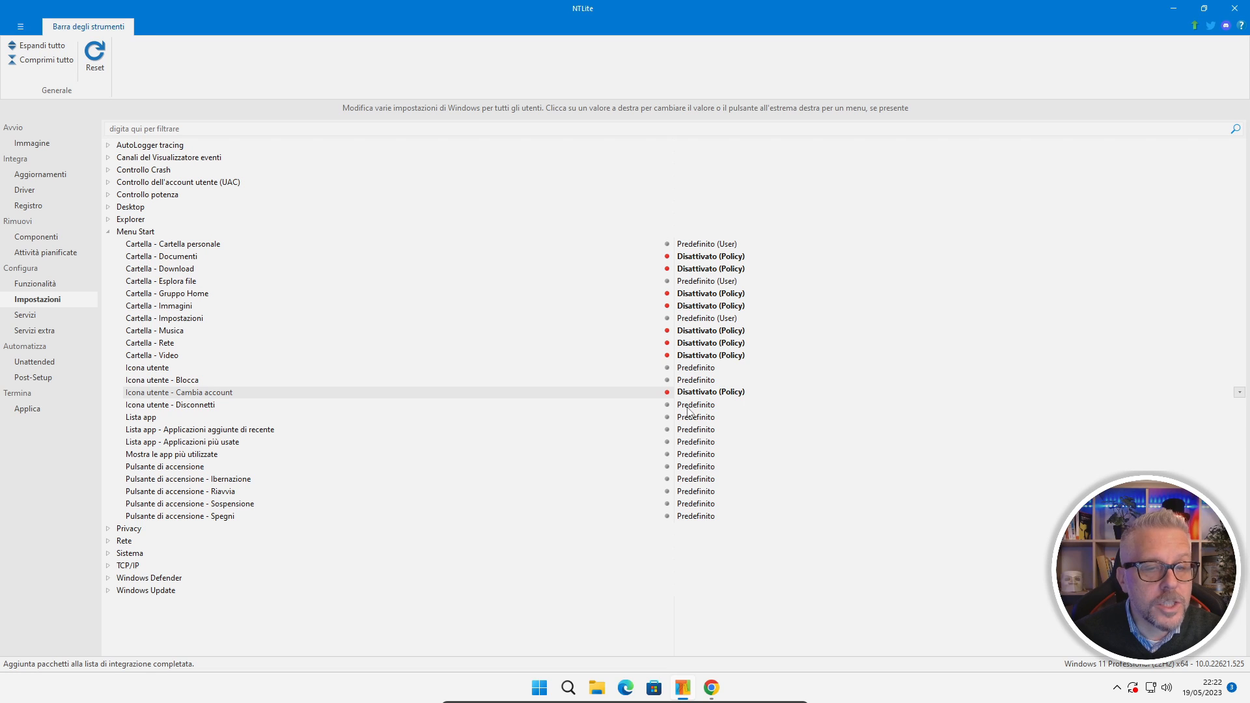
left_click(688, 406)
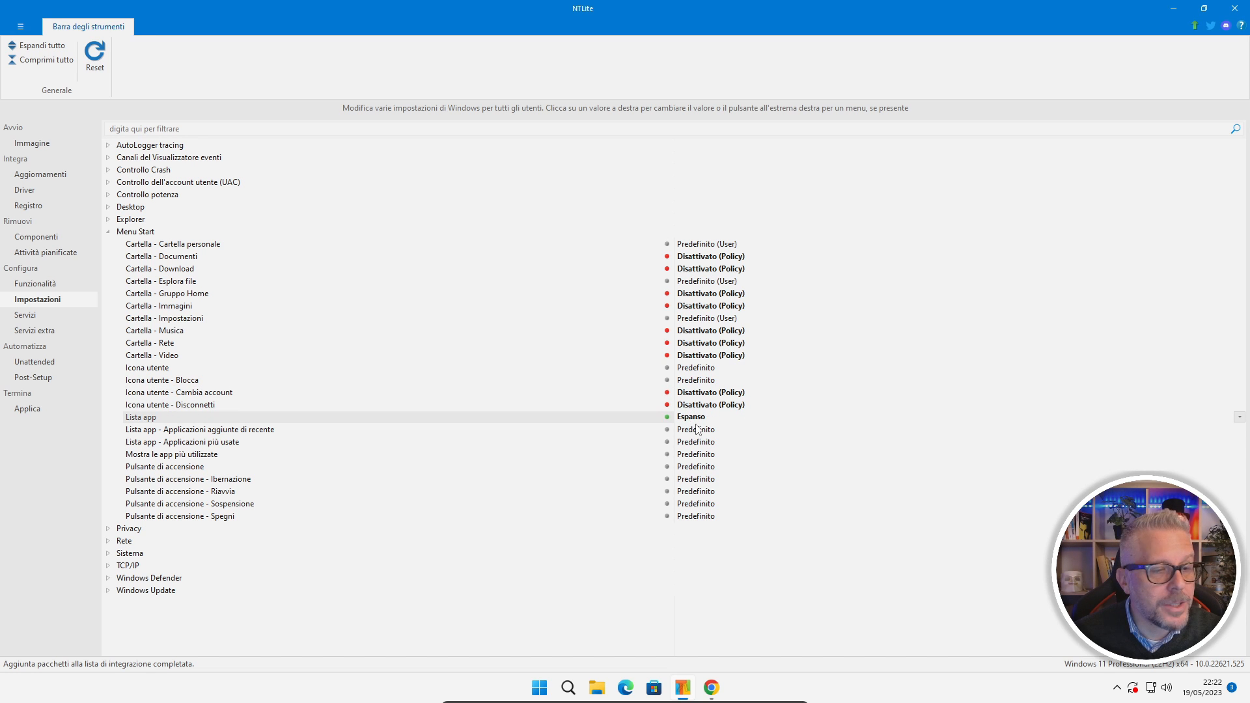
left_click(682, 417)
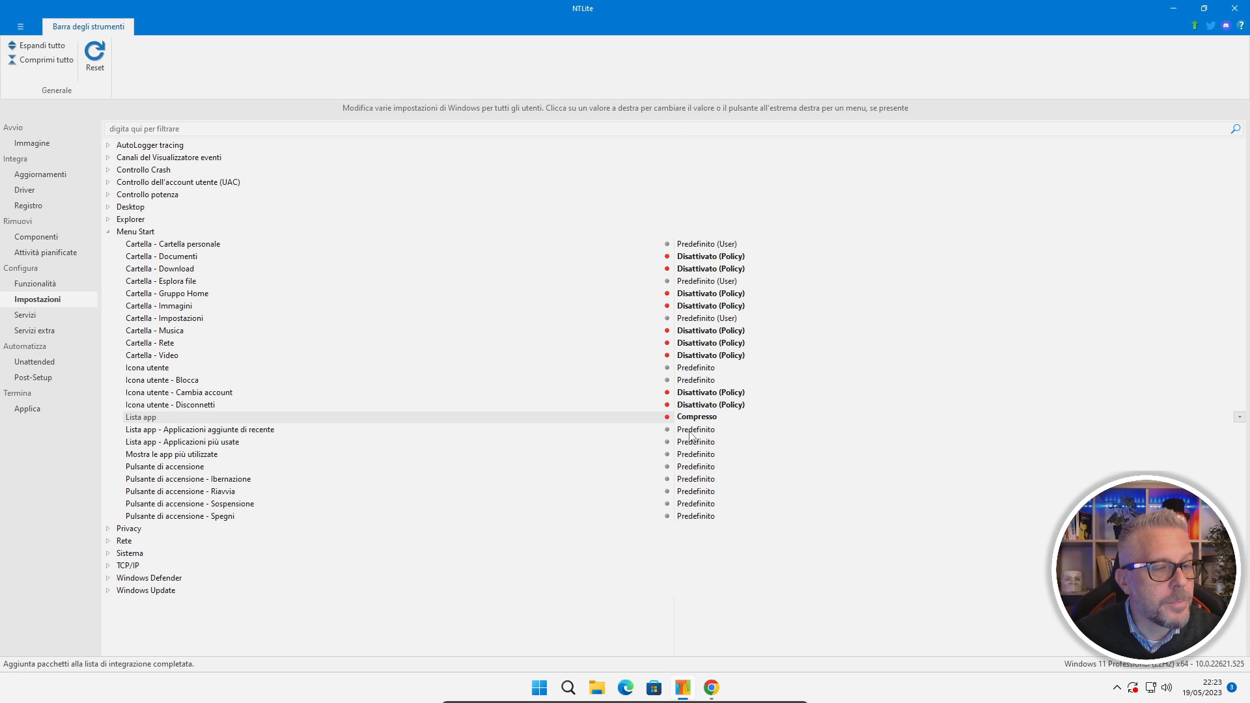
Set Applicazioni aggiunte di recente, Applicazioni più usate and Pulsante di accensione - Ibernazione to Disattivato (Policy), and Mostra le app più utilizzate to Disattivato.
left_click(690, 431)
left_click(684, 444)
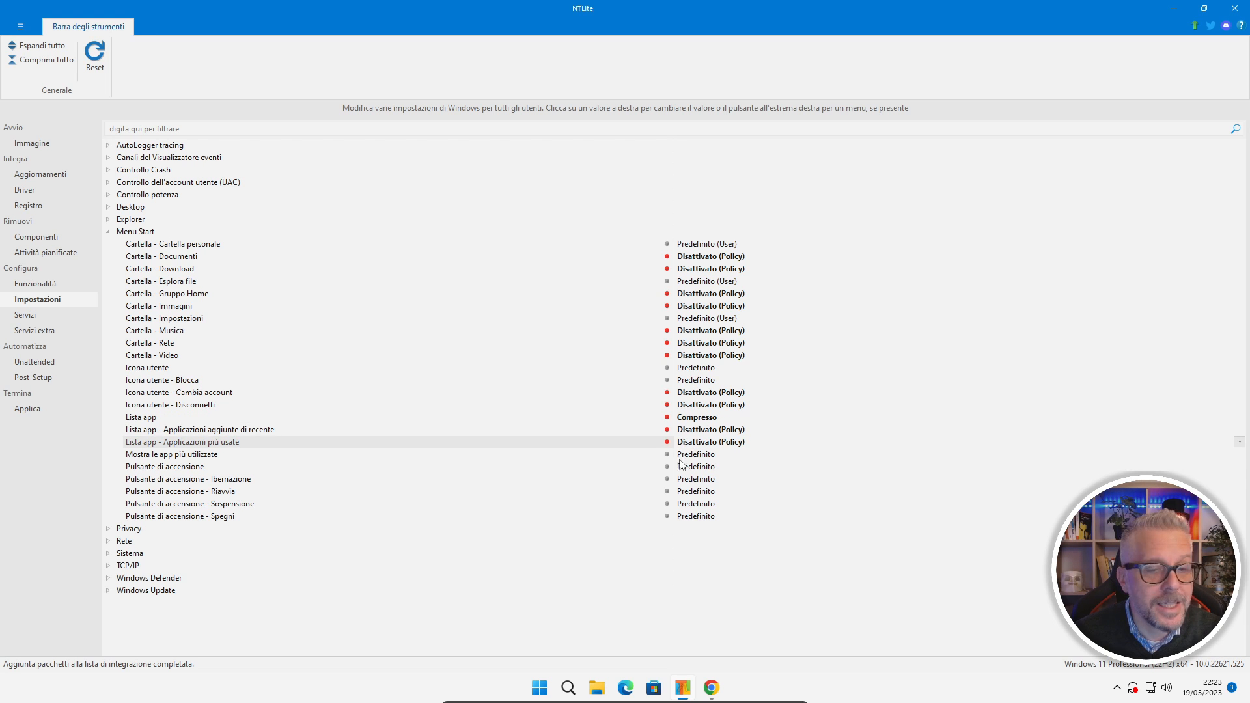
left_click(685, 455)
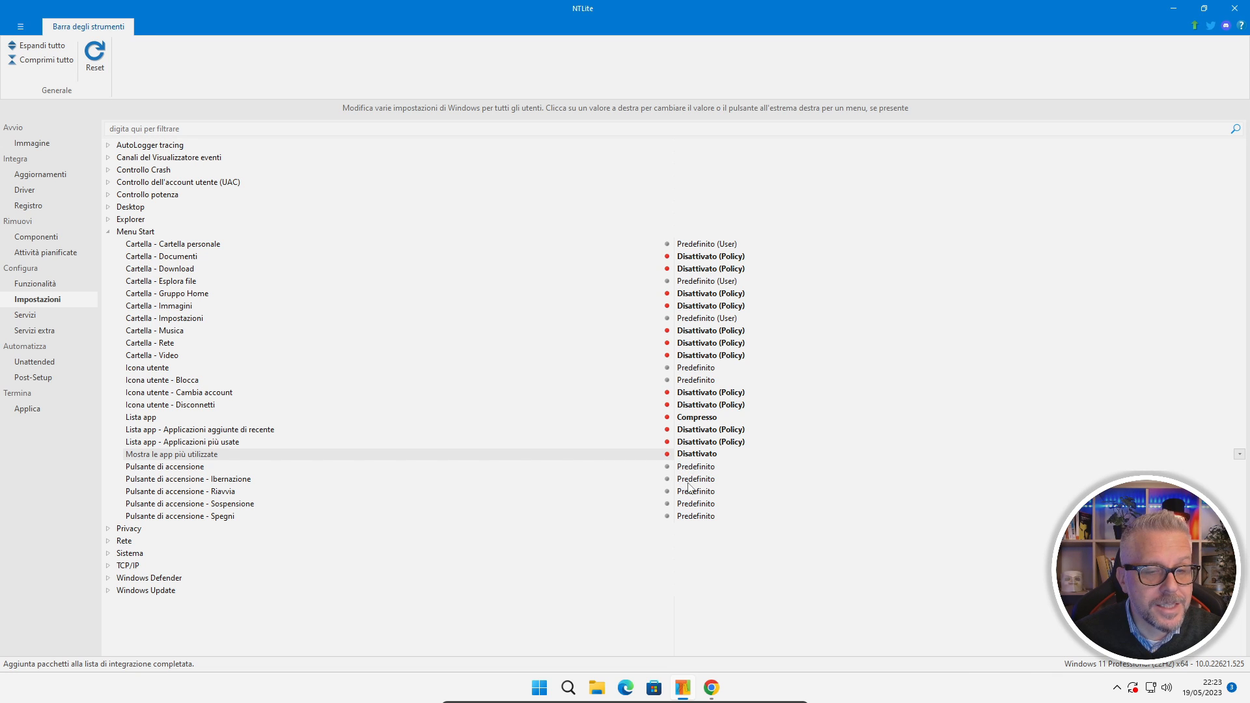
left_click(689, 481)
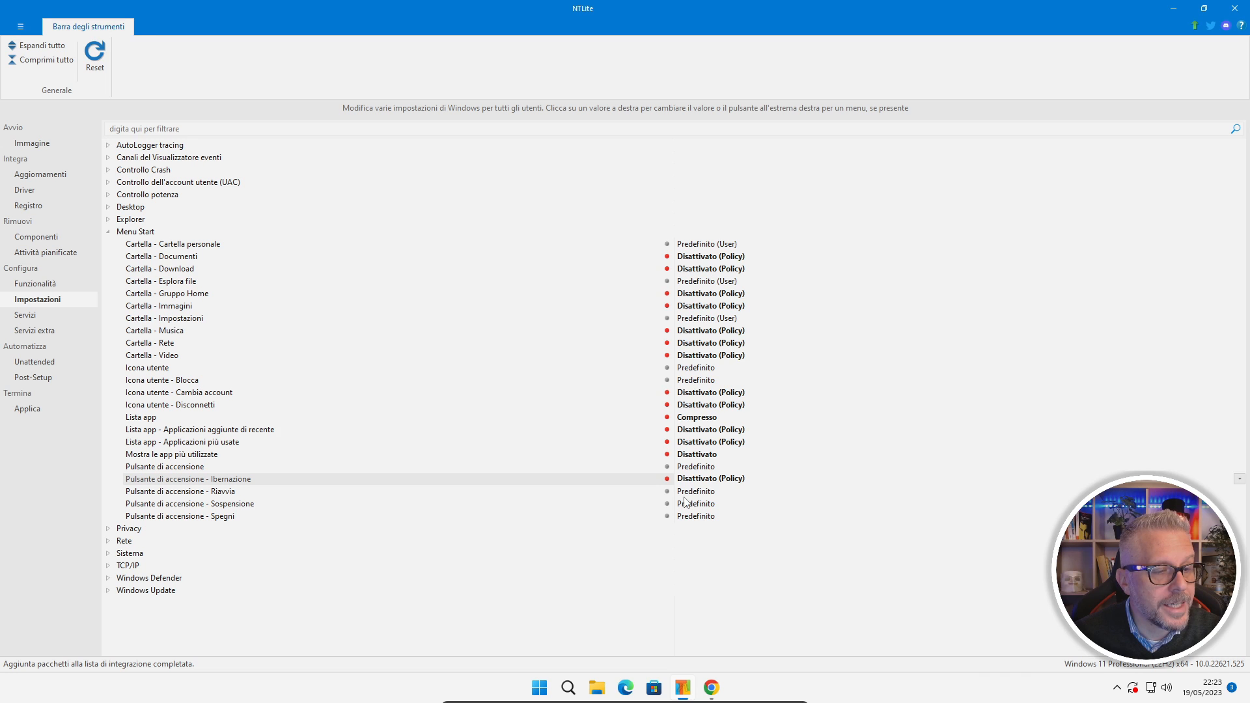
Set Pulsante di accensione - Sospensione to Disattivato (Policy) and collapse the Menu Start category.
left_click(689, 506)
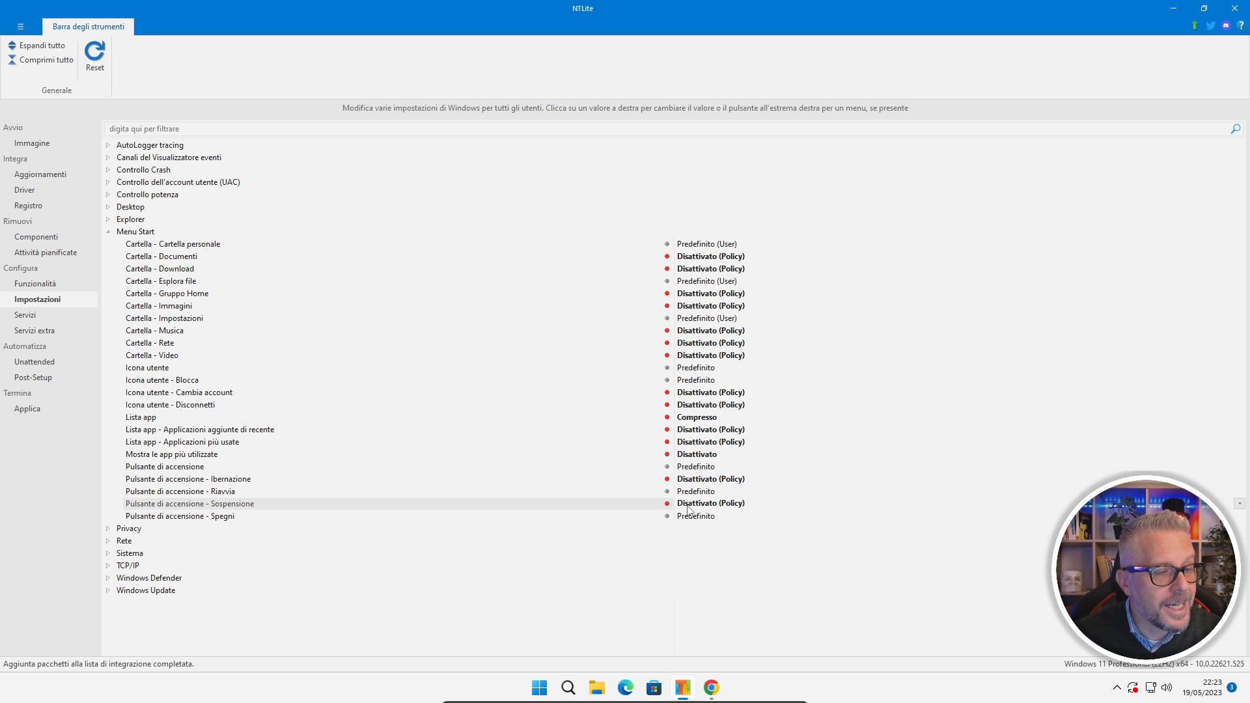
left_click(109, 233)
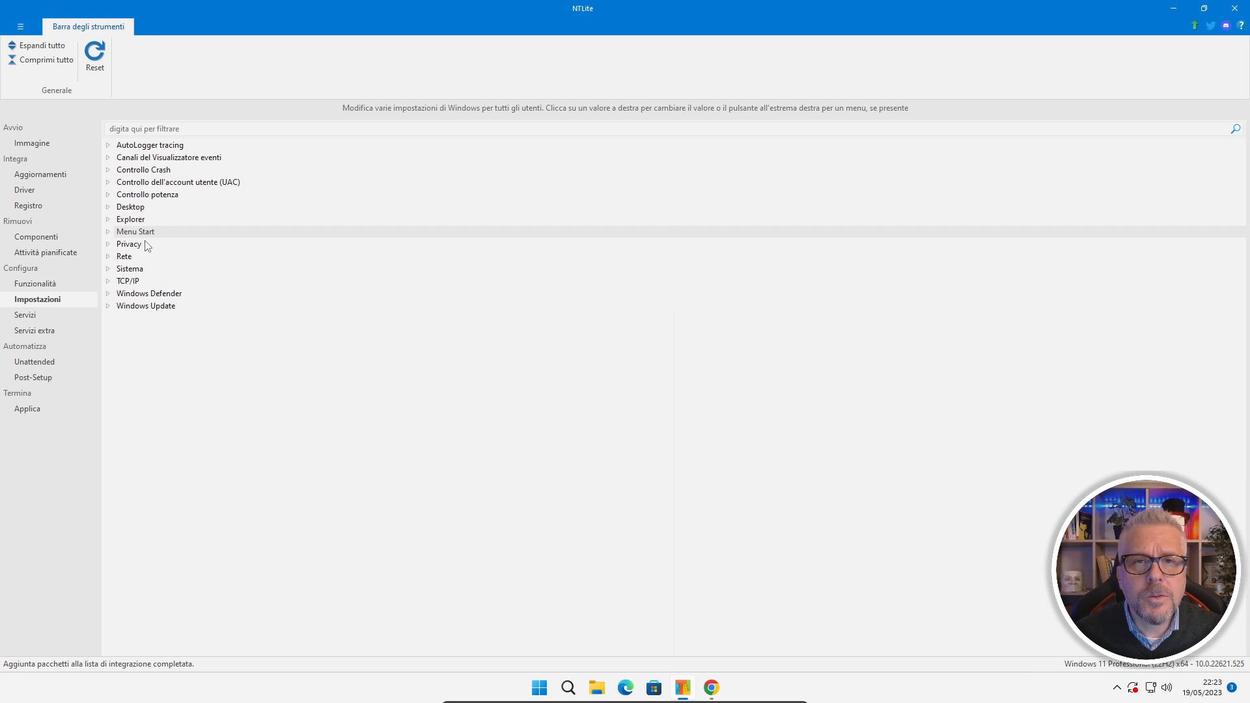
Under Privacy, set Cortana, its Consigli di attività quando si cambia dispositivo entry and its Utilizza la cronologia dei dispositivi registrati entry to Disattivato.
left_click(109, 245)
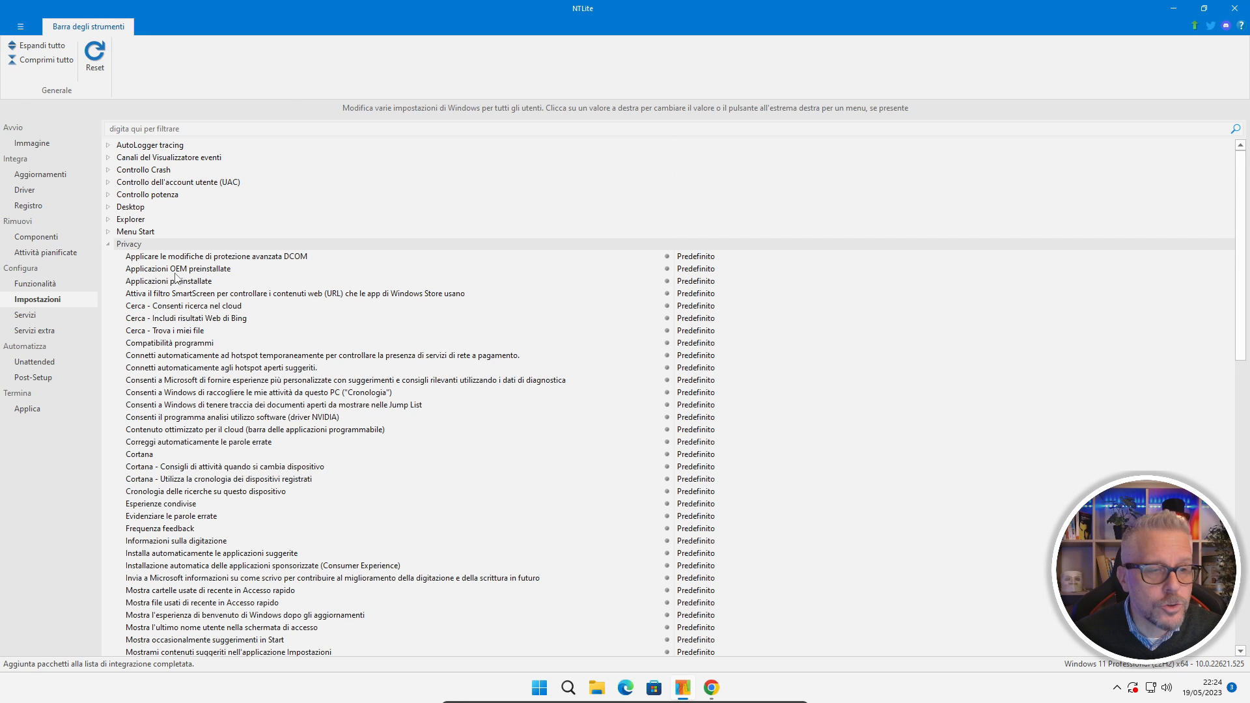
left_click(318, 458)
left_click(701, 455)
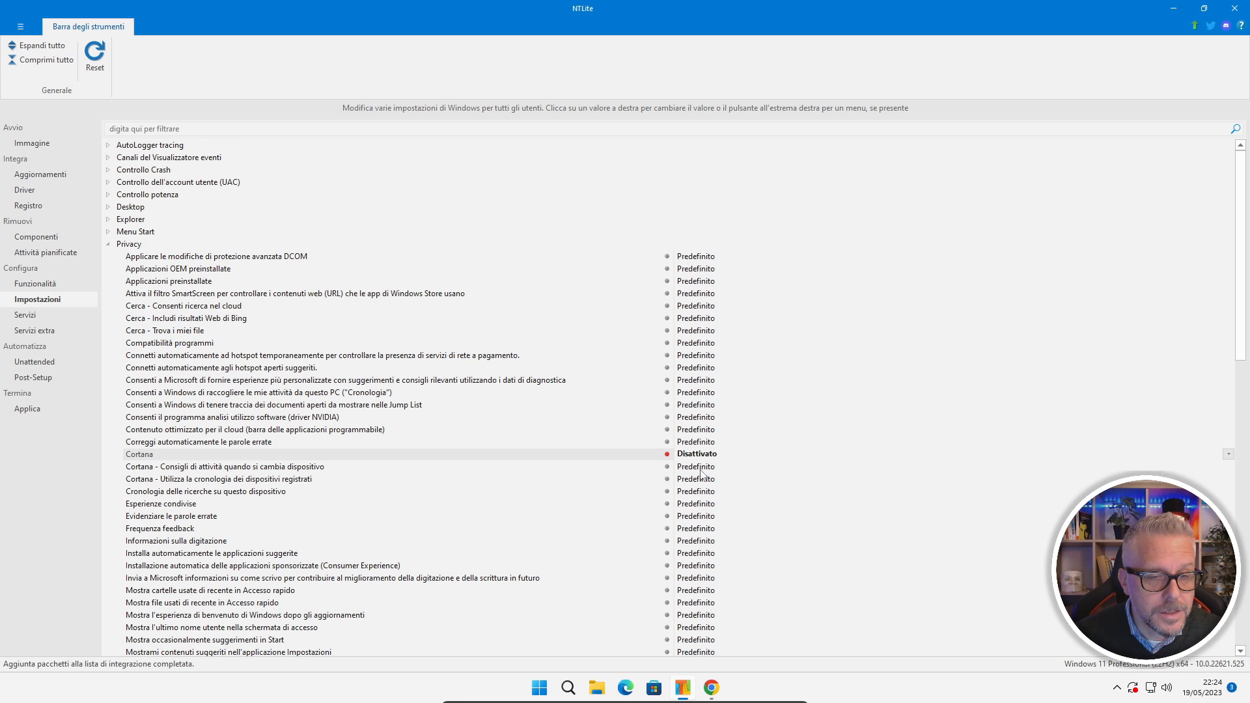
left_click(700, 475)
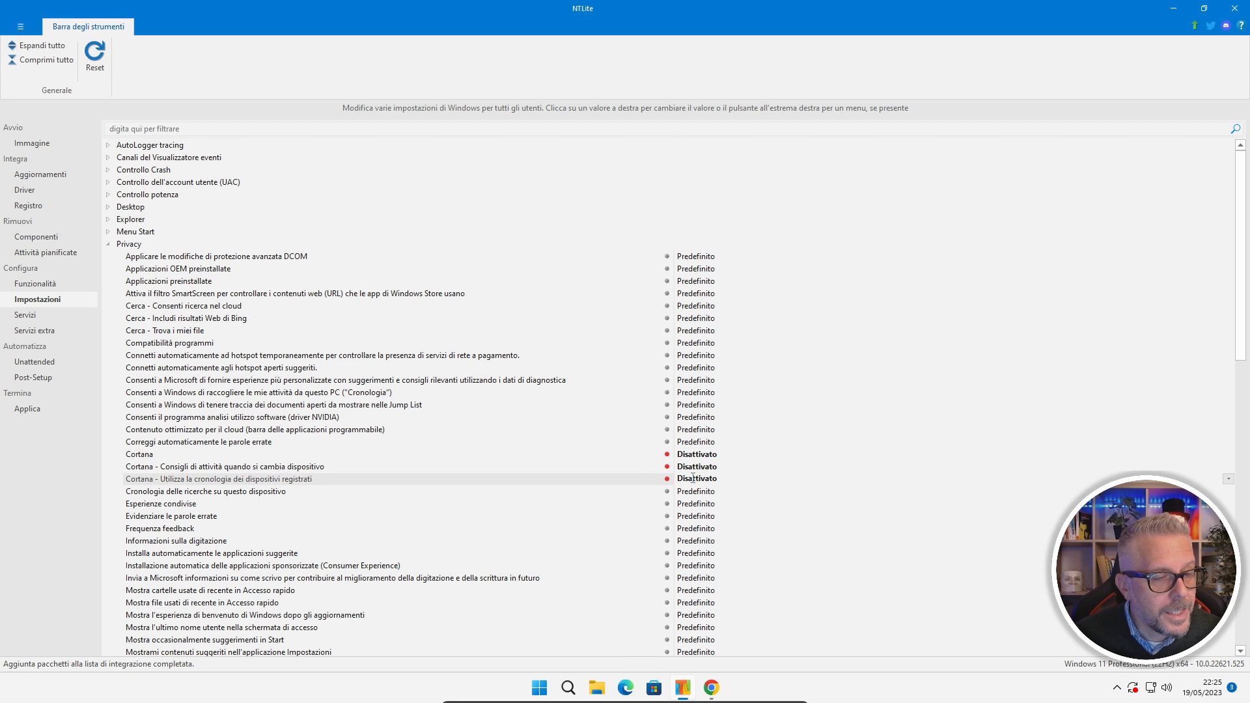
Set automatic installation of suggested and sponsored apps (Consumer Experience) and Invia a Microsoft informazioni su come scrivo to Disattivato.
left_click(689, 556)
left_click(687, 566)
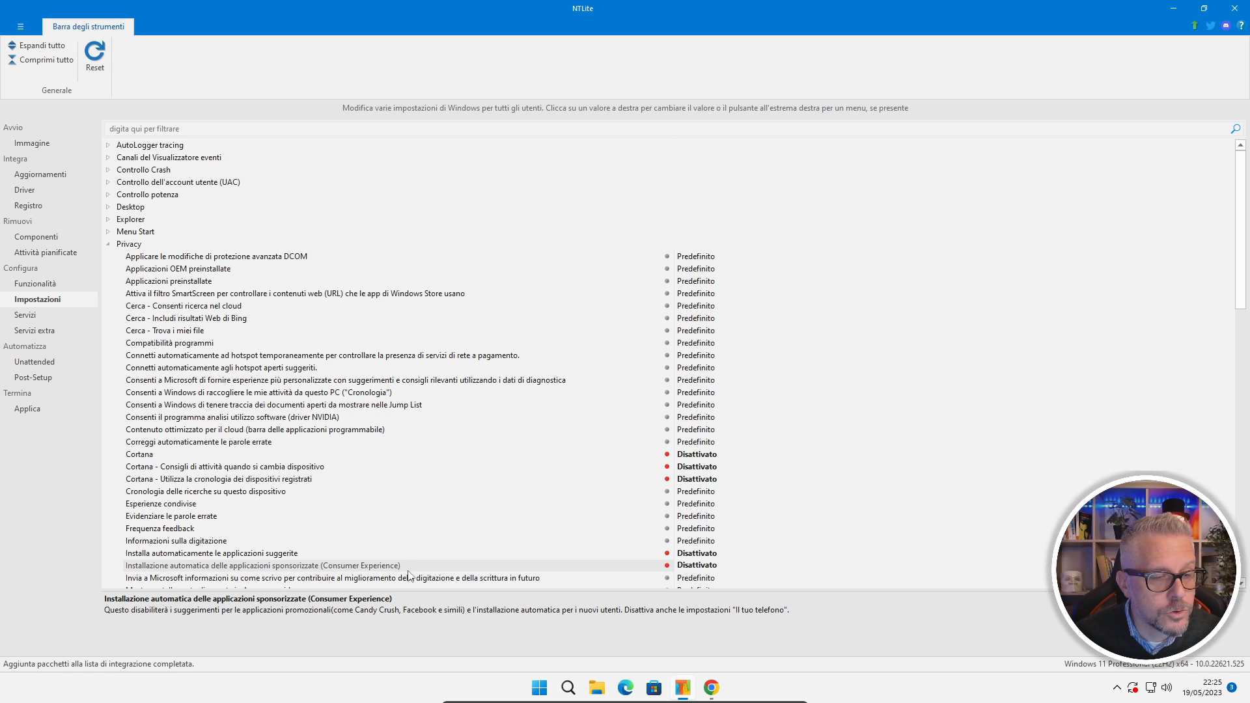
scroll(347, 525, "down", 2)
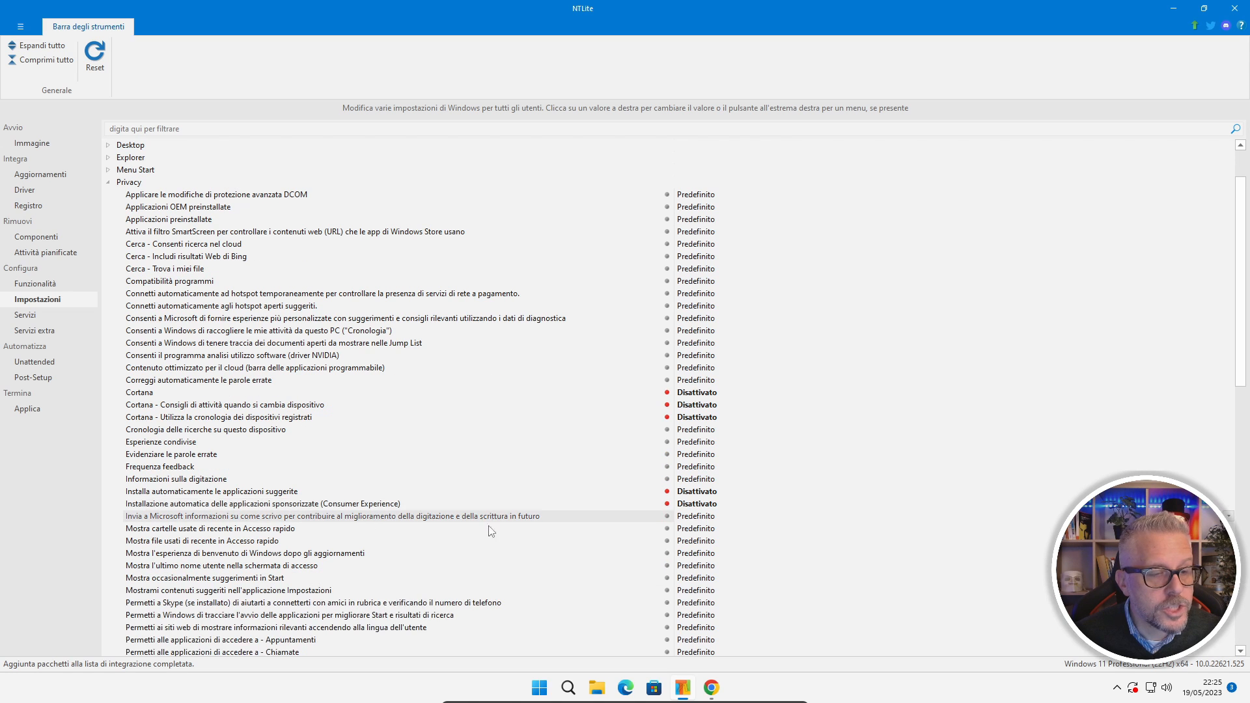
left_click(347, 518)
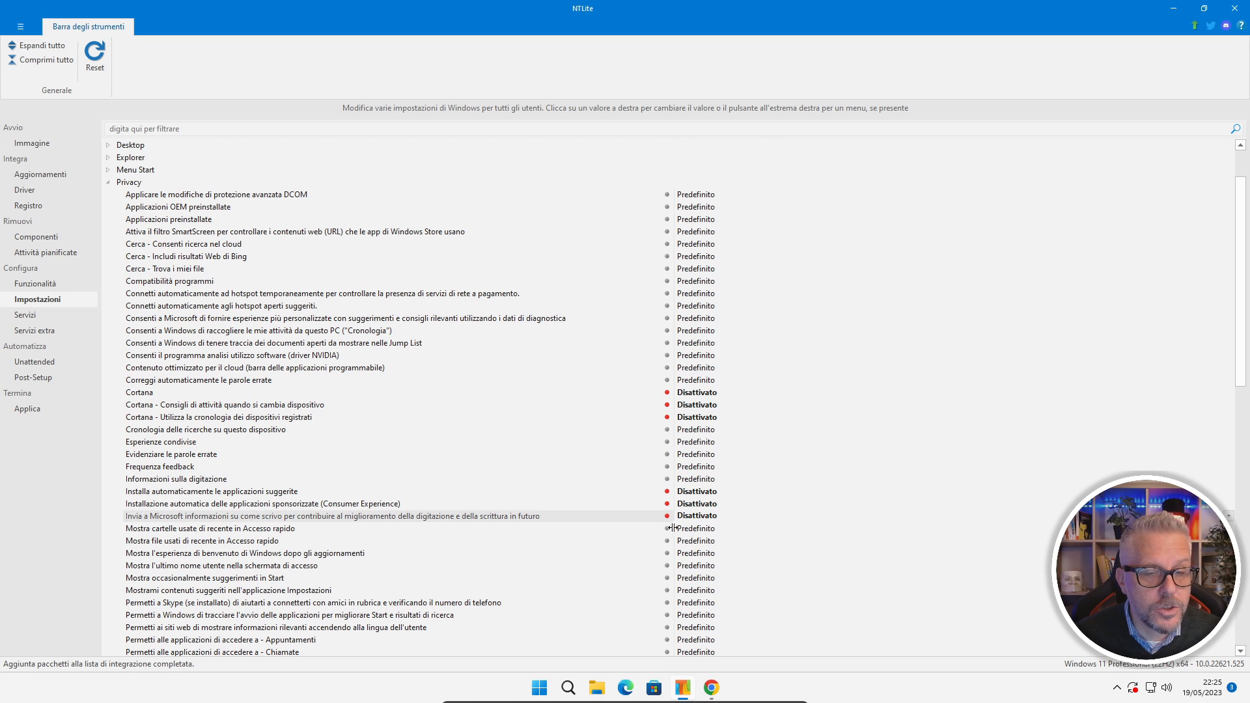
Set Permetti telemetria to Sicurezza | Disattiva and Pulsante Cortana in area di notifica to Disattivato in the Privacy settings.
scroll(446, 552, "down", 5)
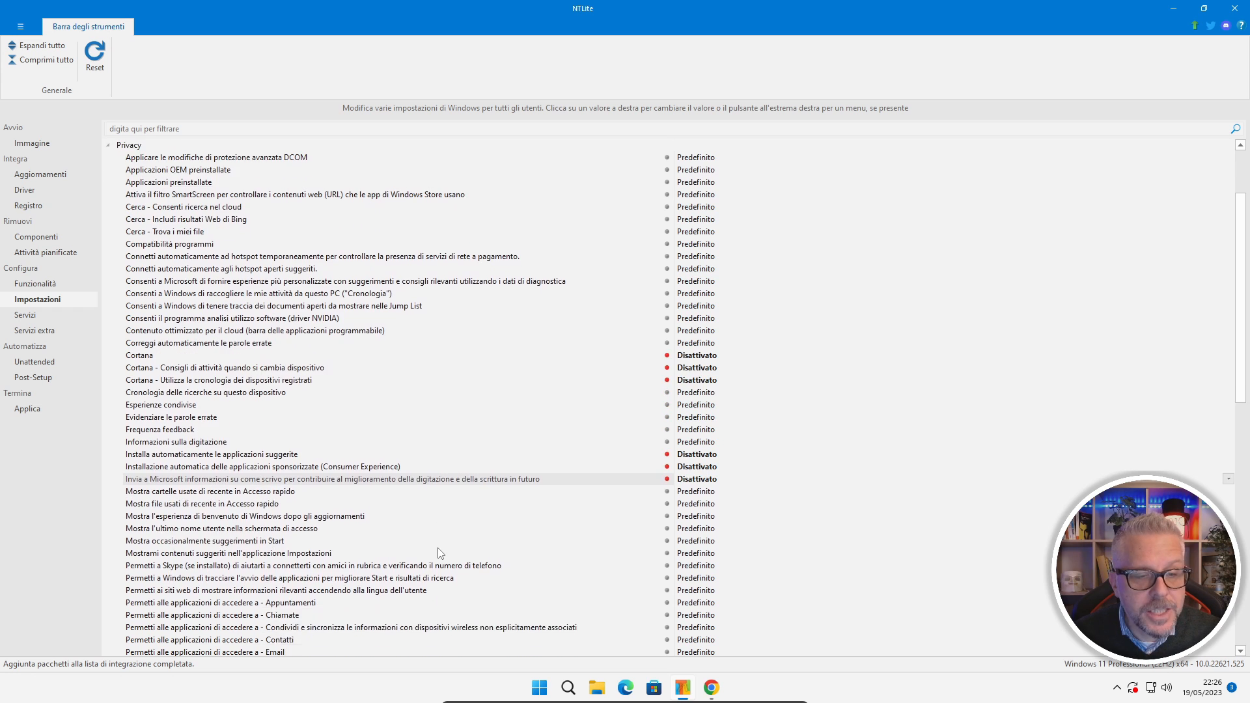
scroll(451, 553, "down", 2)
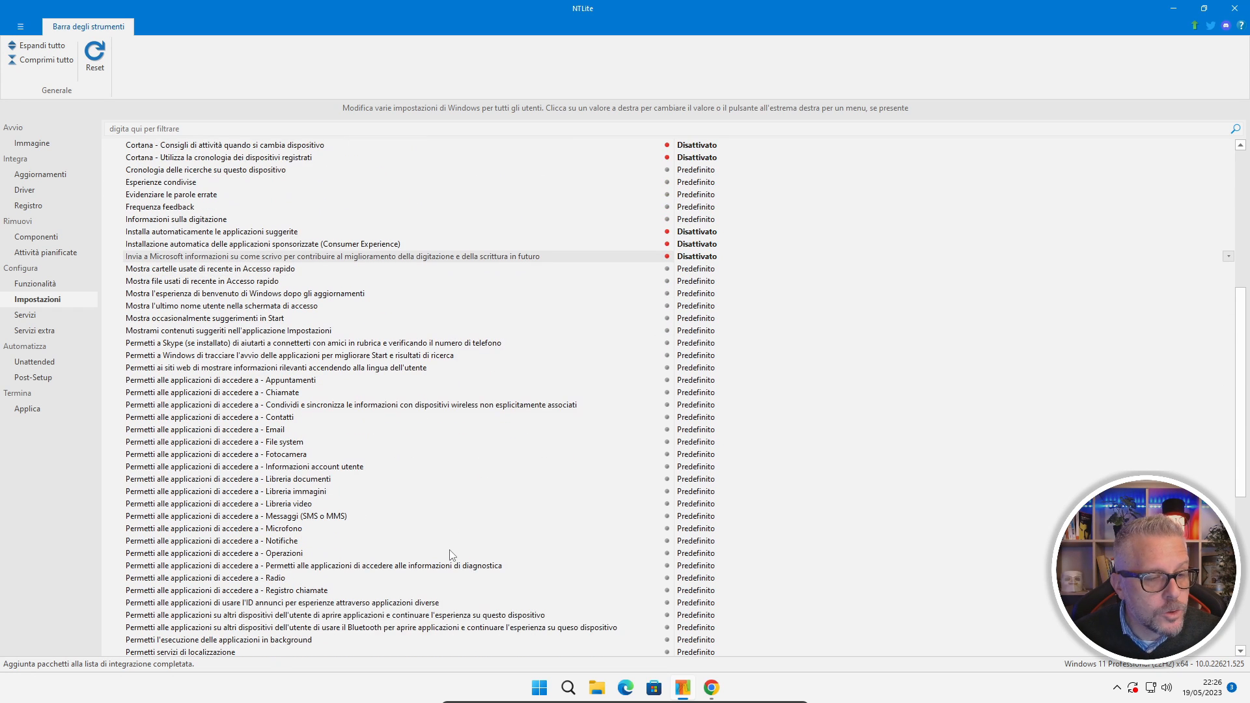
scroll(452, 554, "down", 1)
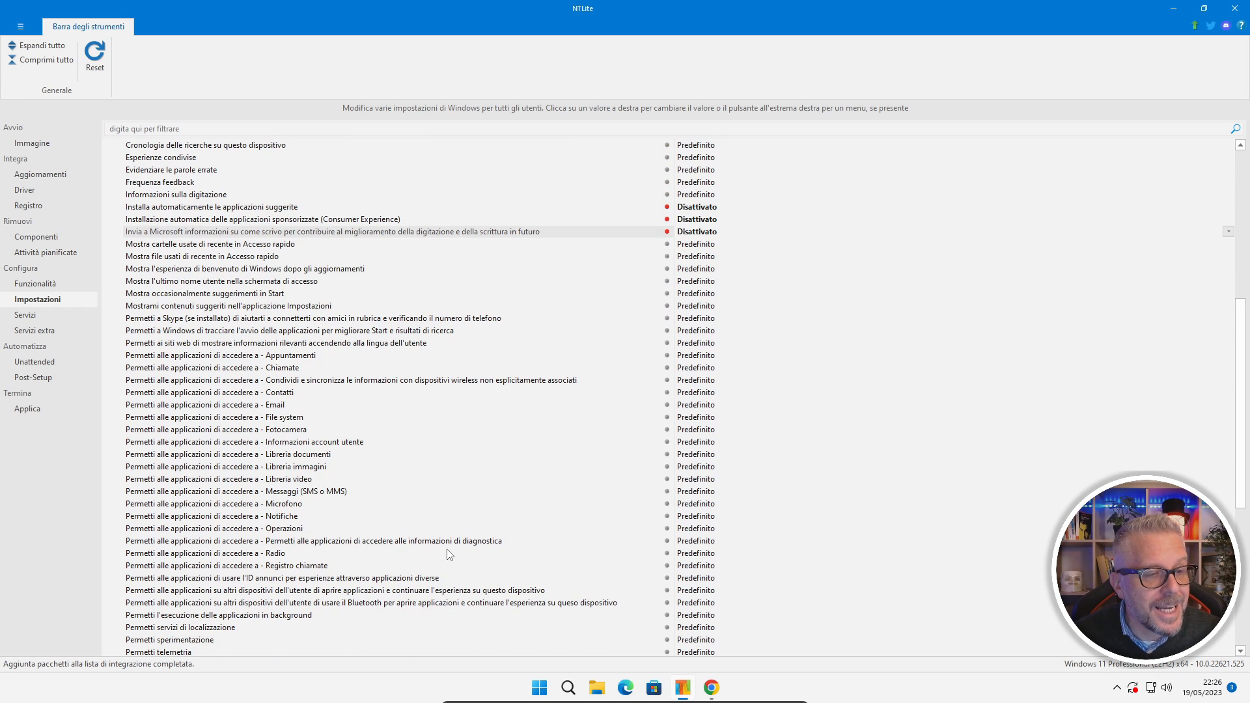
scroll(445, 554, "down", 10)
left_click(704, 268)
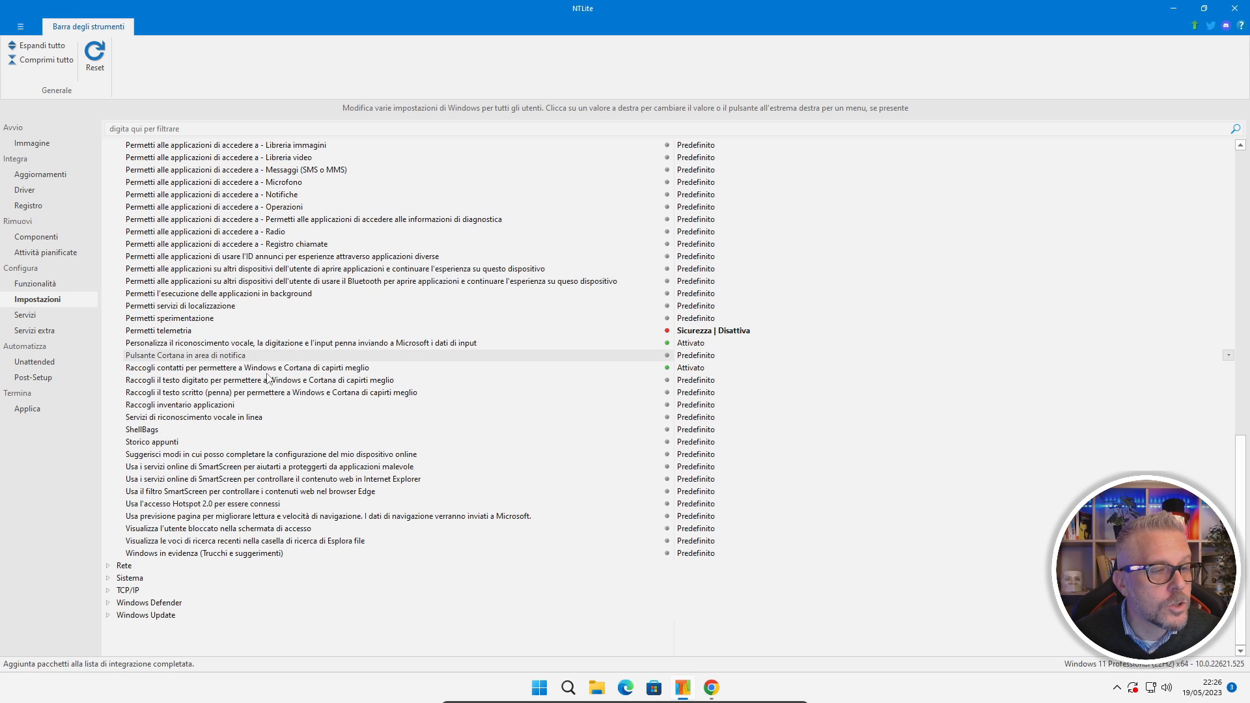
left_click(696, 356)
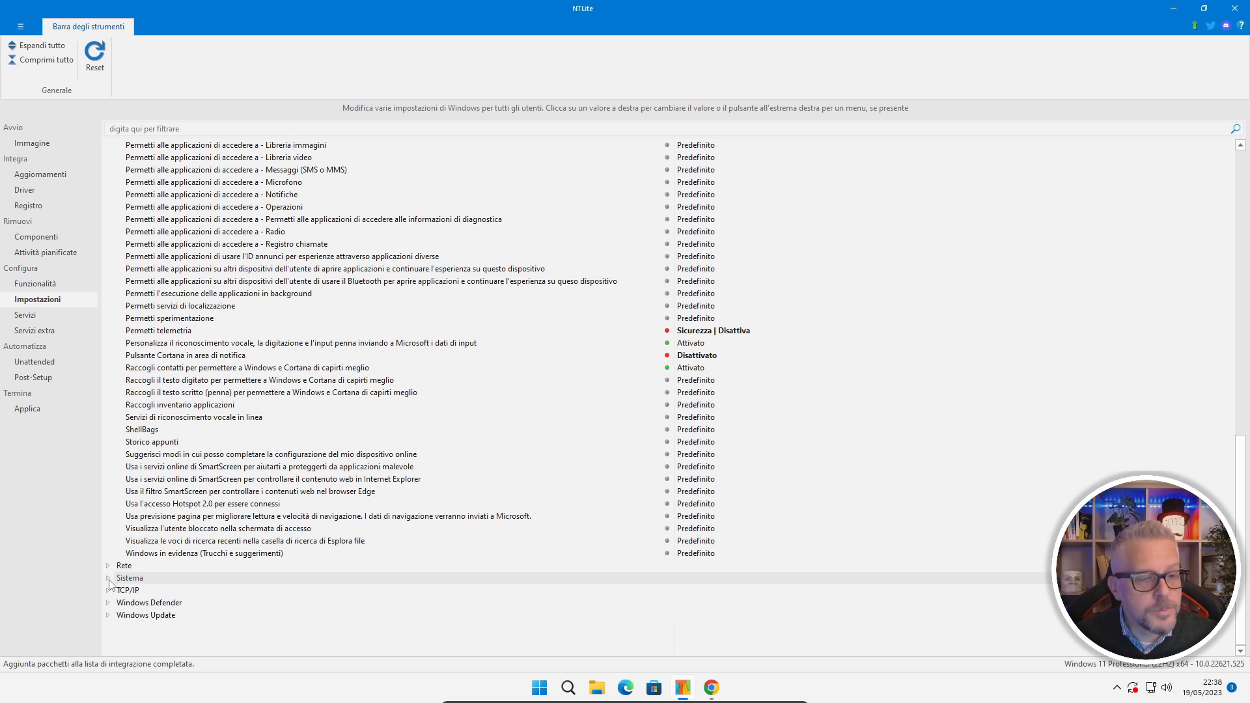
Under Sistema, set Account Microsoft to Gli utenti non possono aggiungere o accedere con account Microsoft.
left_click(109, 580)
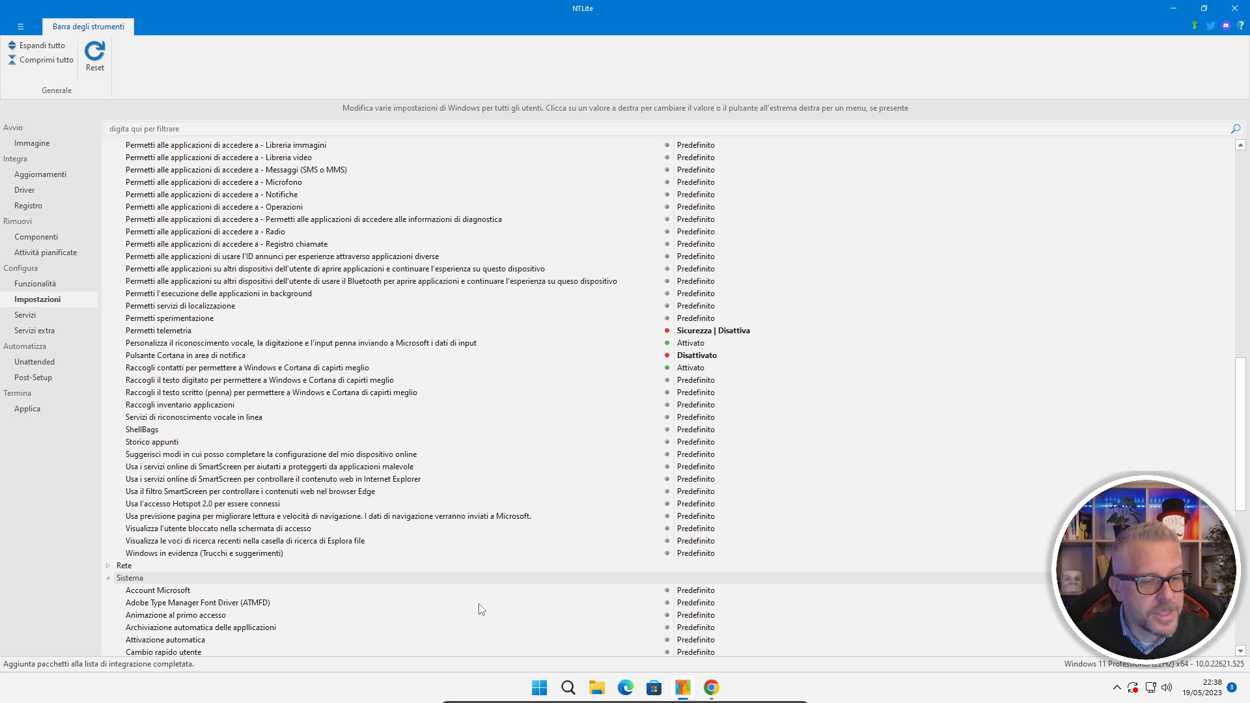
left_click(697, 591)
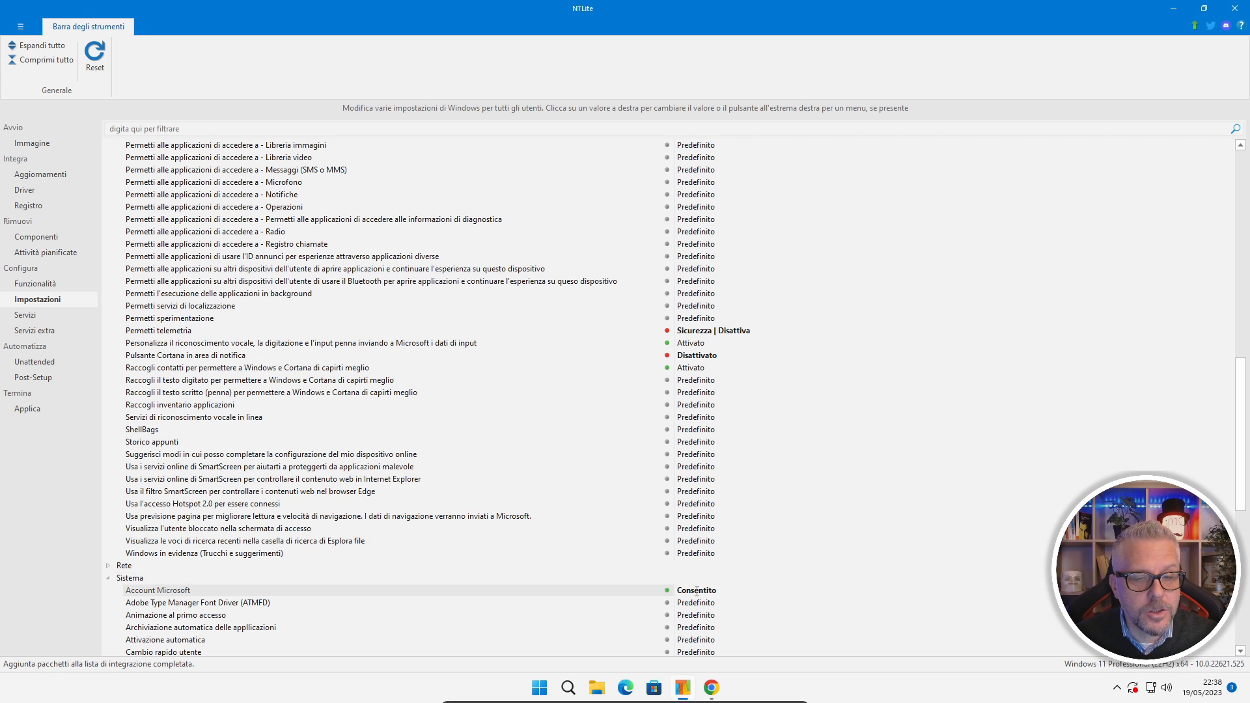
left_click(696, 591)
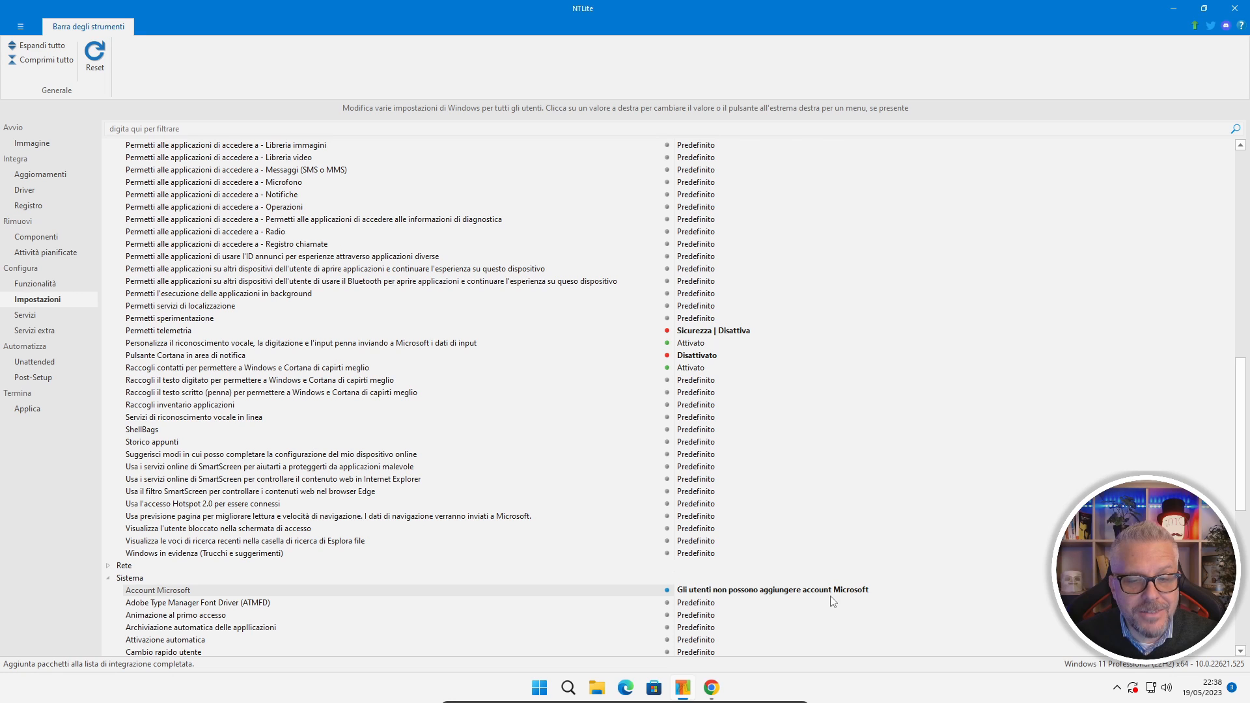
left_click(796, 590)
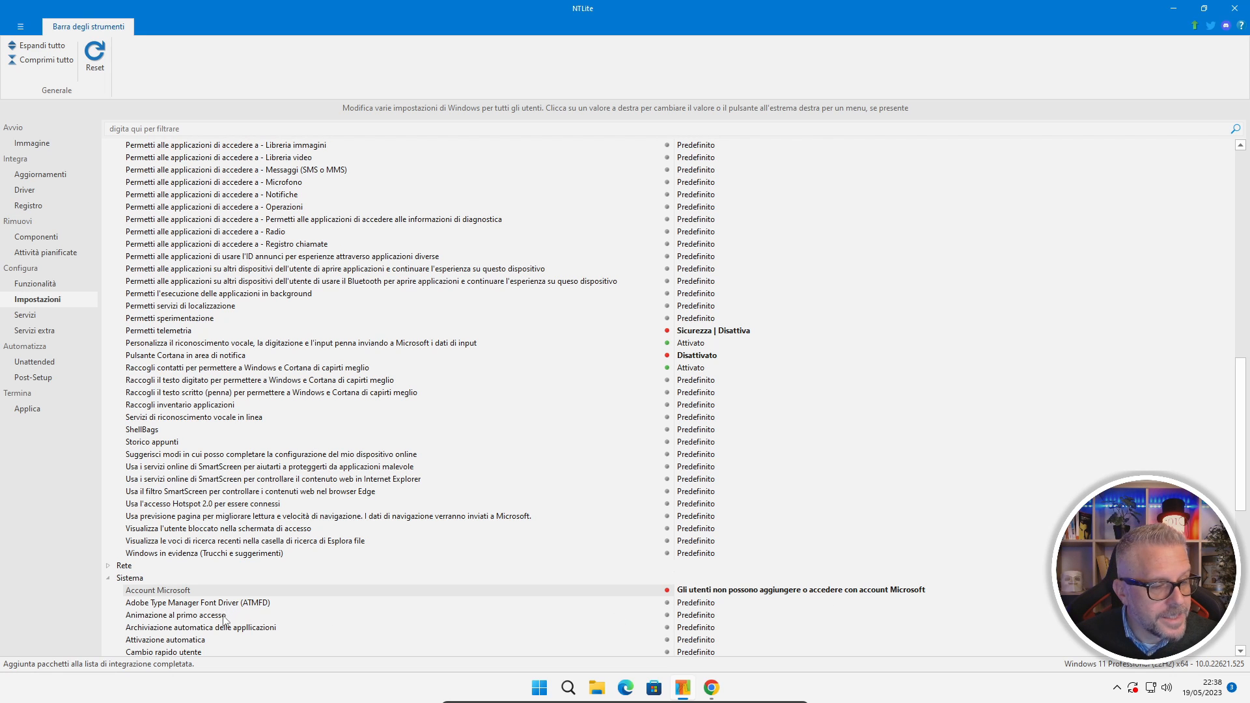
Set the Sistema entries Animazione al primo accesso and OneDrive to Disattivato.
left_click(716, 619)
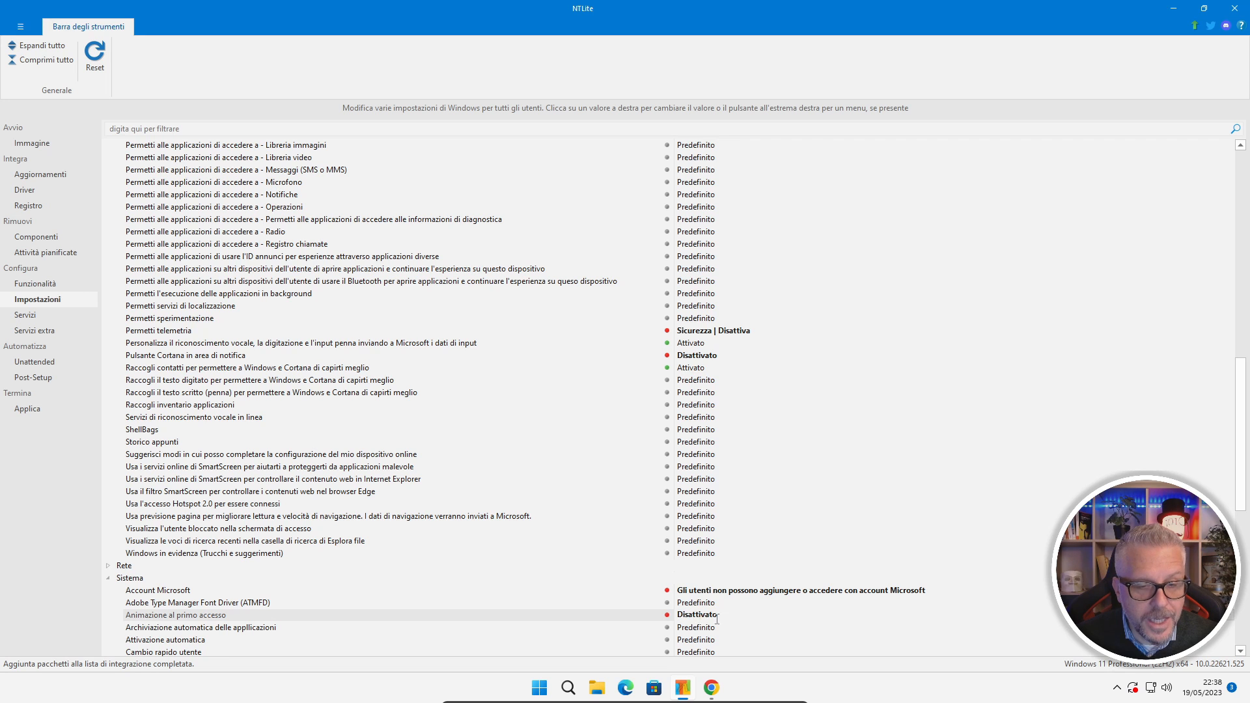
scroll(725, 618, "down", 6)
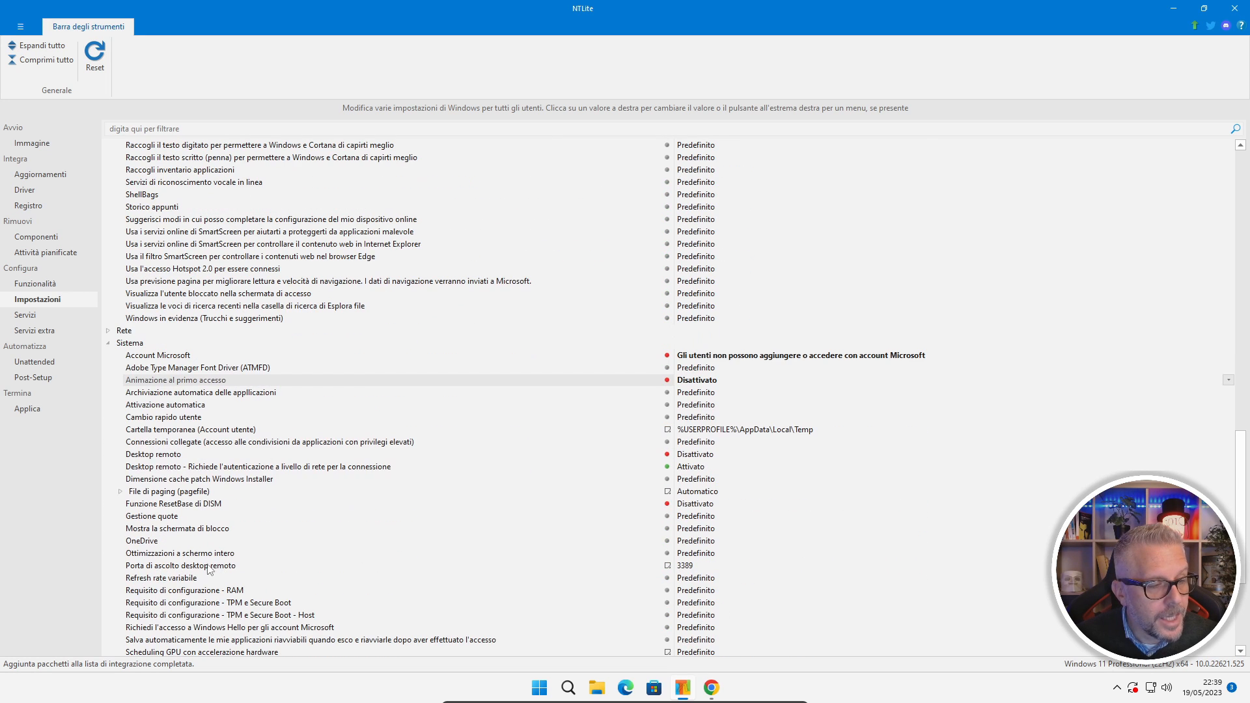
left_click(152, 542)
left_click(713, 543)
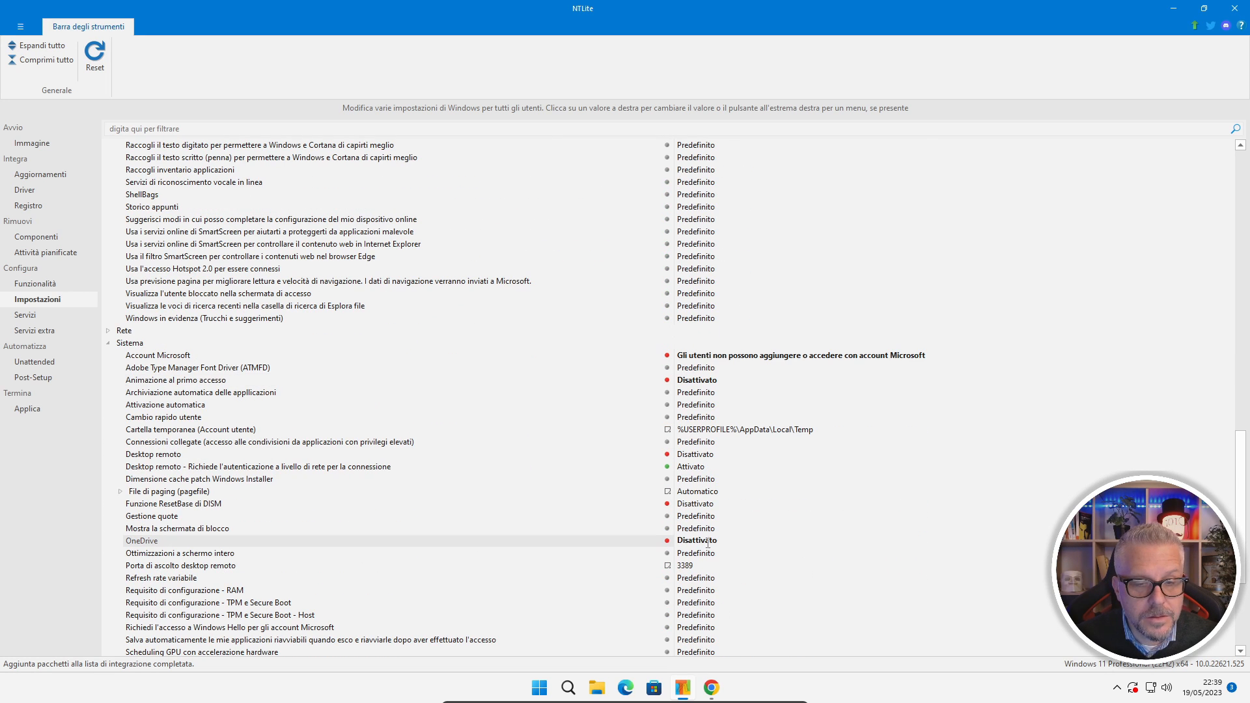
Open the Servizi settings and review the list of services that can be disabled in the YouTube video description in Chrome.
left_click(26, 316)
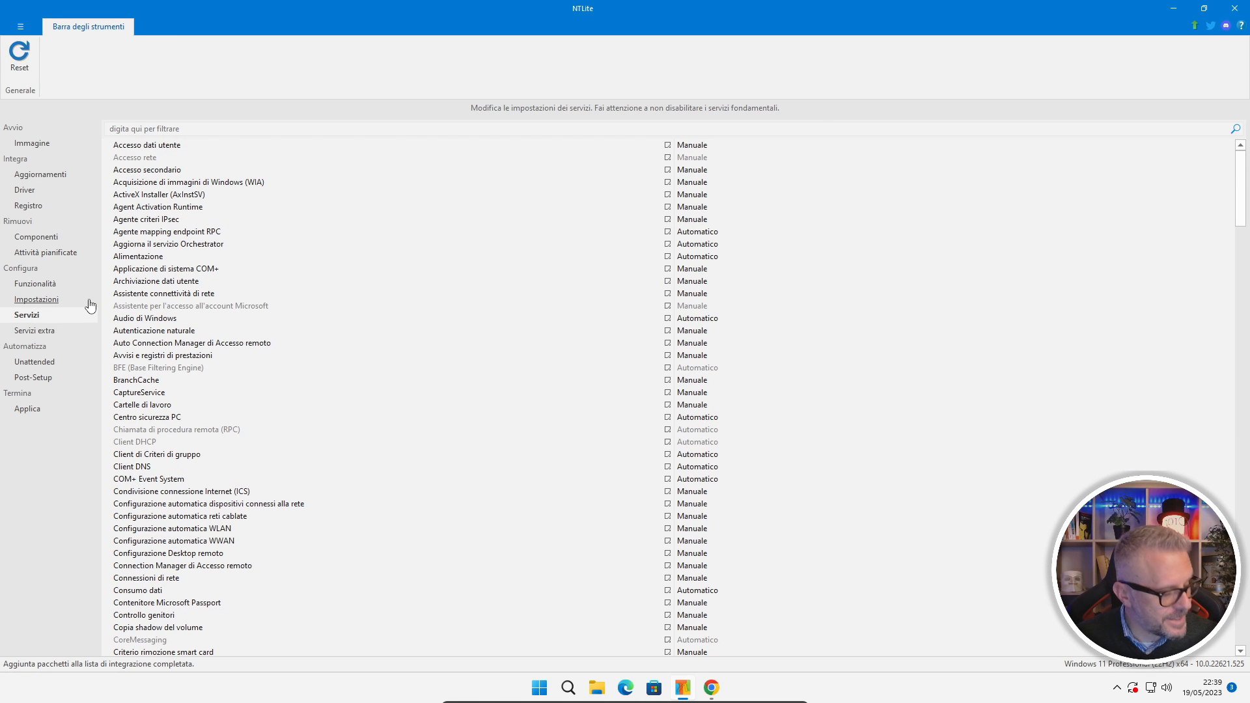
left_click(711, 687)
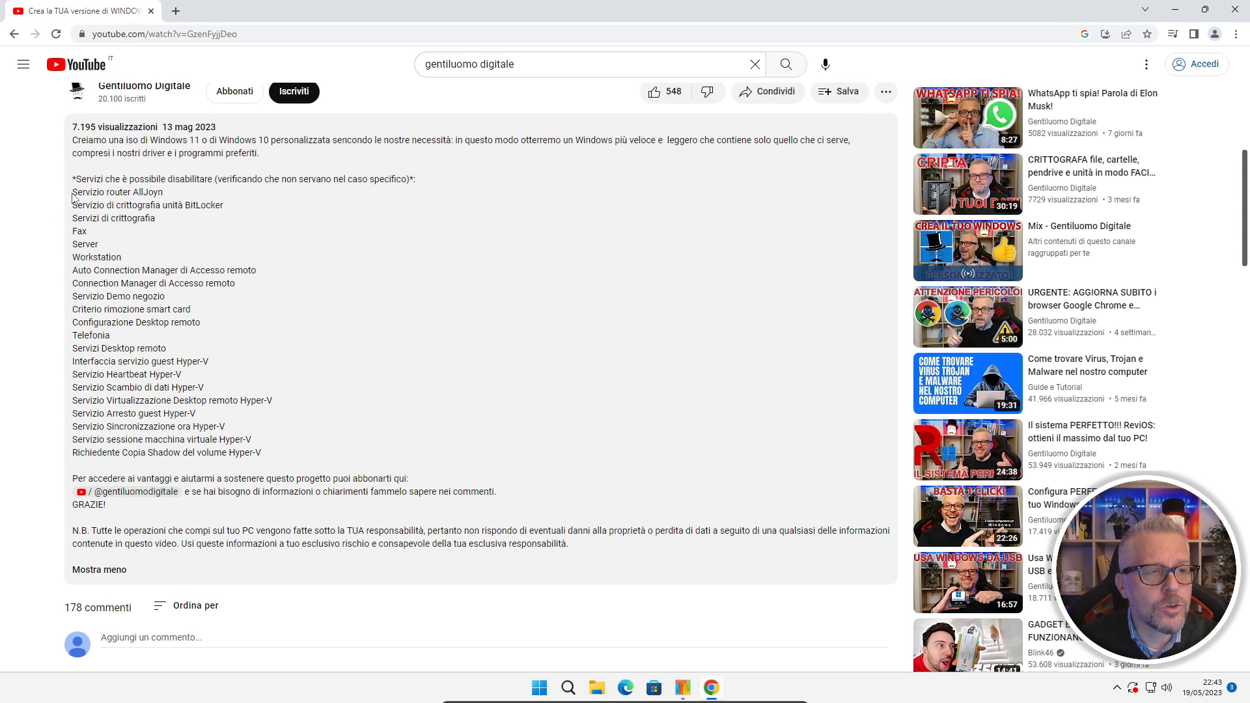
left_click_drag(76, 194, 276, 460)
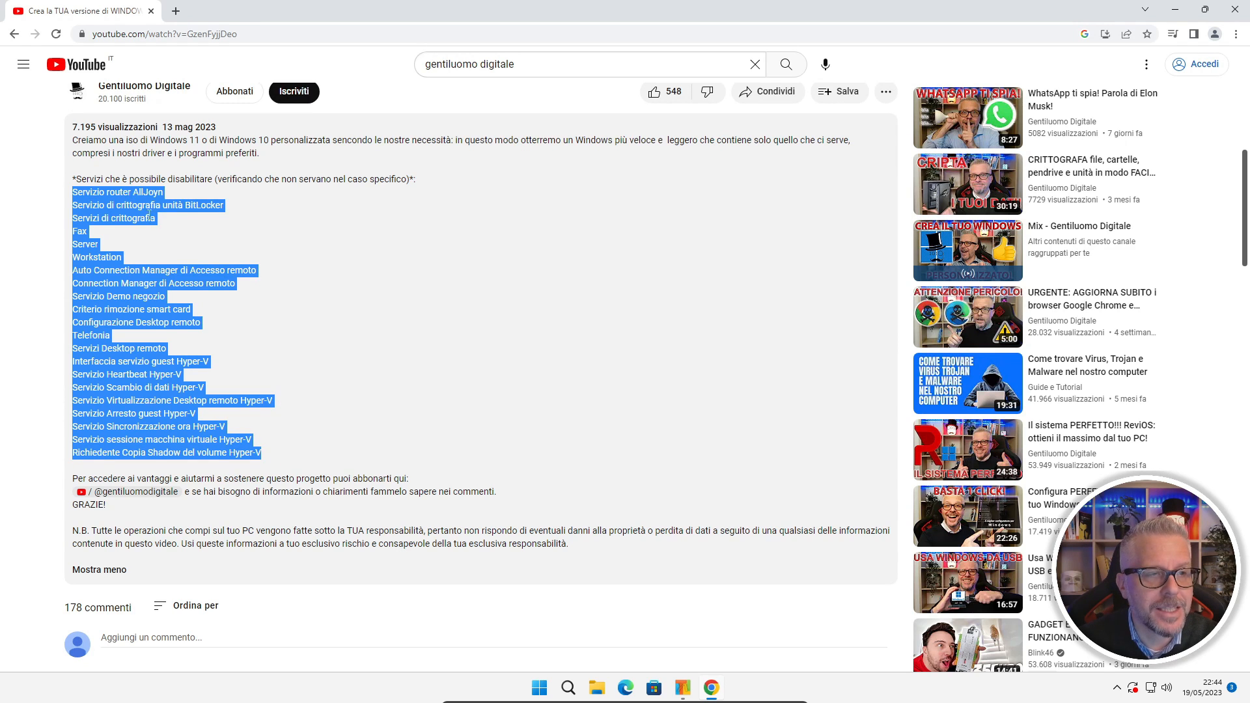
left_click(74, 194)
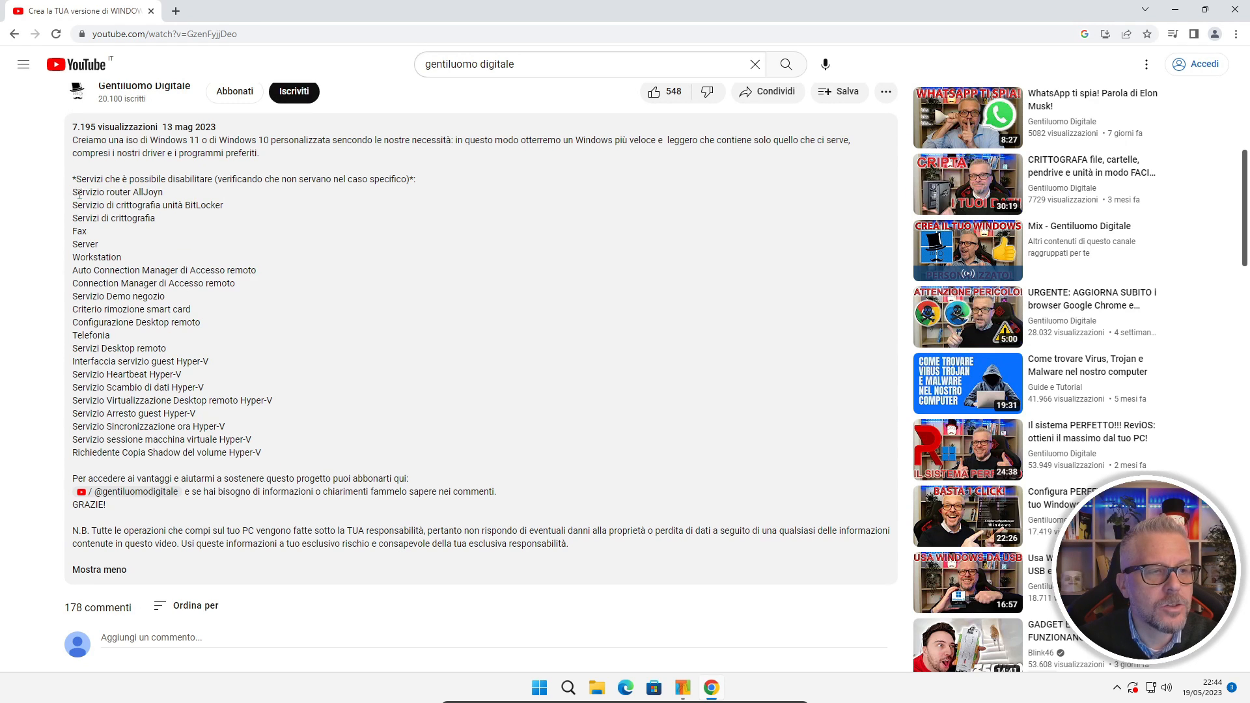
Copy "Servizio router AllJoyn" from the description, filter the services in NTLite by it and set that service to Disattivato.
left_click_drag(73, 193, 163, 194)
right_click(147, 193)
left_click(186, 206)
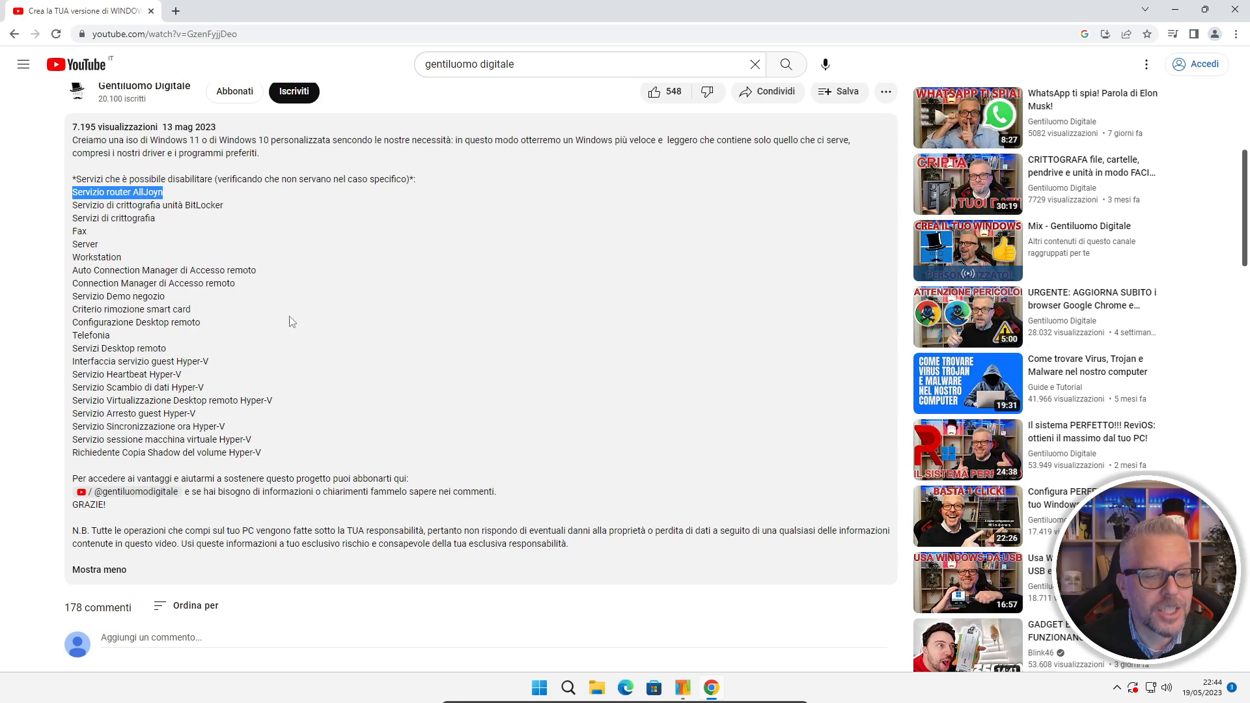
left_click(683, 687)
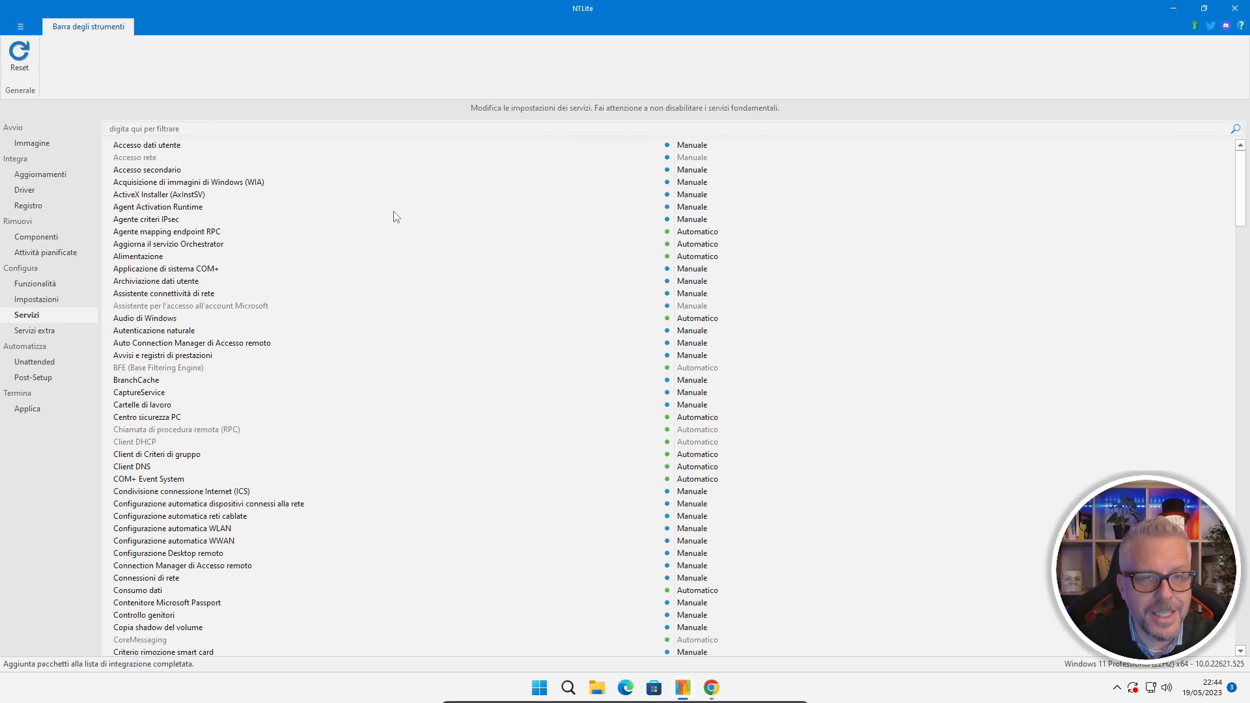
left_click(196, 131)
right_click(171, 129)
left_click(189, 186)
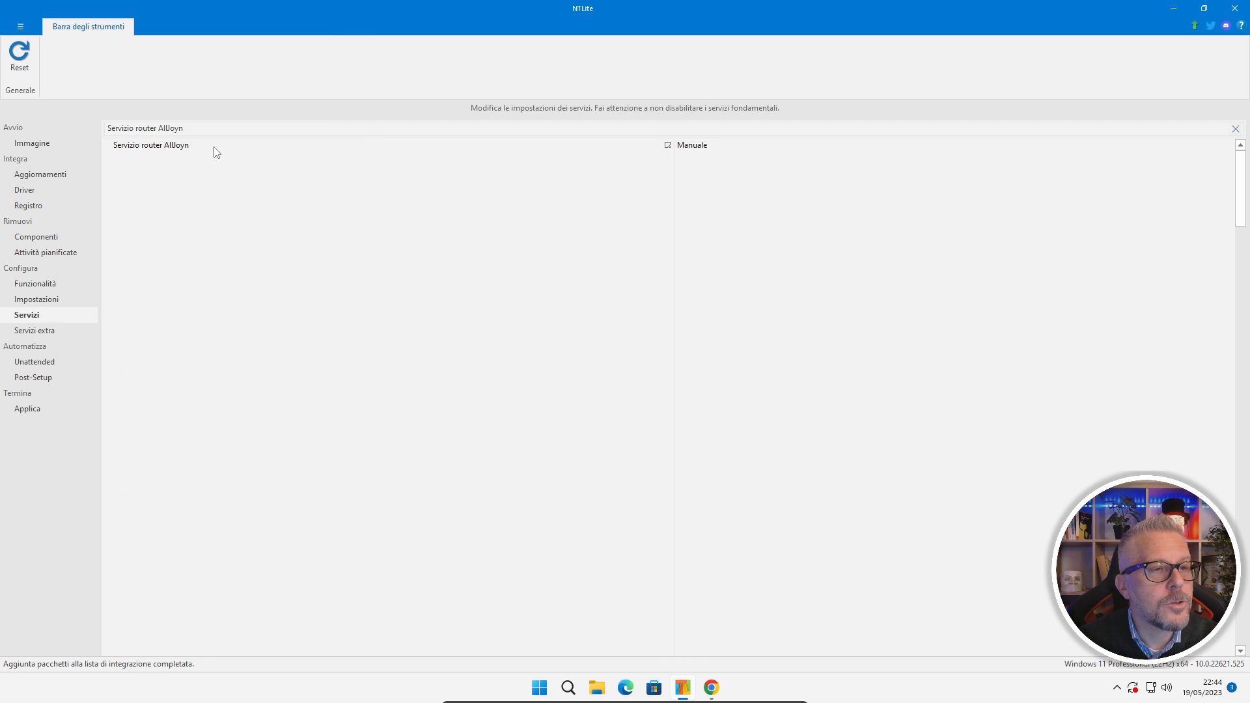
left_click(691, 144)
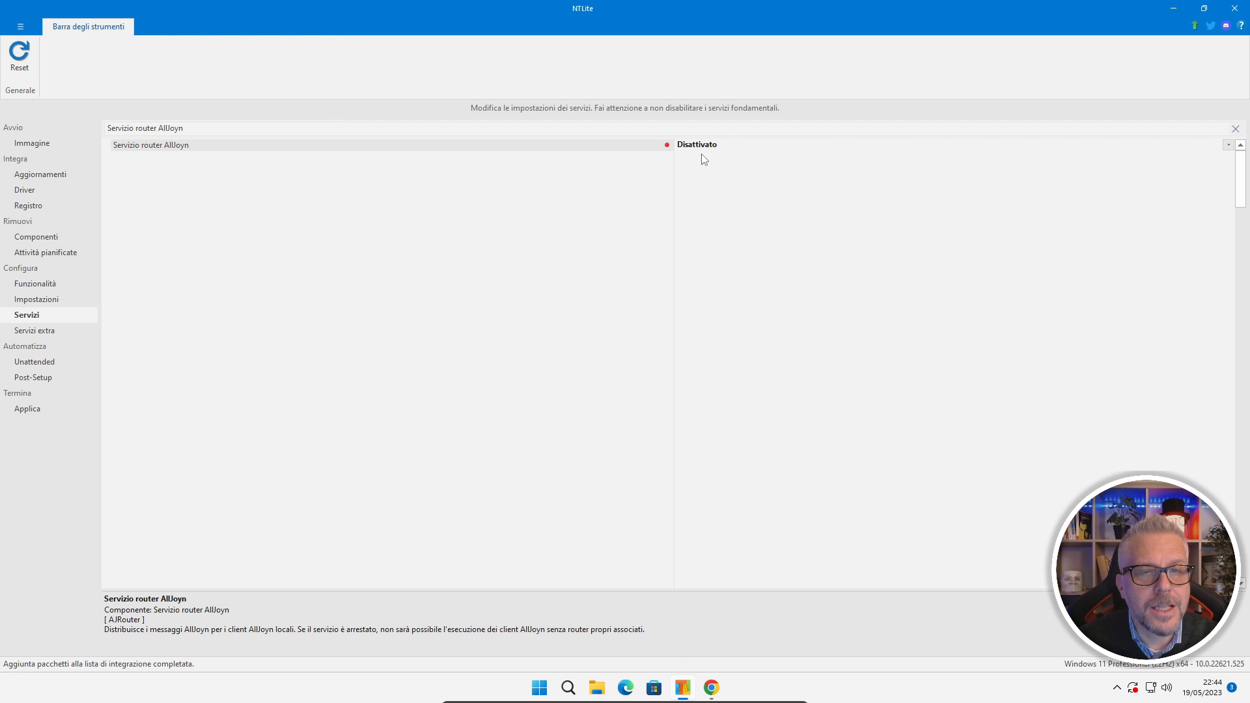
Copy "crittografia" from the list in Chrome, filter the NTLite services by it and disable the first matching encryption service.
left_click(713, 696)
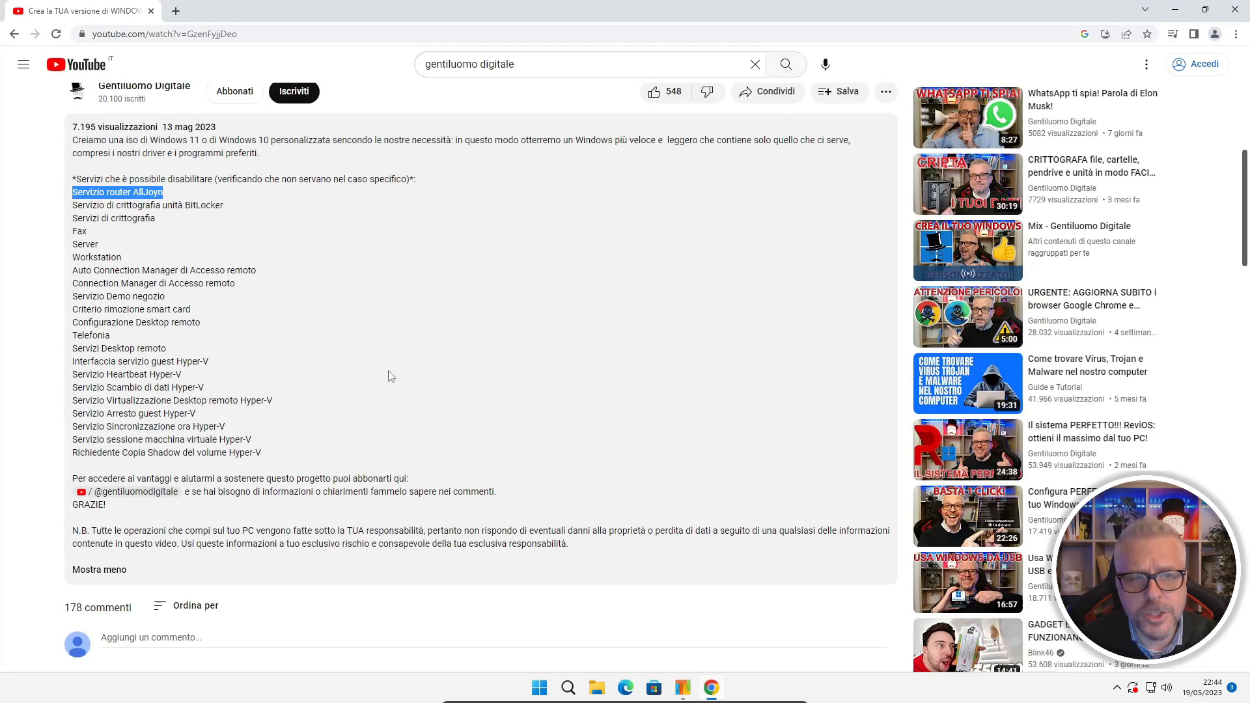
double_click(154, 206)
right_click(154, 206)
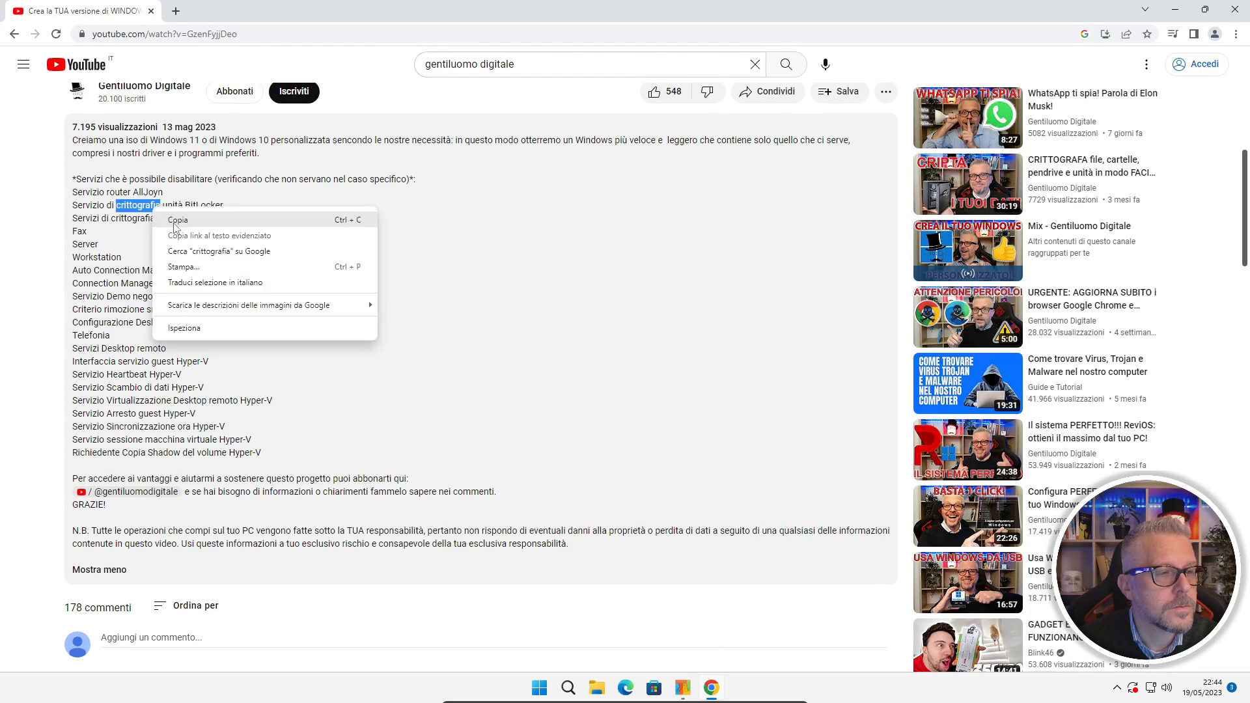
left_click(177, 220)
left_click(682, 688)
left_click_drag(190, 128, 105, 128)
key("ctrl+v")
left_click(699, 147)
Set the Server service to Disattivato and filter the services by "workstat".
left_click_drag(190, 129, 91, 132)
type("workstat")
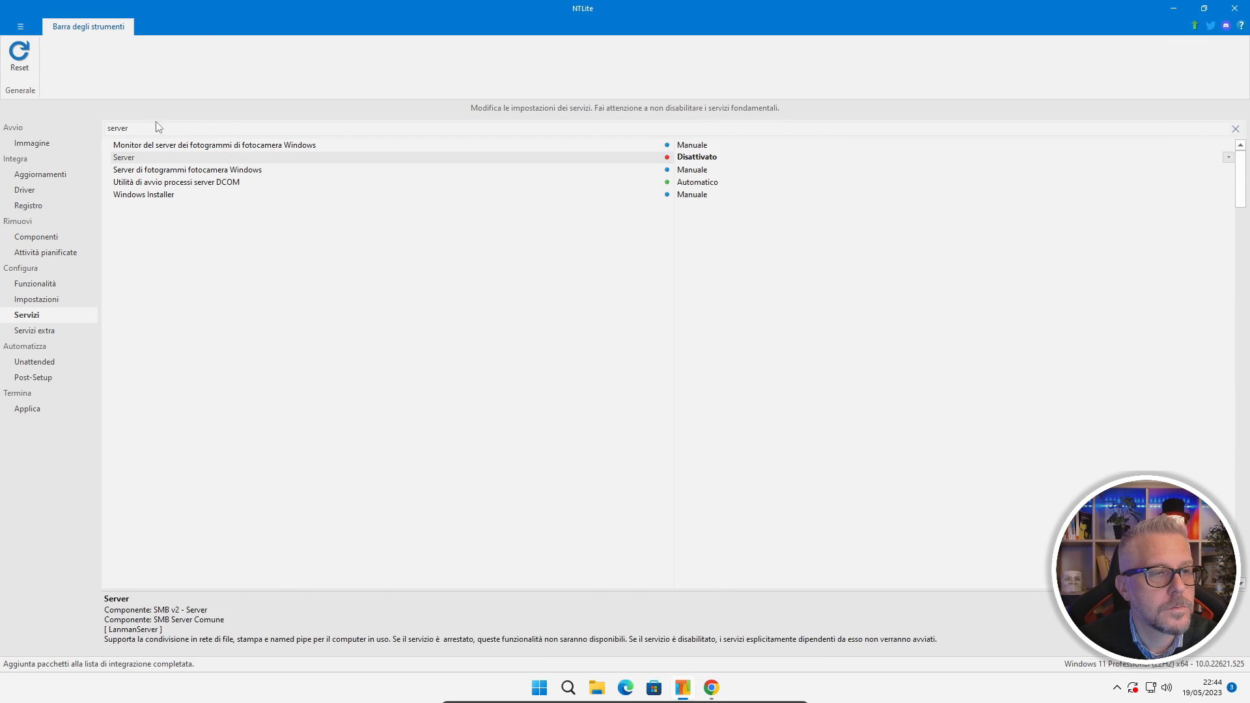
Filter the NTLite services by "Accesso remoto" copied from Chrome and set Auto Connection Manager and Connection Manager di Accesso remoto to Disattivato.
left_click(711, 688)
left_click_drag(190, 271, 257, 272)
right_click(242, 270)
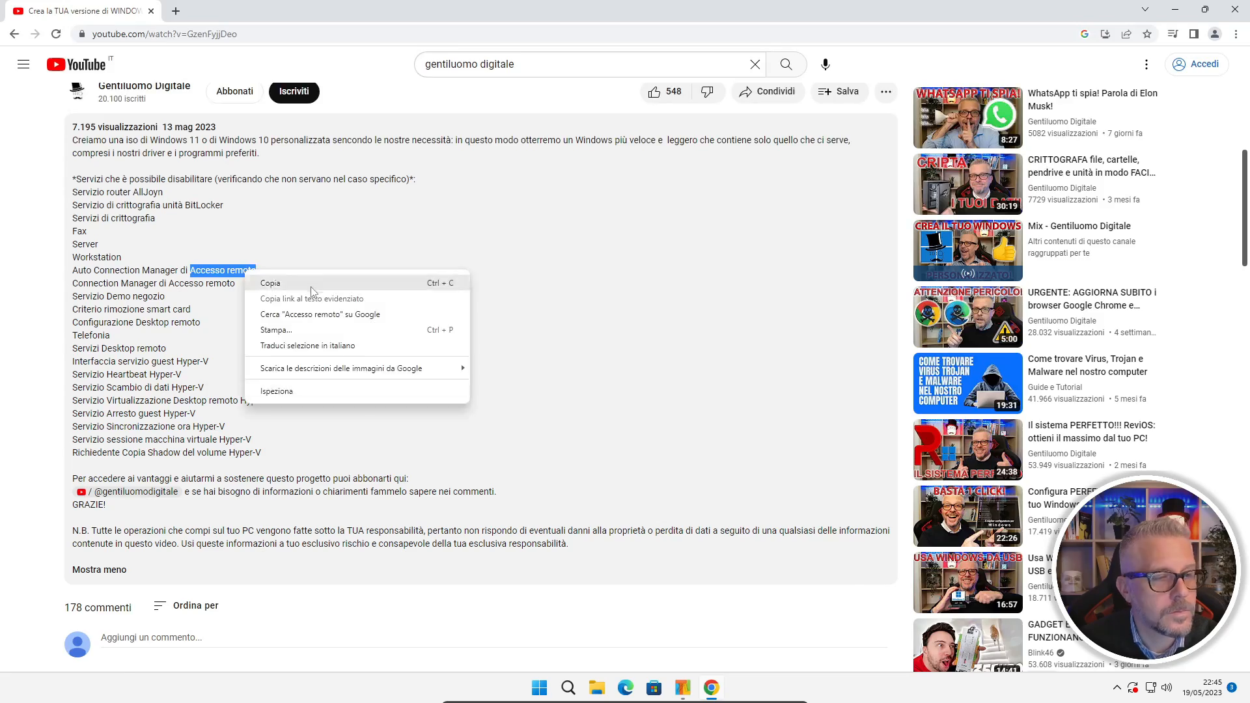
left_click(272, 283)
left_click(682, 688)
left_click_drag(182, 128, 98, 131)
key("ctrl+v")
left_click(699, 157)
Copy "Servizio Demo negozio" from the list in Chrome and filter the NTLite services by it.
left_click(711, 688)
left_click_drag(72, 297, 167, 296)
right_click(154, 297)
left_click(183, 308)
left_click(711, 689)
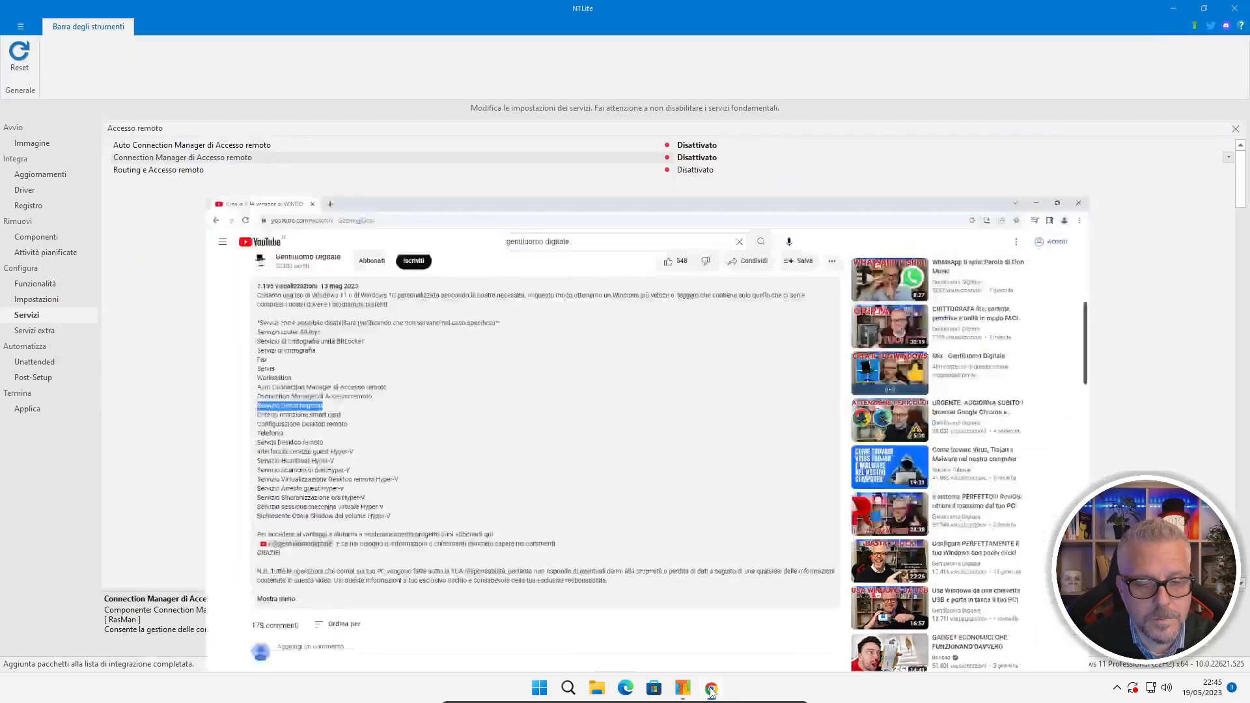
left_click_drag(105, 128, 357, 128)
key("ctrl+v")
Copy "Criterio rimozione smart card" from Chrome, filter the NTLite services by it and set that service to Disattivato.
left_click(711, 688)
left_click_drag(72, 310, 192, 310)
key("ctrl+c")
left_click(682, 688)
left_click_drag(195, 129, 97, 131)
key("ctrl+v")
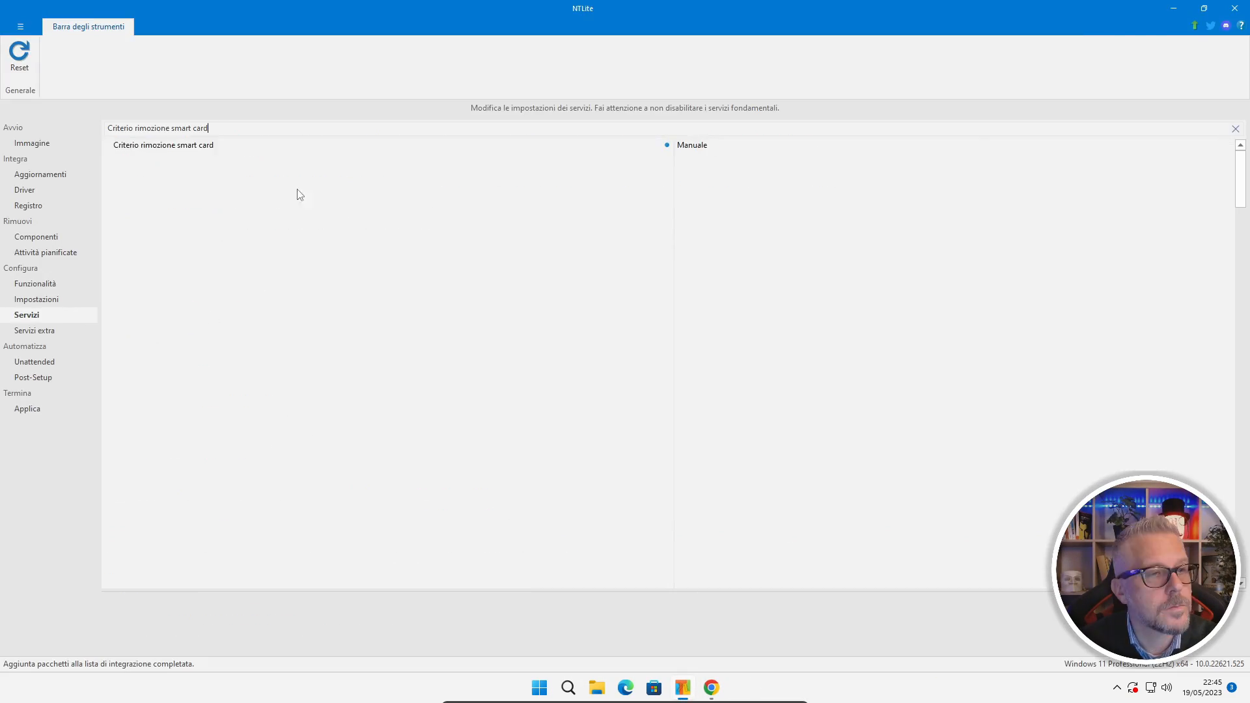
left_click(700, 144)
Filter the NTLite services by "Configurazione Desktop remoto" copied from Chrome, disable that service and return to the list in Chrome.
left_click(711, 688)
left_click_drag(72, 323, 201, 323)
left_click(711, 696)
left_click_drag(225, 129, 101, 130)
key("ctrl+v")
left_click(699, 145)
left_click(712, 692)
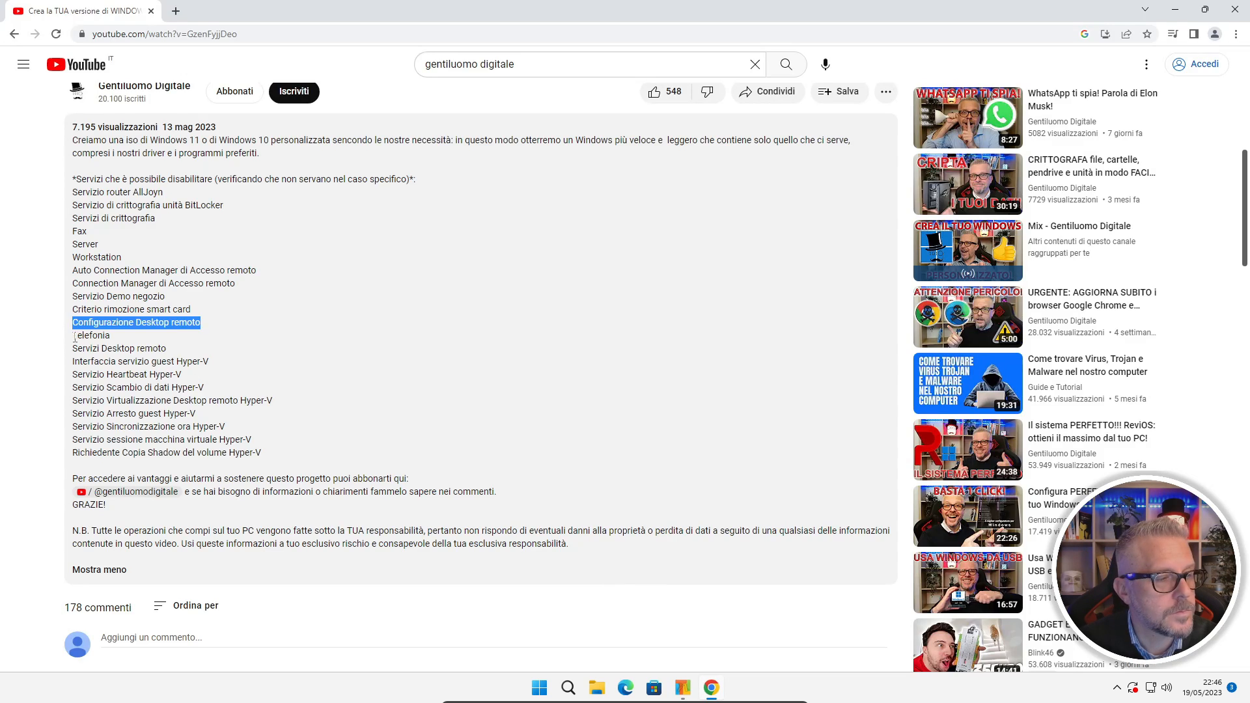
Copy "Telefonia" from the list in Chrome, filter the NTLite services by it and set that service to Disattivato.
left_click_drag(73, 336, 111, 336)
left_click(711, 690)
left_click_drag(163, 128, 103, 130)
key("BackSpace")
left_click(697, 171)
key("ctrl+v")
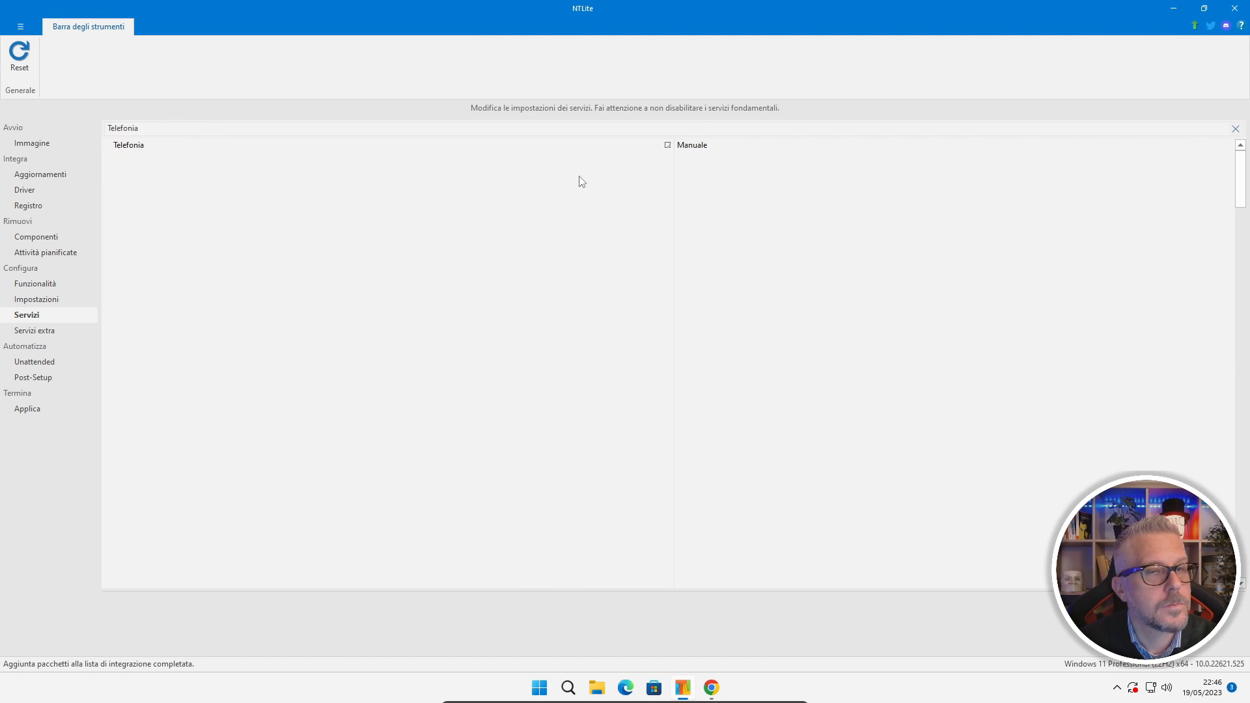
left_click(699, 145)
Copy "Hyper-V" from the list in Chrome, filter the NTLite services by it and set all the matching services to Disattivato.
left_click(711, 688)
left_click_drag(209, 362, 176, 362)
left_click(682, 688)
left_click_drag(150, 128, 103, 130)
key("ctrl+v")
double_click(697, 145)
double_click(696, 158)
double_click(697, 170)
double_click(696, 182)
double_click(697, 194)
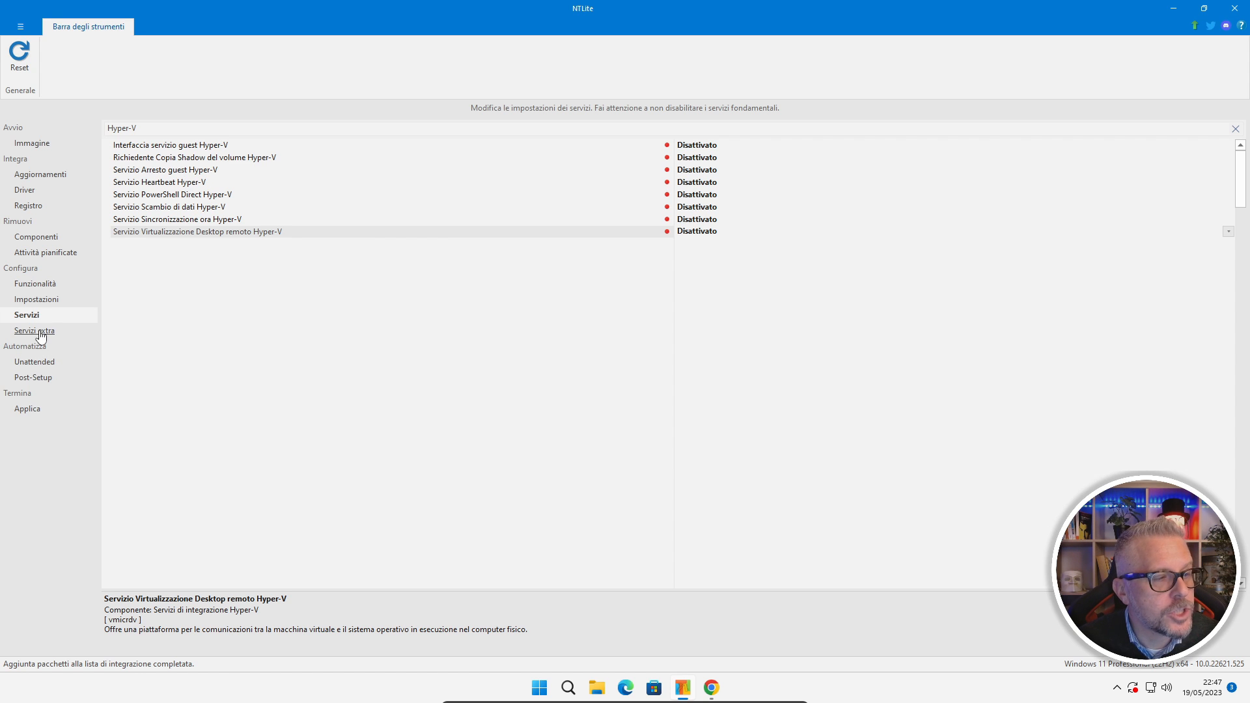
View the Servizi extra page, and set the automatic mode of the Unattended page to Attiva.
left_click(39, 332)
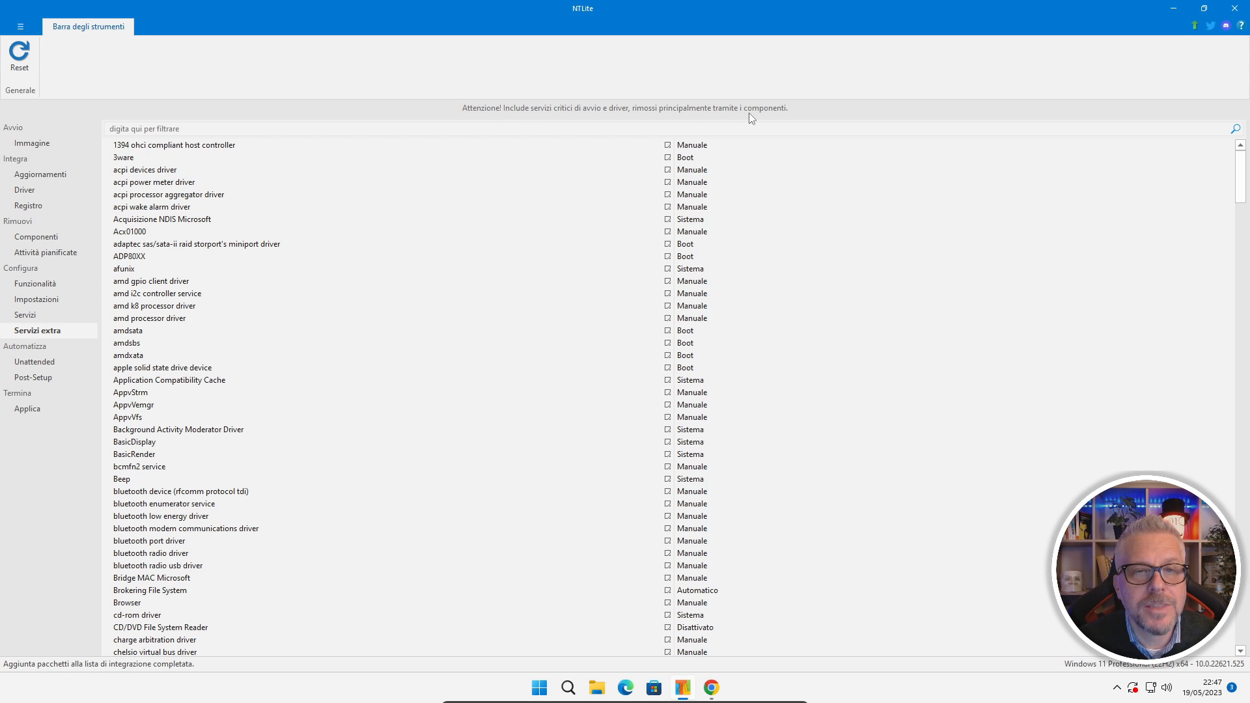
left_click(35, 363)
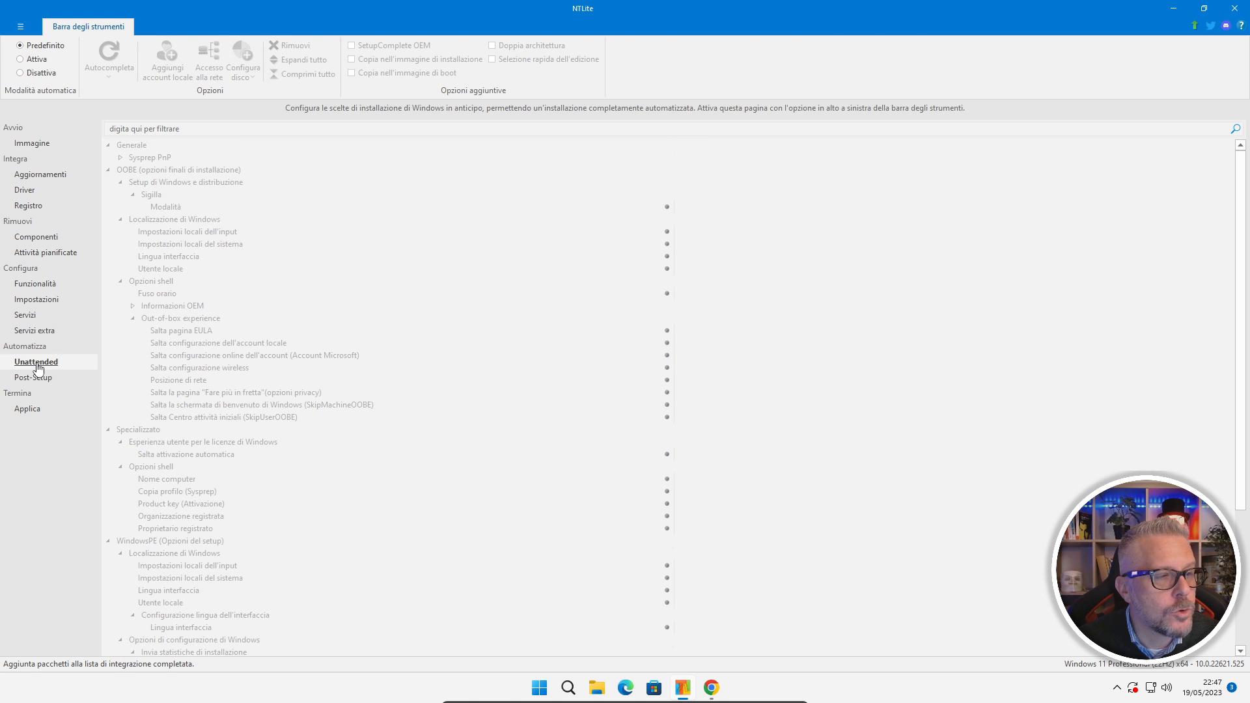
left_click(21, 60)
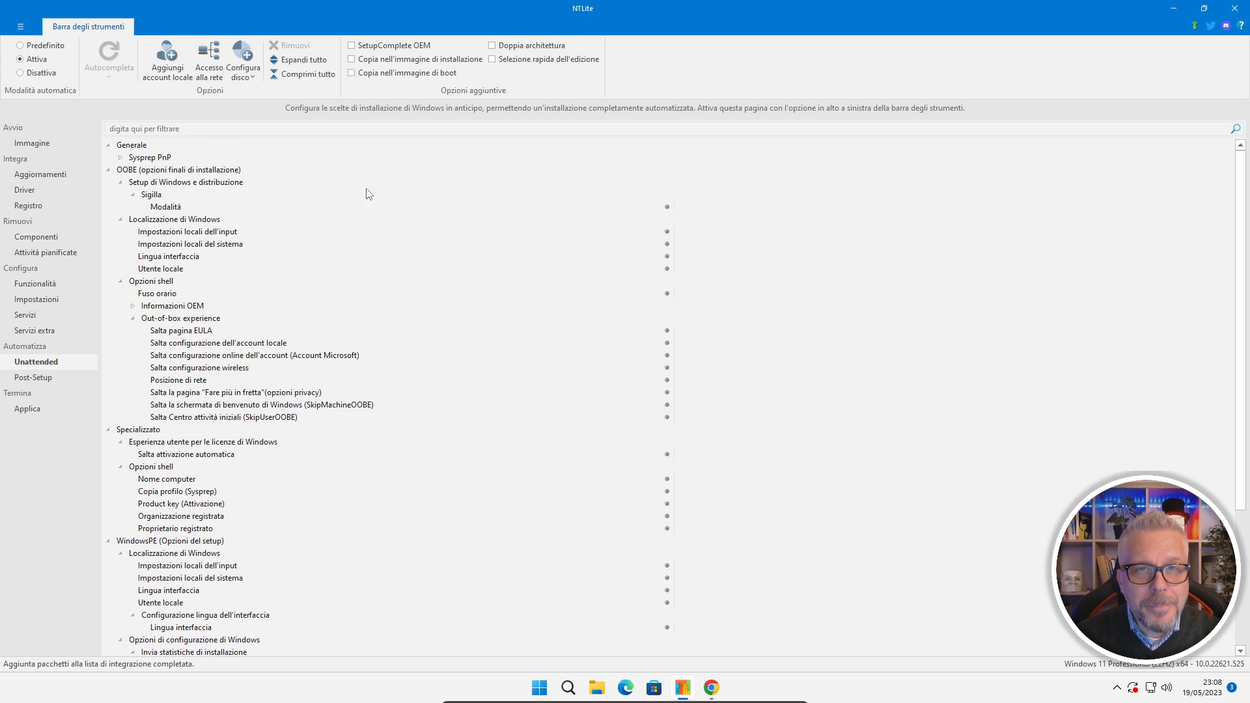
Add a local account that enables the built-in Administrator with automatic logon, entering the user's first name as display name.
left_click(170, 53)
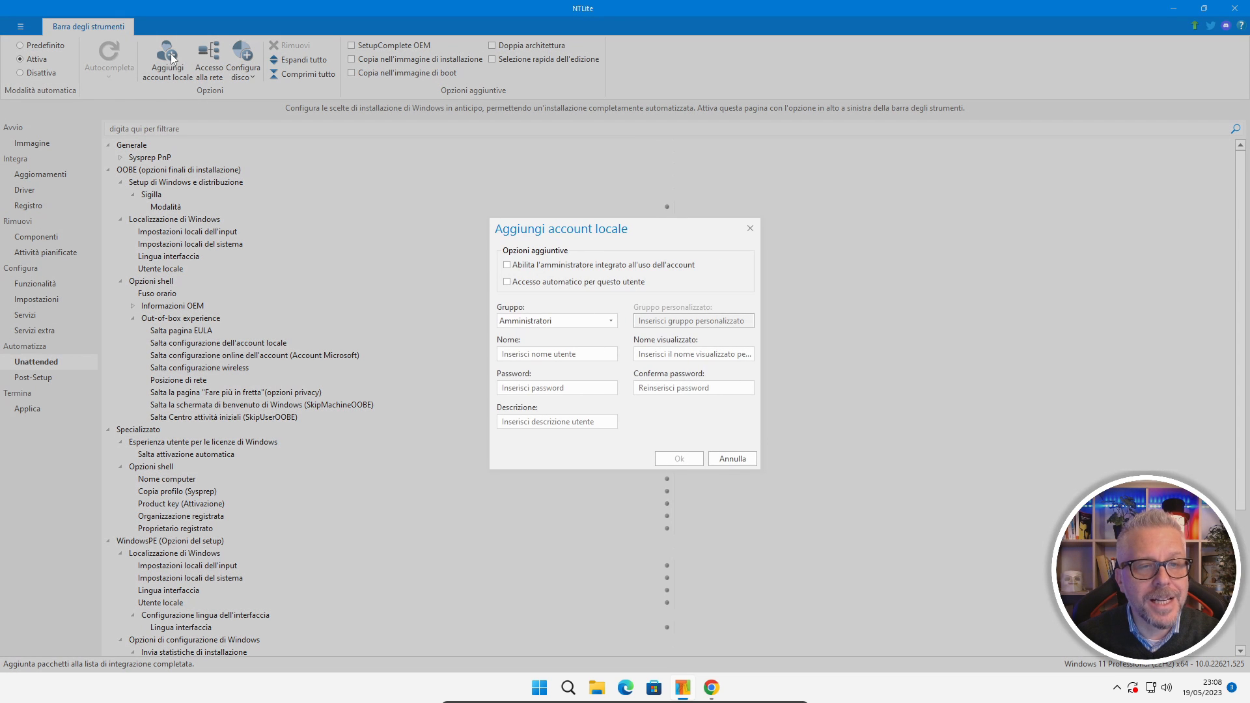
left_click(508, 266)
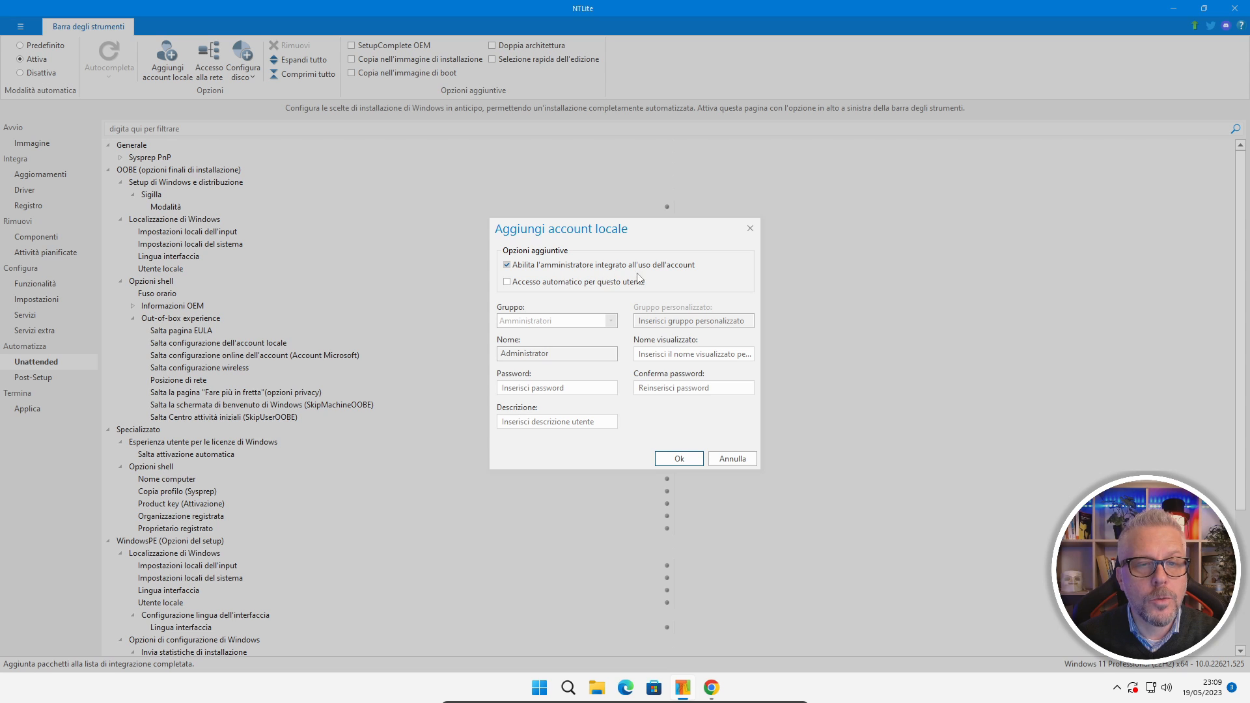
left_click(507, 283)
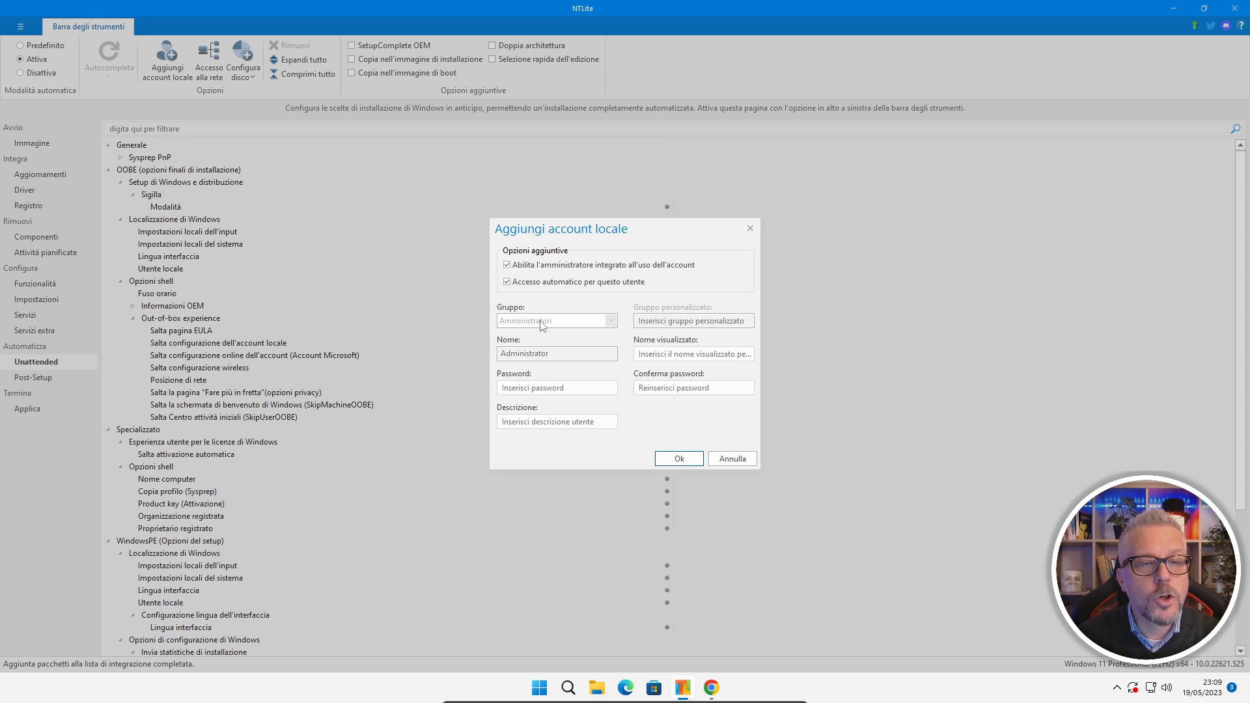
left_click(736, 353)
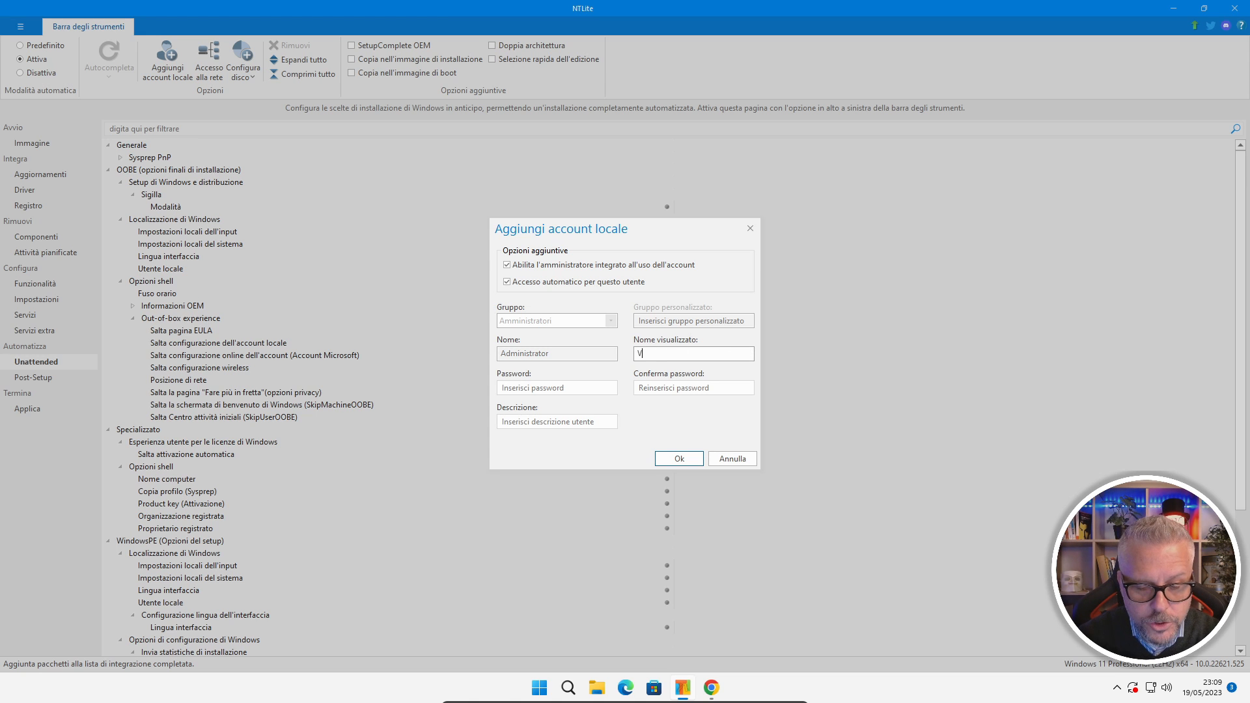
type("Vito")
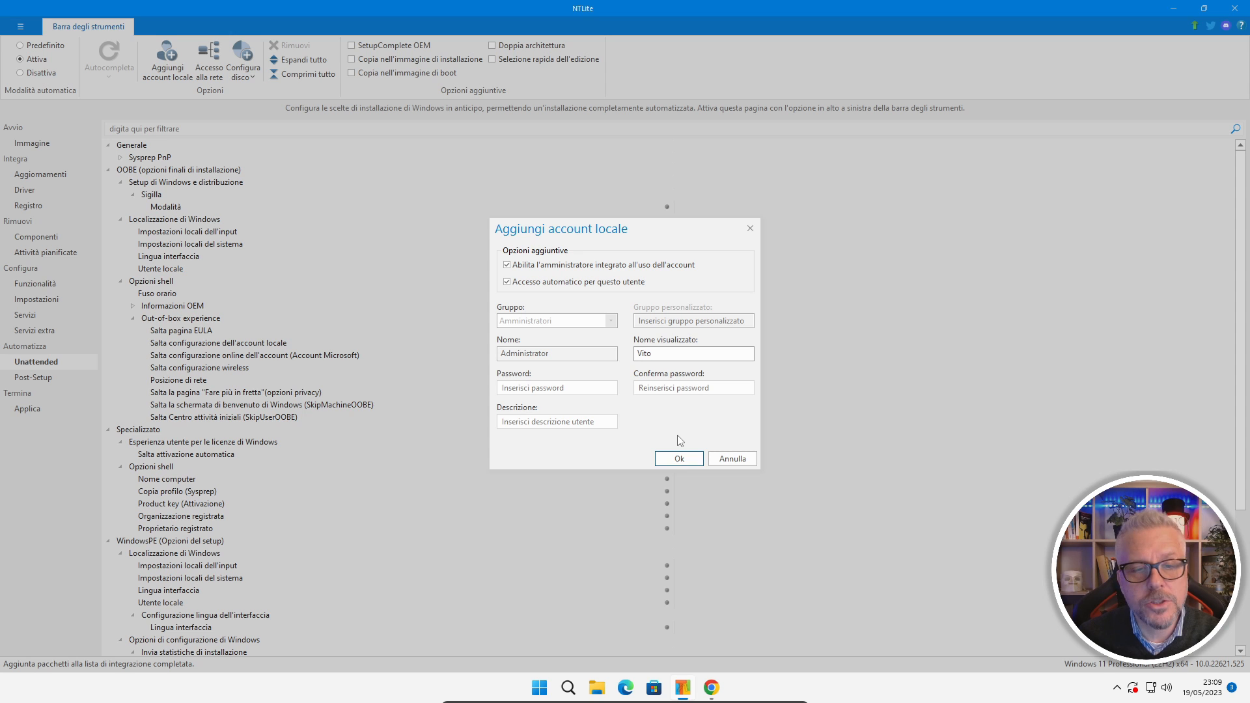
left_click(678, 464)
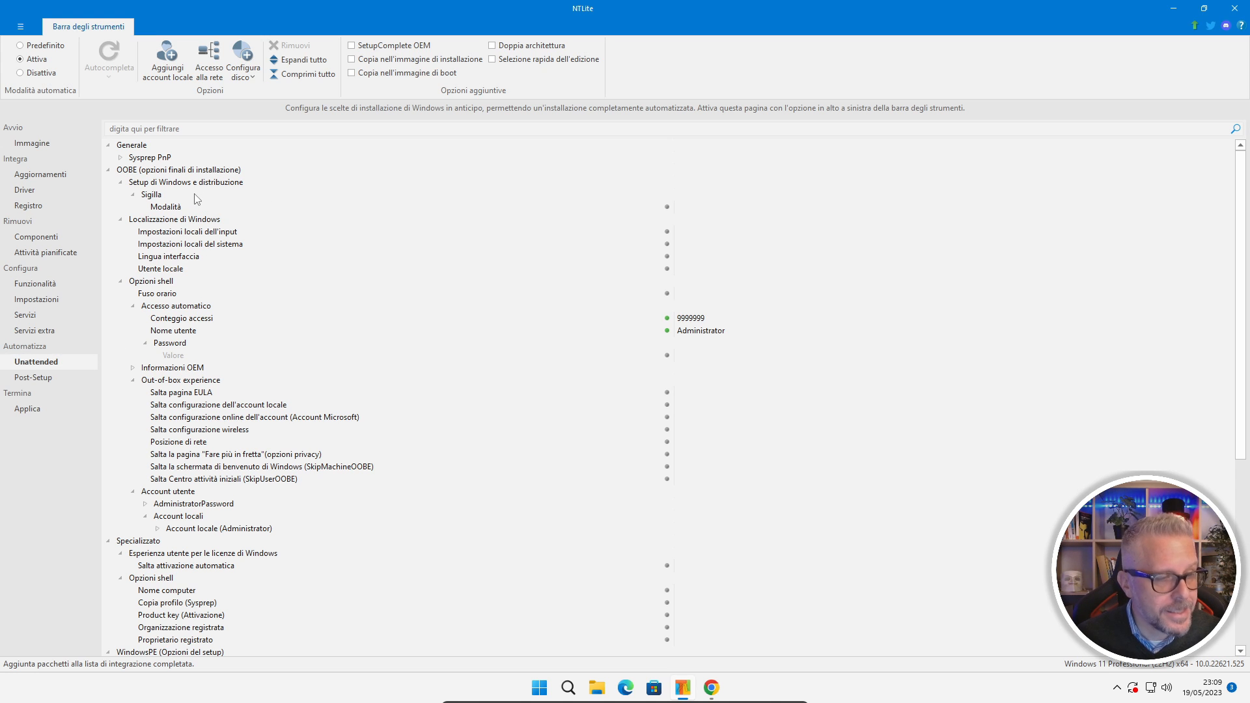
Set Impostazioni locali dell'input in the OOBE Windows localization to Italiano | 00000410.
left_click(224, 235)
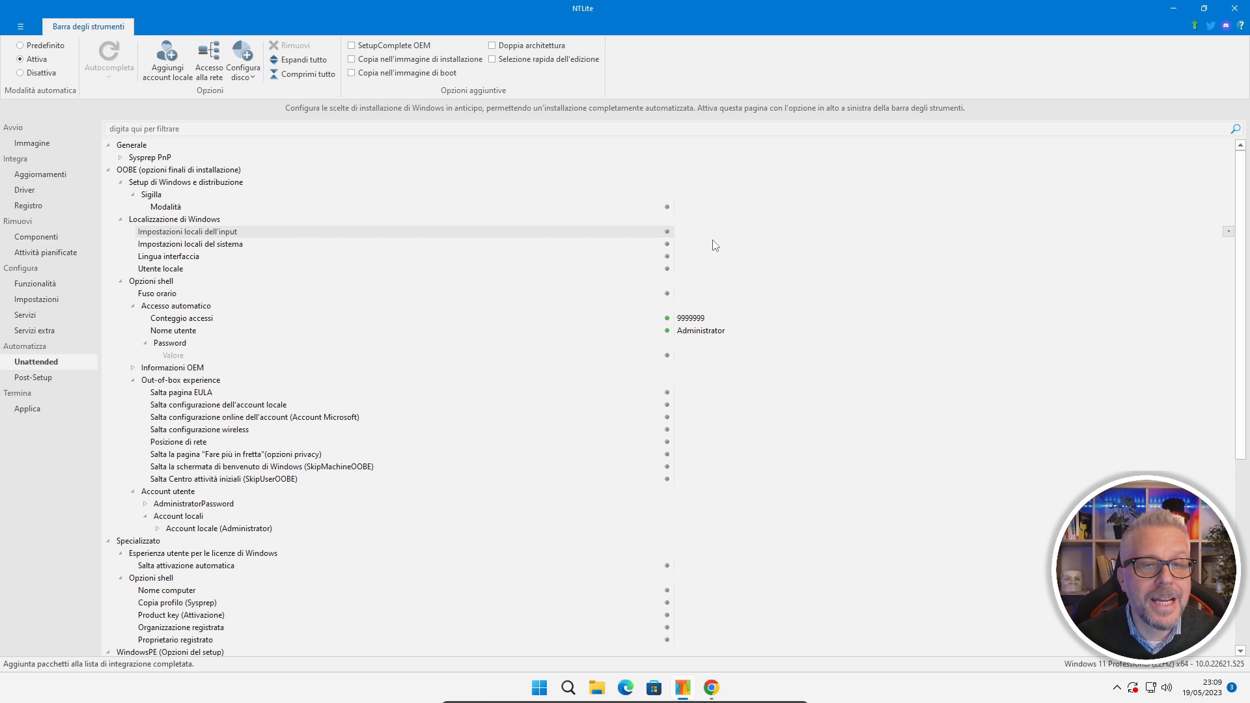
left_click(689, 233)
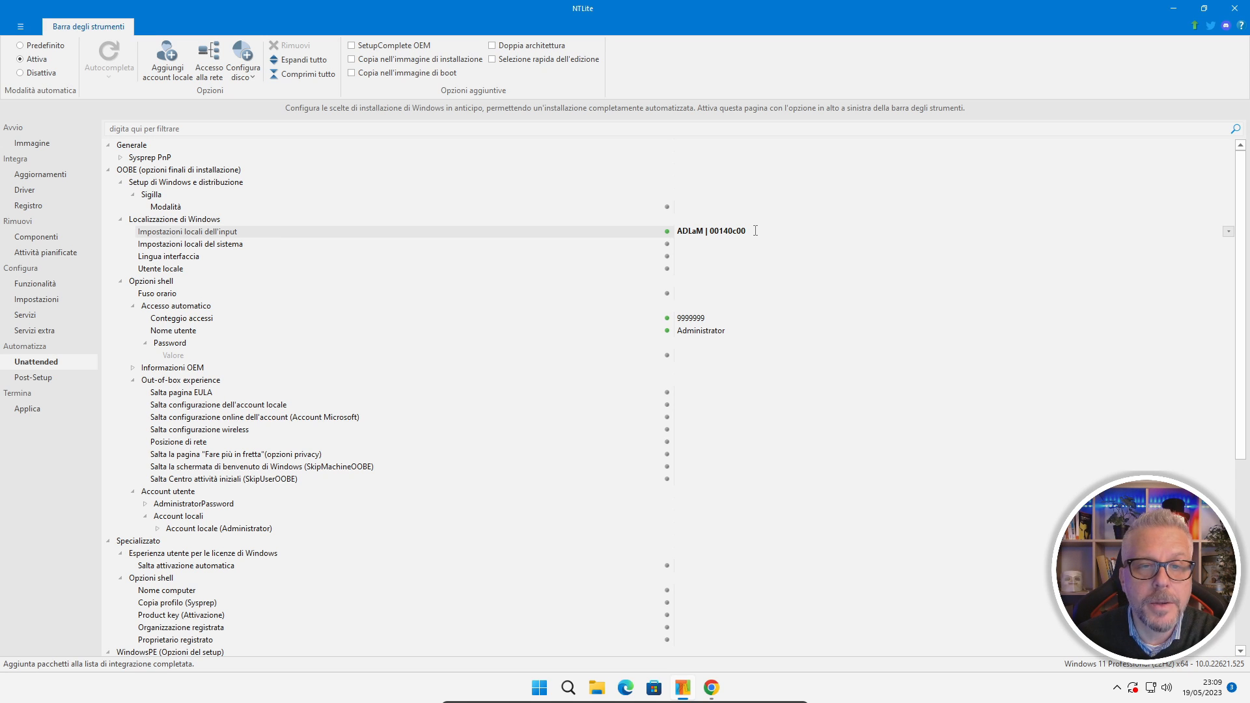
key("i")
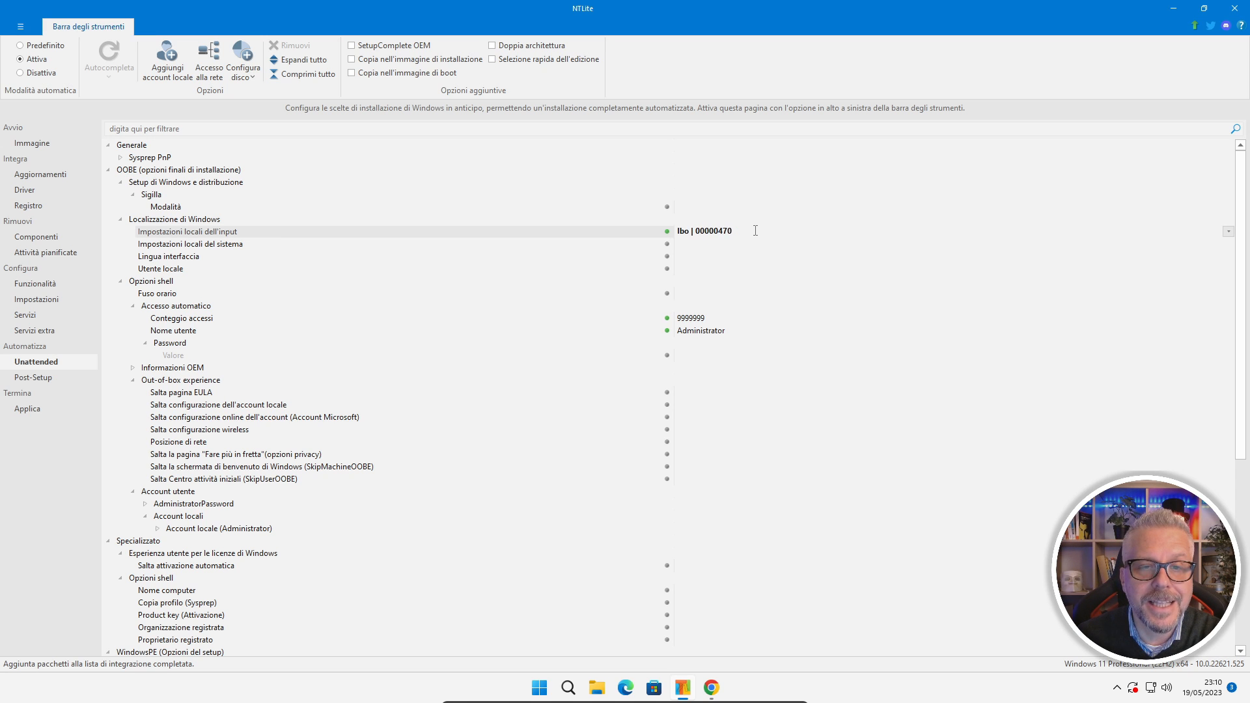
left_click(1229, 232)
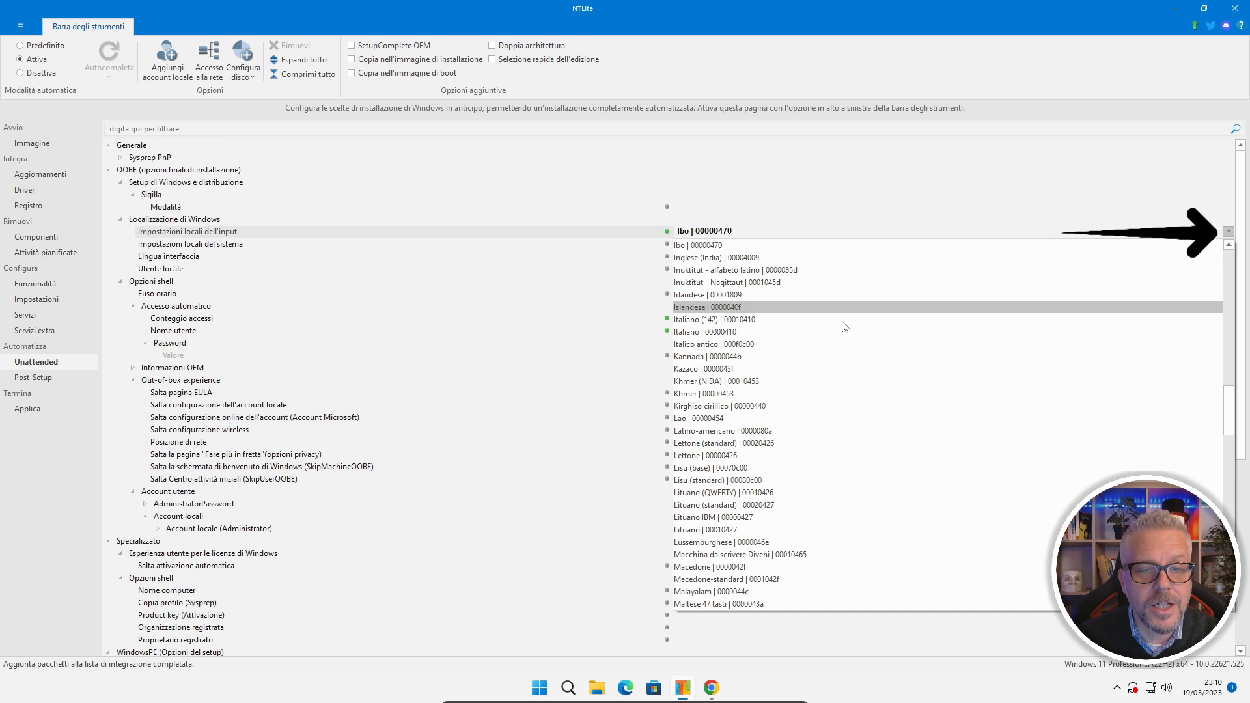
left_click(727, 334)
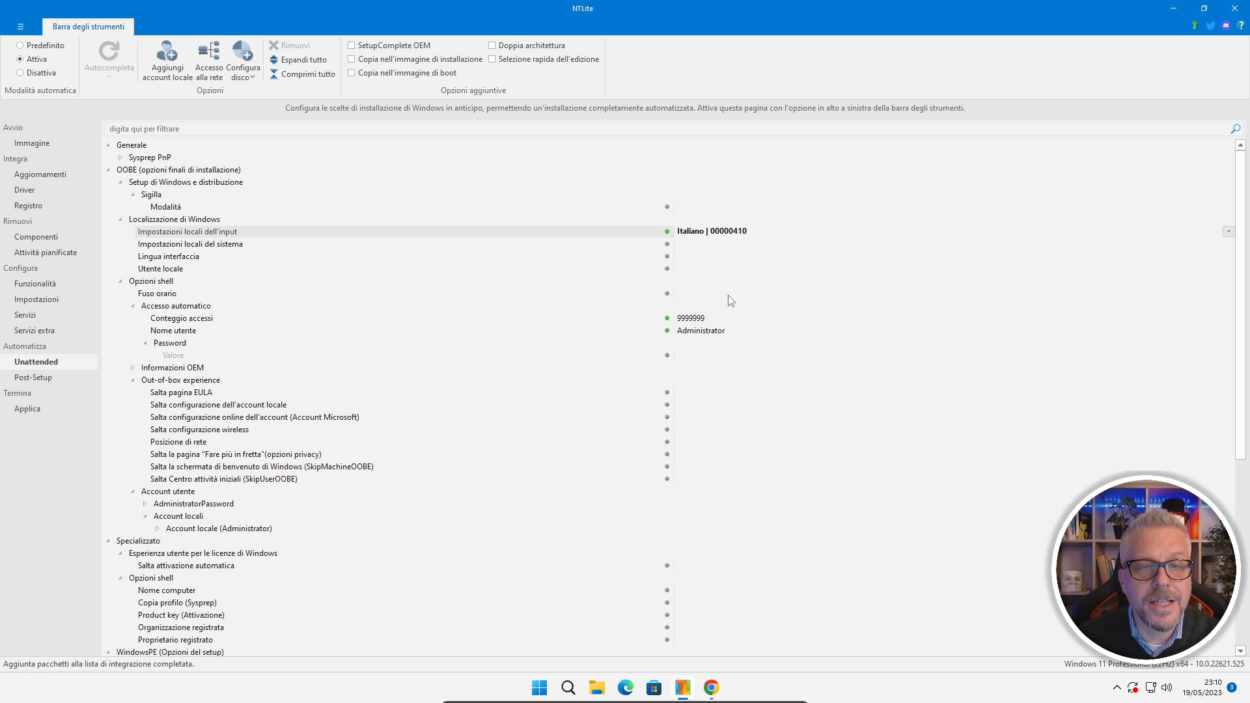
Set the OOBE Impostazioni locali del sistema, Lingua interfaccia and Utente locale to Italian - italiano - it-IT.
left_click(684, 246)
key("i")
left_click(1228, 244)
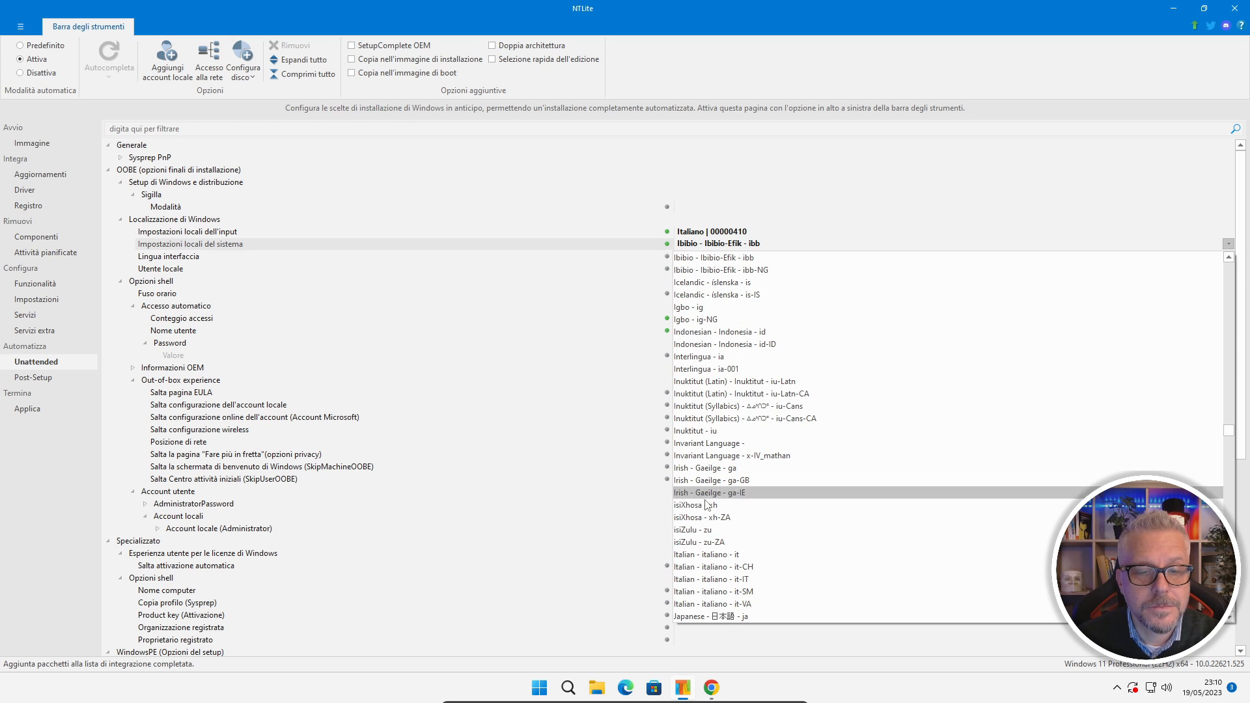
left_click(709, 578)
left_click(723, 257)
left_click(723, 268)
key("i")
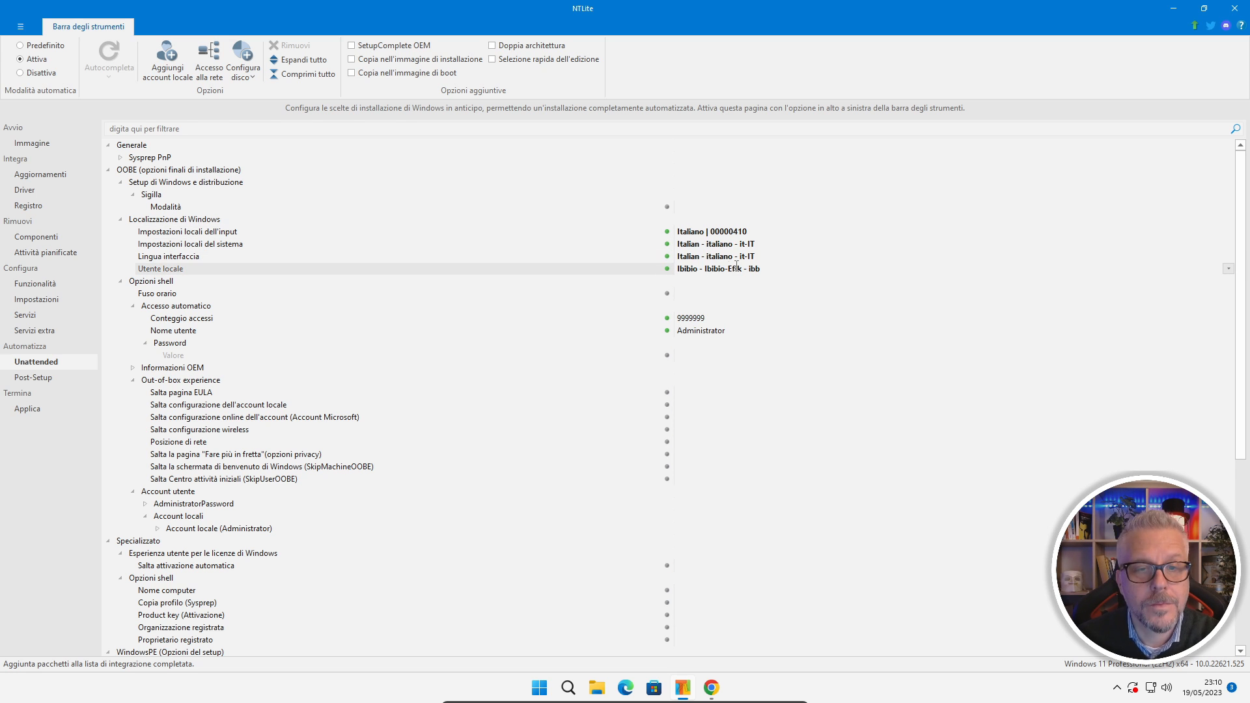
left_click(1229, 269)
left_click(715, 604)
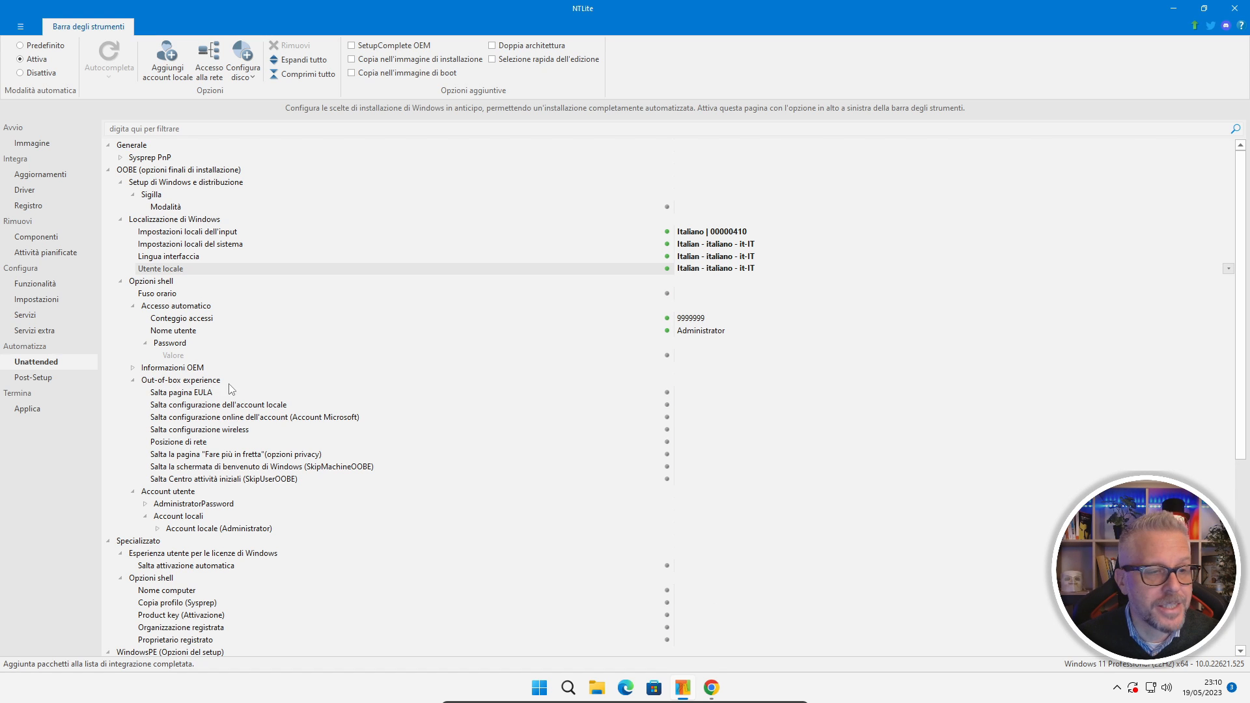
Set the out-of-box options for skipping the EULA page, the online Microsoft account setup and the "Fare più in fretta" privacy page to vero.
left_click(219, 394)
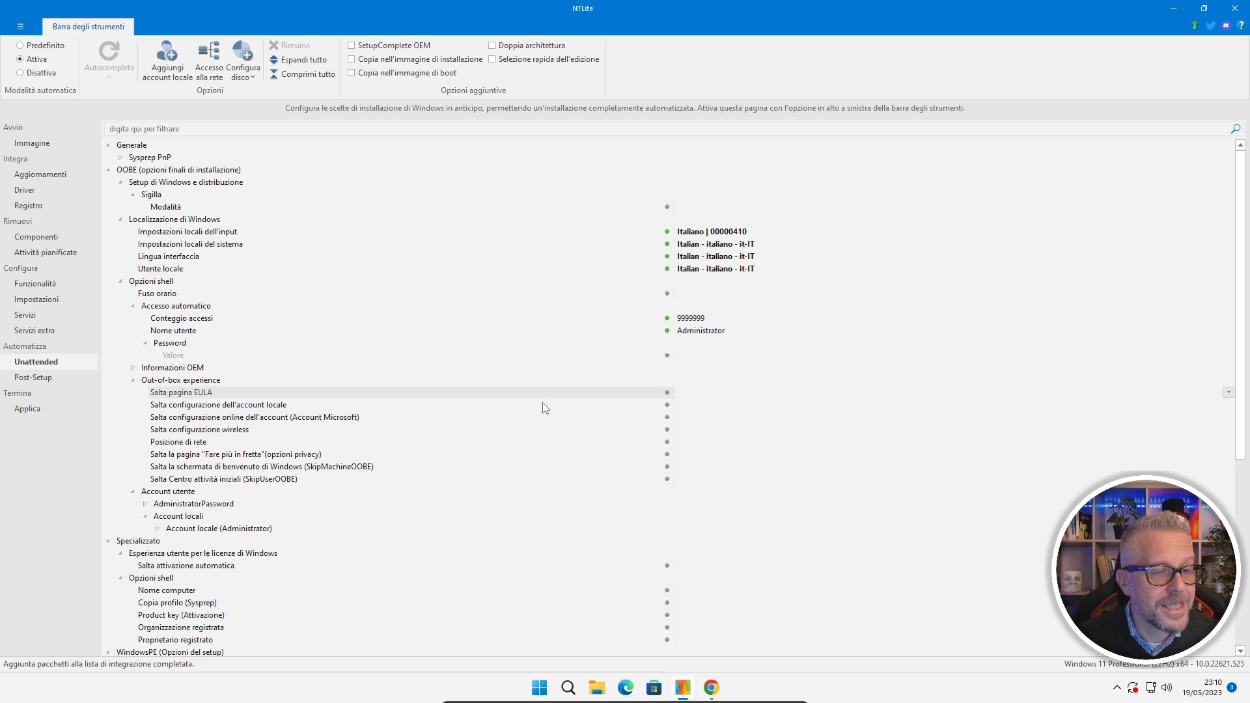
left_click(687, 393)
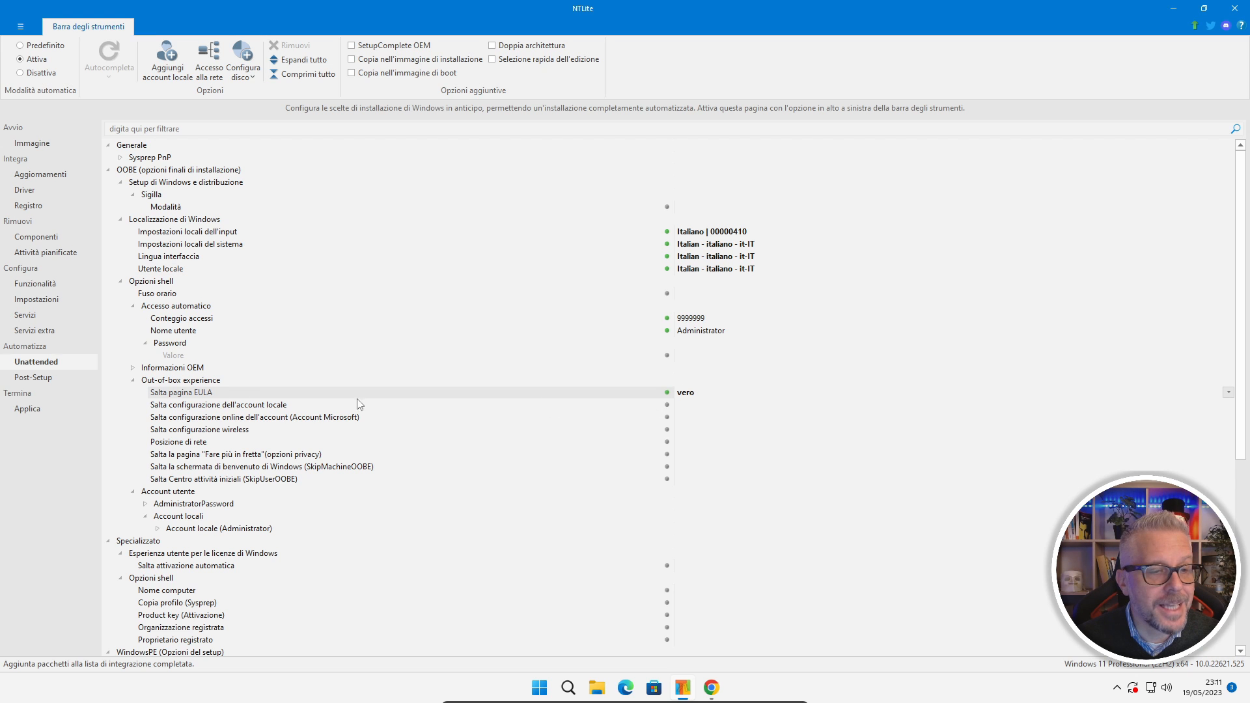
left_click(207, 417)
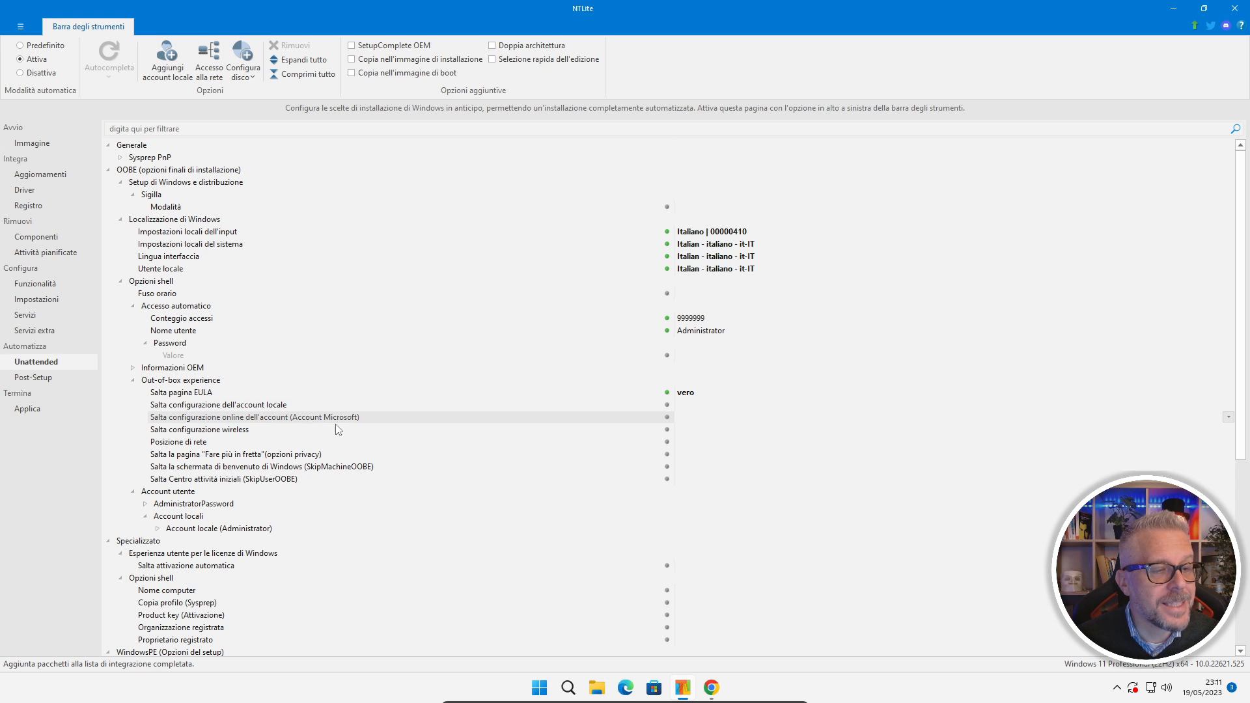
double_click(680, 421)
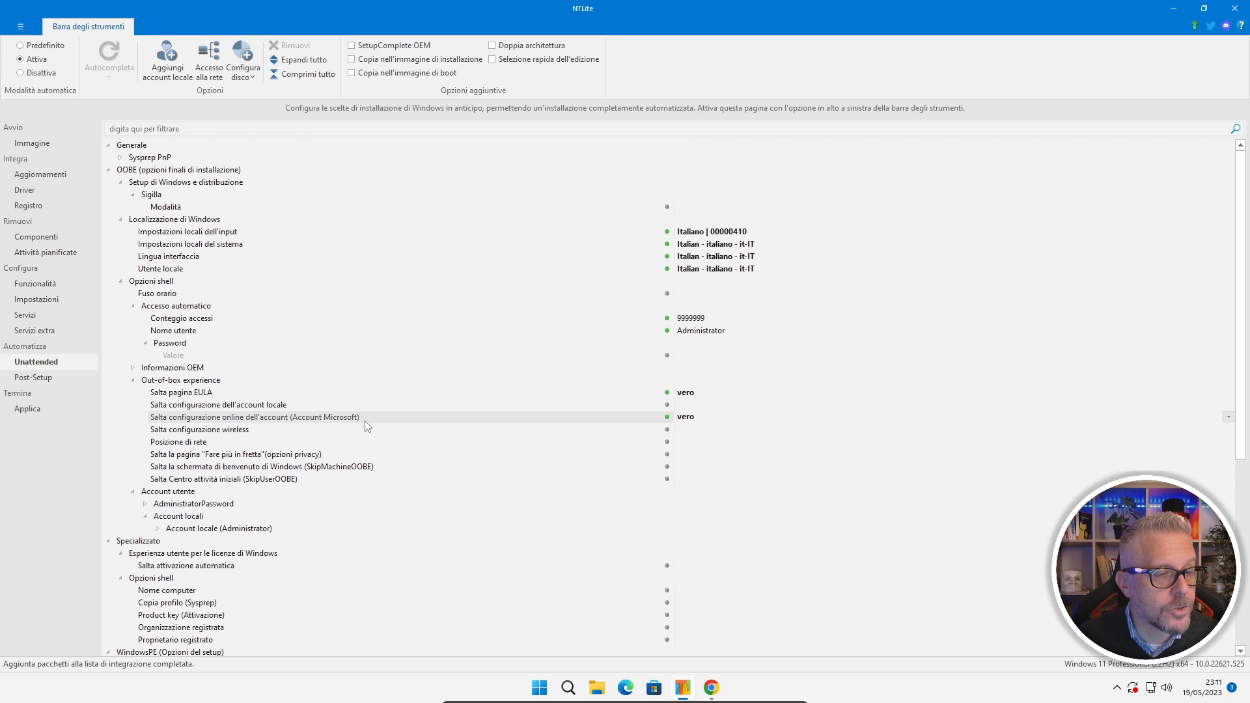
left_click(269, 456)
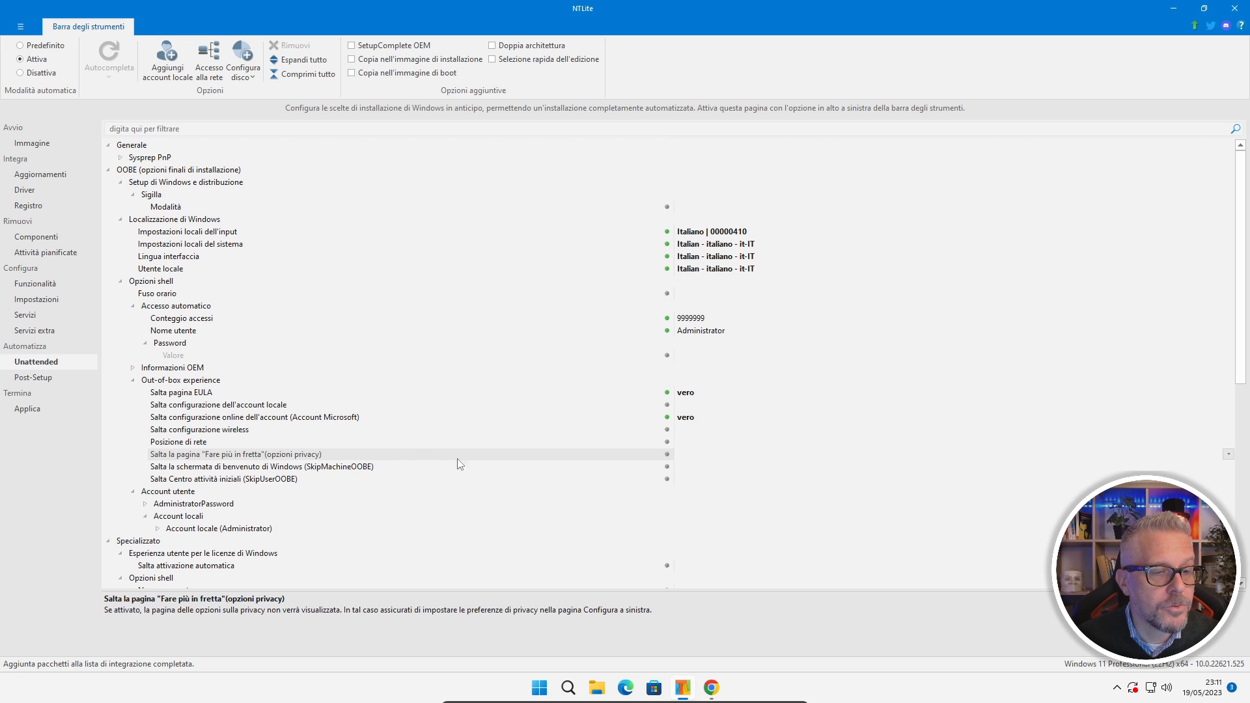
double_click(682, 458)
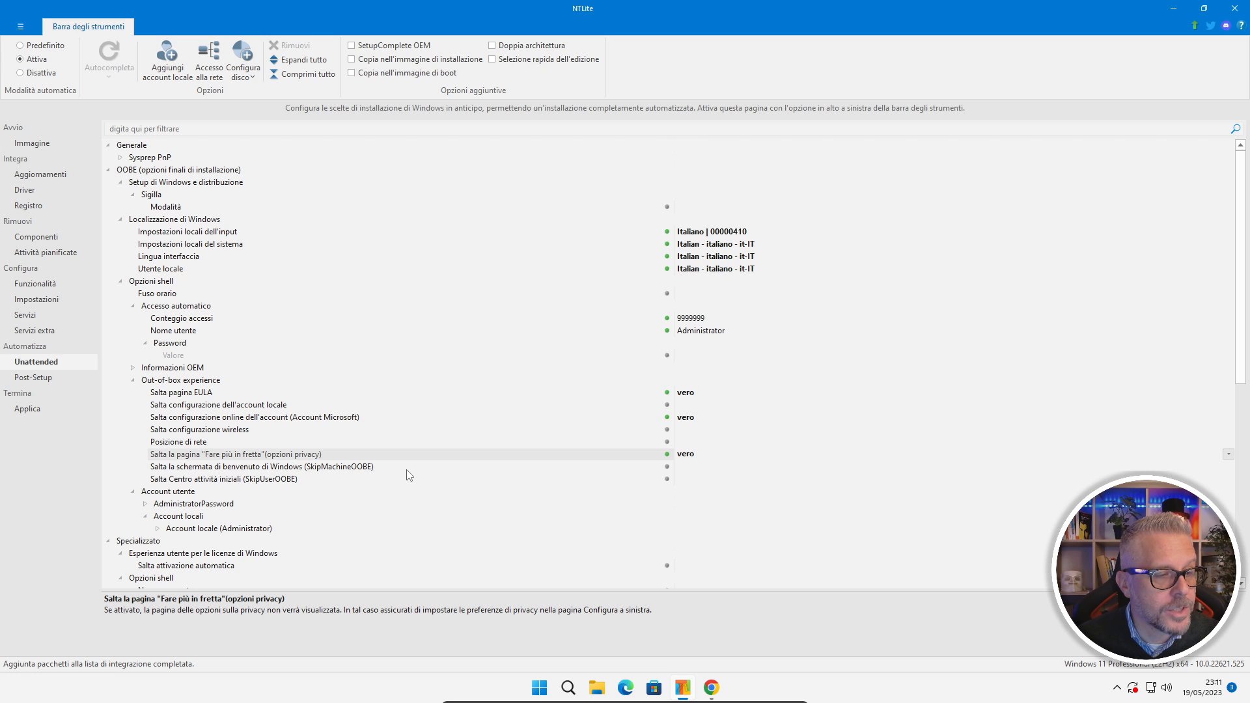
Enter "pippo" as Nome computer in the Specializzato shell options and select the Product key (Attivazione) setting.
scroll(397, 479, "down", 3)
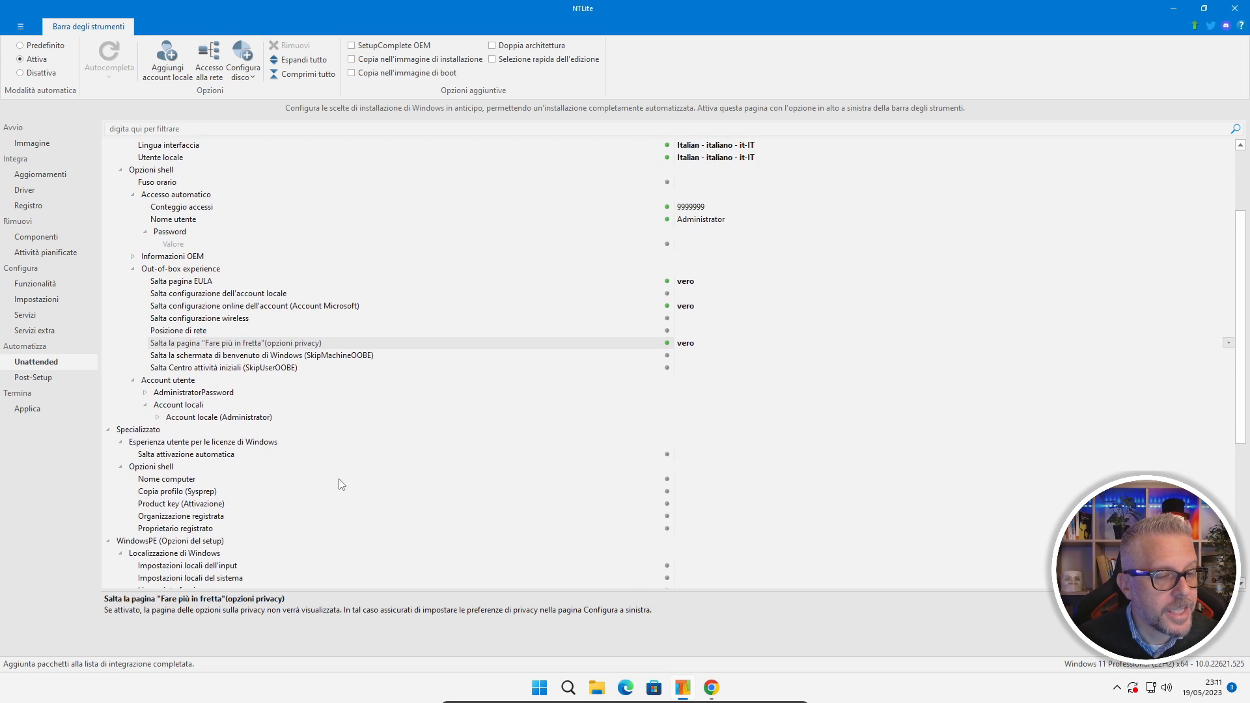
scroll(300, 474, "down", 1)
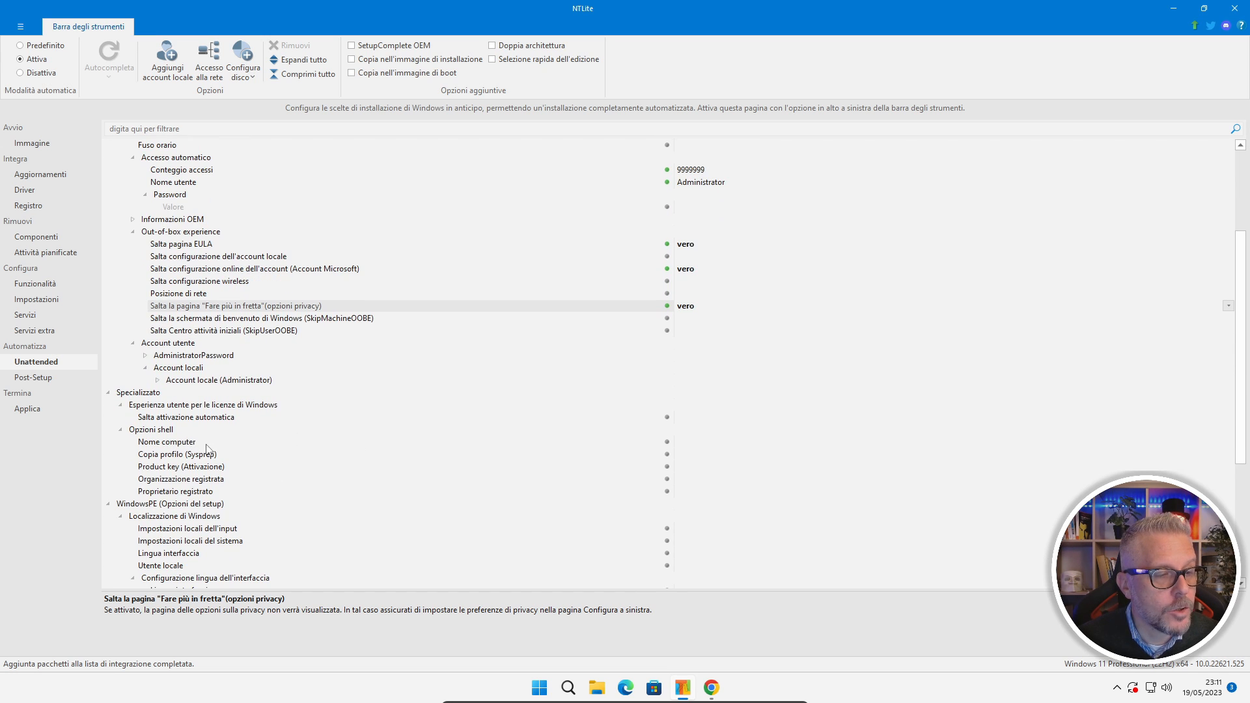
left_click(207, 443)
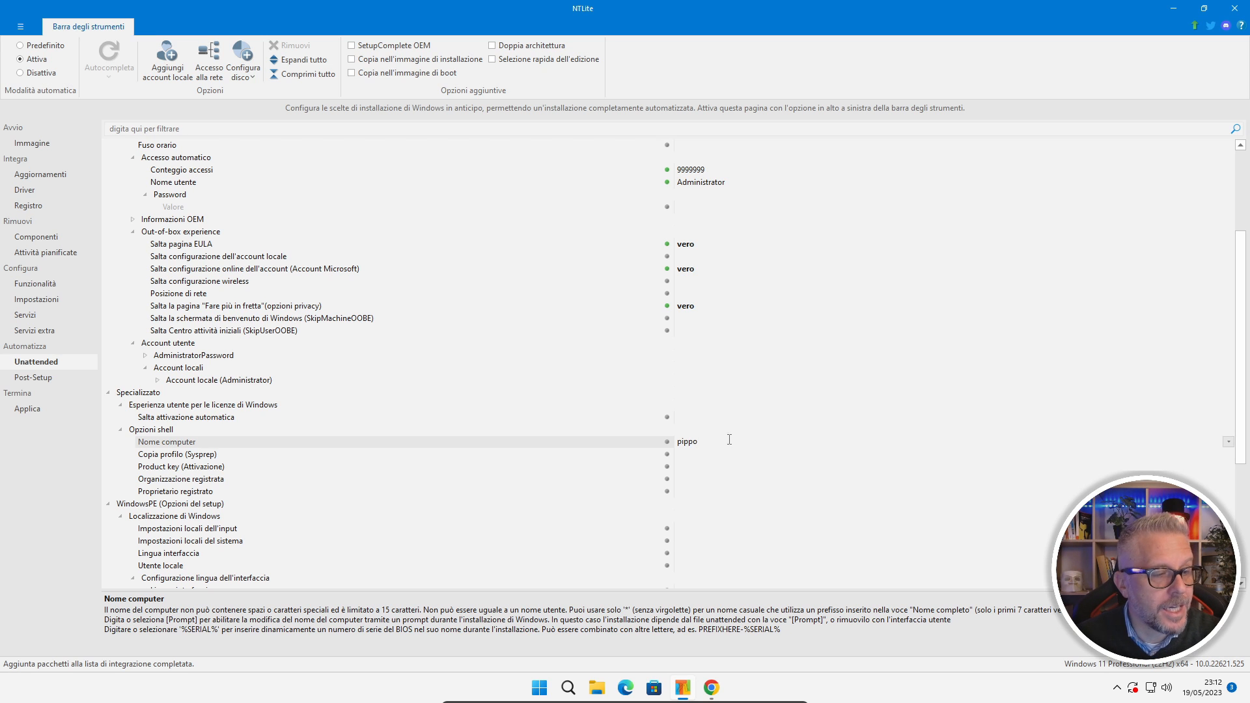
left_click(669, 466)
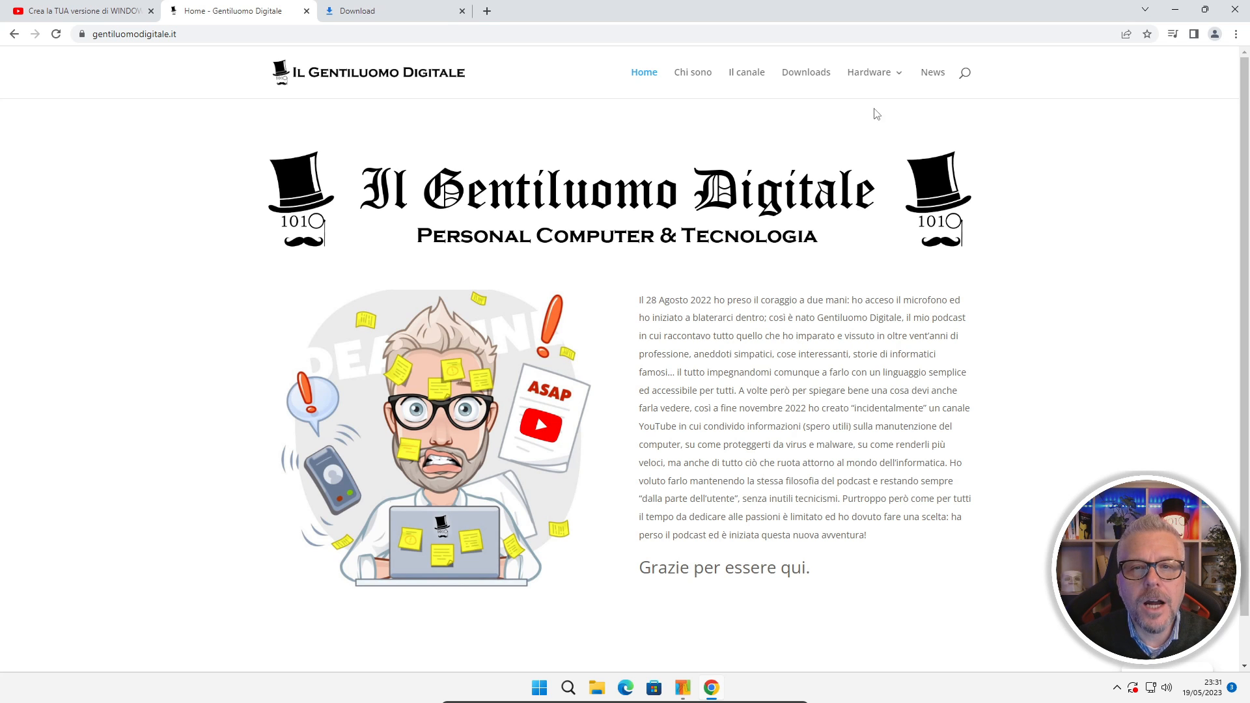
Download ShowKeyPlus1.0.7060 from the Downloads page of gentiluomodigitale.it in Chrome.
left_click(809, 78)
scroll(765, 304, "down", 1)
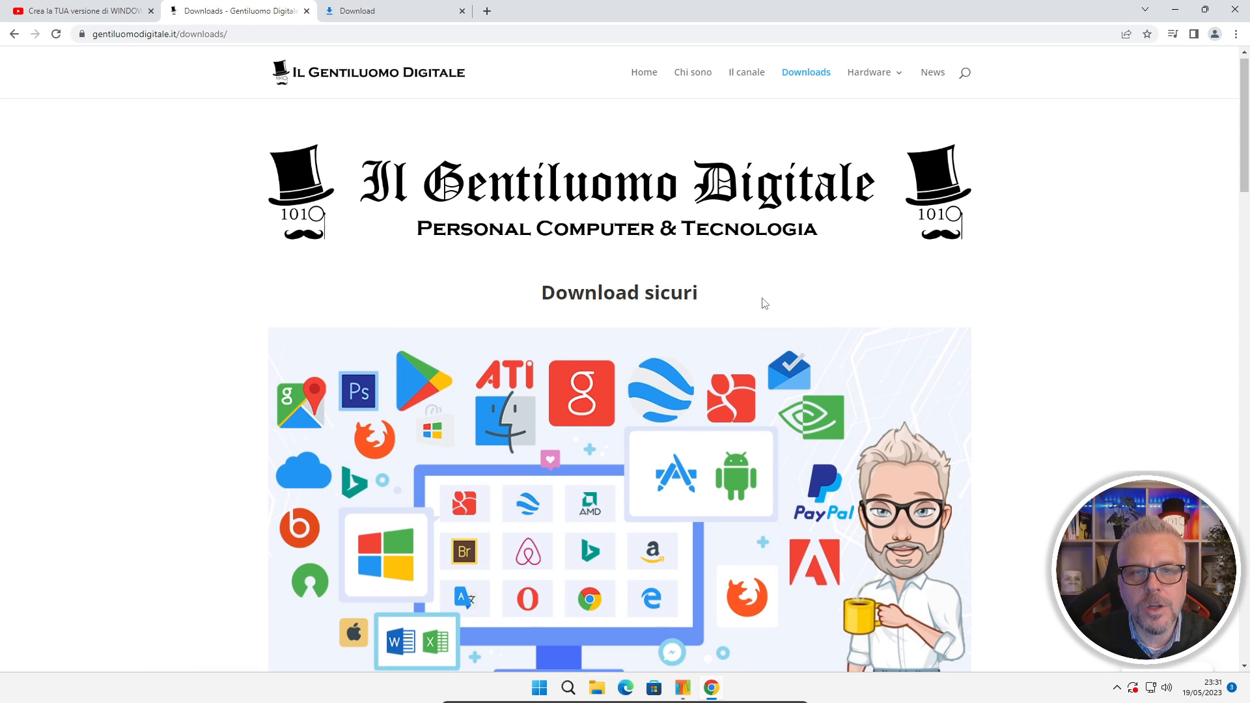
scroll(765, 304, "down", 8)
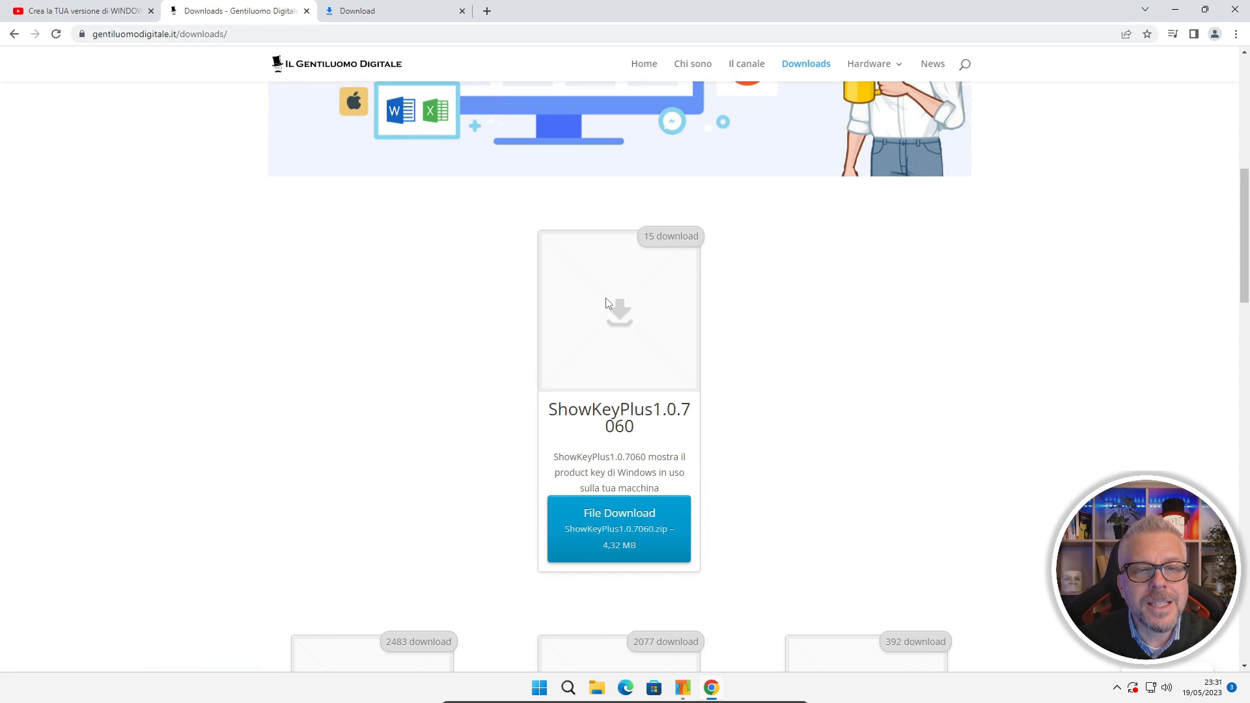
scroll(606, 304, "down", 1)
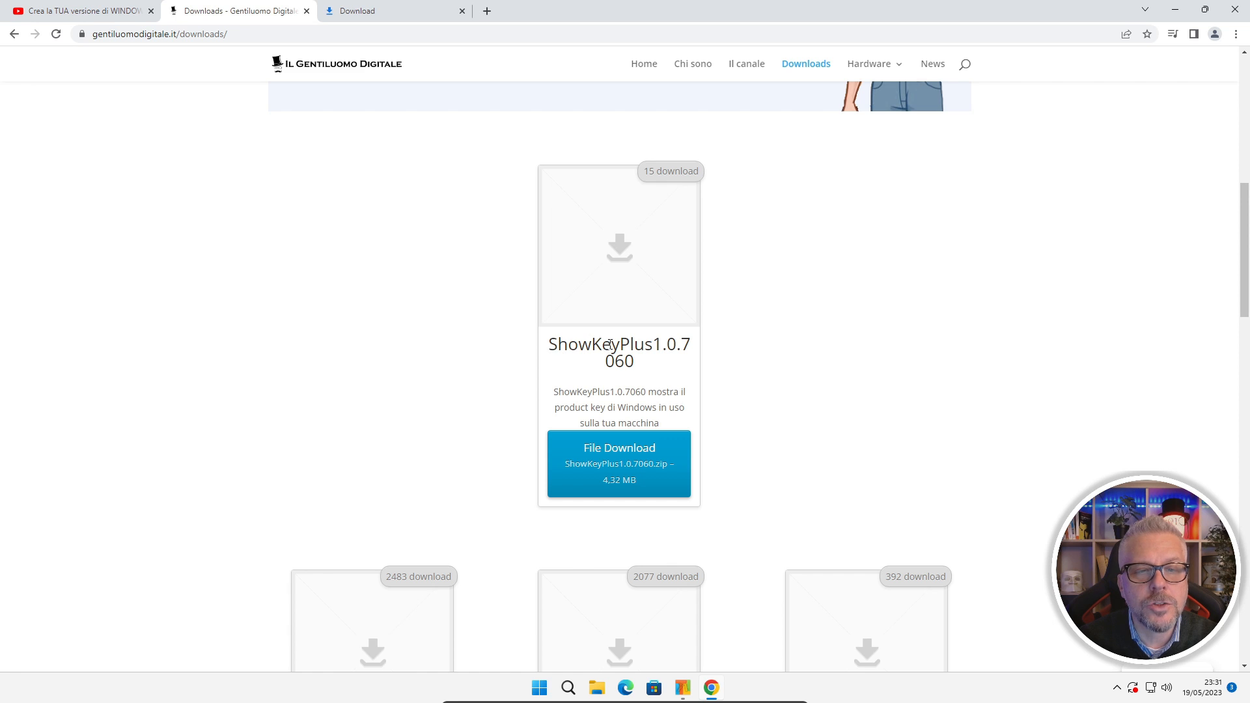
left_click(616, 459)
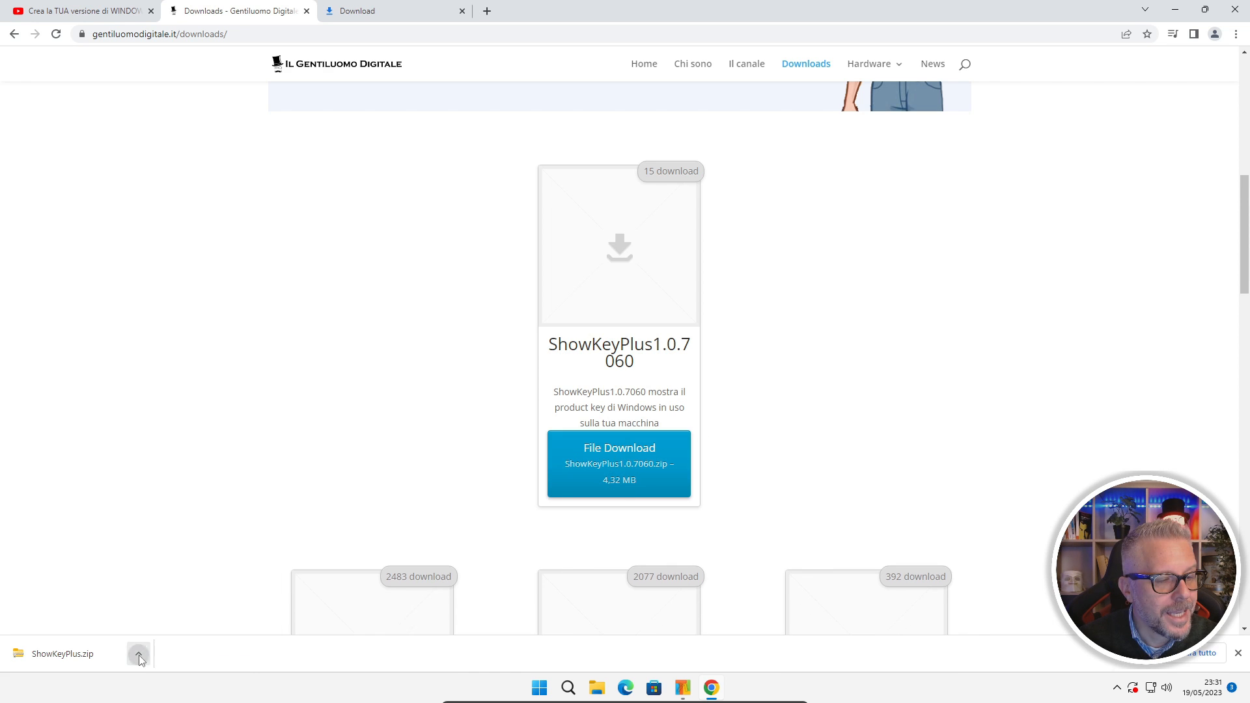
Show the downloaded ShowKeyPlus.zip in its folder and open the archive.
left_click(139, 654)
left_click(175, 606)
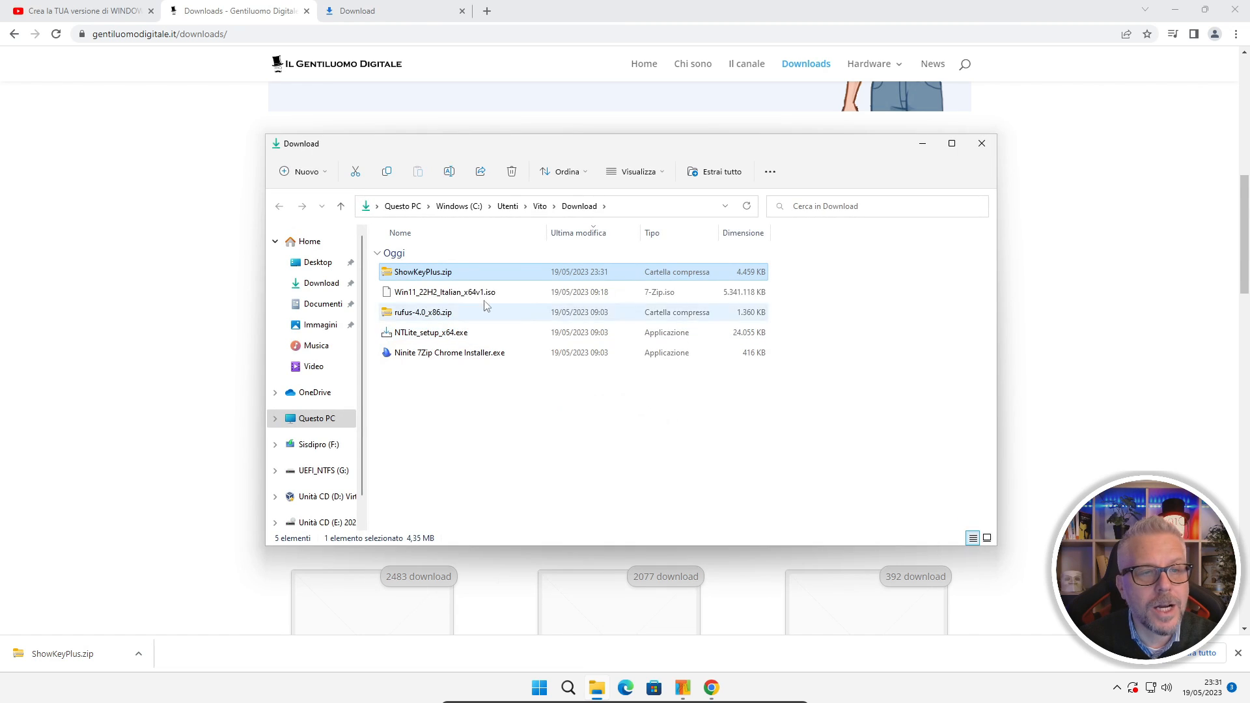
double_click(448, 273)
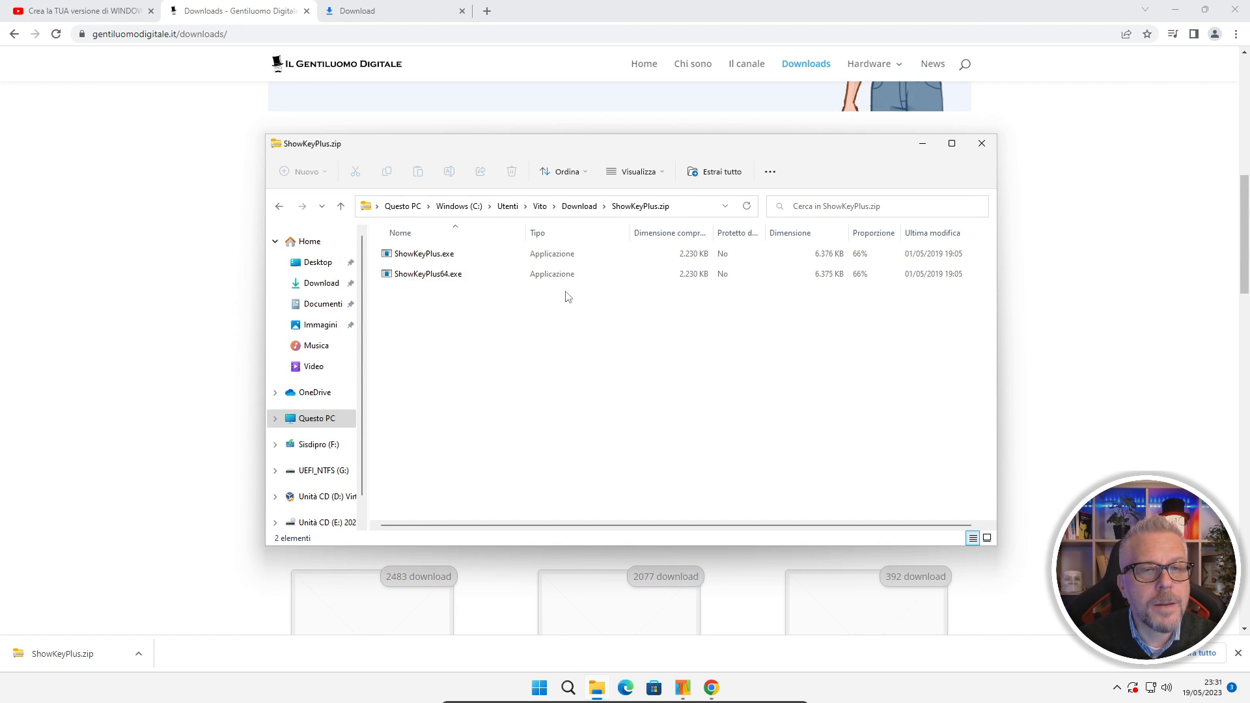
Run ShowKeyPlus64.exe from the archive, allow it to make changes and examine the installed and OEM Windows keys.
double_click(438, 277)
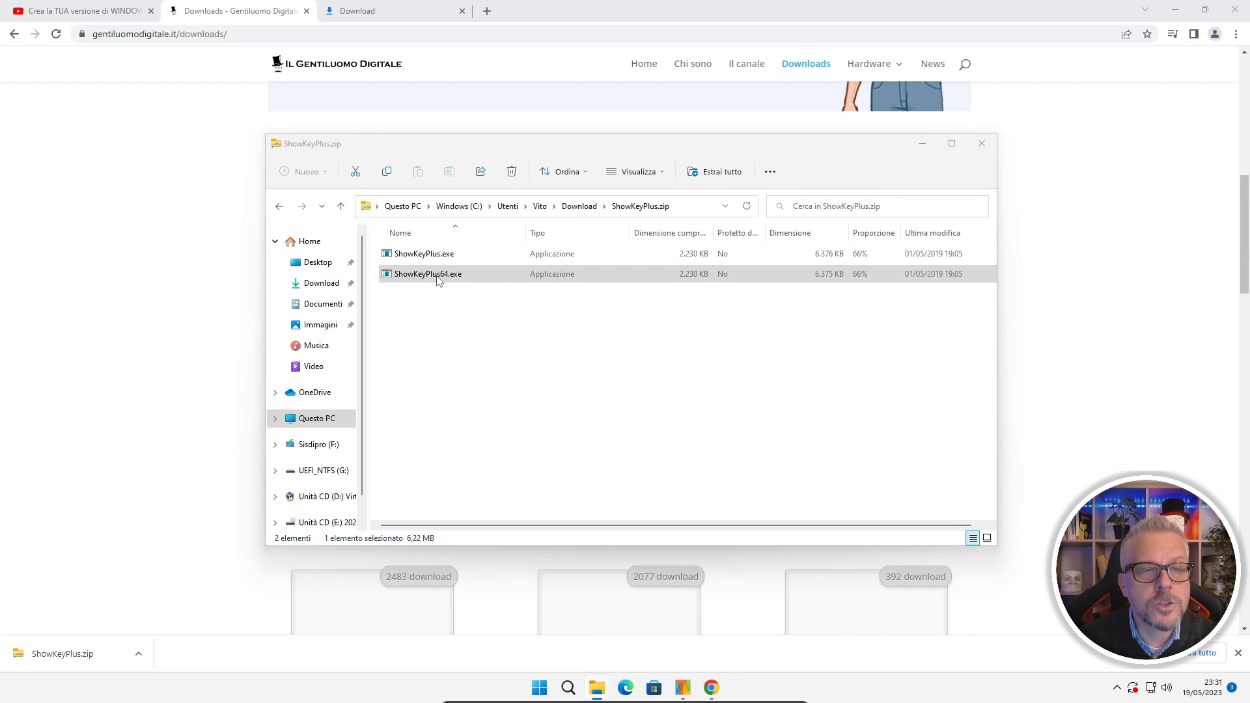
left_click(651, 369)
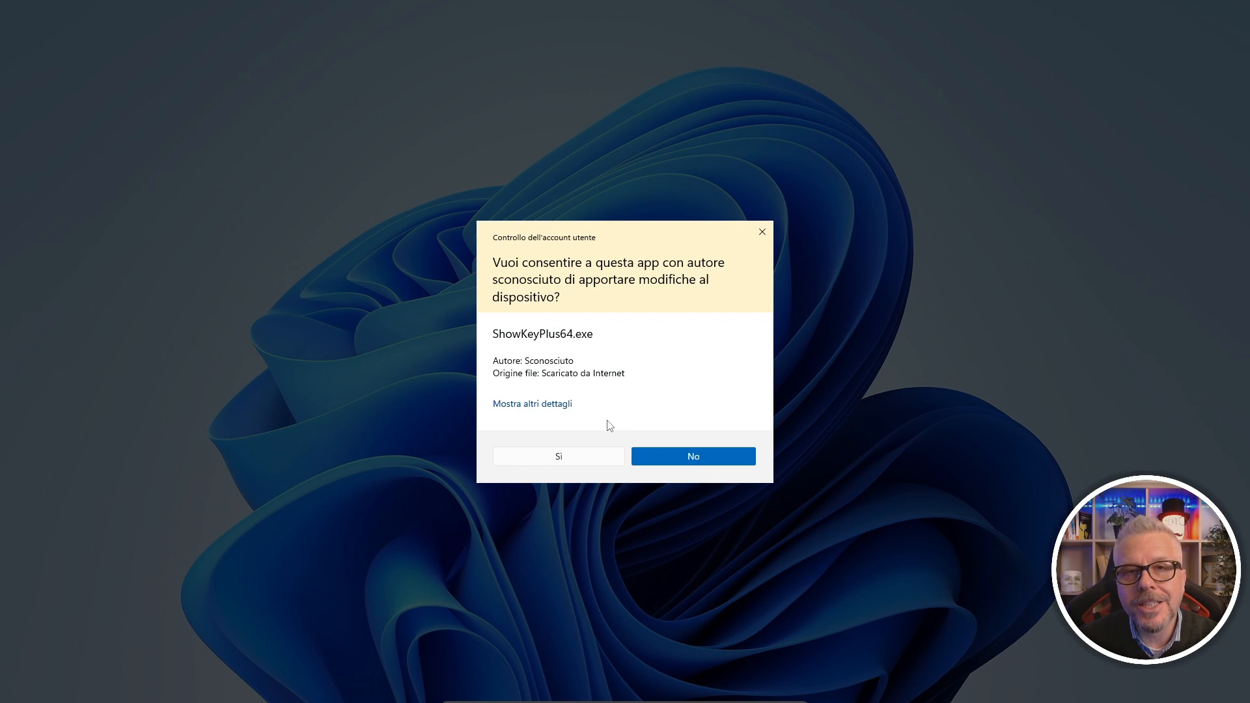
left_click(561, 457)
left_click(639, 342)
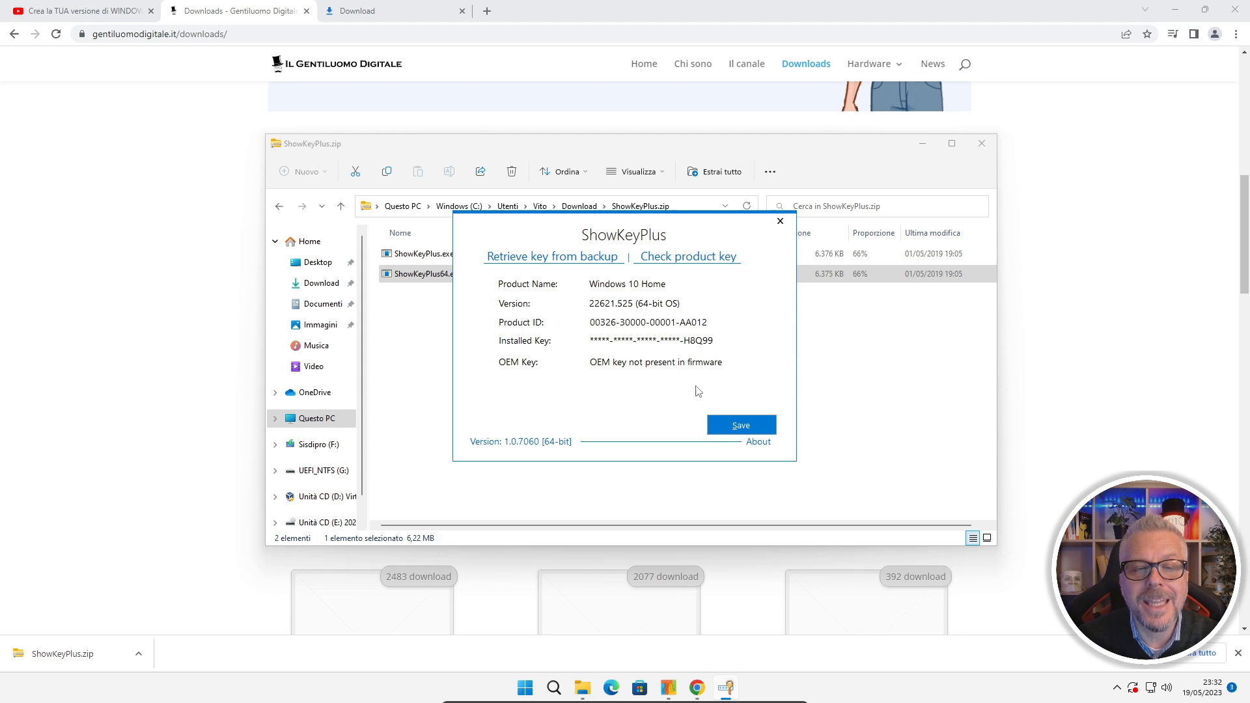
Back in NTLite, set Impostazioni locali dell'input under Localizzazione di Windows to Italiano | 00000410.
left_click(669, 690)
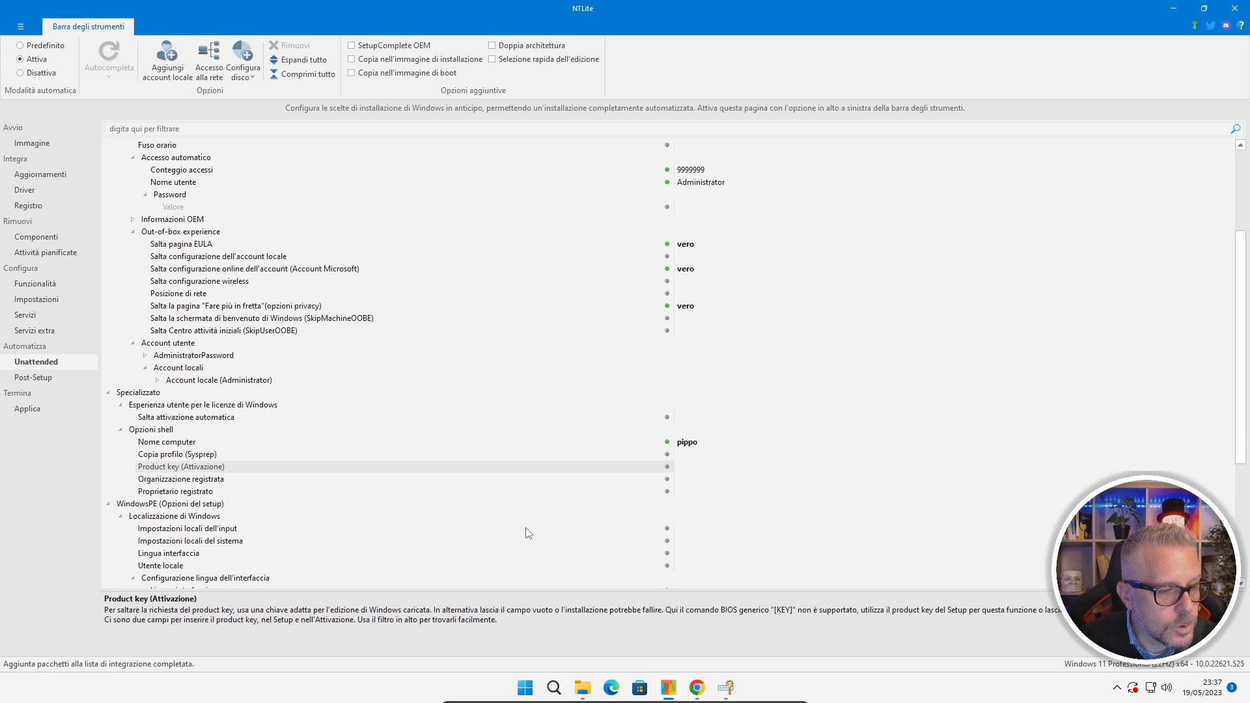
left_click(286, 520)
scroll(645, 538, "down", 1)
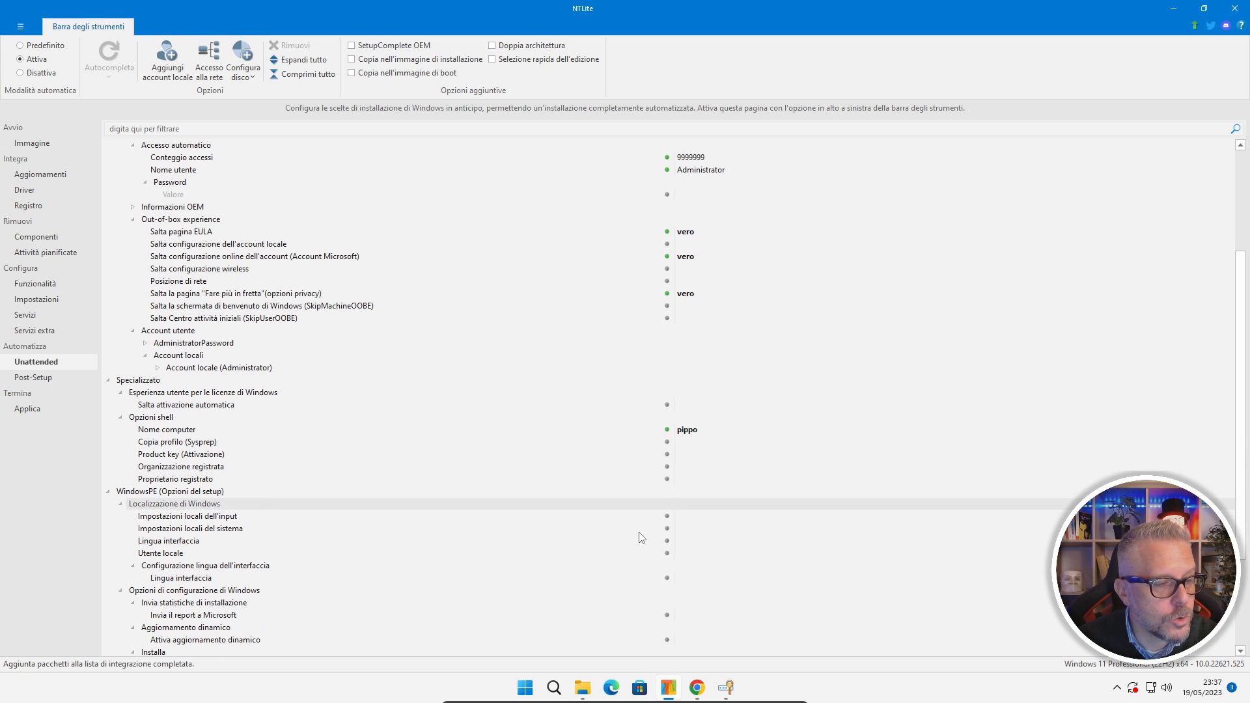
left_click(234, 520)
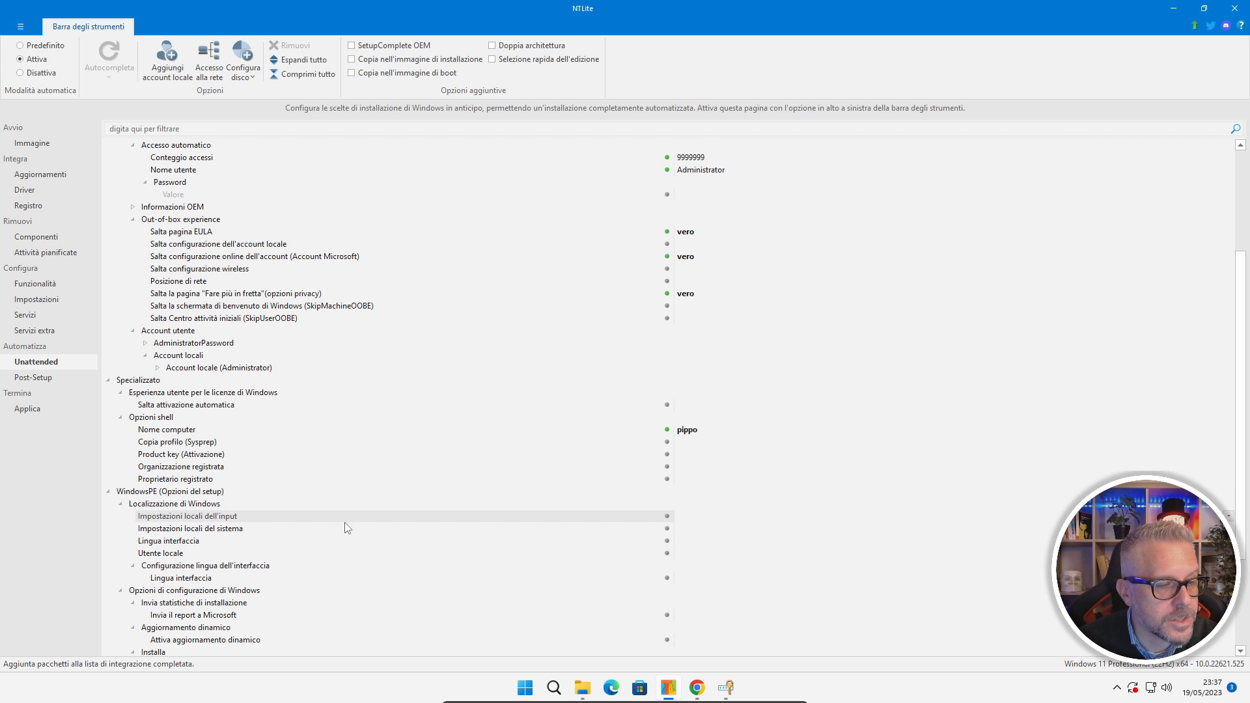
left_click(726, 517)
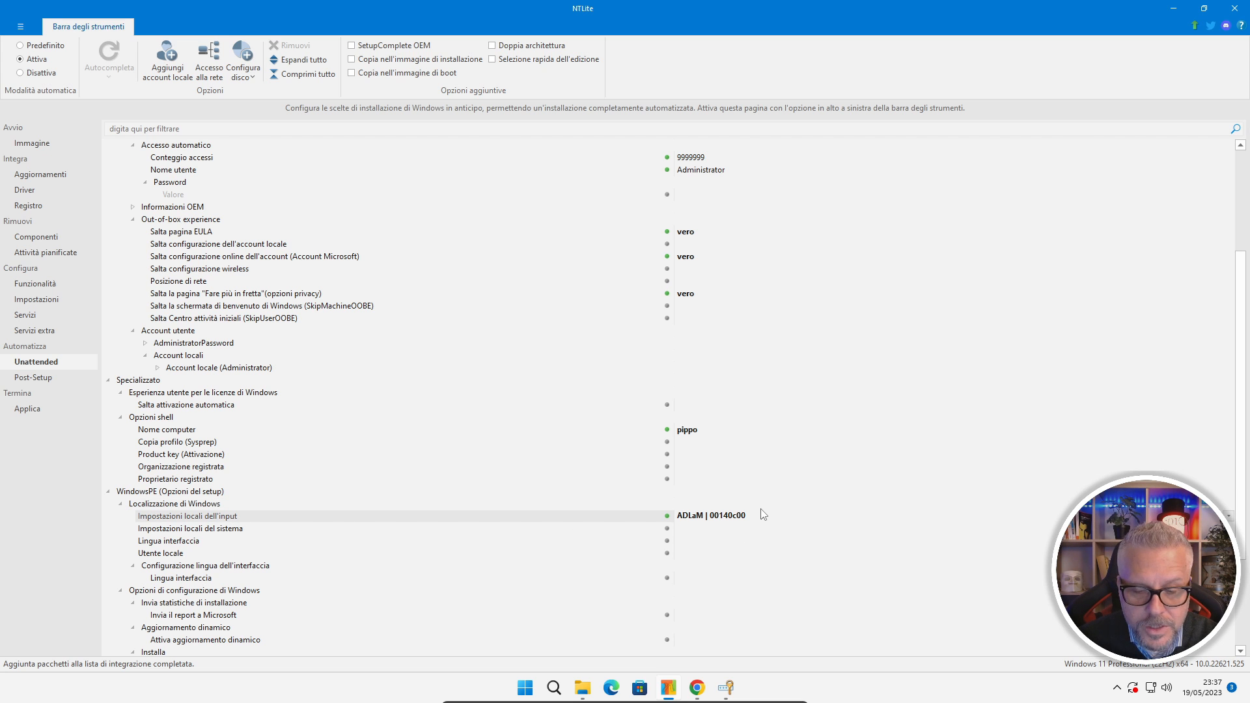
key("i")
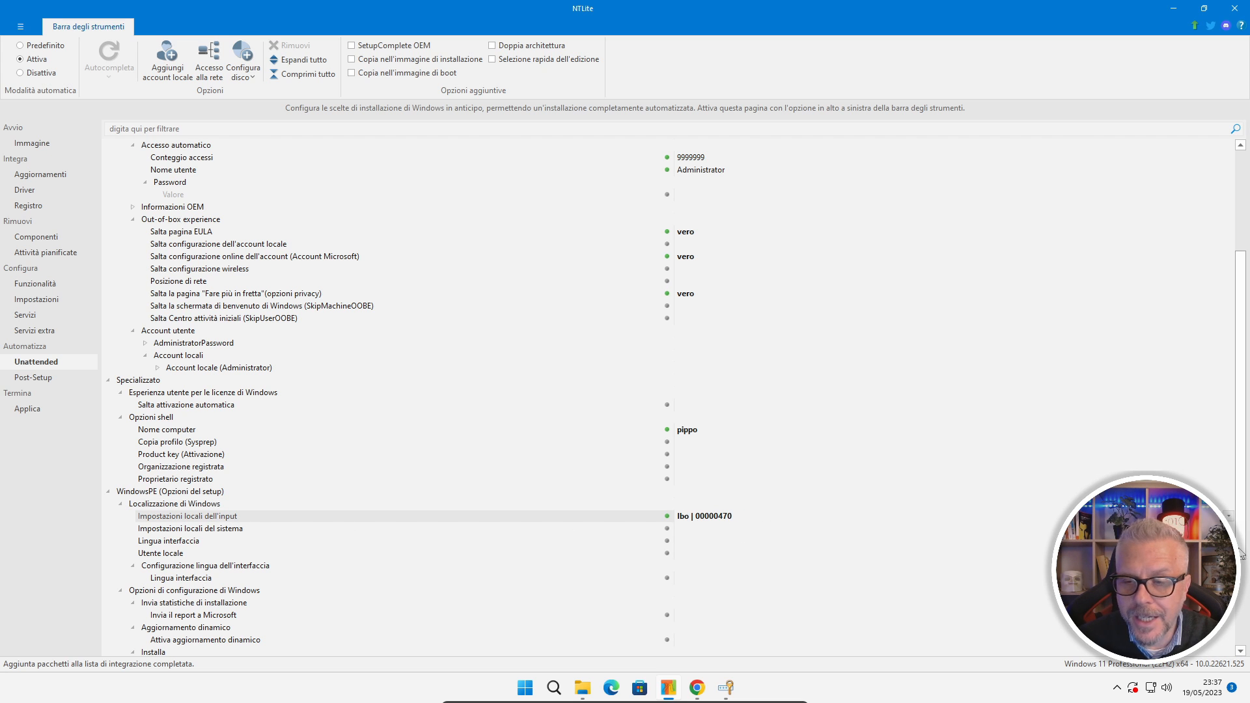
left_click(1040, 520)
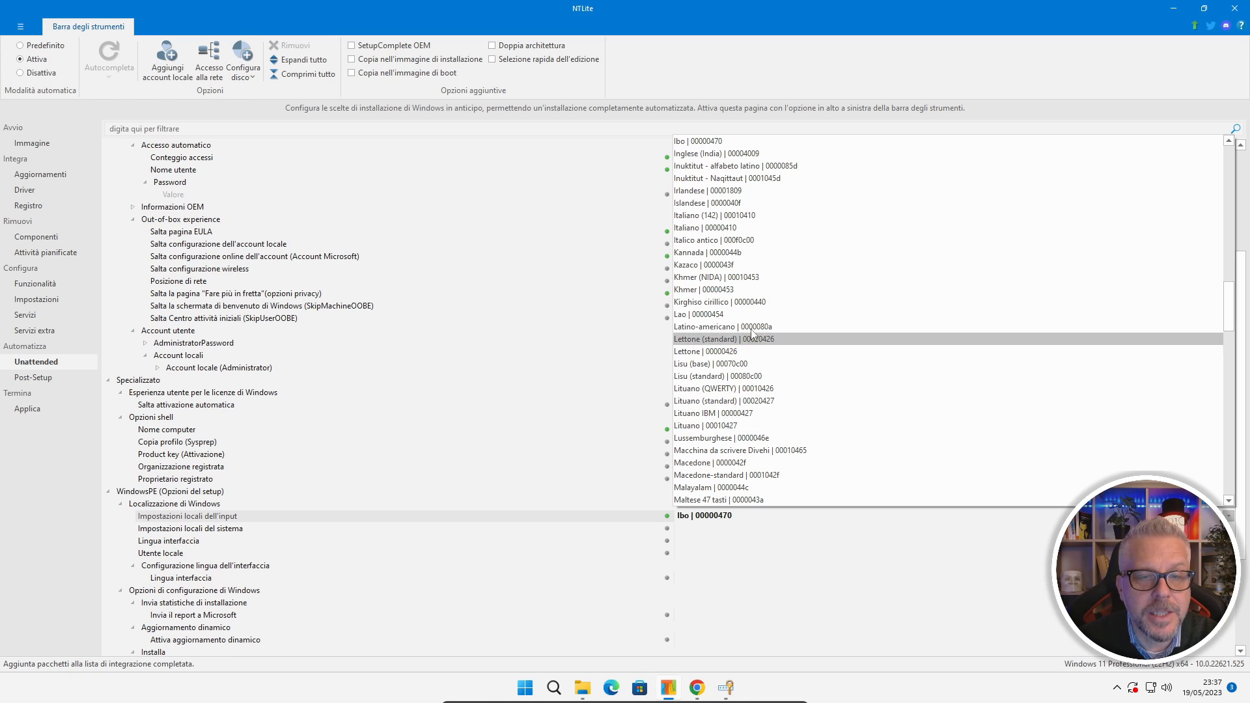
left_click(727, 227)
Set the WindowsPE system and user locales to Italian - italiano - it, and both Lingua interfaccia settings to Italian - italiano - it-IT.
left_click(860, 528)
key("i")
left_click(859, 528)
left_click(729, 455)
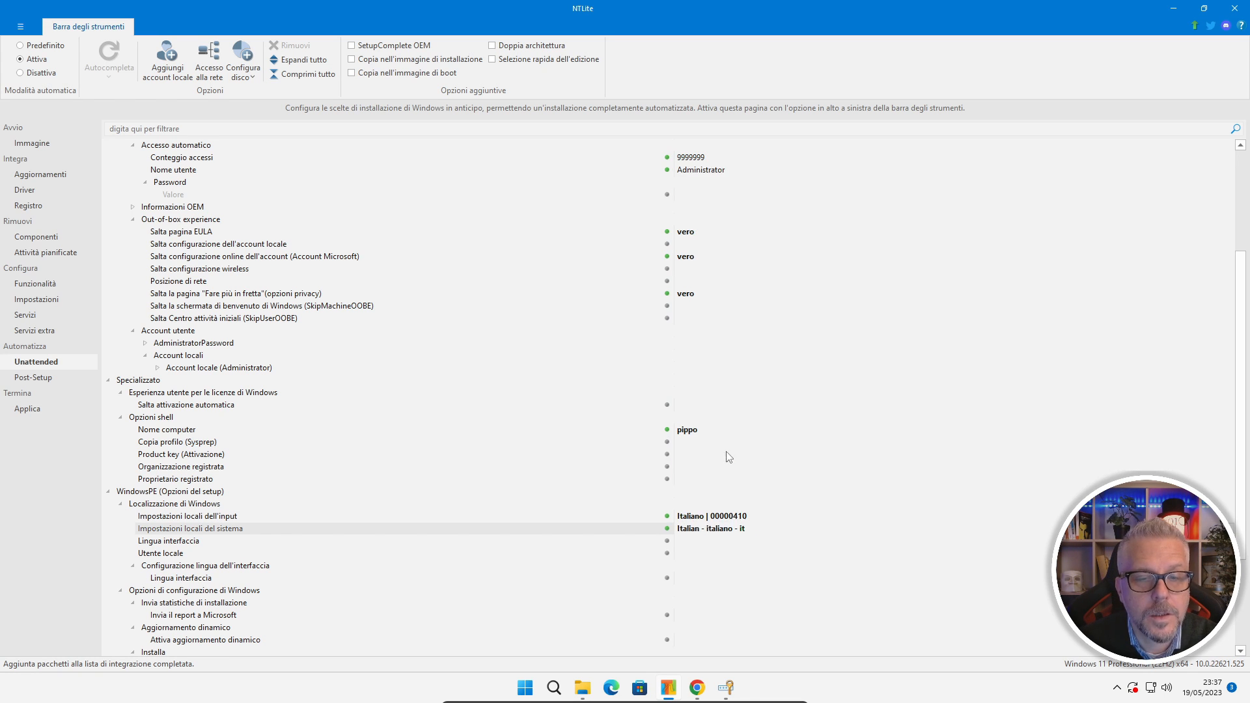
left_click(690, 541)
left_click(677, 554)
key("i")
left_click(693, 477)
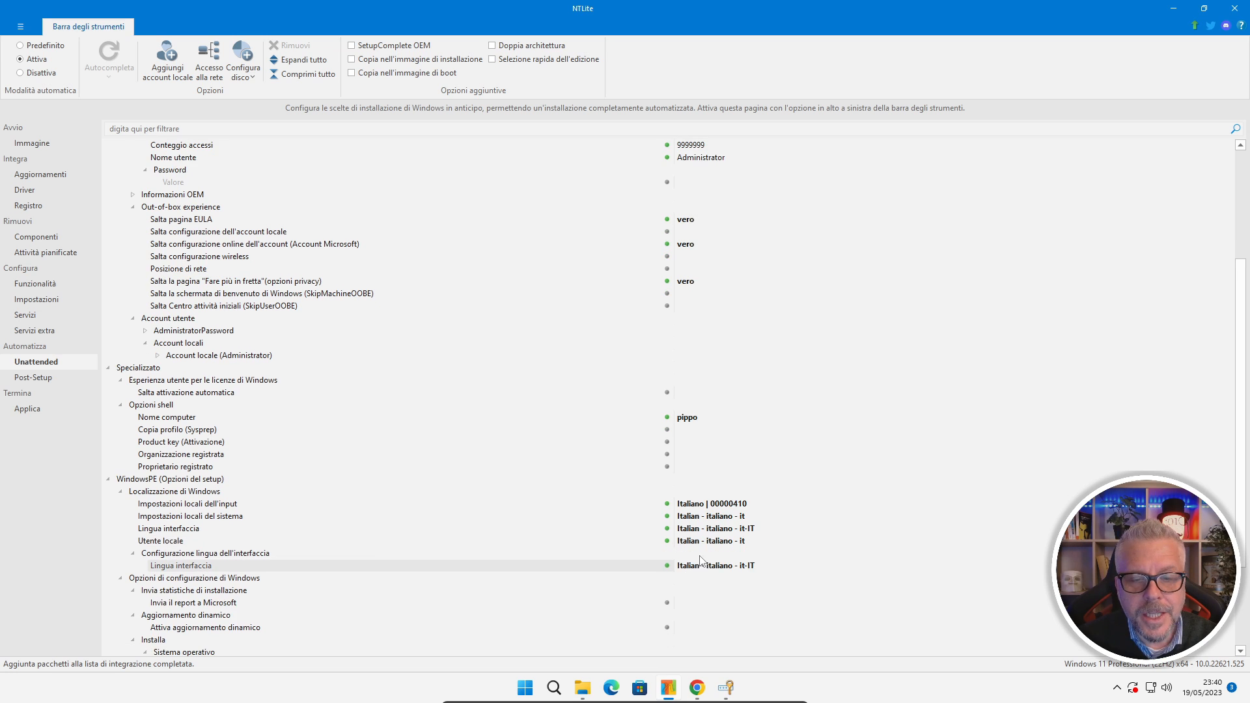
Set Invia il report a Microsoft under Invia statistiche di installazione to falso.
scroll(703, 565, "down", 1)
scroll(685, 582, "down", 1)
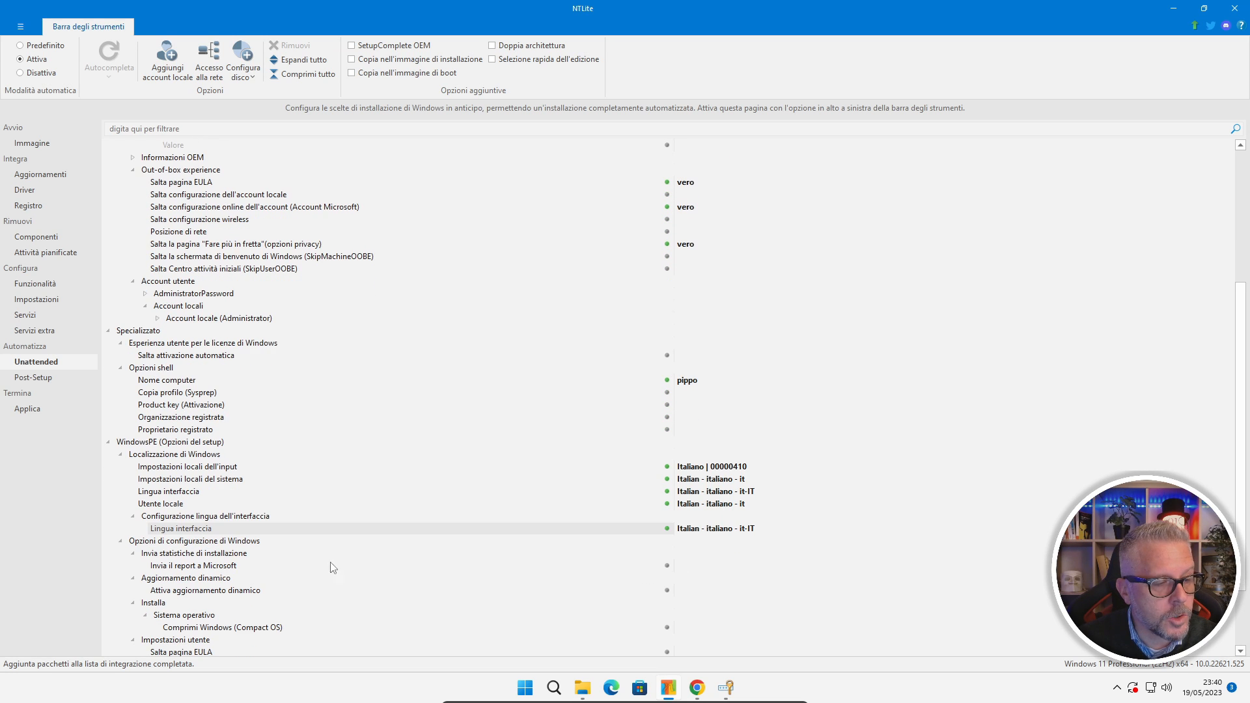
left_click(694, 566)
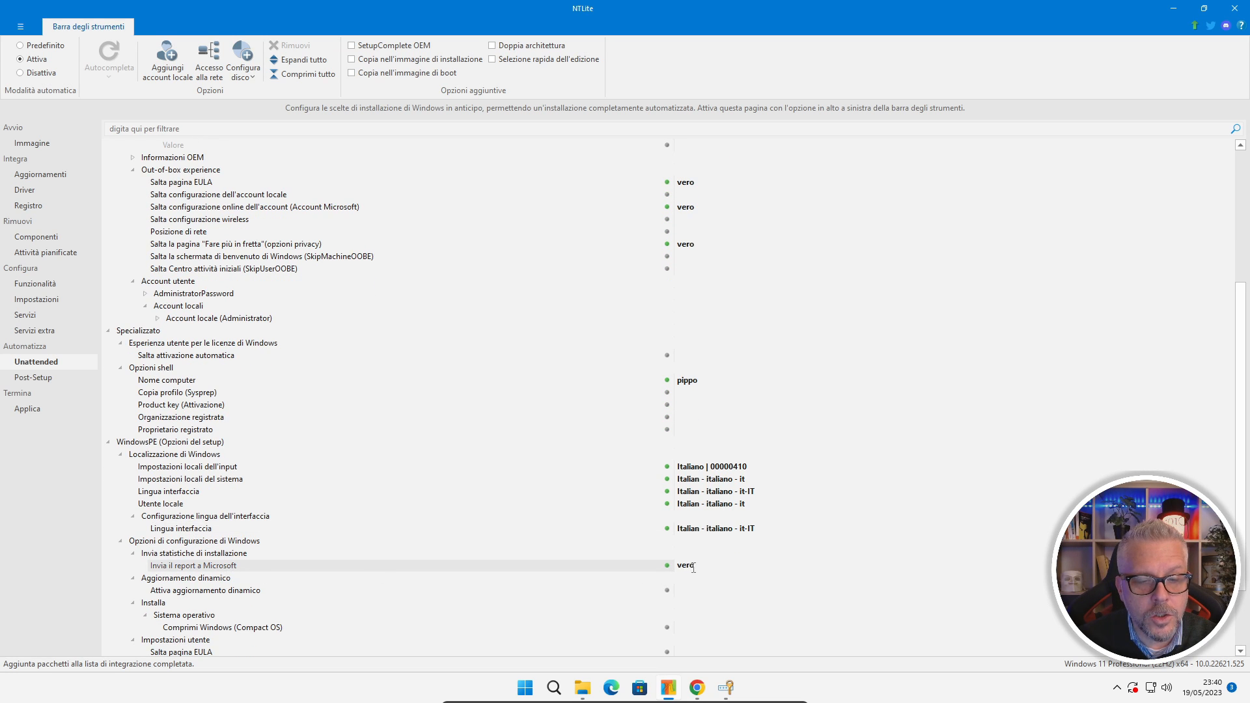
left_click(690, 566)
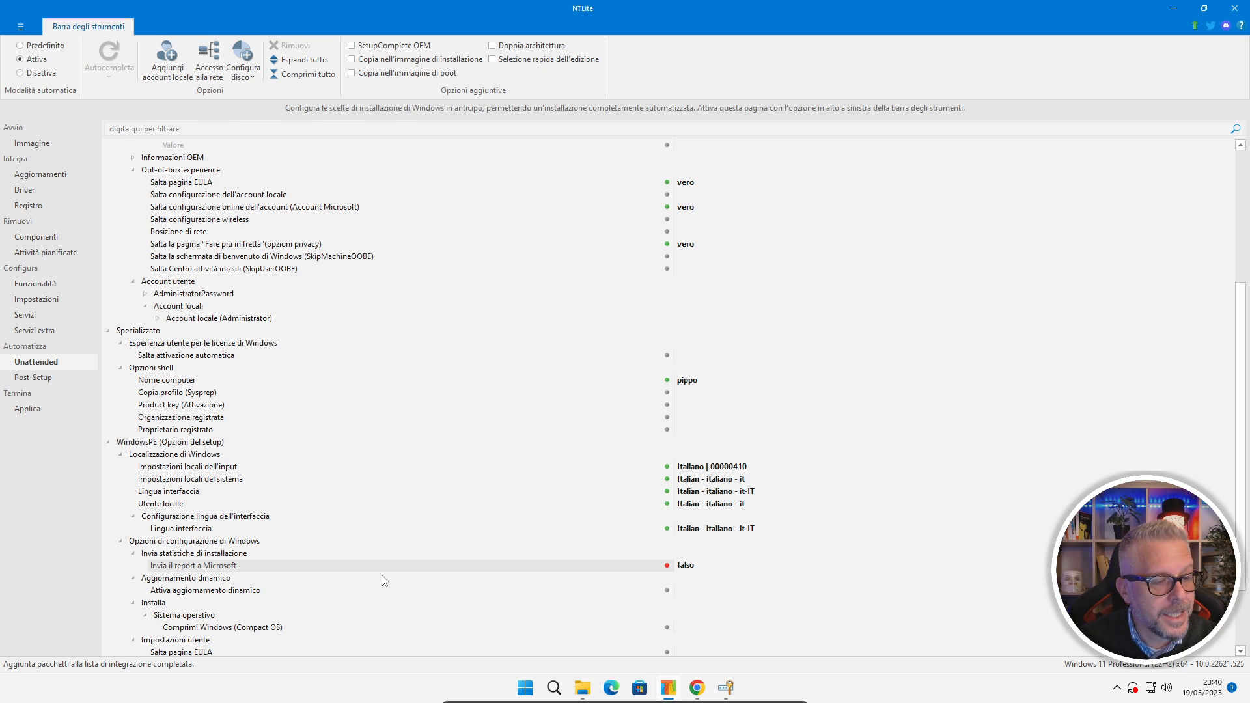
Set Salta pagina EULA under Impostazioni utente to vero and select the Product key (Setup) setting.
scroll(374, 579, "down", 3)
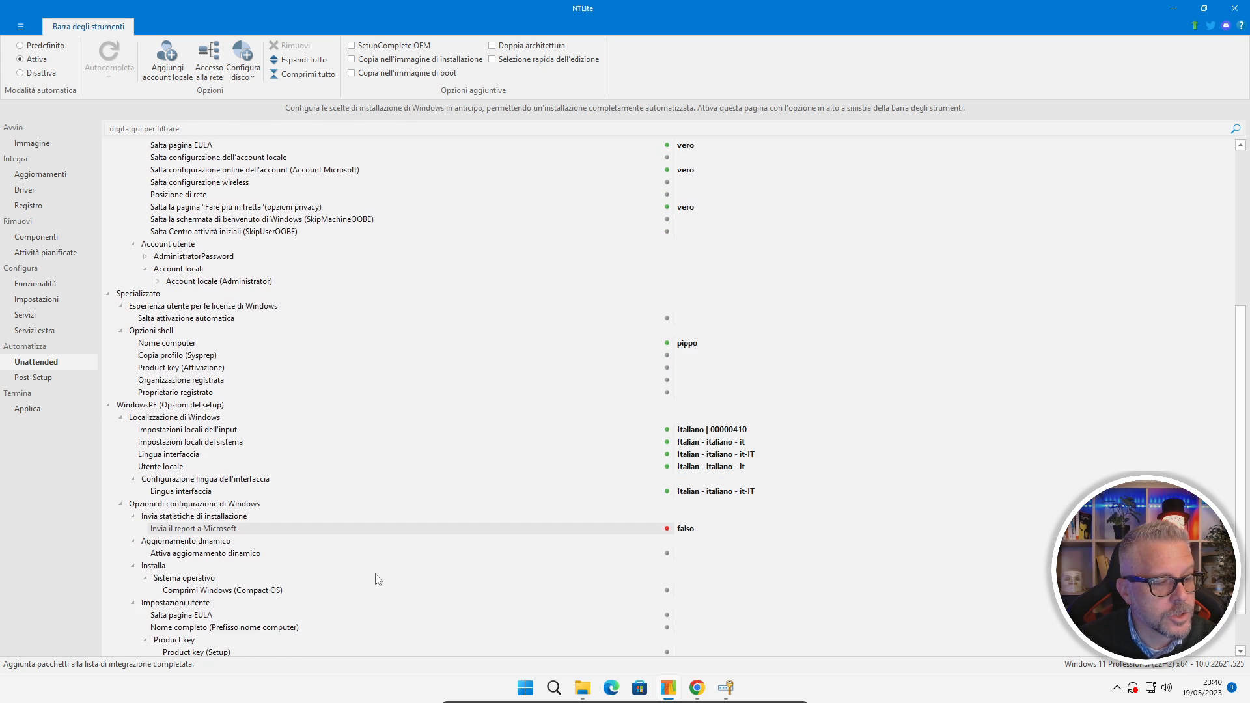
scroll(384, 580, "down", 1)
left_click(687, 565)
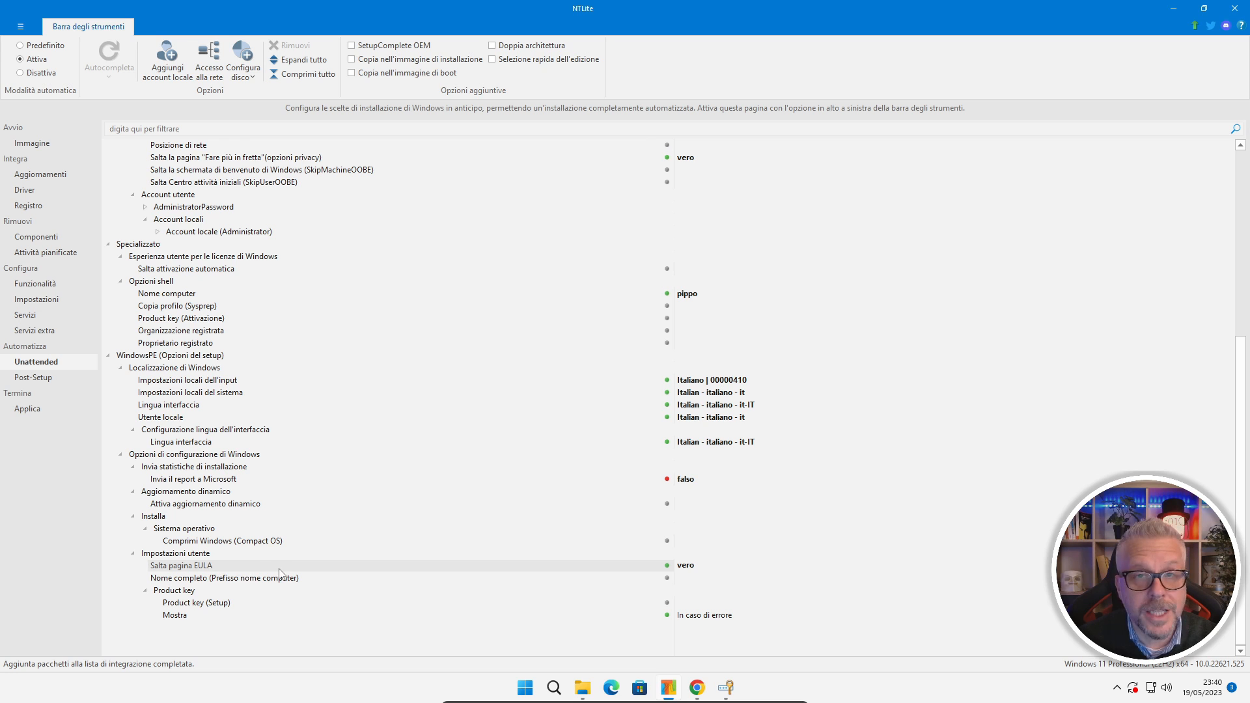
left_click(682, 601)
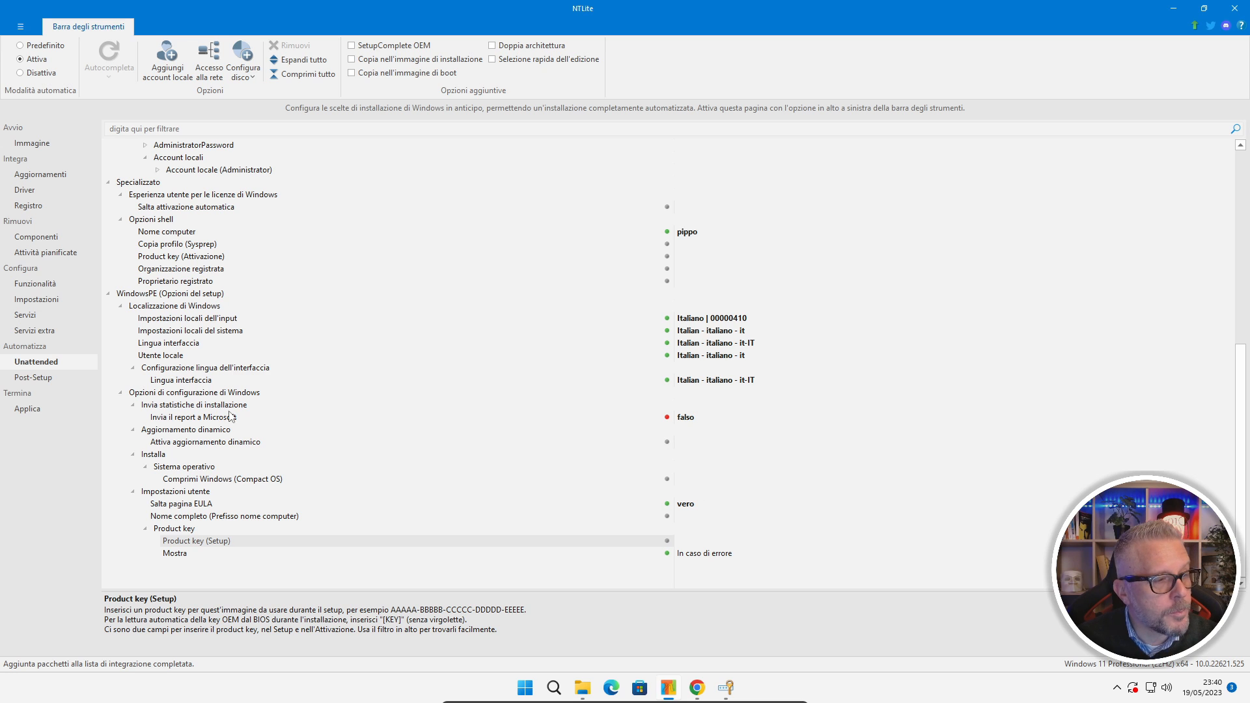
Add a machine Post-Setup command named "installazione antivirus" with the parameters "winget install XPDNZJFNCR1B07".
left_click(34, 377)
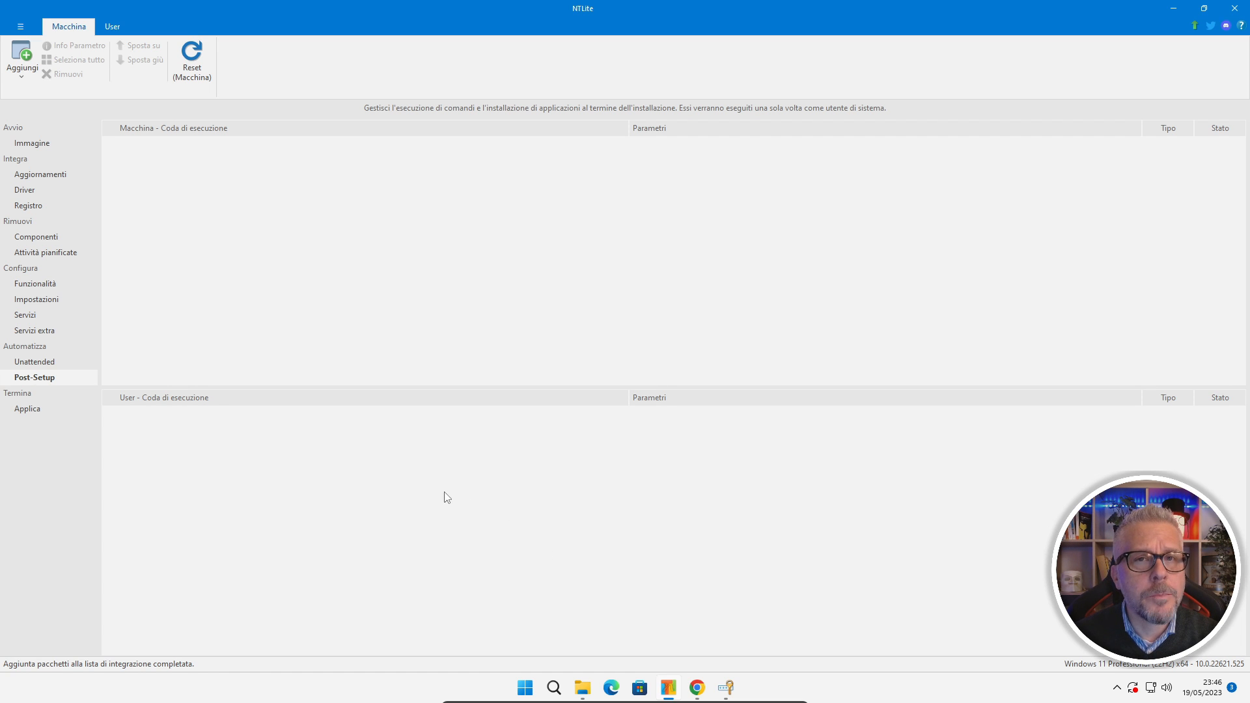
left_click(18, 53)
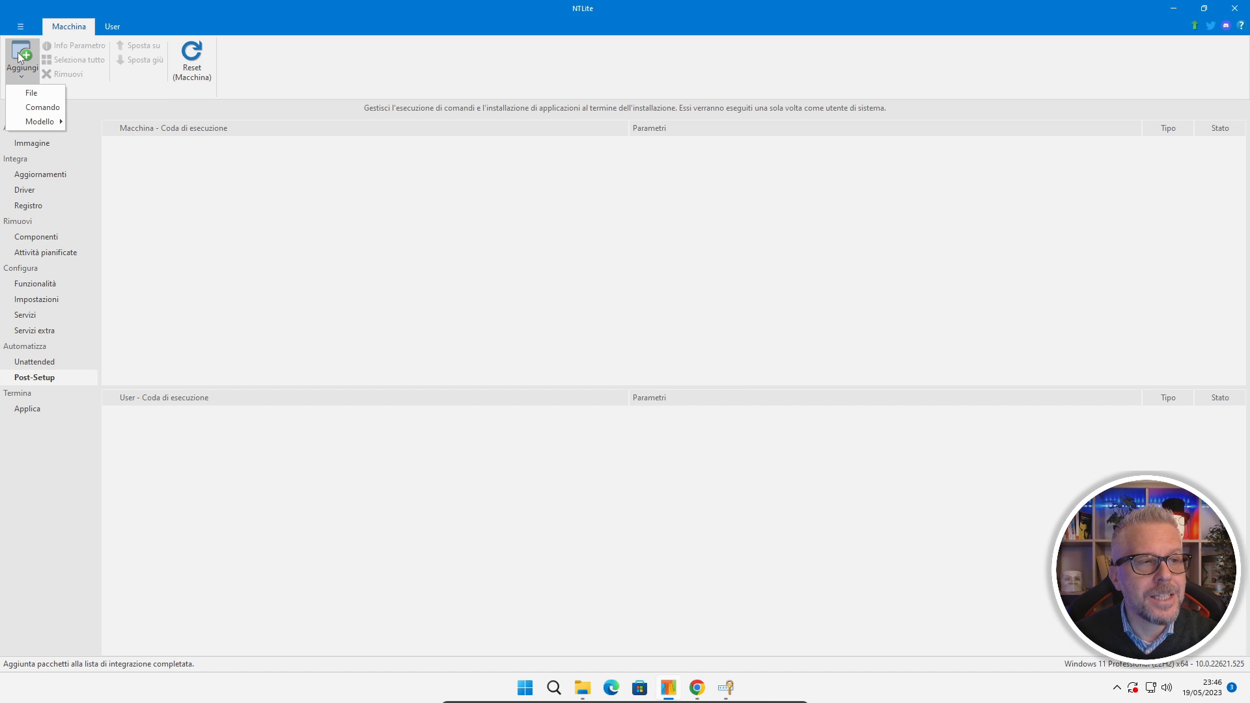
left_click(38, 108)
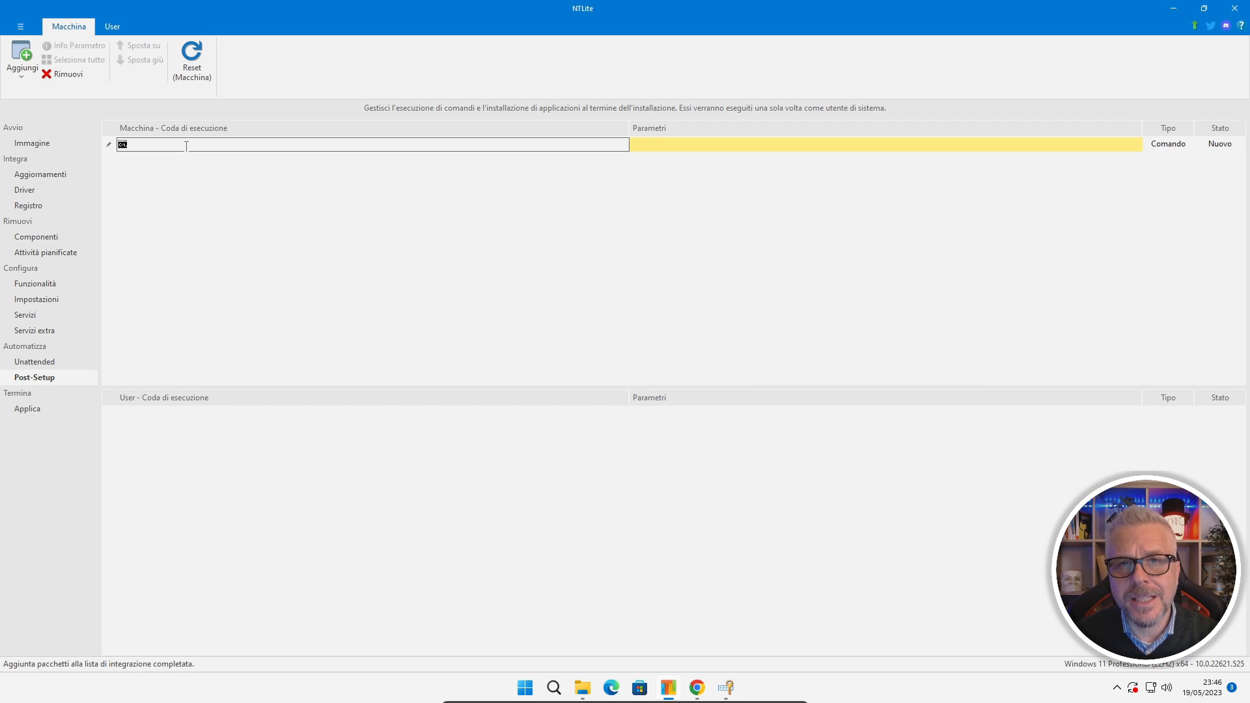
type("inst")
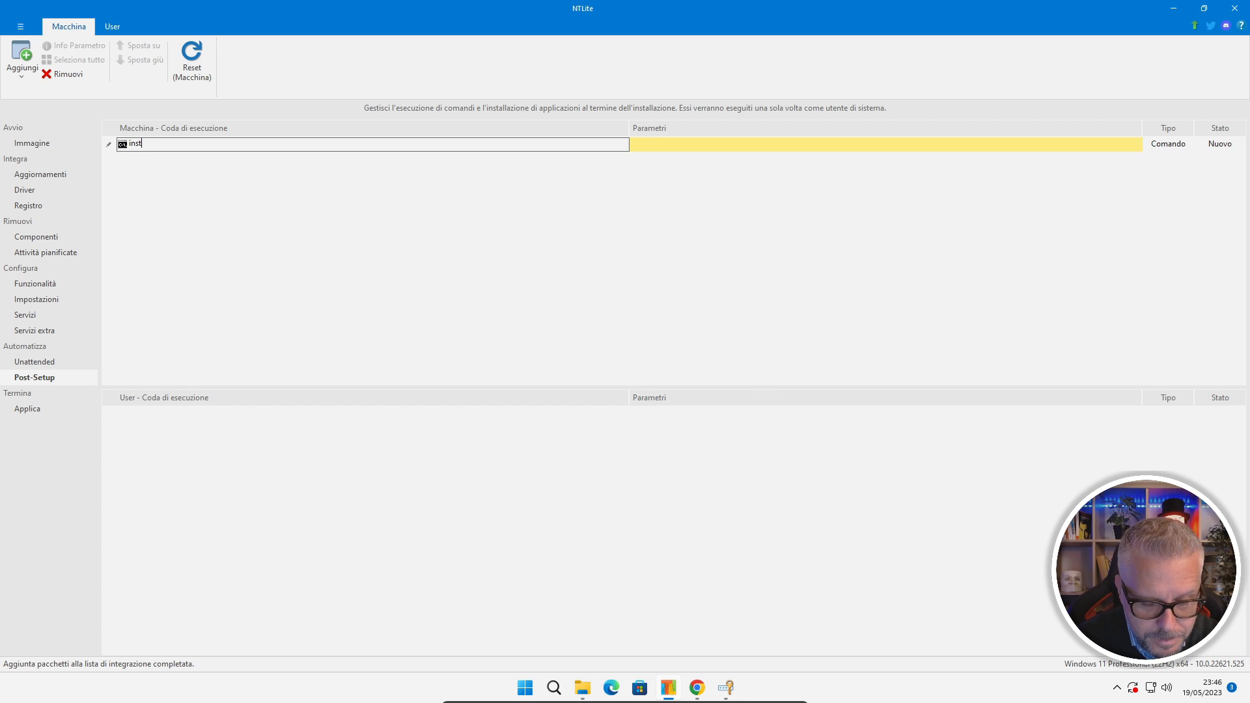
type("allazione antivirus")
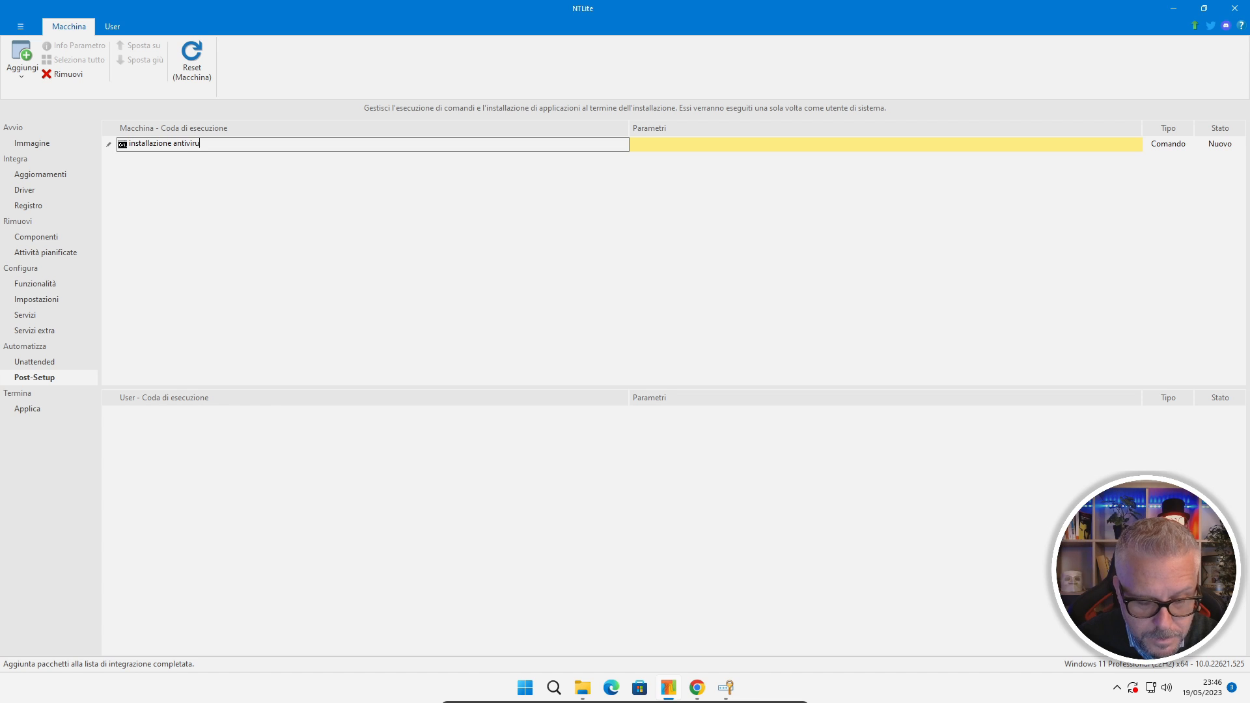
left_click(671, 145)
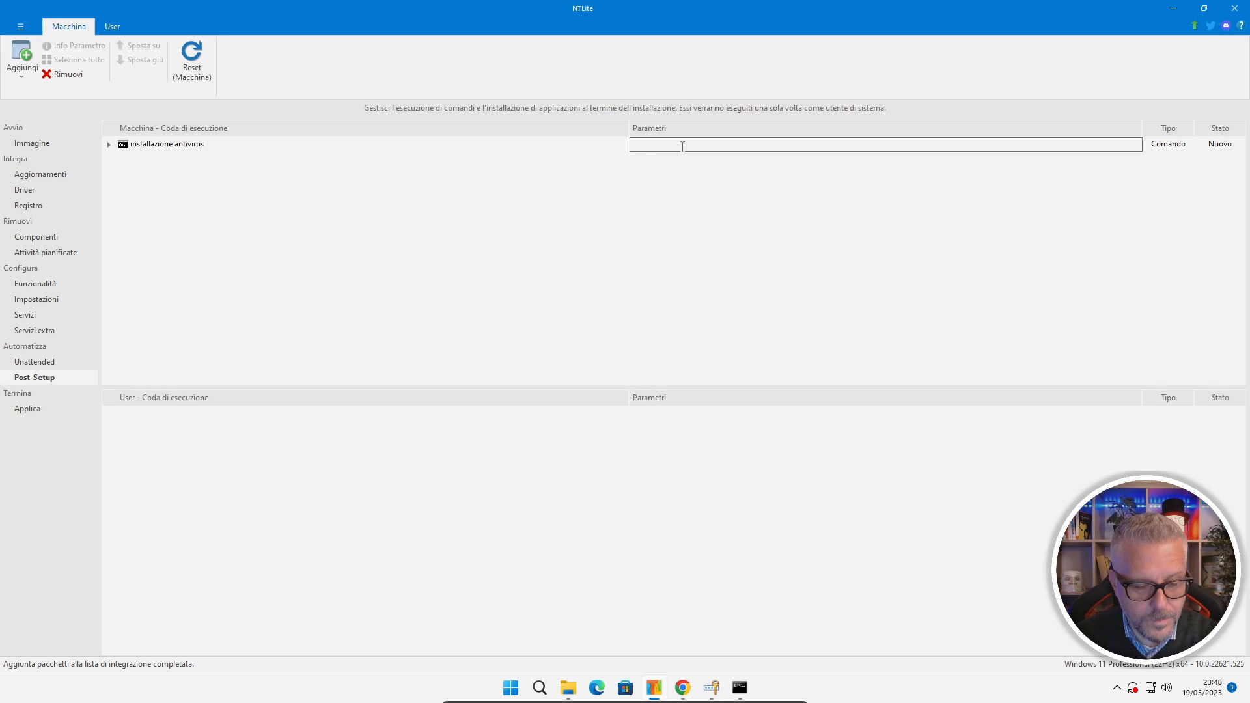
type("winget install")
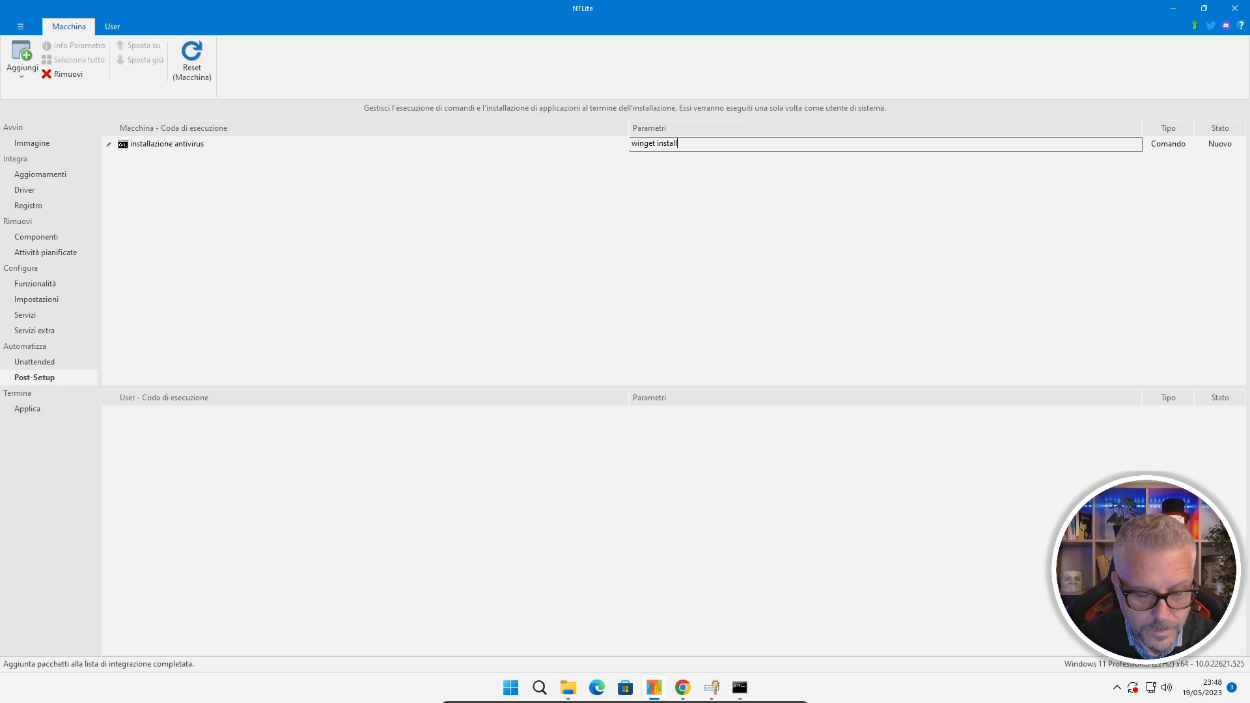
type("XPDNZJFNCR1B07")
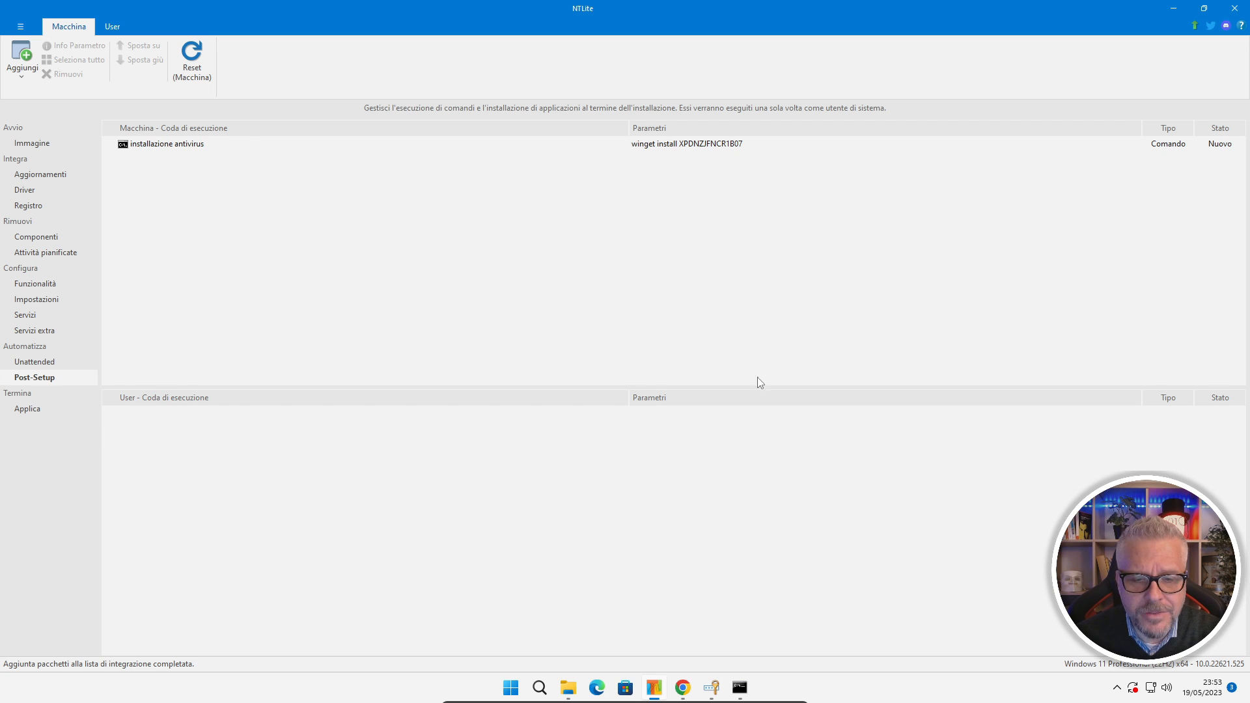
Switch to the administrator command prompt and look up antivirus packages with "winget search -q antivirus".
left_click(739, 687)
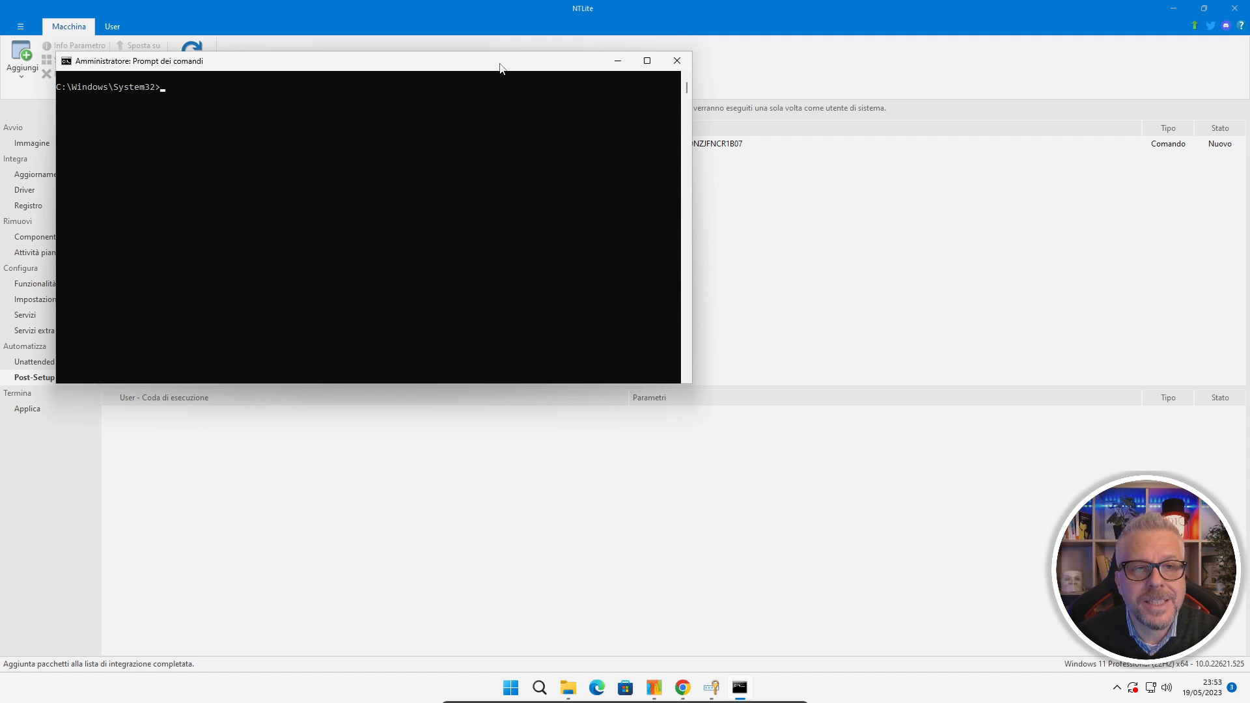
left_click_drag(500, 65, 686, 241)
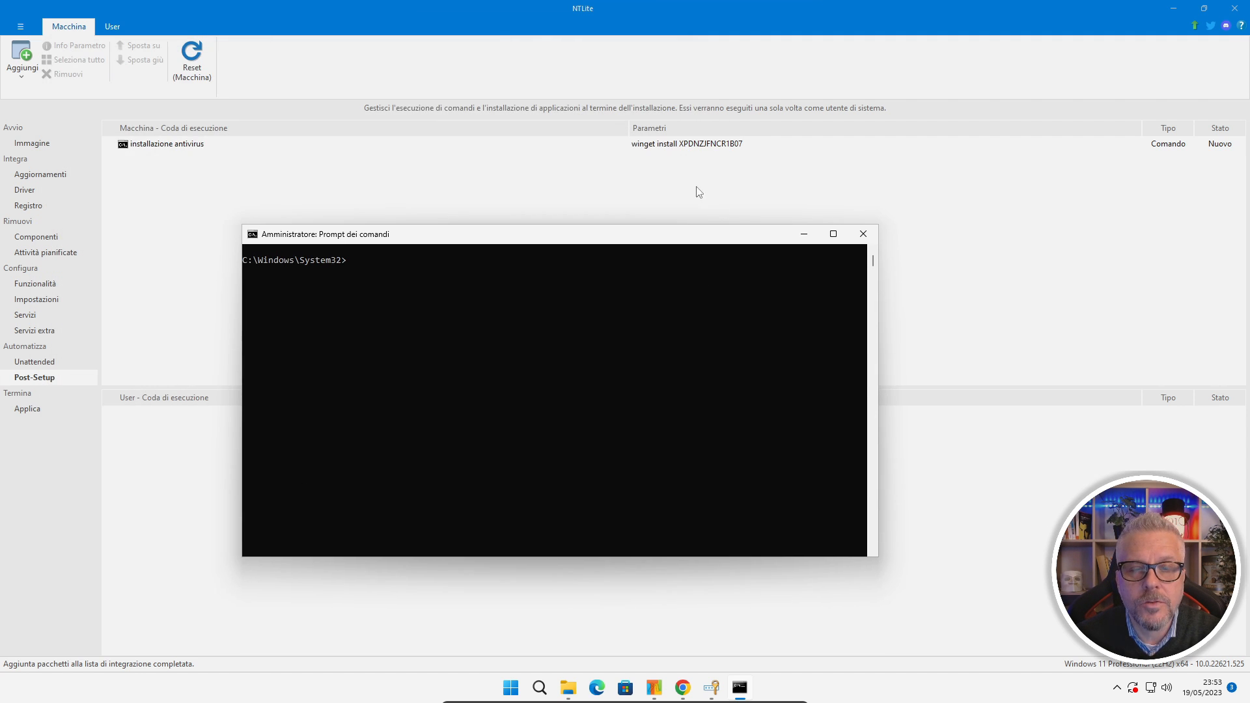
left_click(680, 143)
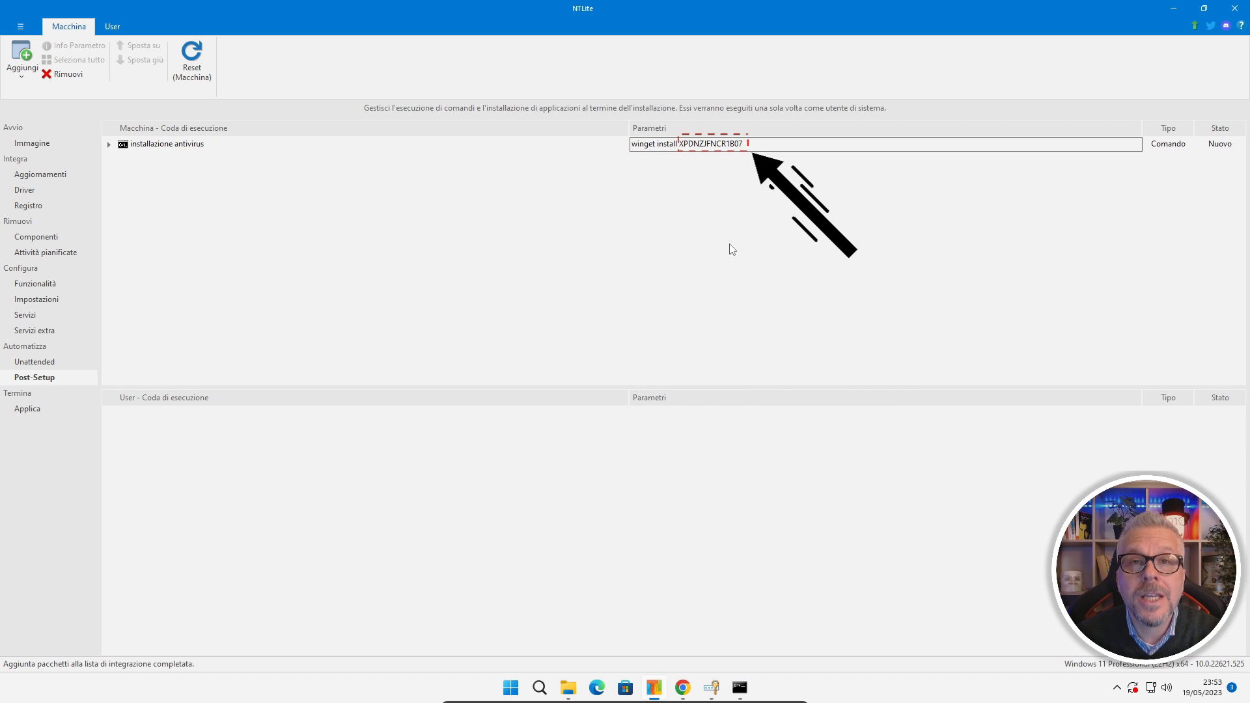
left_click(742, 688)
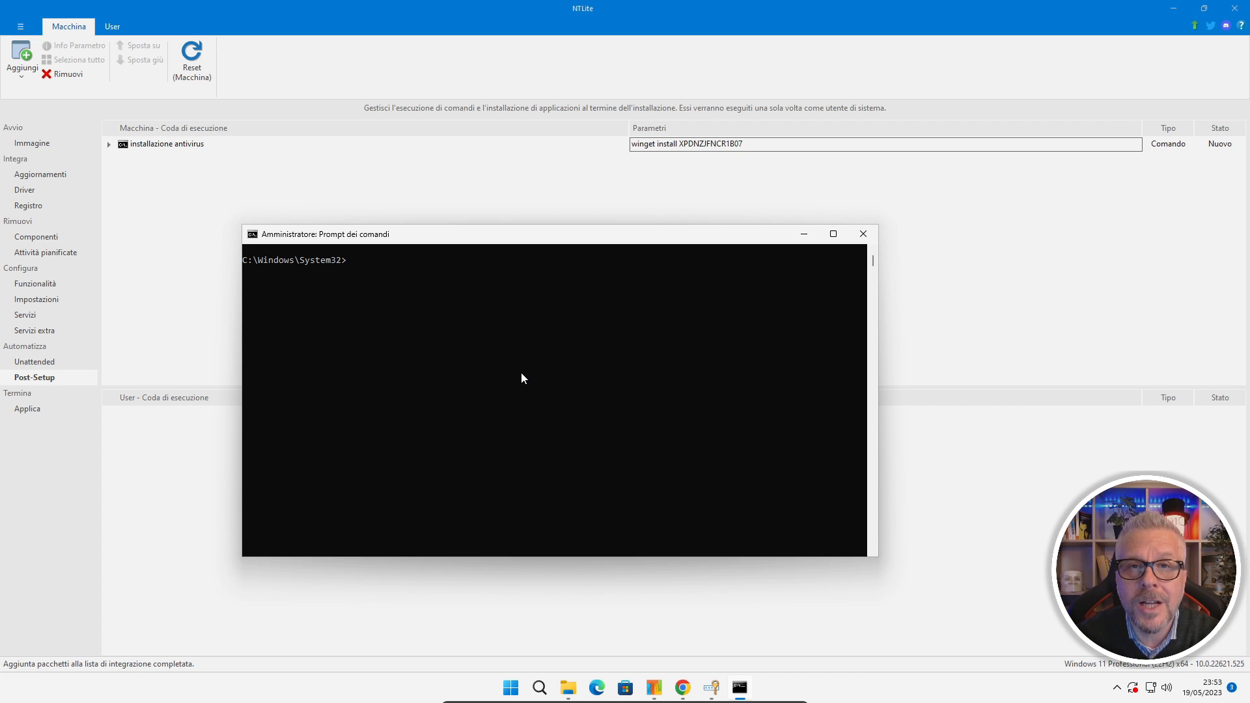
type("winget ")
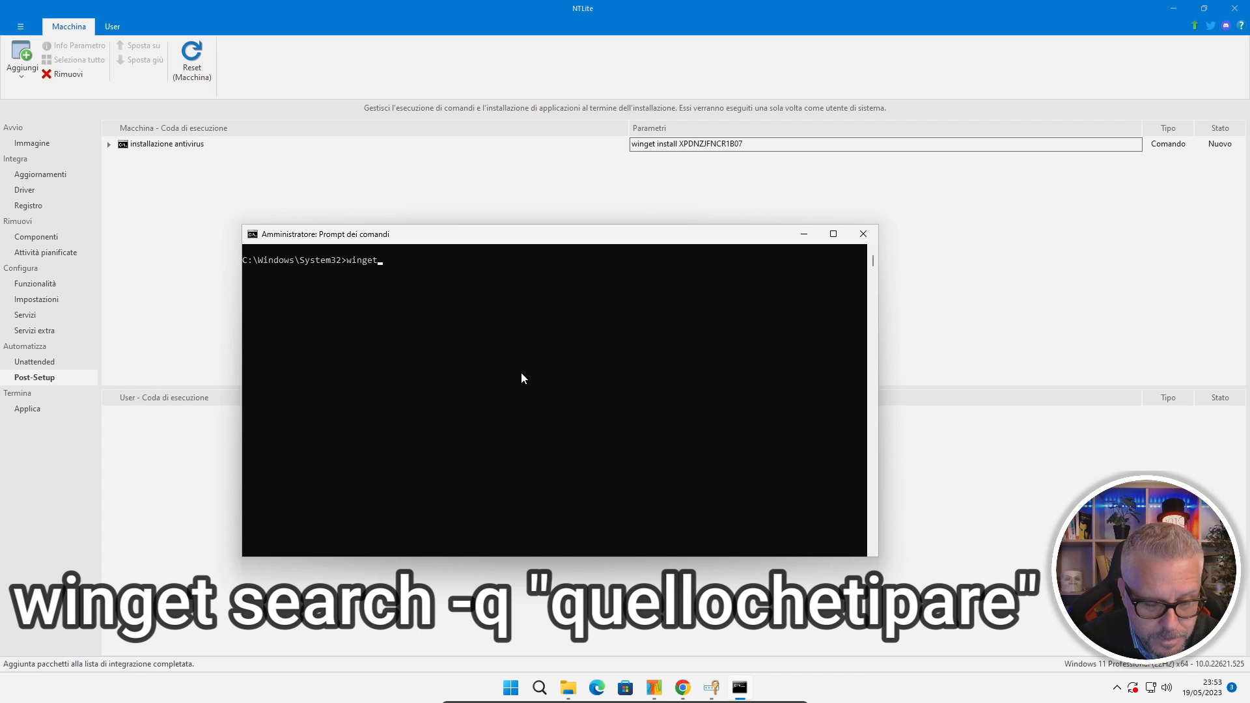
type("search -q antivirus")
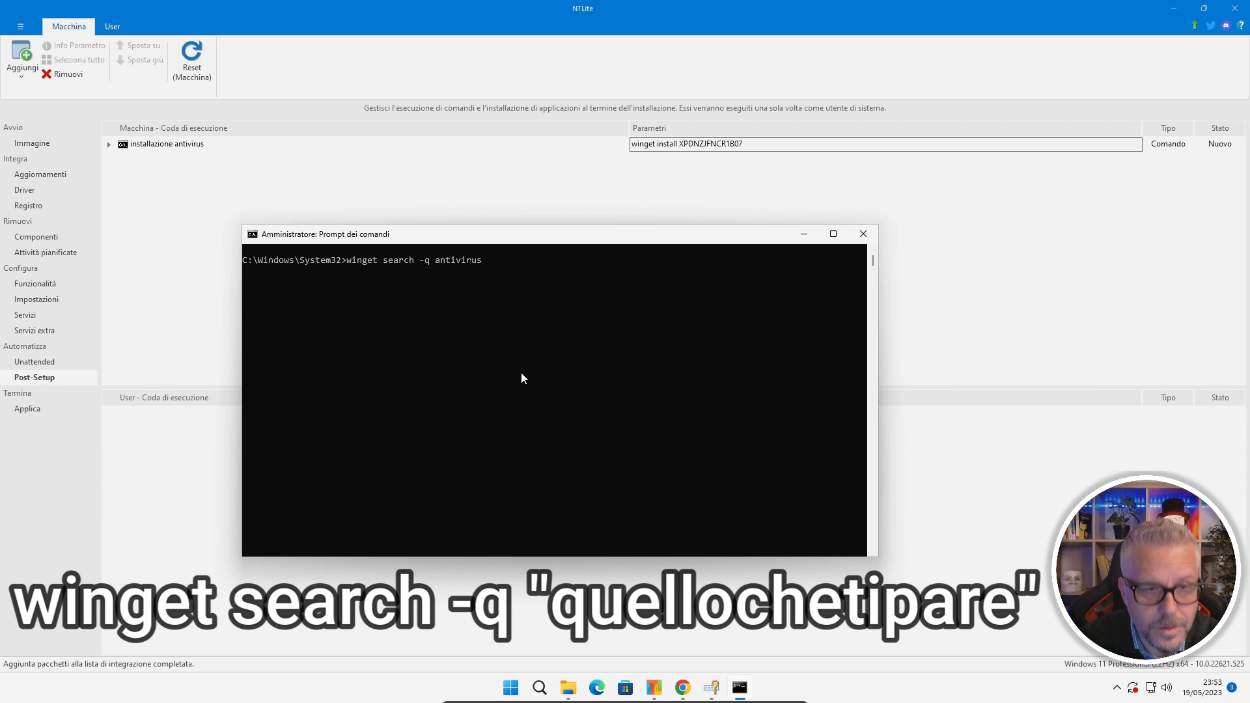
key("Return")
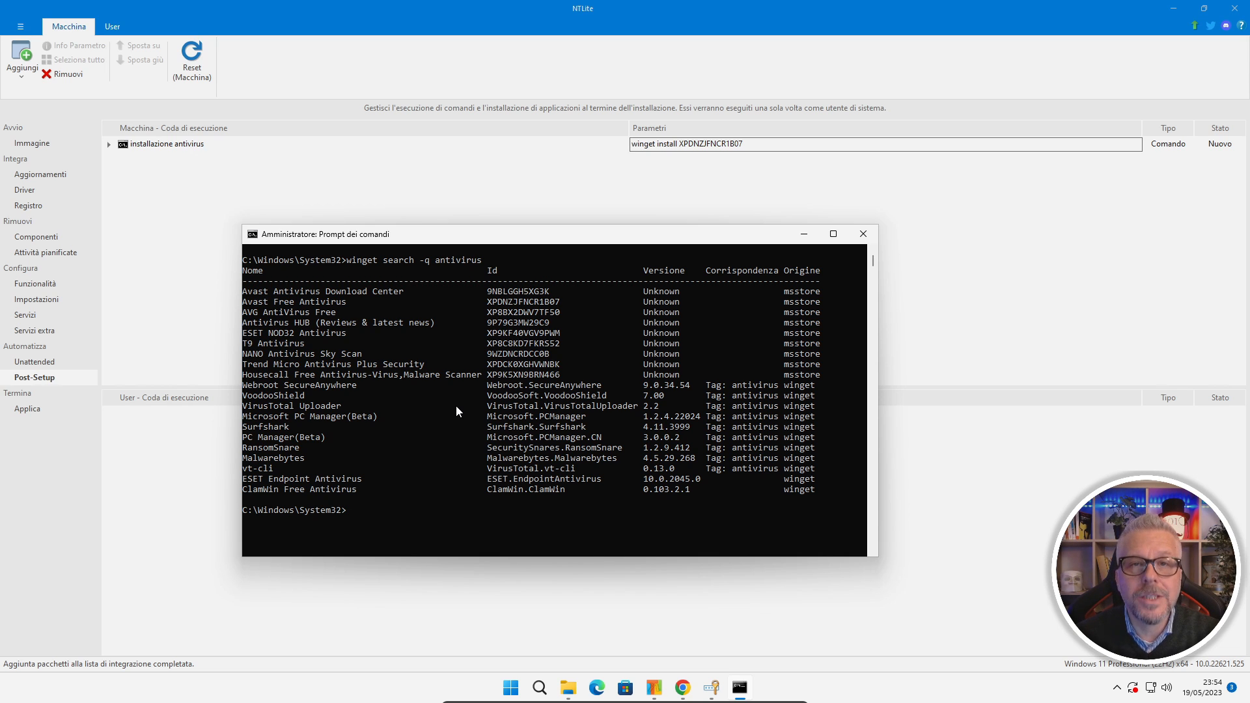
Start installing Trend Micro Antivirus Plus Security from the command prompt with "winget install XPDCK0XGHVWNBK".
type("winget ")
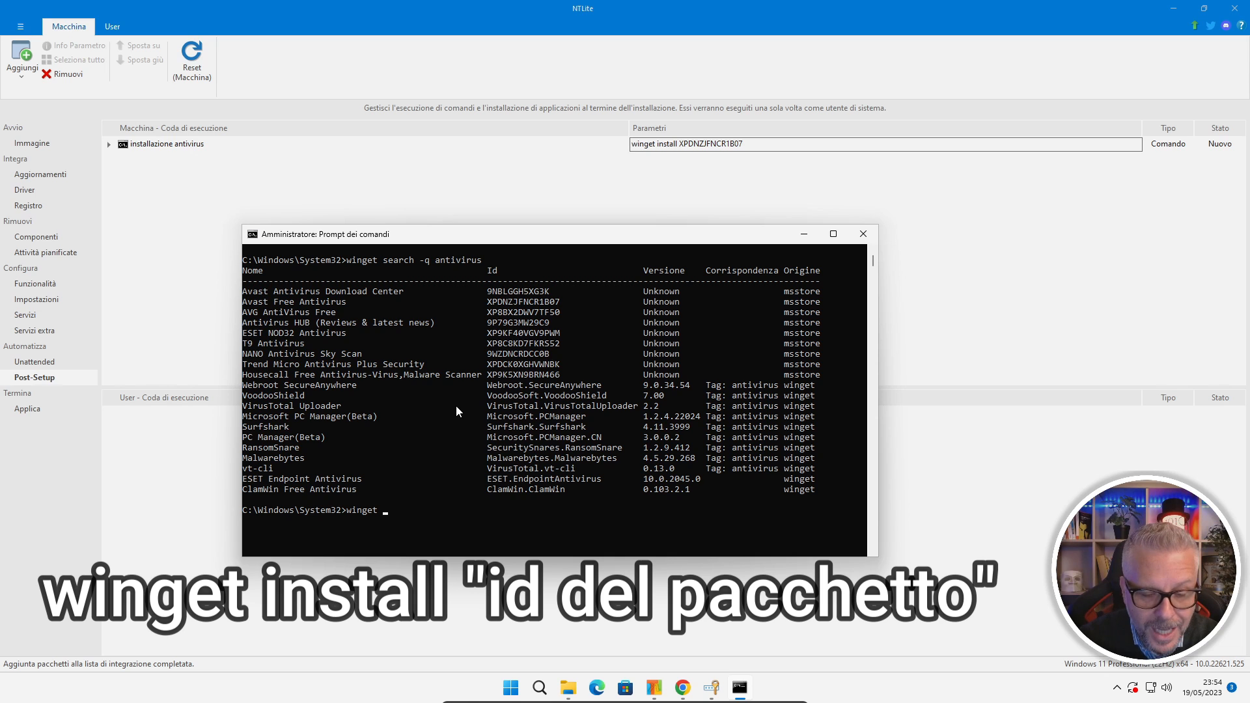
type("insty")
key("BackSpace")
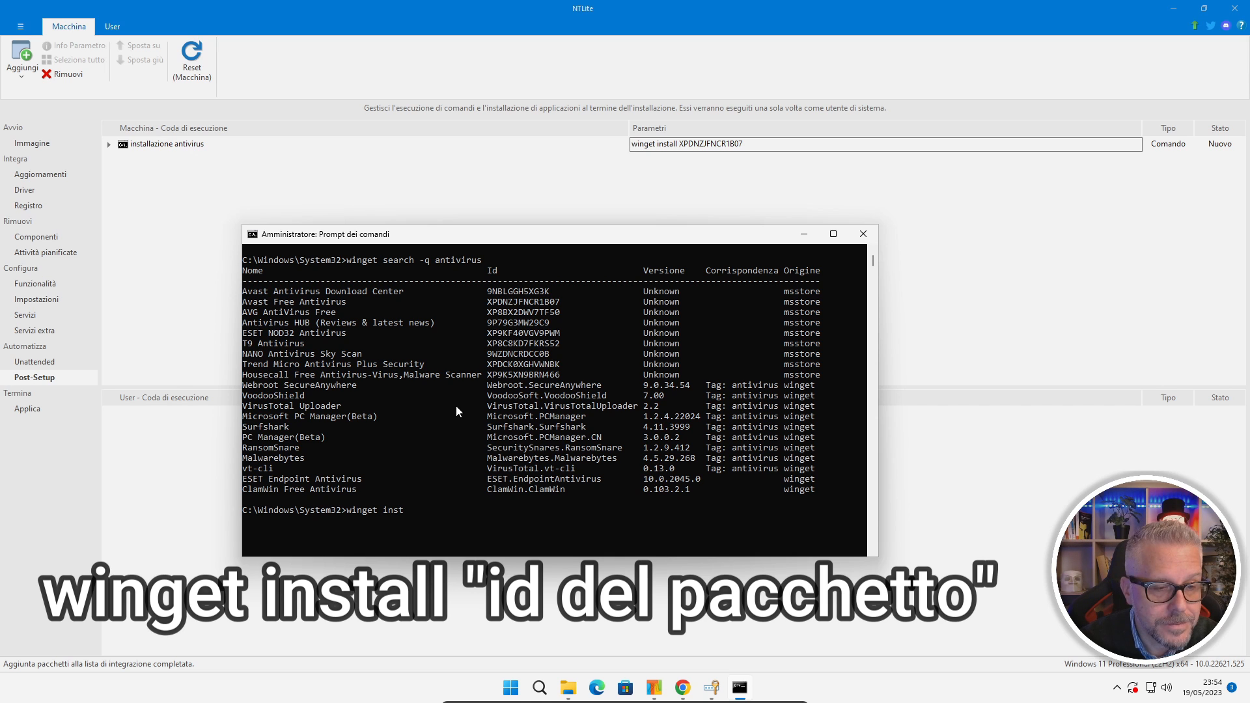
type("all")
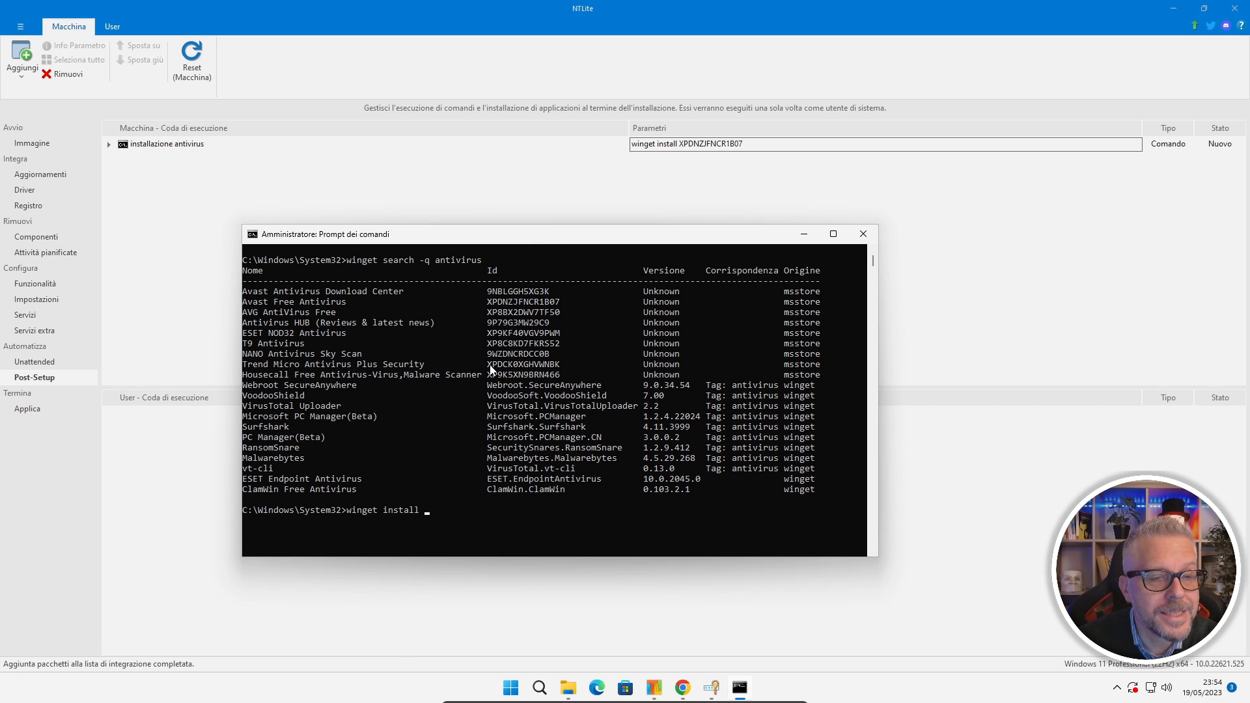
left_click_drag(487, 365, 558, 372)
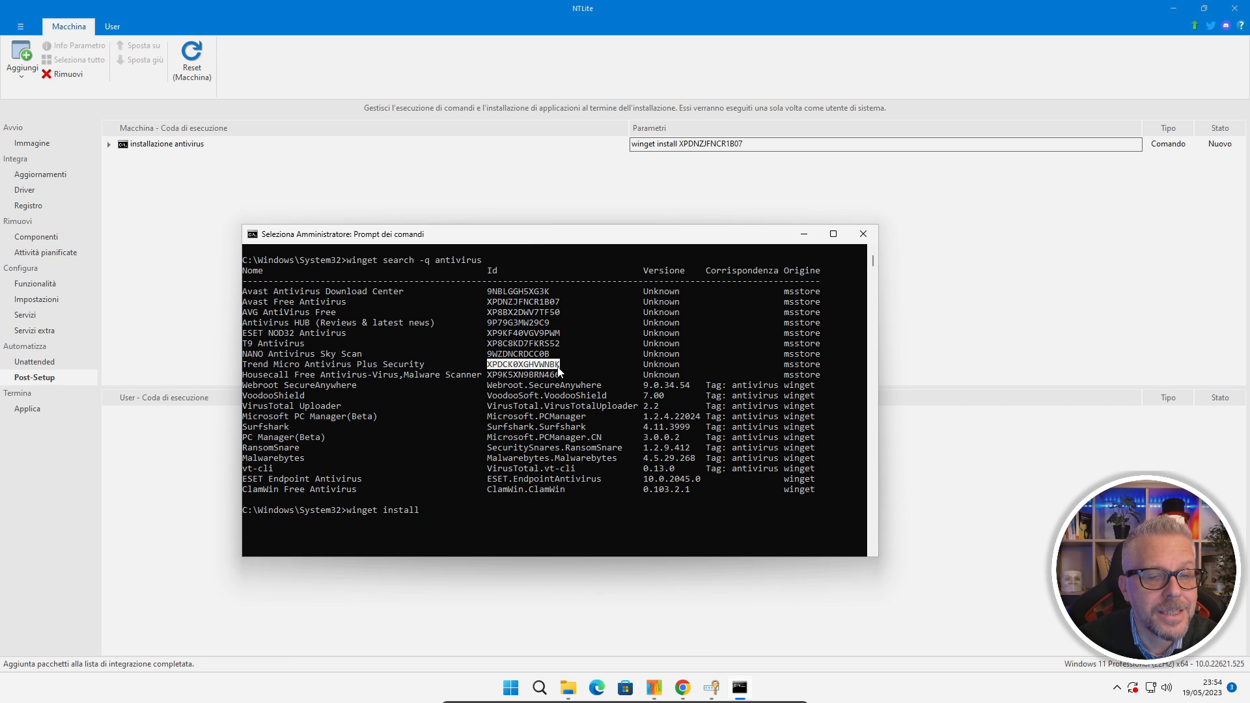
right_click(558, 372)
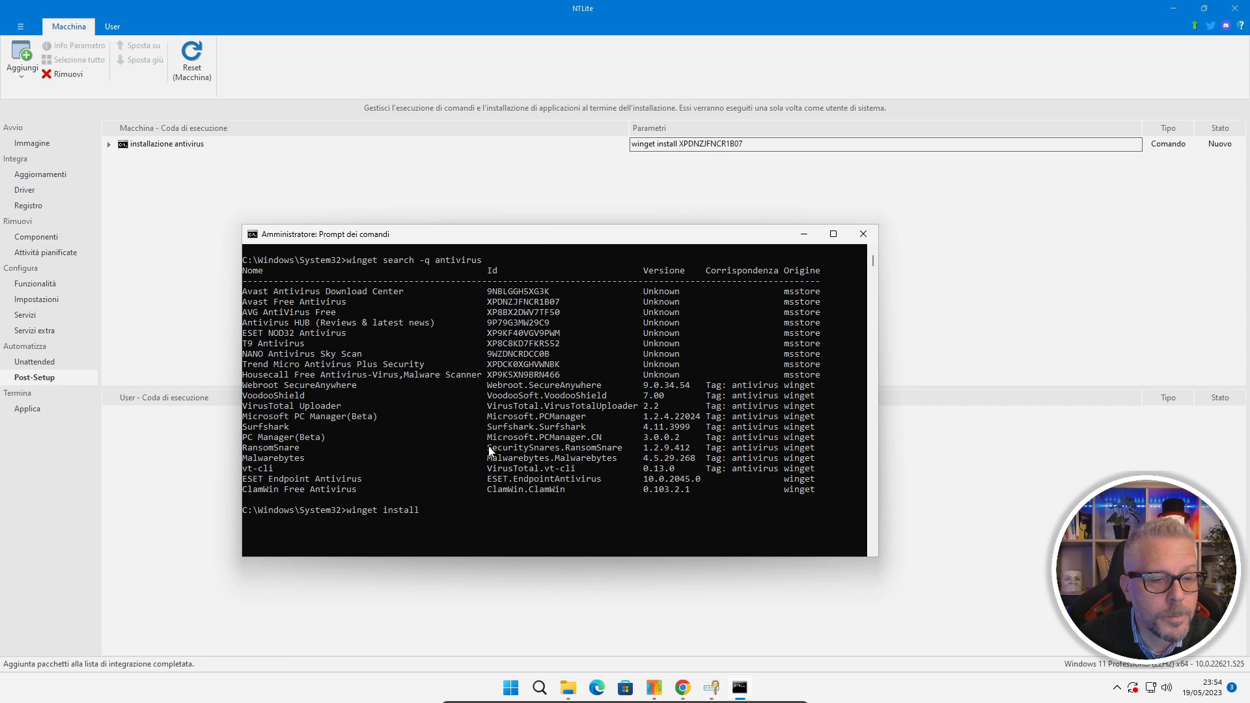
right_click(436, 511)
key("Return")
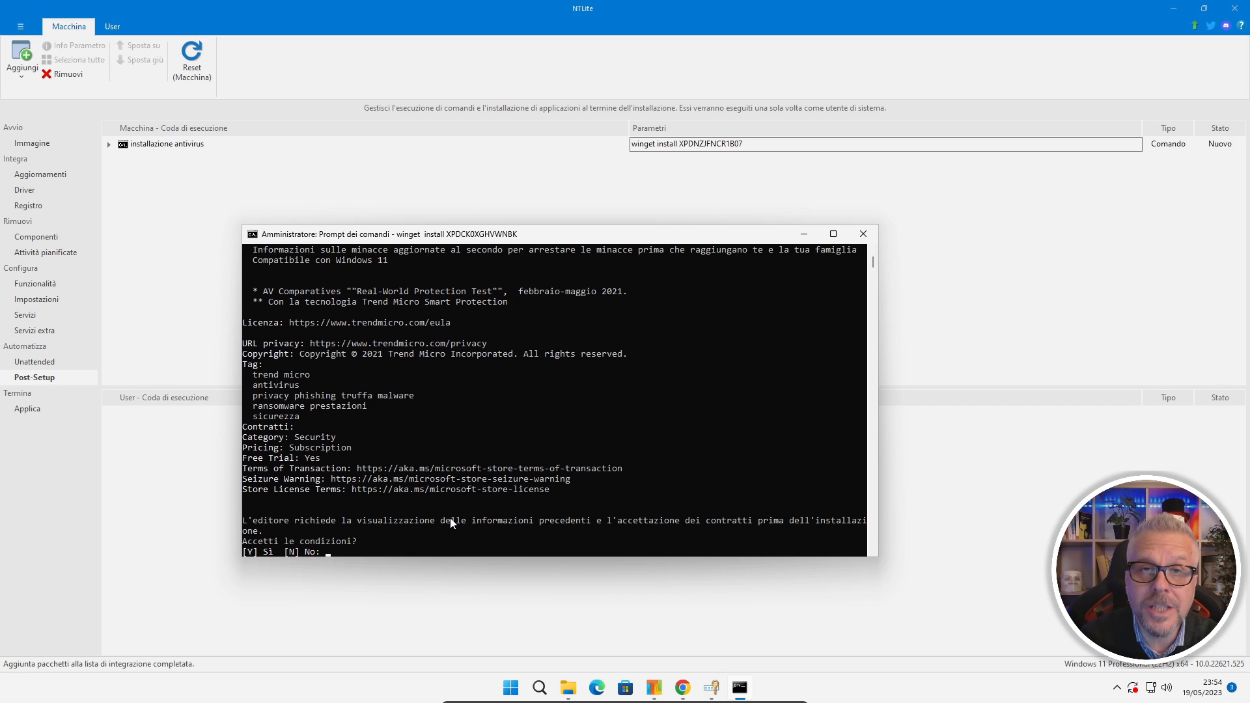
Decline the package's terms with "n" and close the command prompt.
type("n")
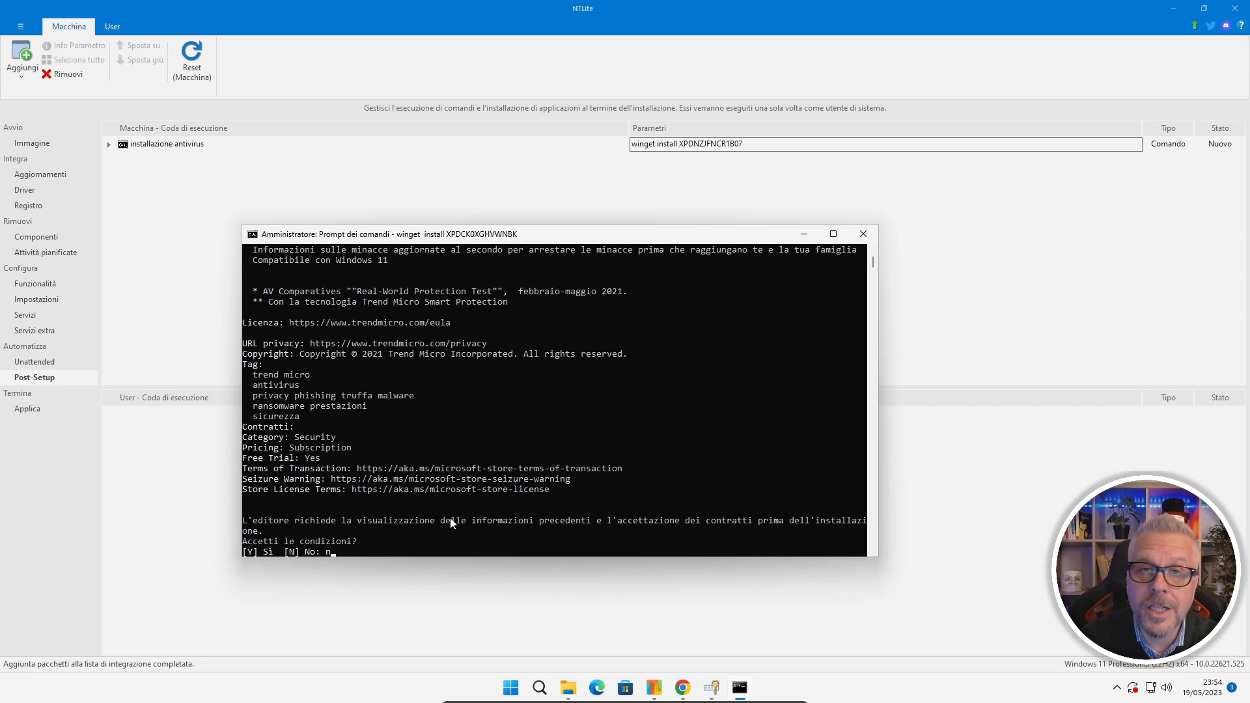
key("Return")
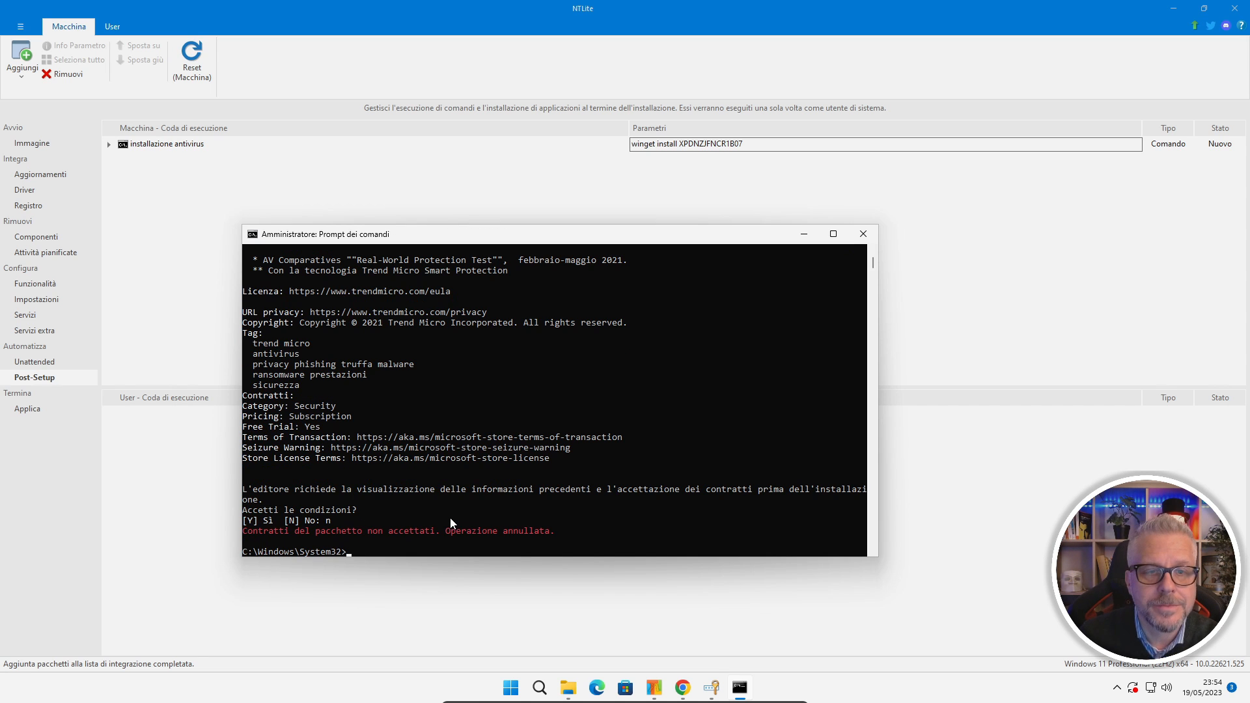
left_click(861, 235)
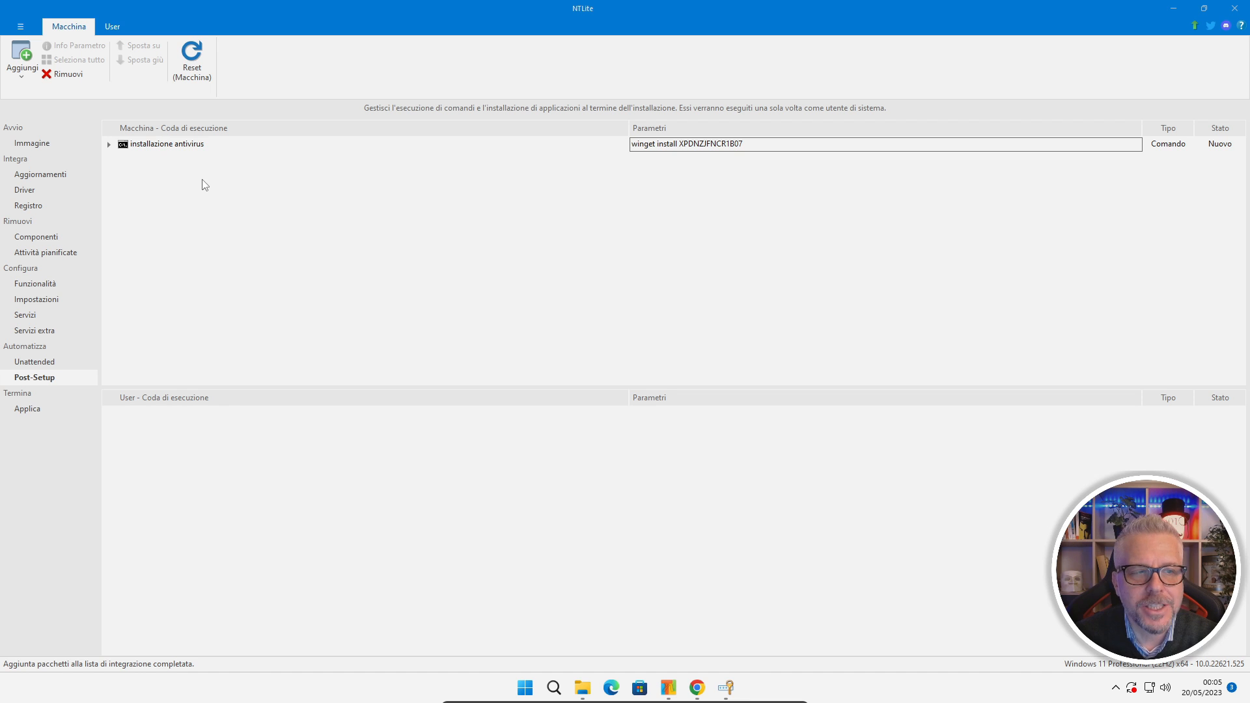
Go to the Applica page and mark all selectable editions under Rimuovi edizioni non essenziali for removal.
left_click(28, 410)
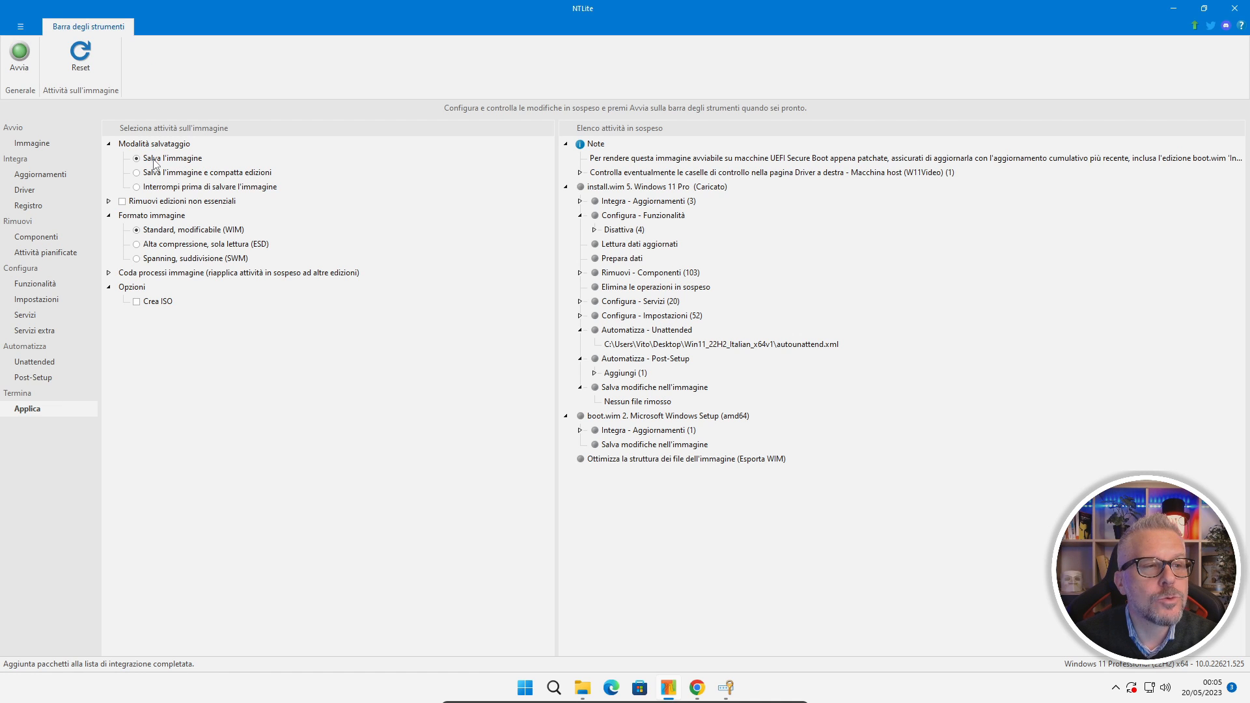
left_click(109, 202)
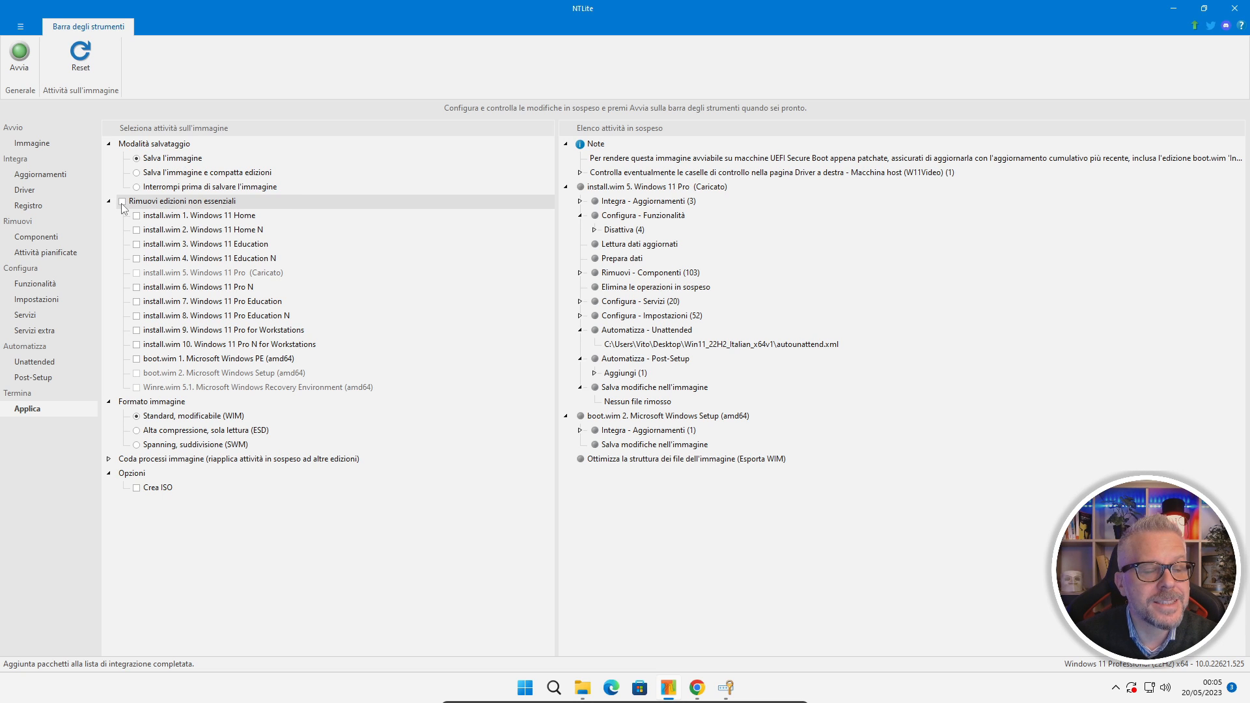
left_click(123, 203)
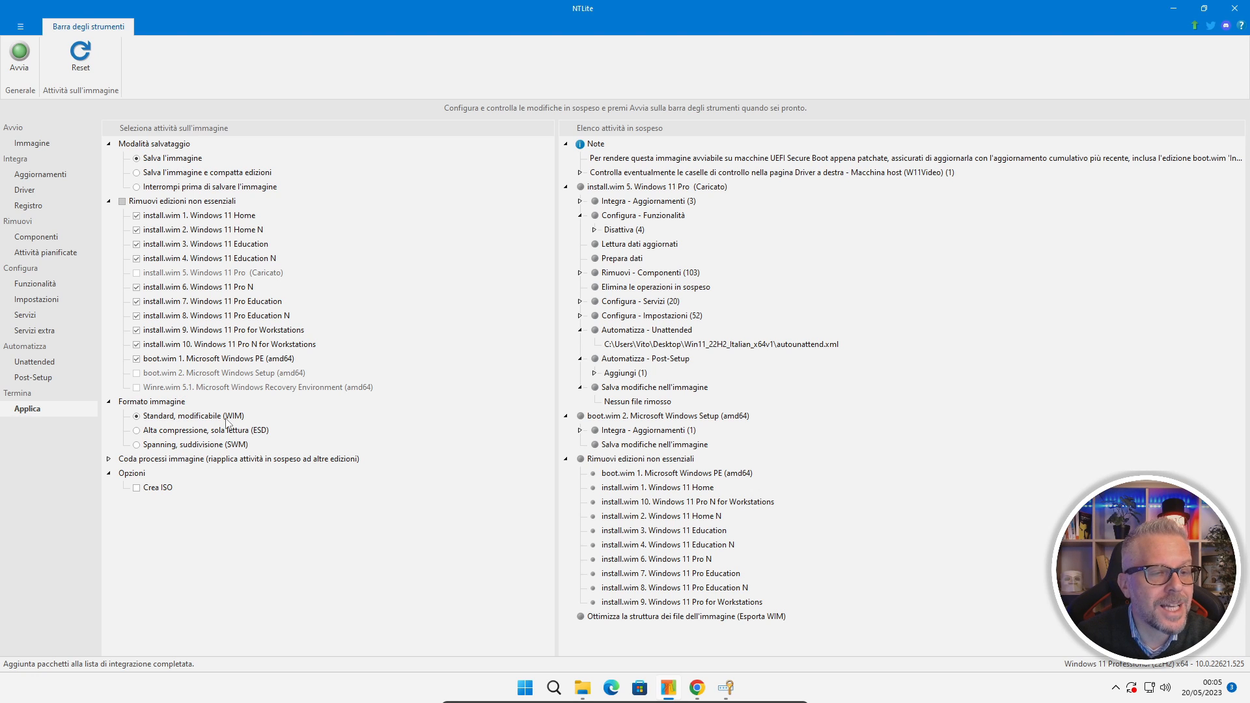
Enable Crea ISO, saving the image on the Desktop as "prova" with the label "prova".
left_click(137, 488)
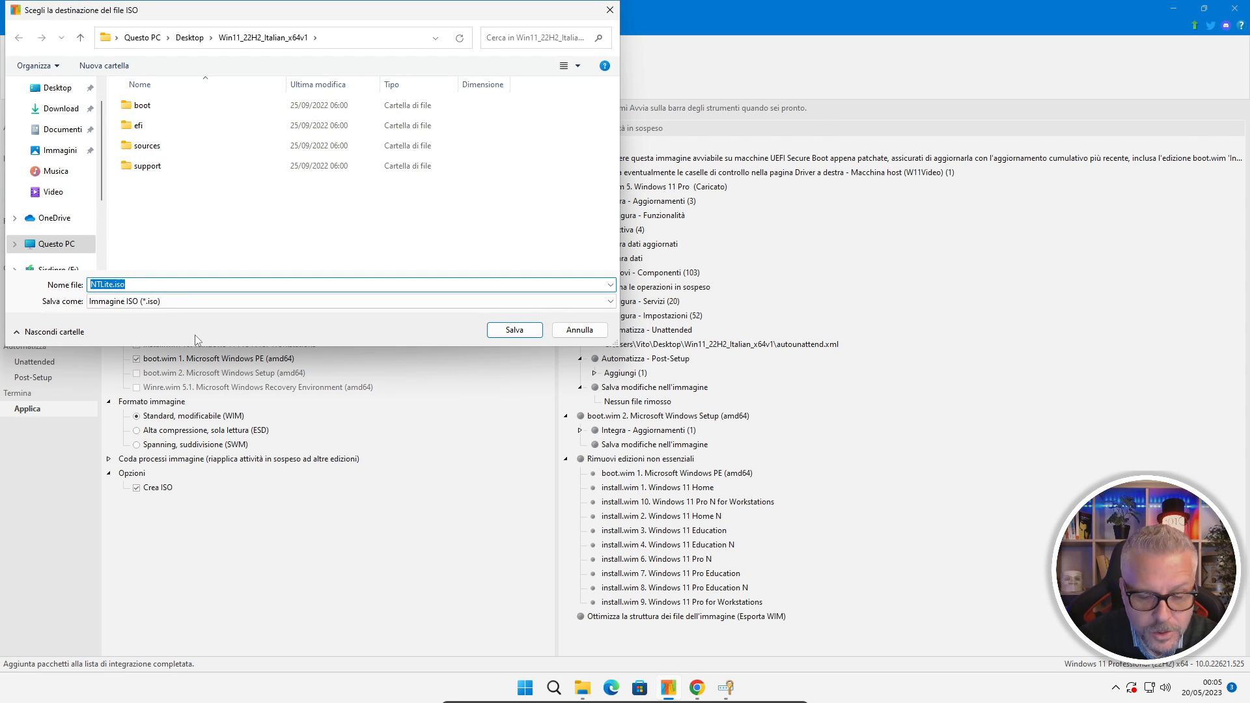
type("prova")
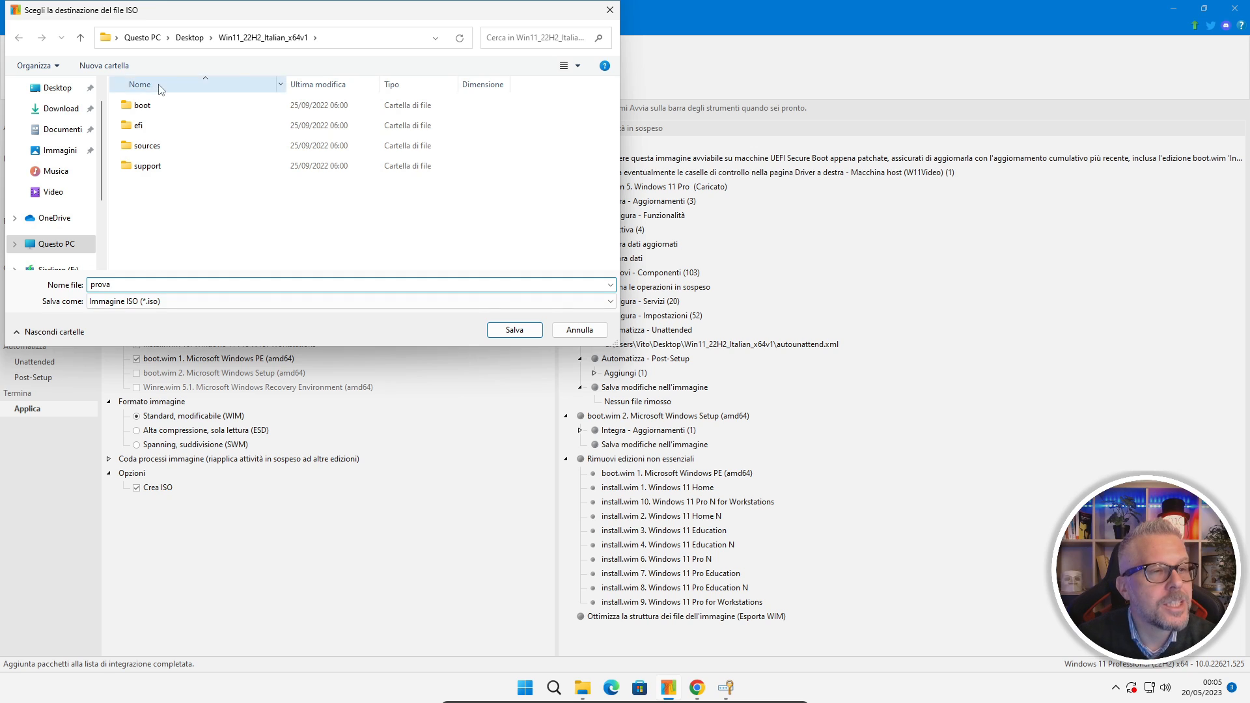
left_click(189, 40)
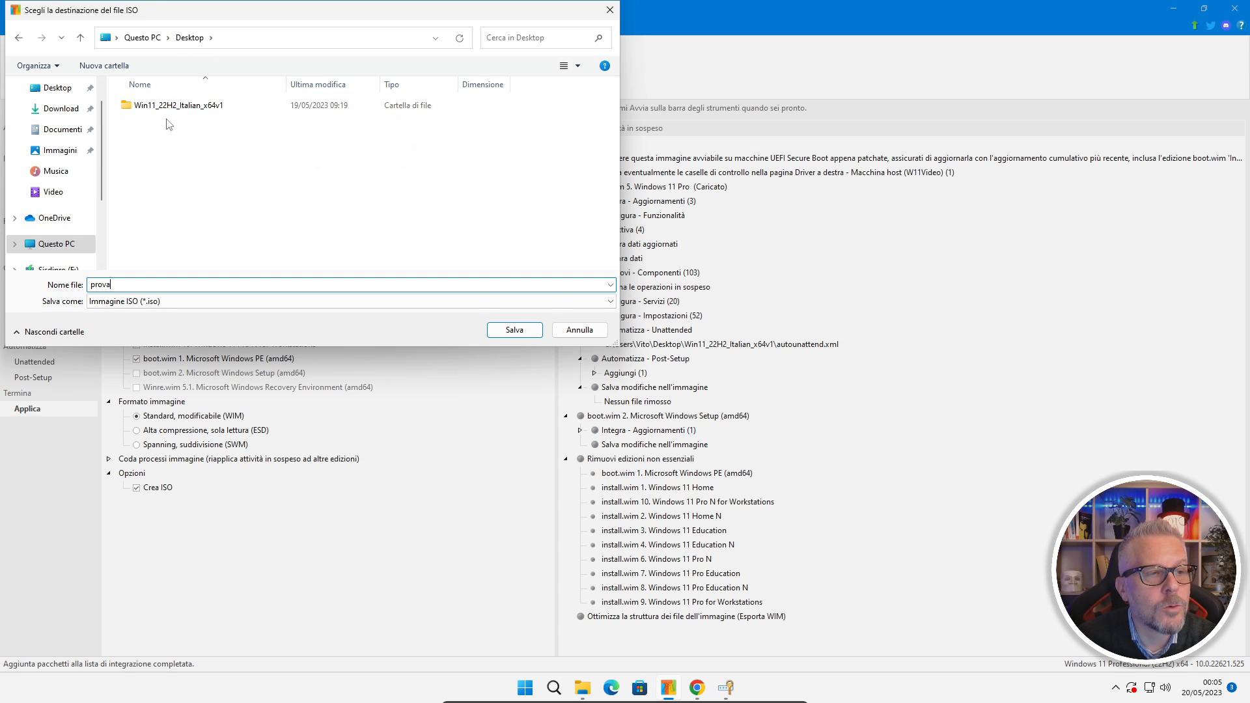
left_click(111, 285)
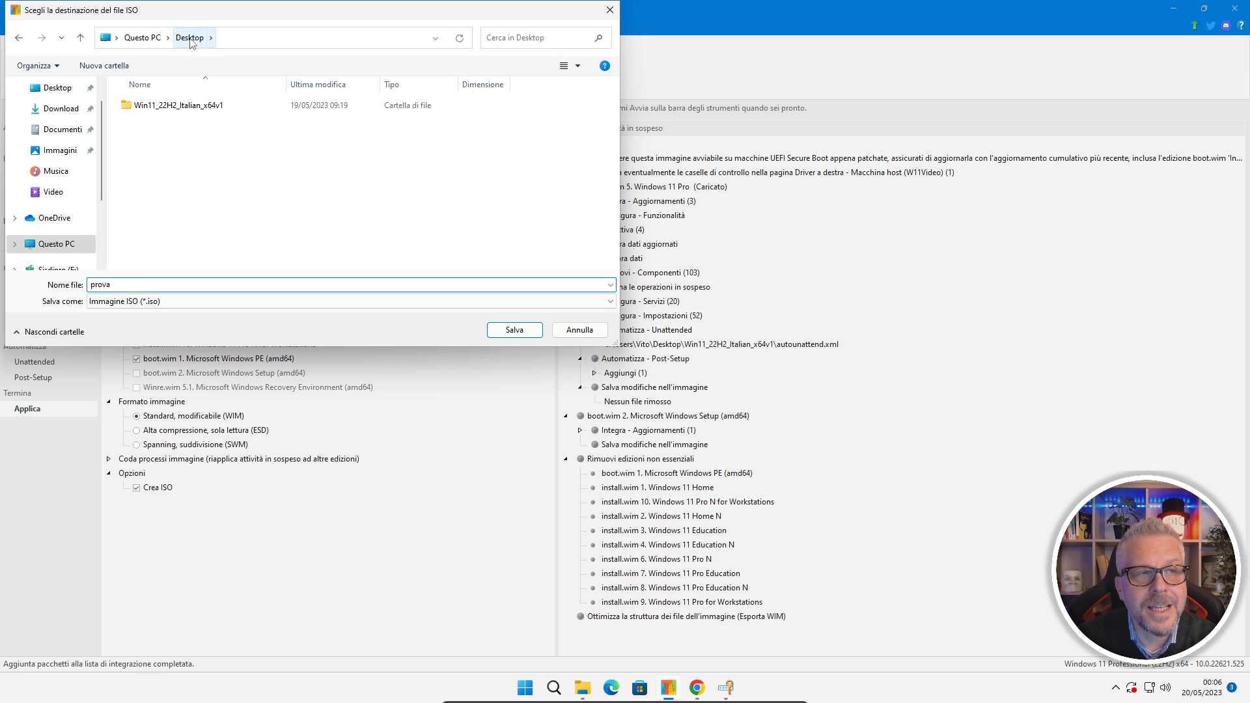
left_click(514, 330)
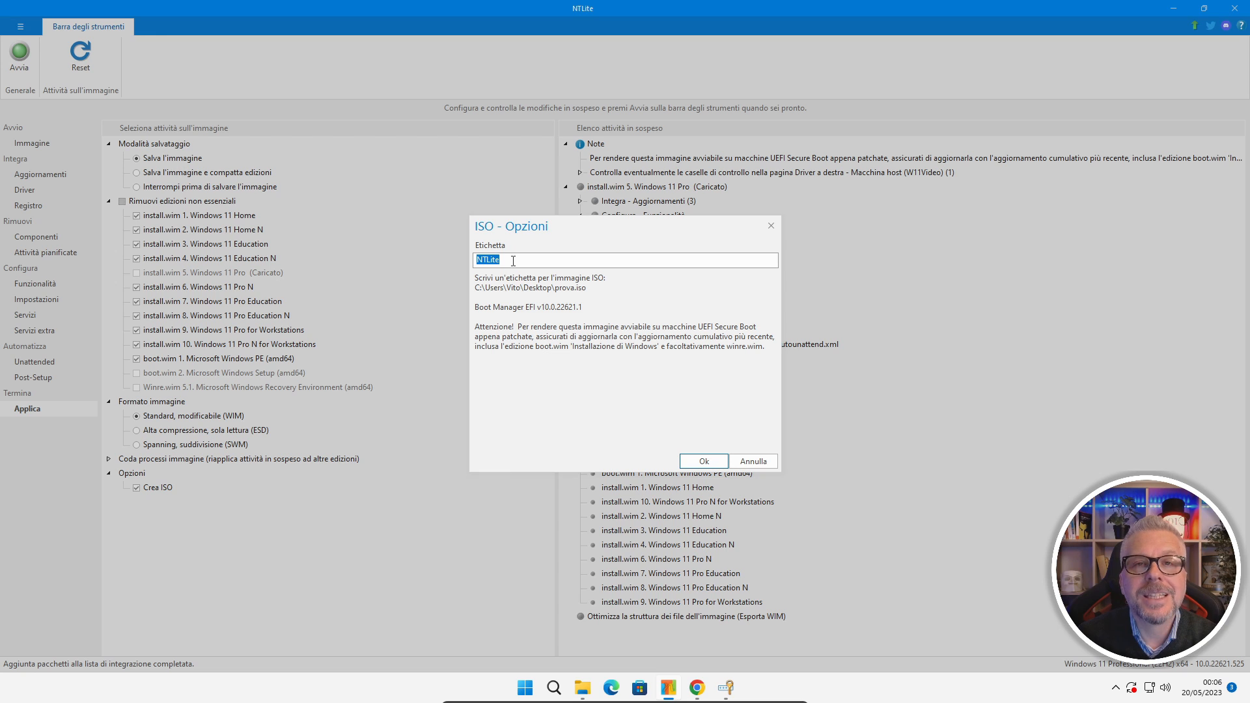
type("prova")
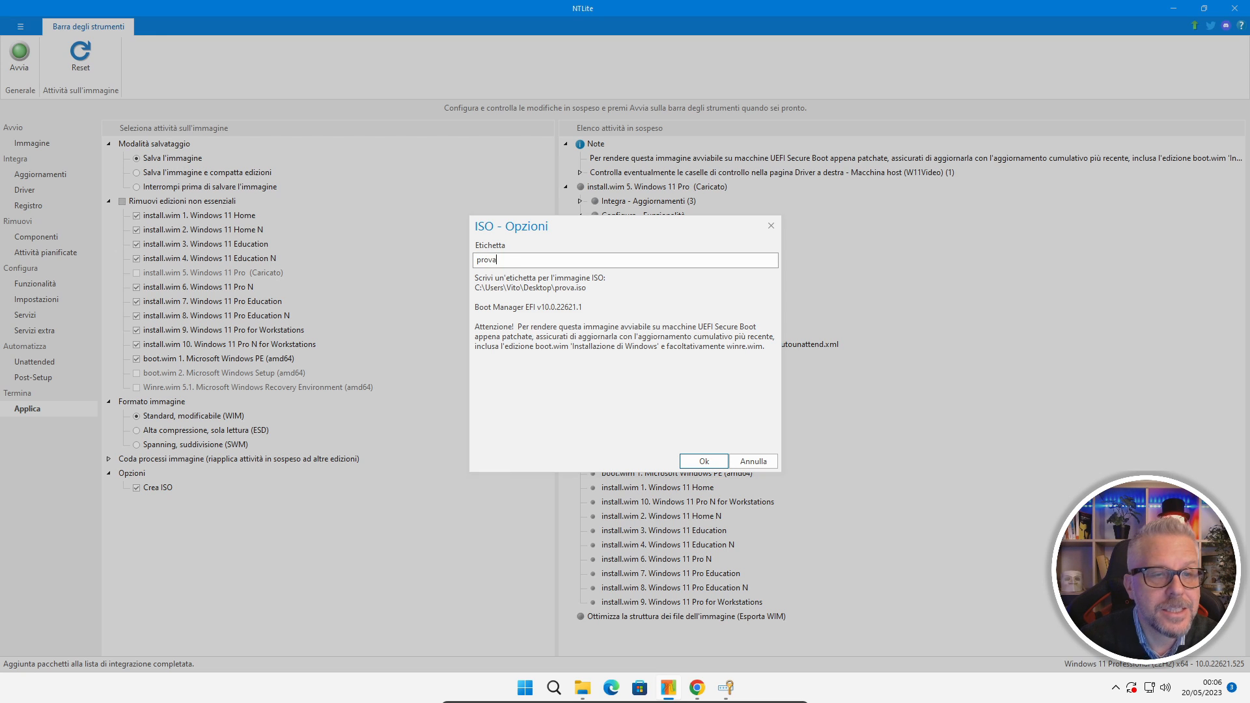
left_click(703, 462)
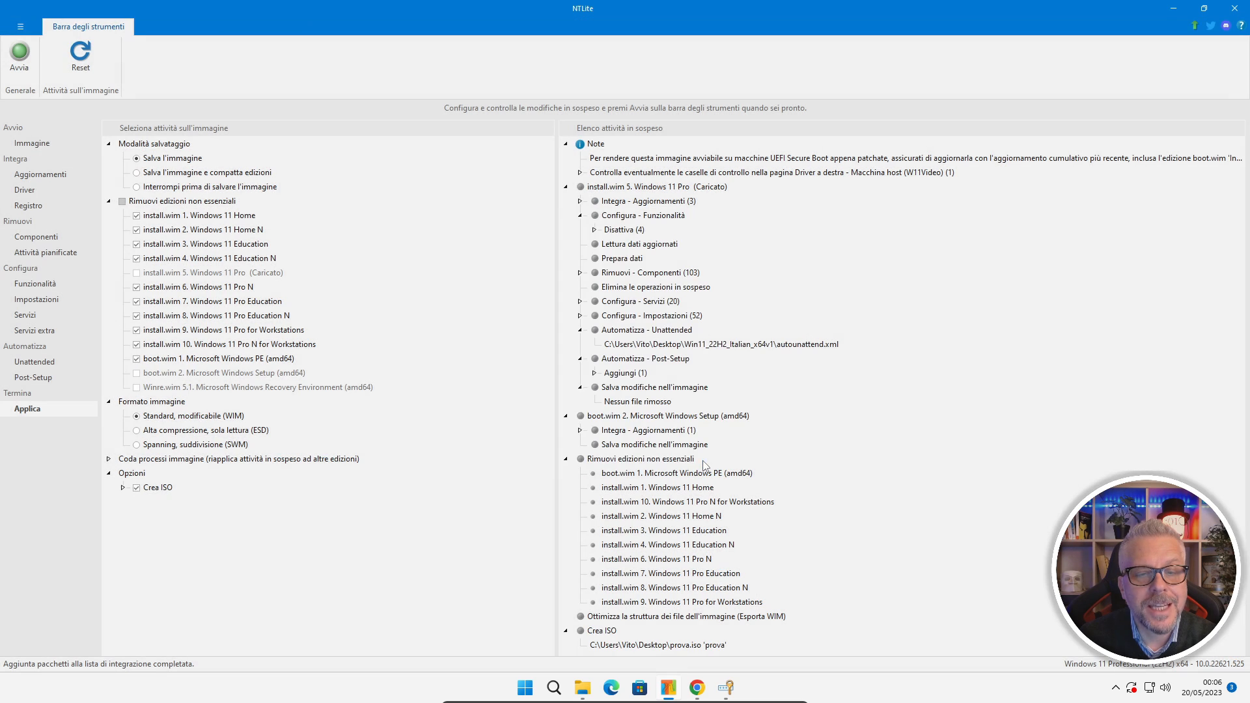